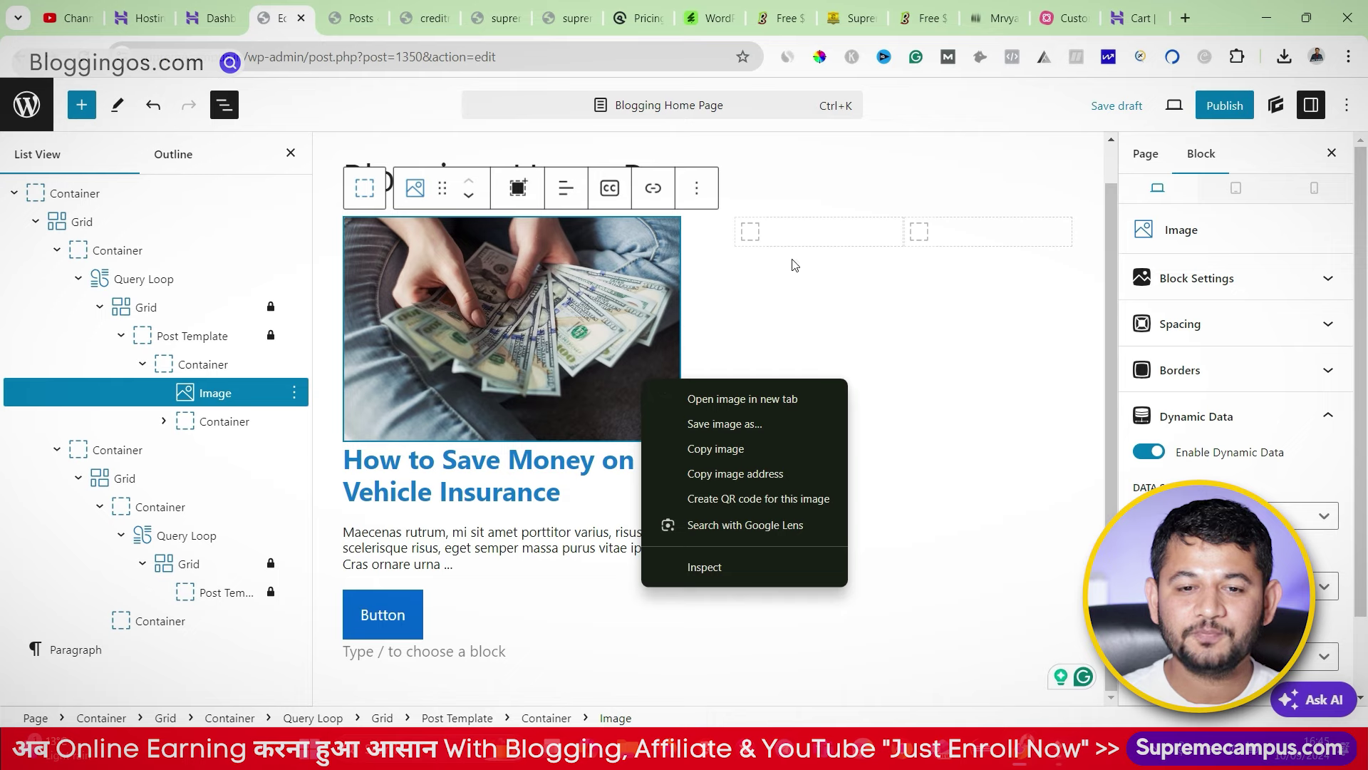
Step: Insert an Image block in the first inner column's empty Post Template and set its dynamic image source to the current post's Featured Image
{"action": "left_click", "coordinate": [794, 231]}
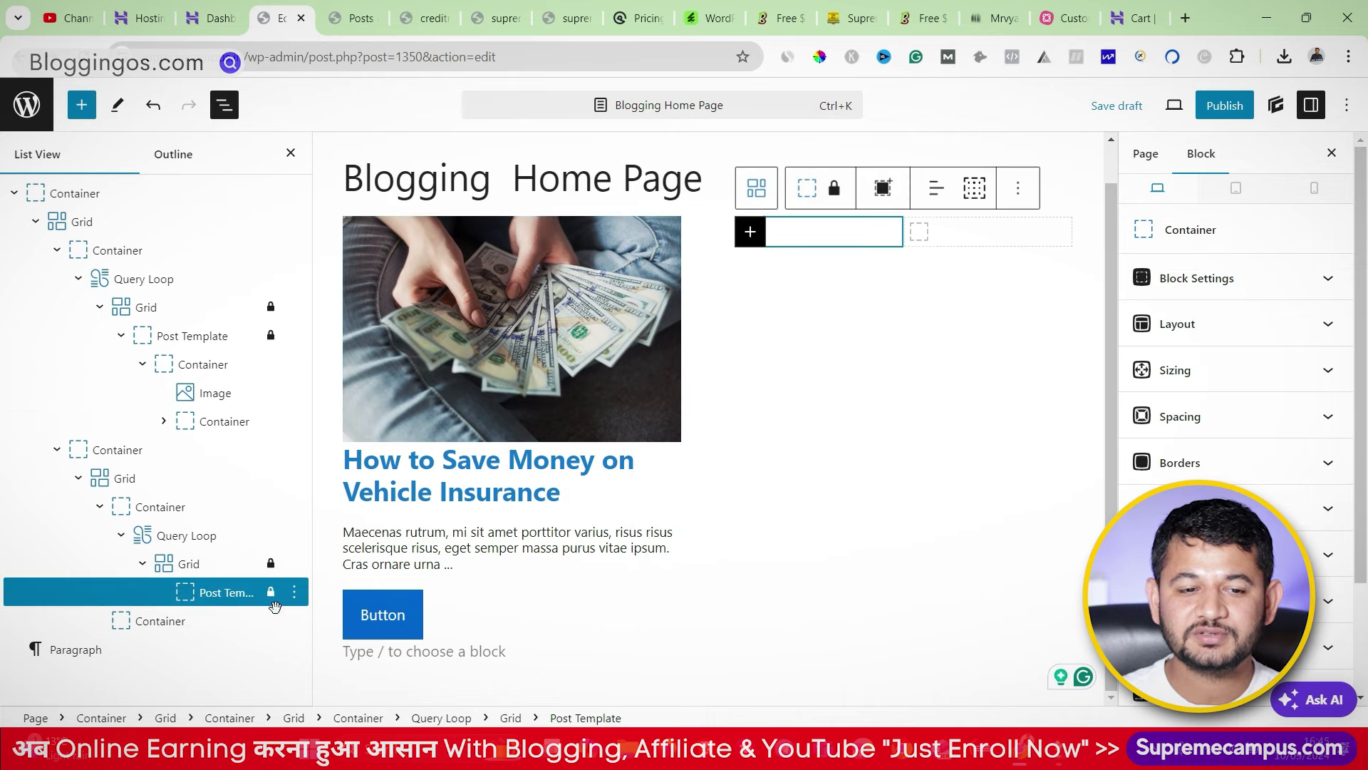
{"action": "left_click", "coordinate": [741, 229]}
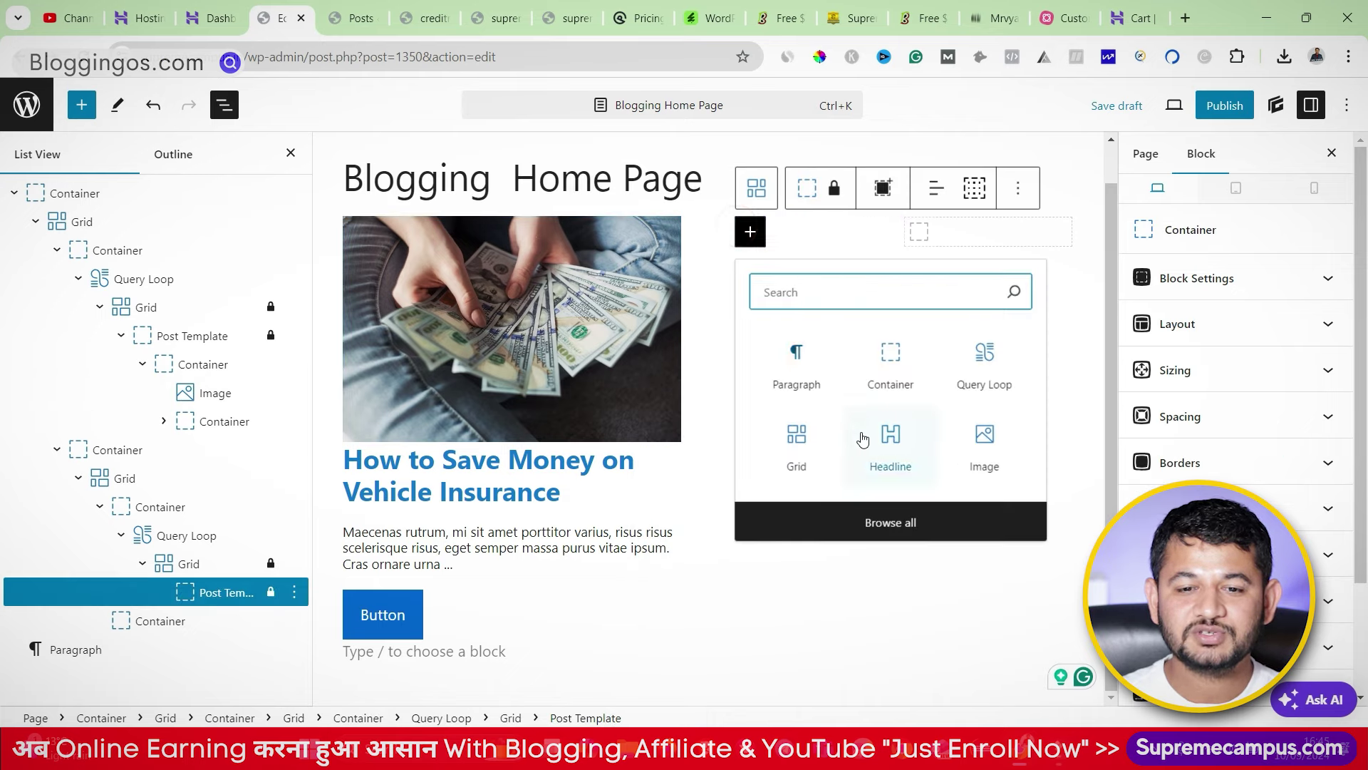
{"action": "left_click", "coordinate": [984, 436]}
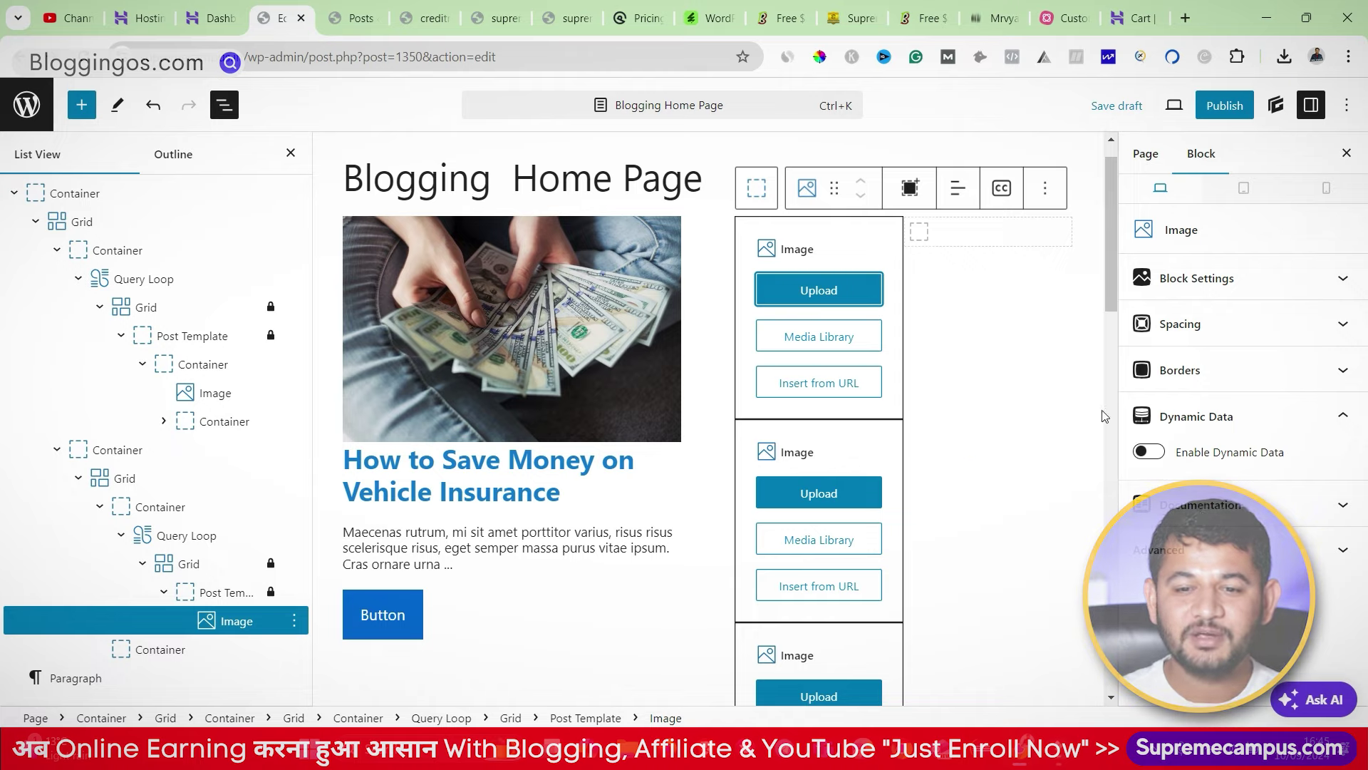
{"action": "left_click", "coordinate": [1148, 451]}
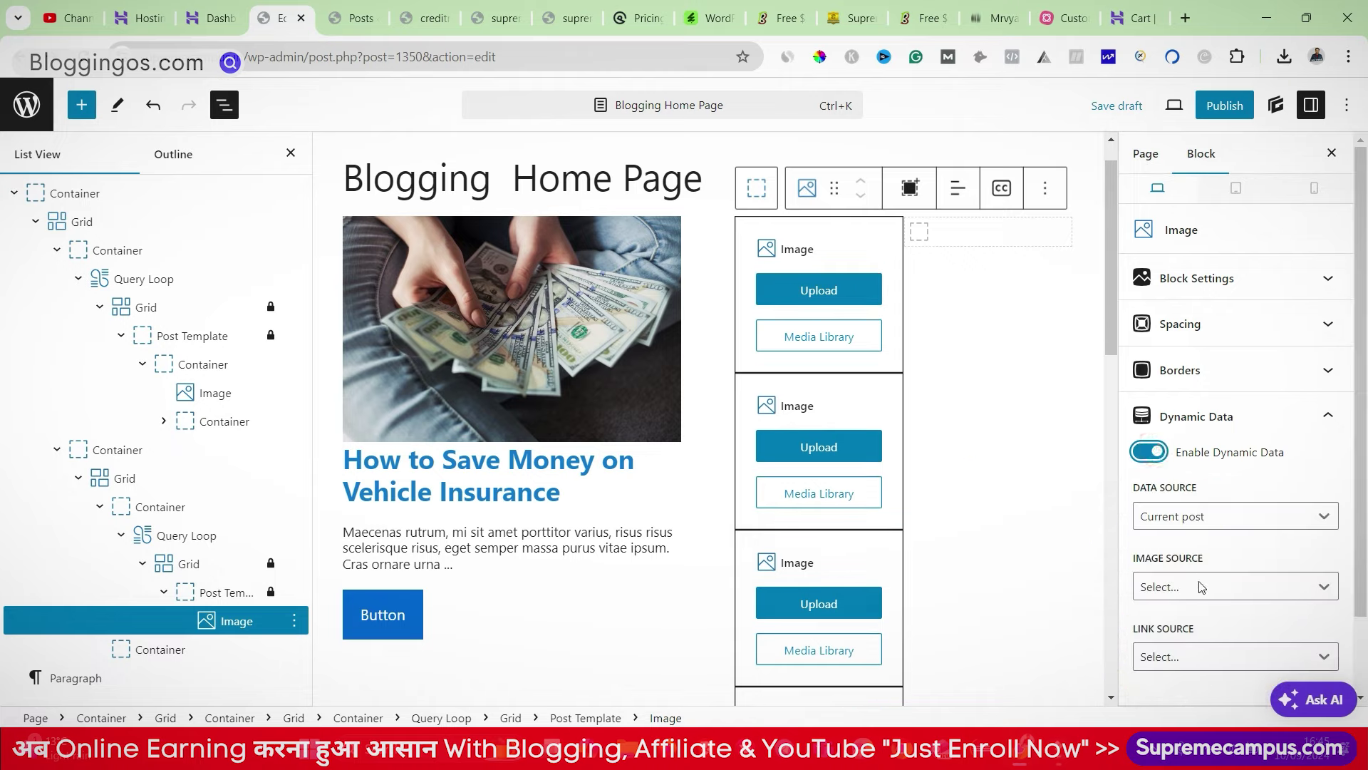
{"action": "scroll", "coordinate": [1195, 634], "scroll_direction": "down", "scroll_amount": 1}
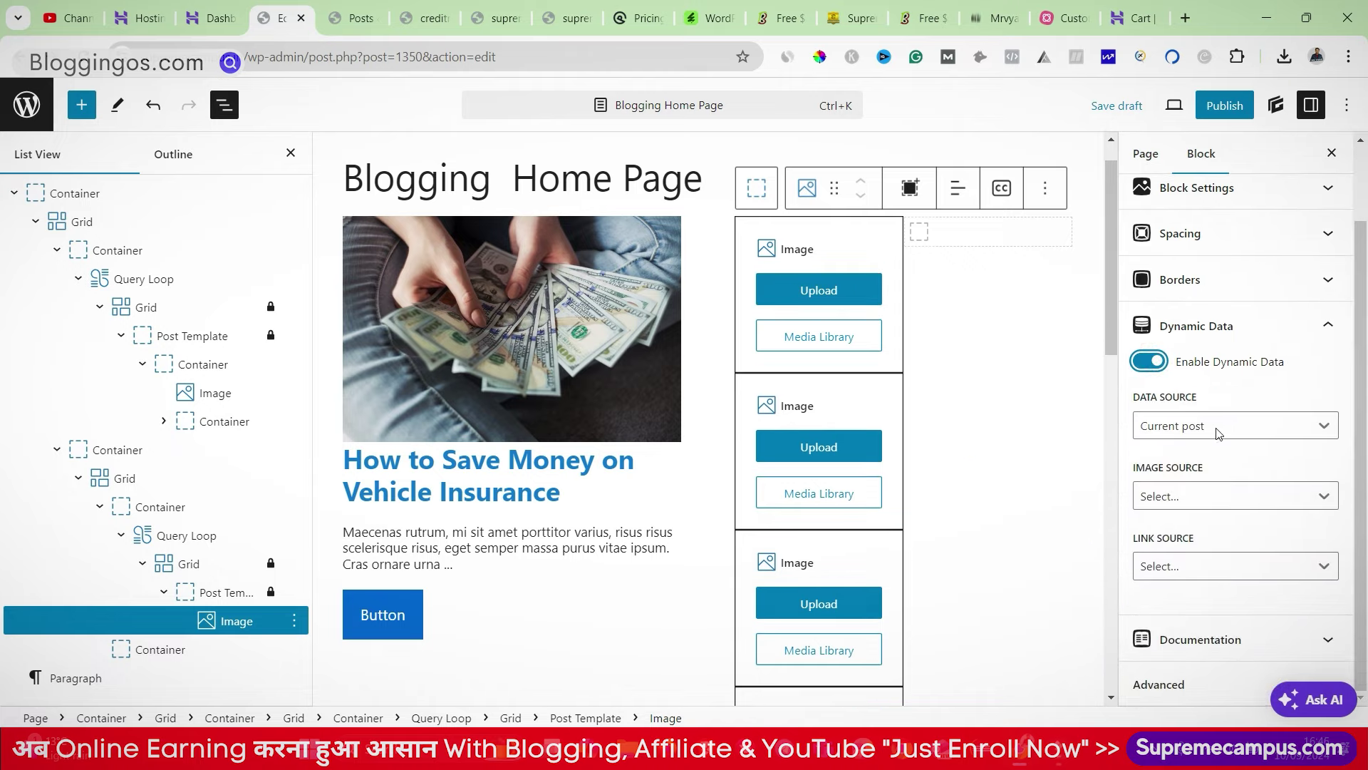
{"action": "left_click", "coordinate": [1216, 500]}
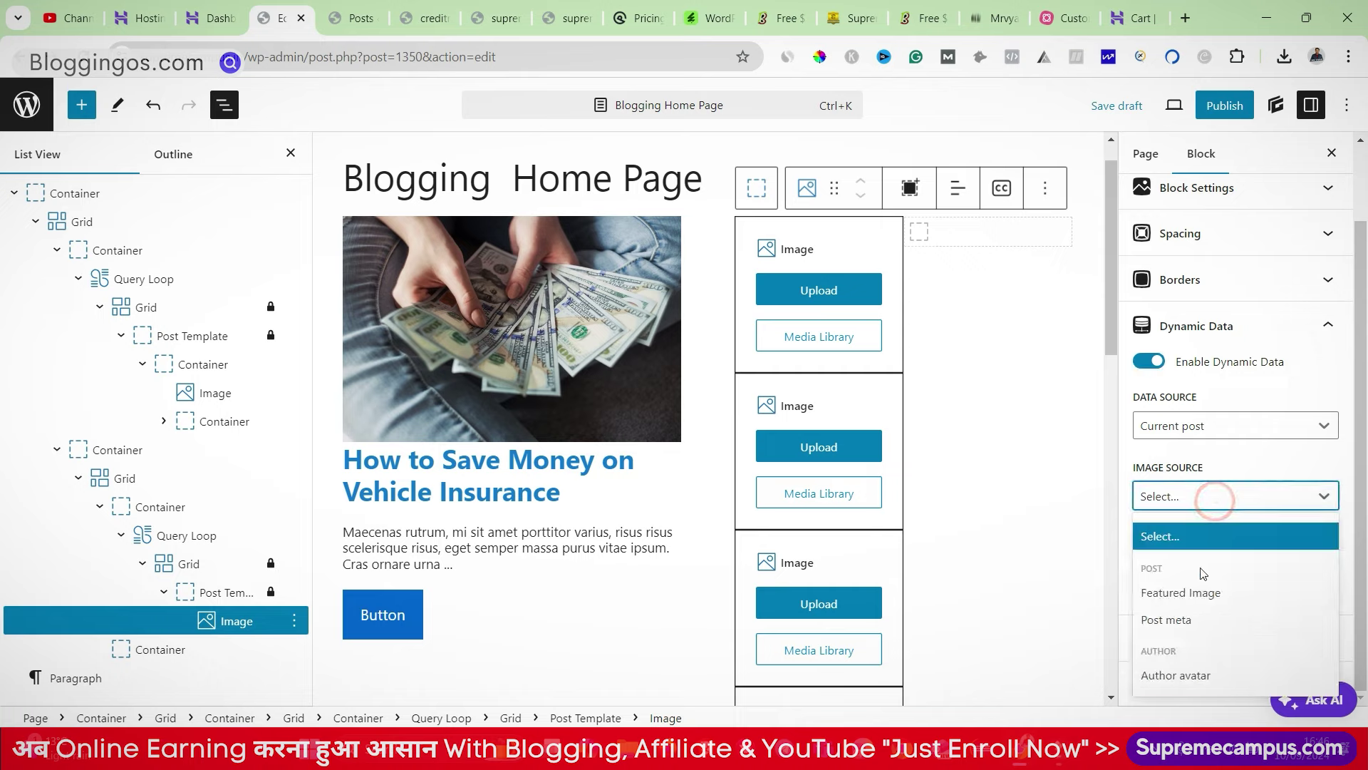
{"action": "left_click", "coordinate": [1197, 593]}
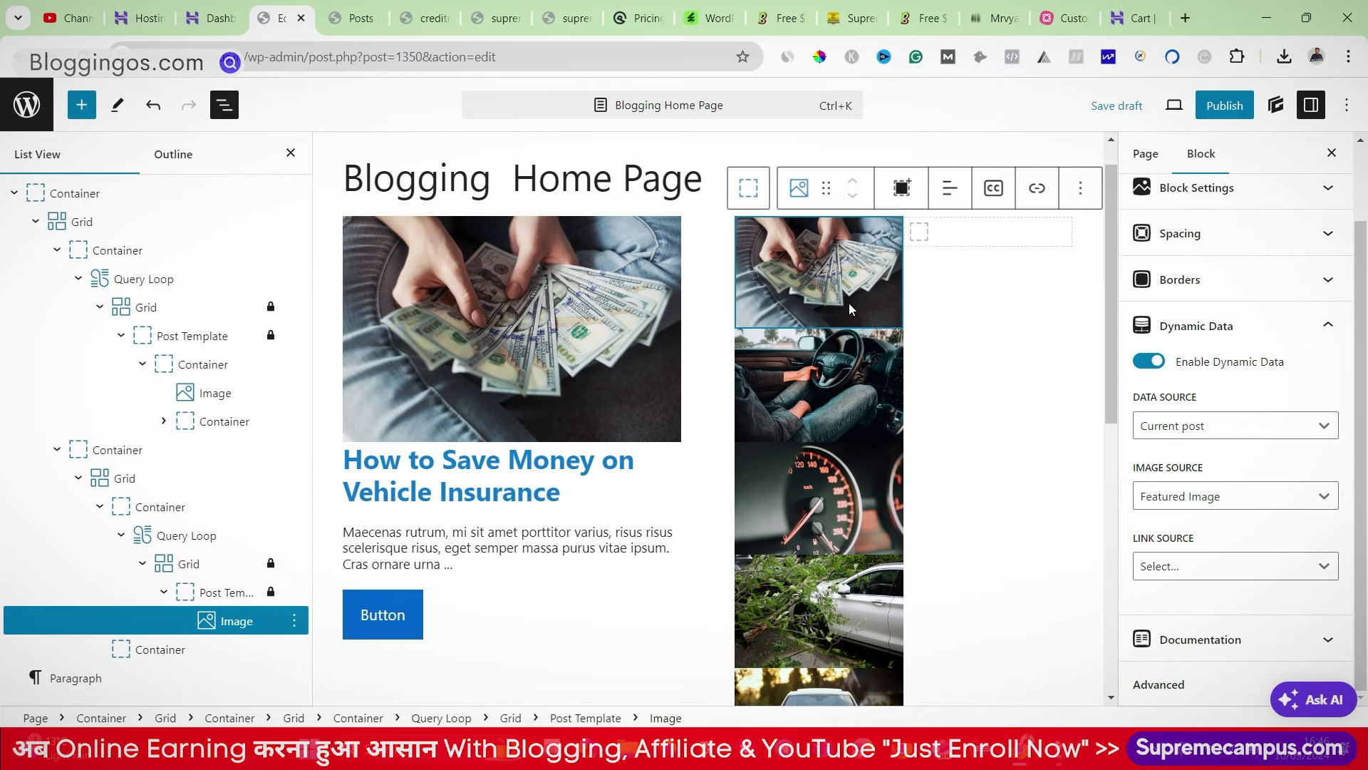
Step: Set the featured-image Query Loop to show 4 posts per page
{"action": "scroll", "coordinate": [852, 309], "scroll_direction": "down", "scroll_amount": 2}
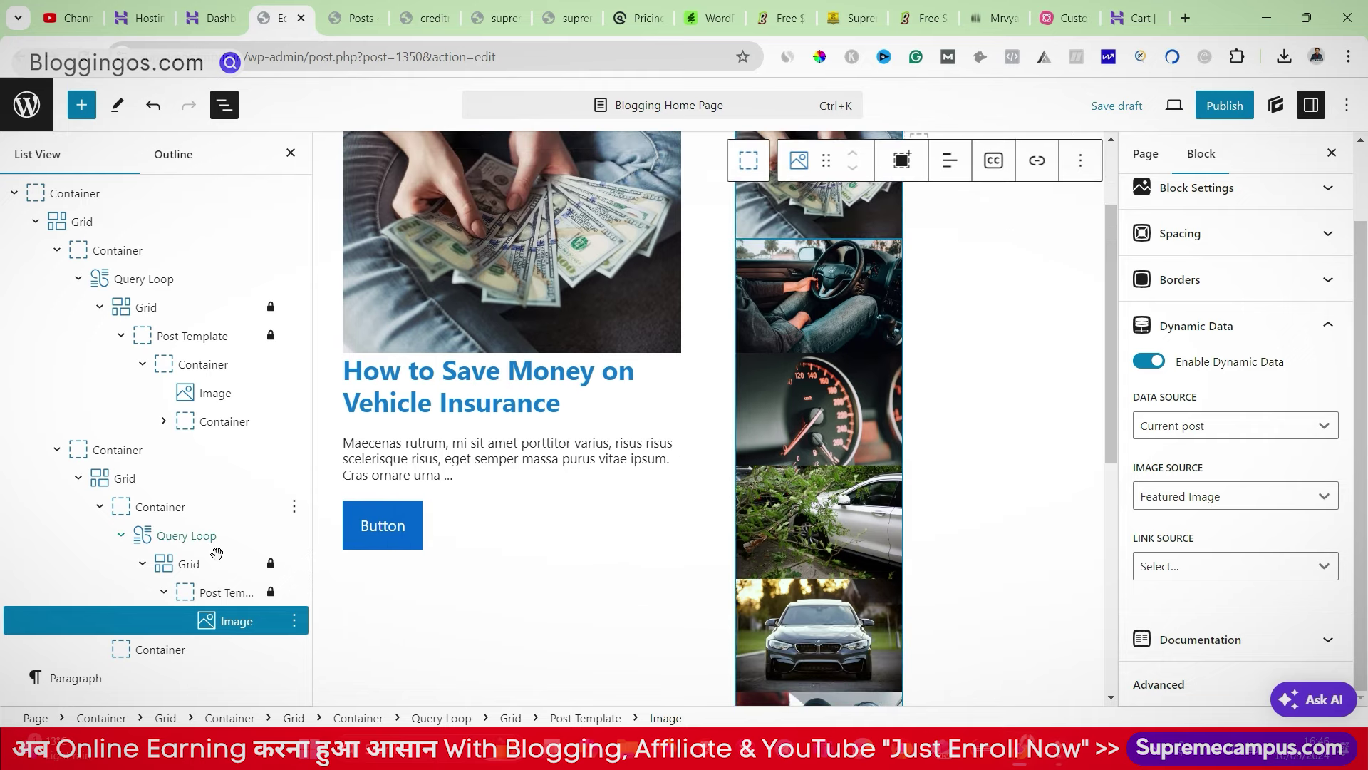
{"action": "left_click", "coordinate": [188, 536]}
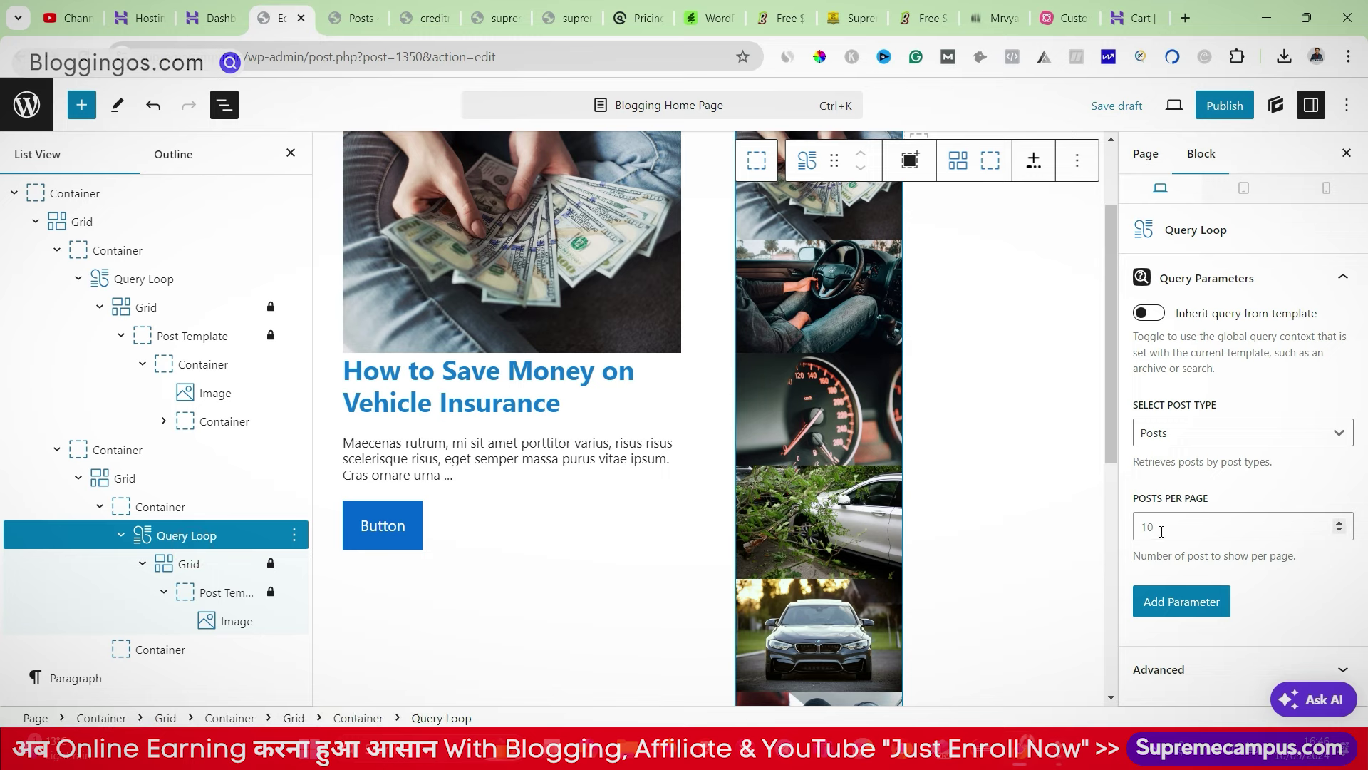
{"action": "left_click", "coordinate": [1162, 531]}
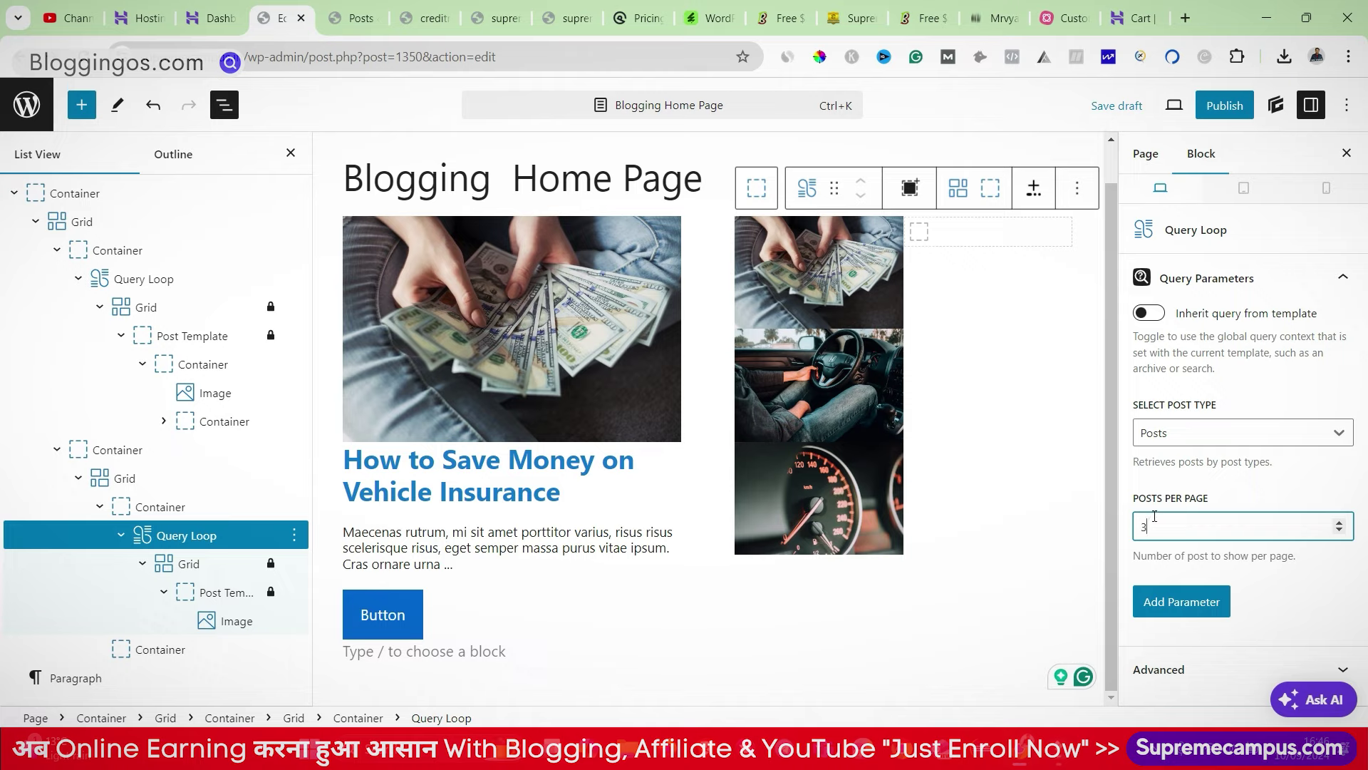
{"action": "type", "text": "4"}
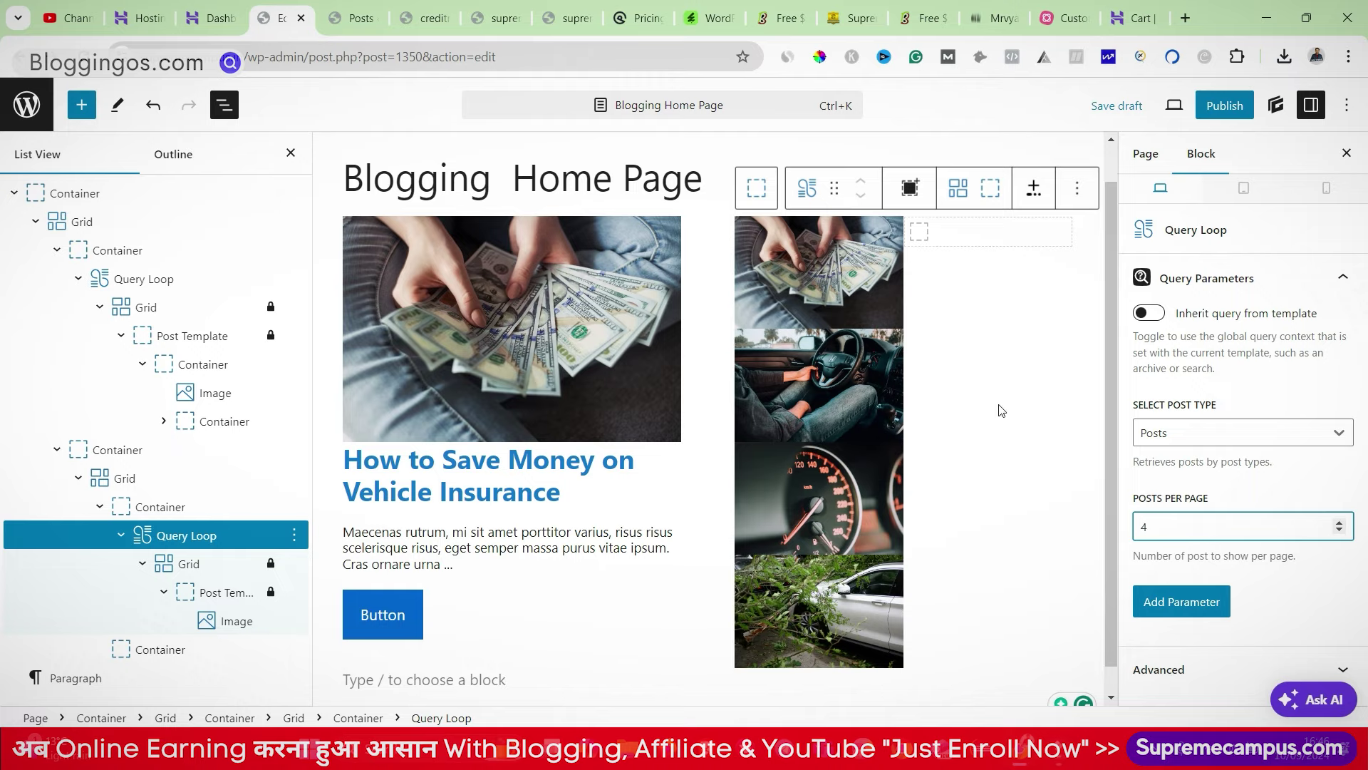
Step: Add a Query Loop with the Start blank layout to the empty container beside the post images
{"action": "scroll", "coordinate": [998, 409], "scroll_direction": "up", "scroll_amount": 1}
{"action": "left_click", "coordinate": [921, 278]}
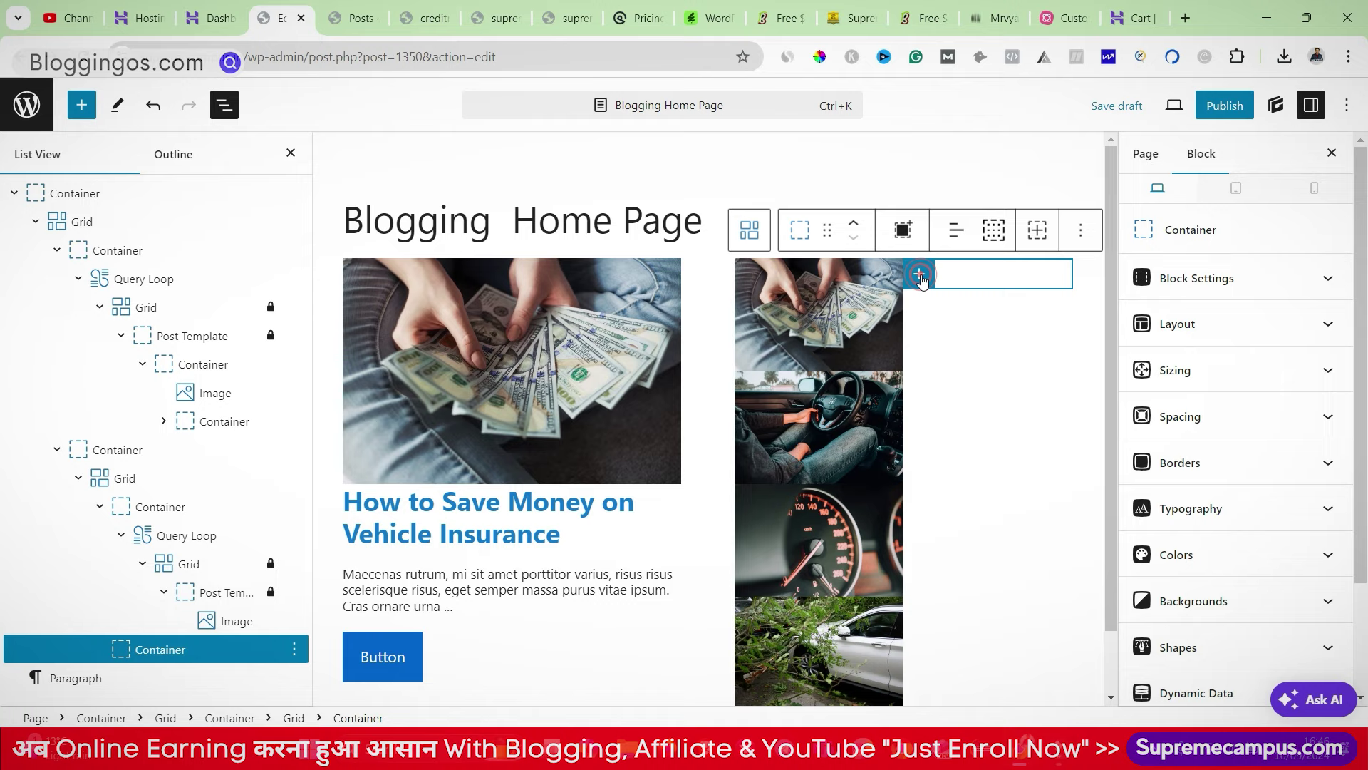
{"action": "left_click", "coordinate": [919, 276]}
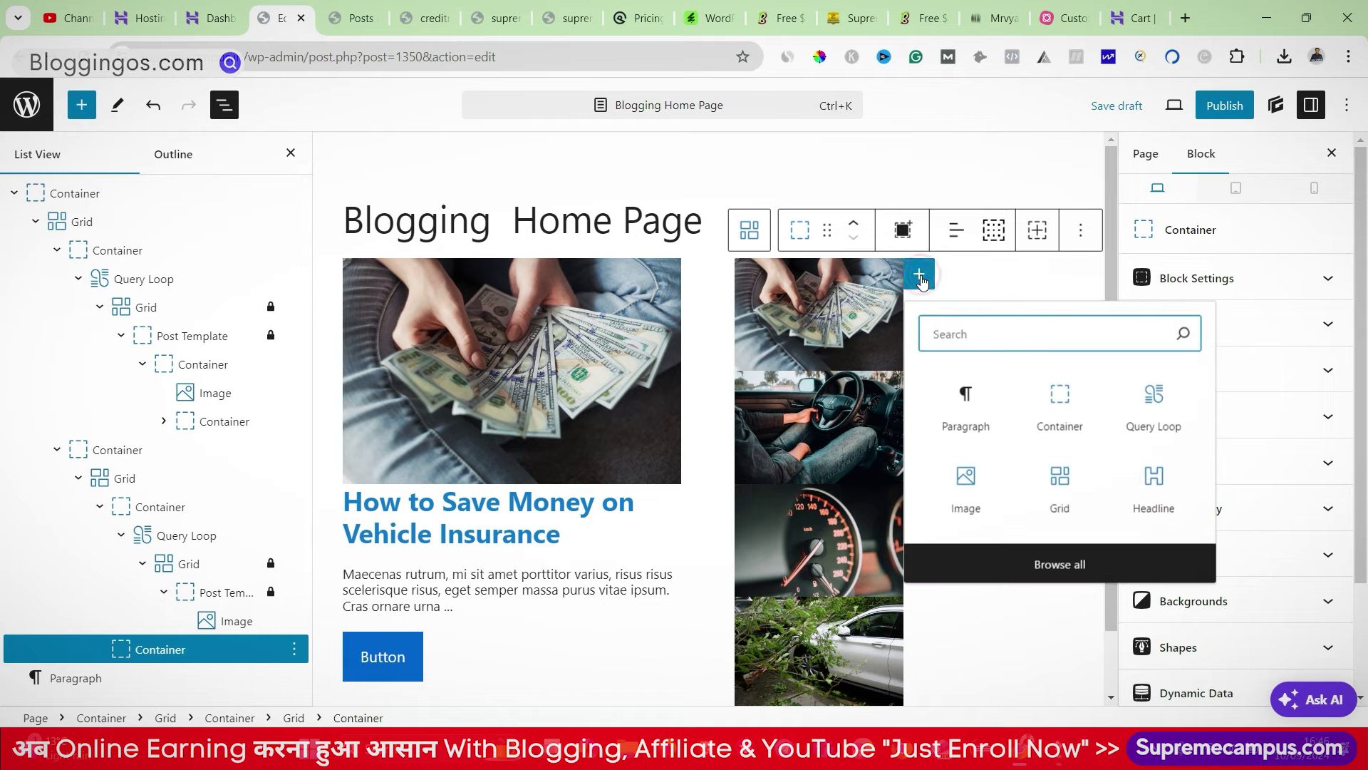
{"action": "left_click", "coordinate": [1161, 417]}
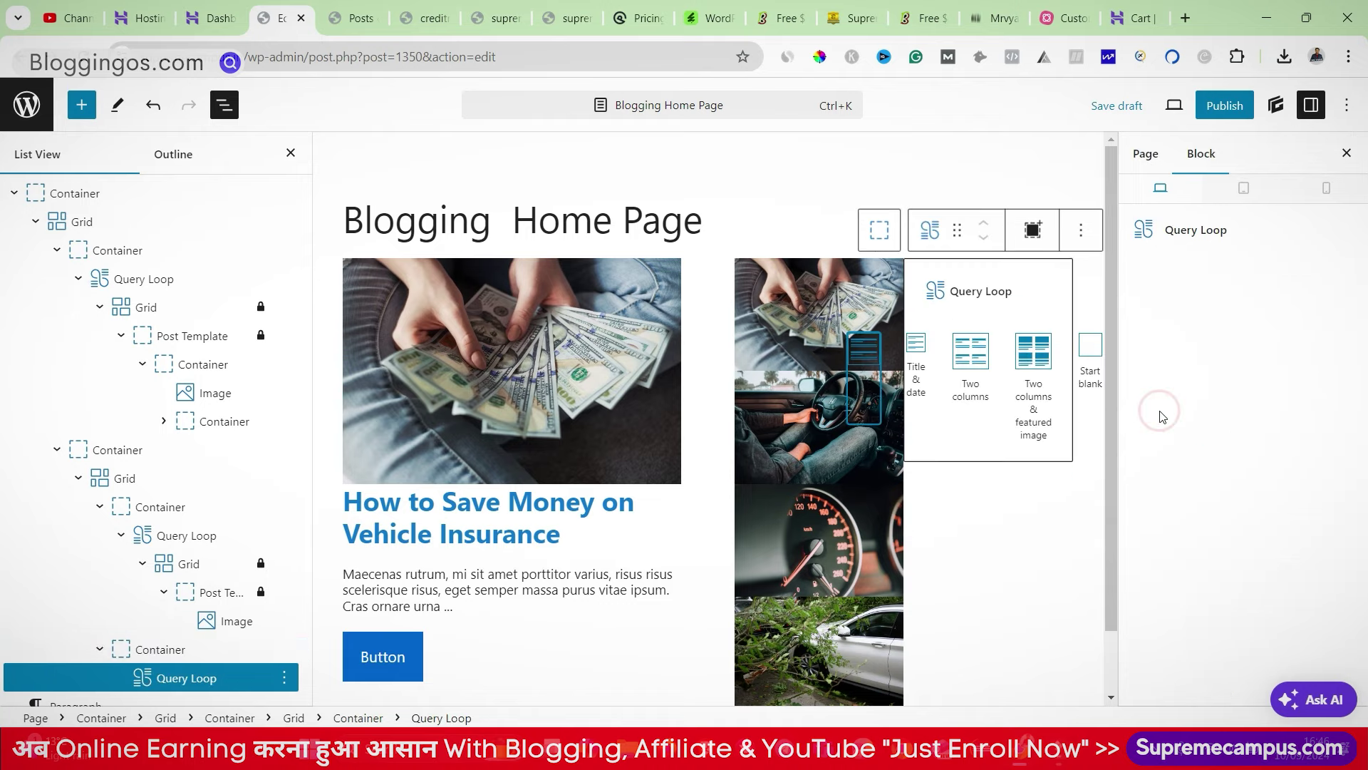
{"action": "left_click", "coordinate": [1086, 353]}
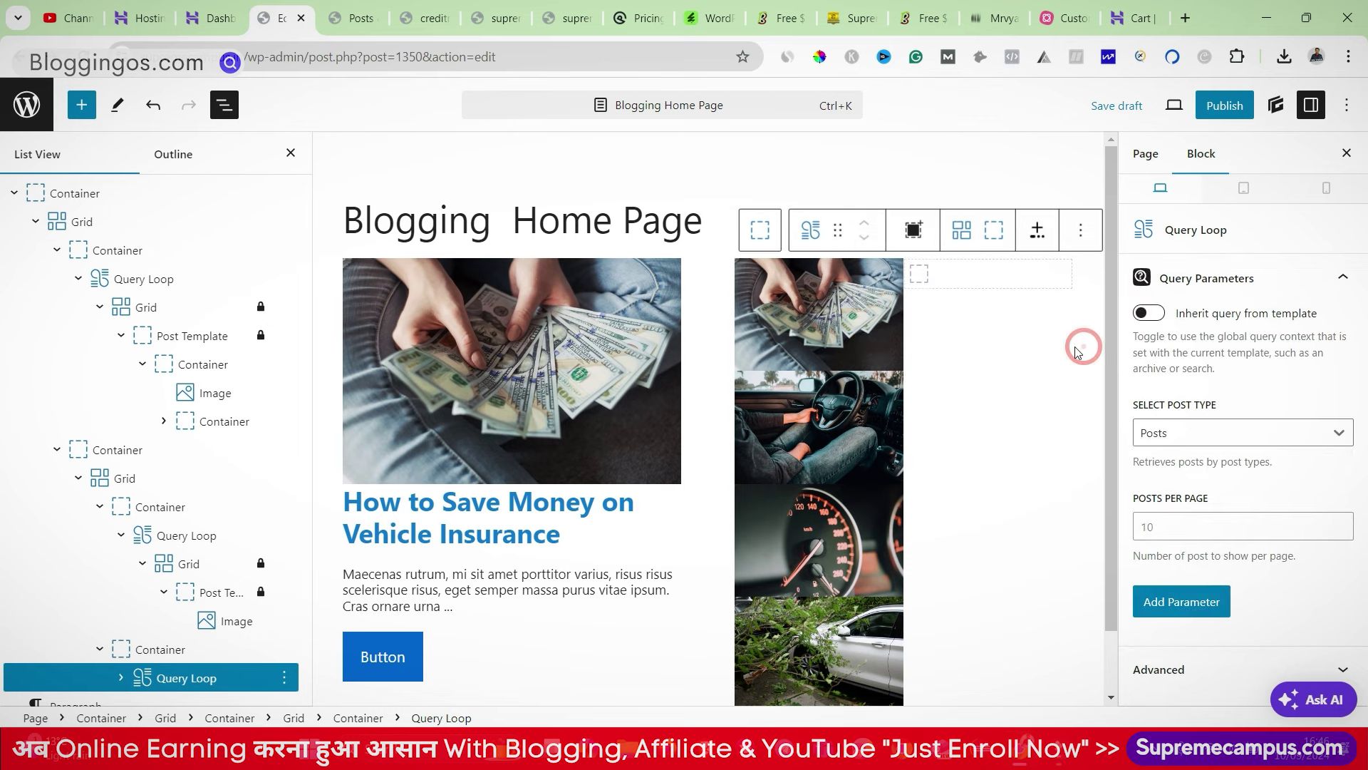
Step: Enable dynamic data on the new Query Loop's Post Template and view its background image source options
{"action": "scroll", "coordinate": [62, 598], "scroll_direction": "down", "scroll_amount": 1}
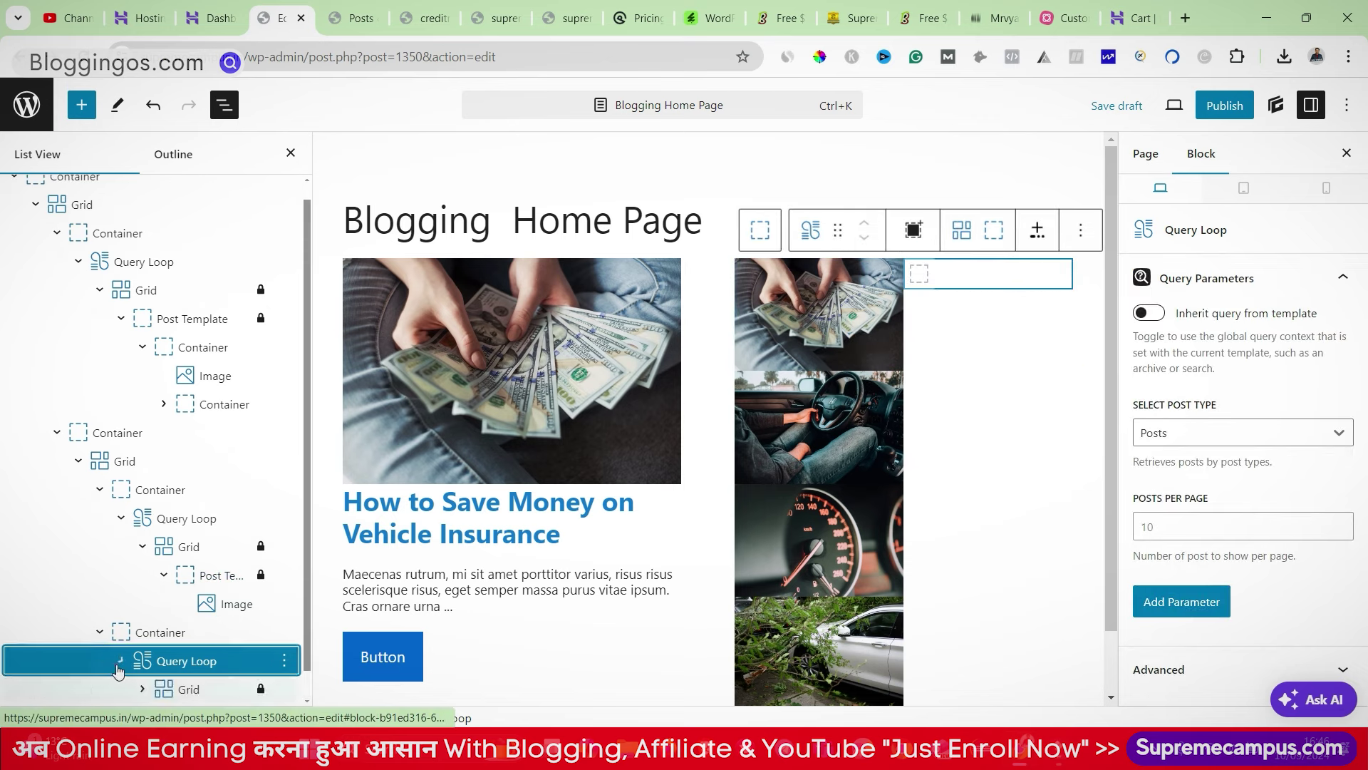
{"action": "left_click", "coordinate": [119, 657]}
{"action": "left_click", "coordinate": [145, 660]}
{"action": "scroll", "coordinate": [139, 652], "scroll_direction": "down", "scroll_amount": 1}
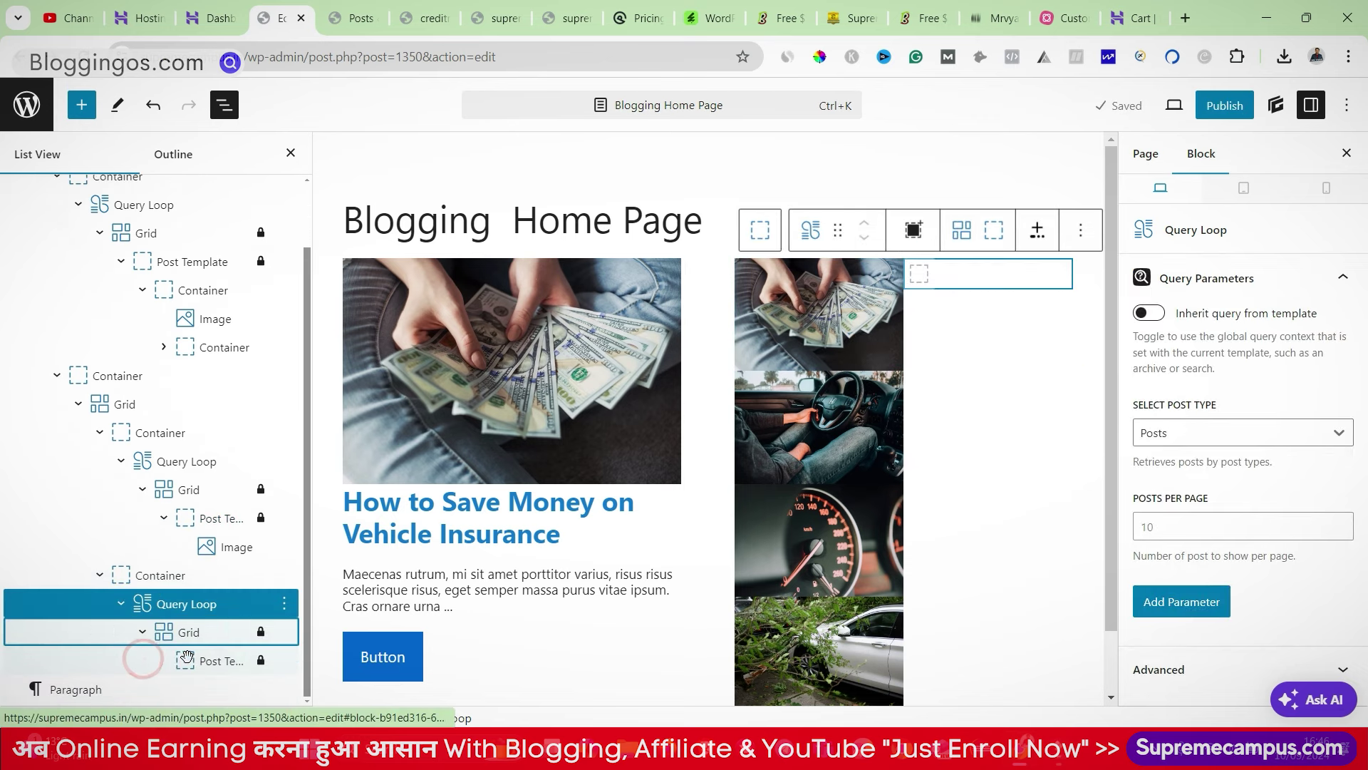
{"action": "left_click", "coordinate": [192, 662]}
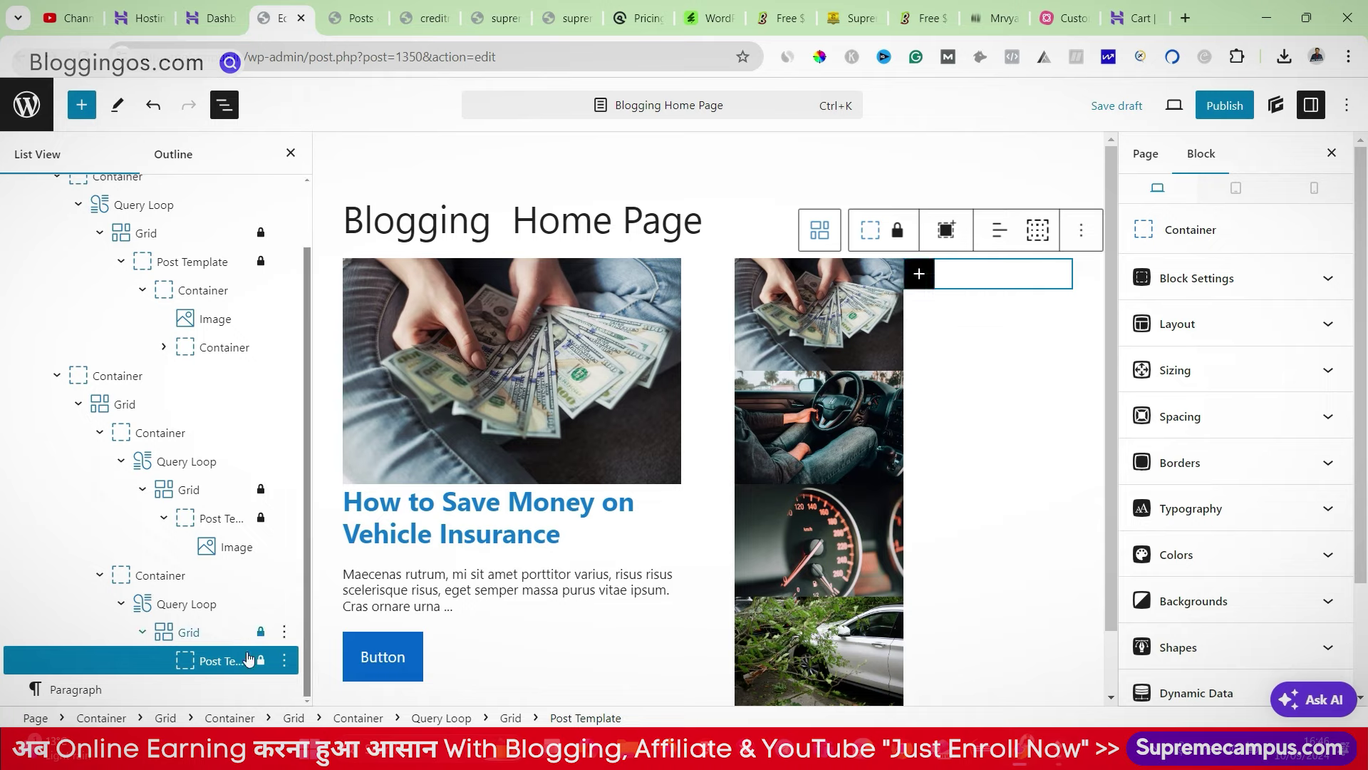
{"action": "scroll", "coordinate": [1190, 556], "scroll_direction": "down", "scroll_amount": 2}
{"action": "left_click", "coordinate": [1194, 563]}
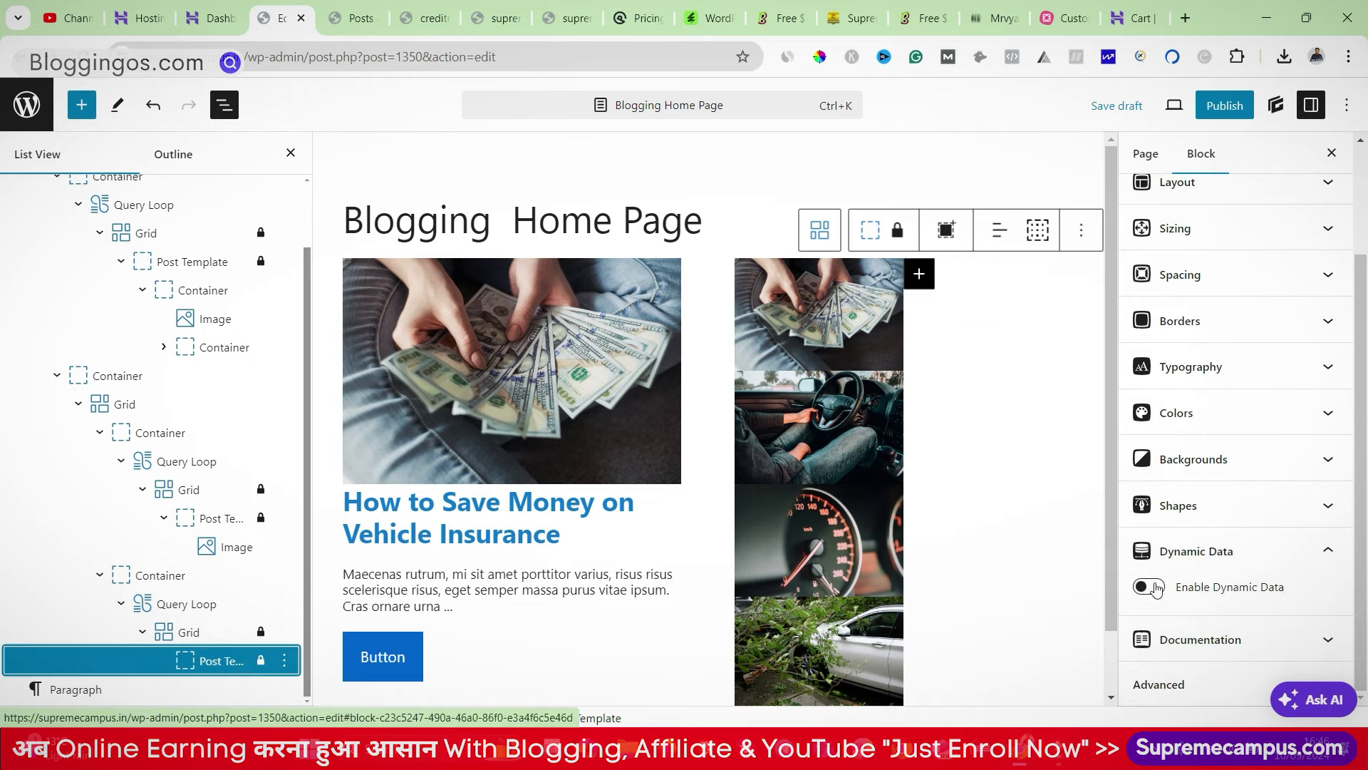
{"action": "left_click", "coordinate": [1148, 585]}
{"action": "scroll", "coordinate": [1155, 578], "scroll_direction": "down", "scroll_amount": 2}
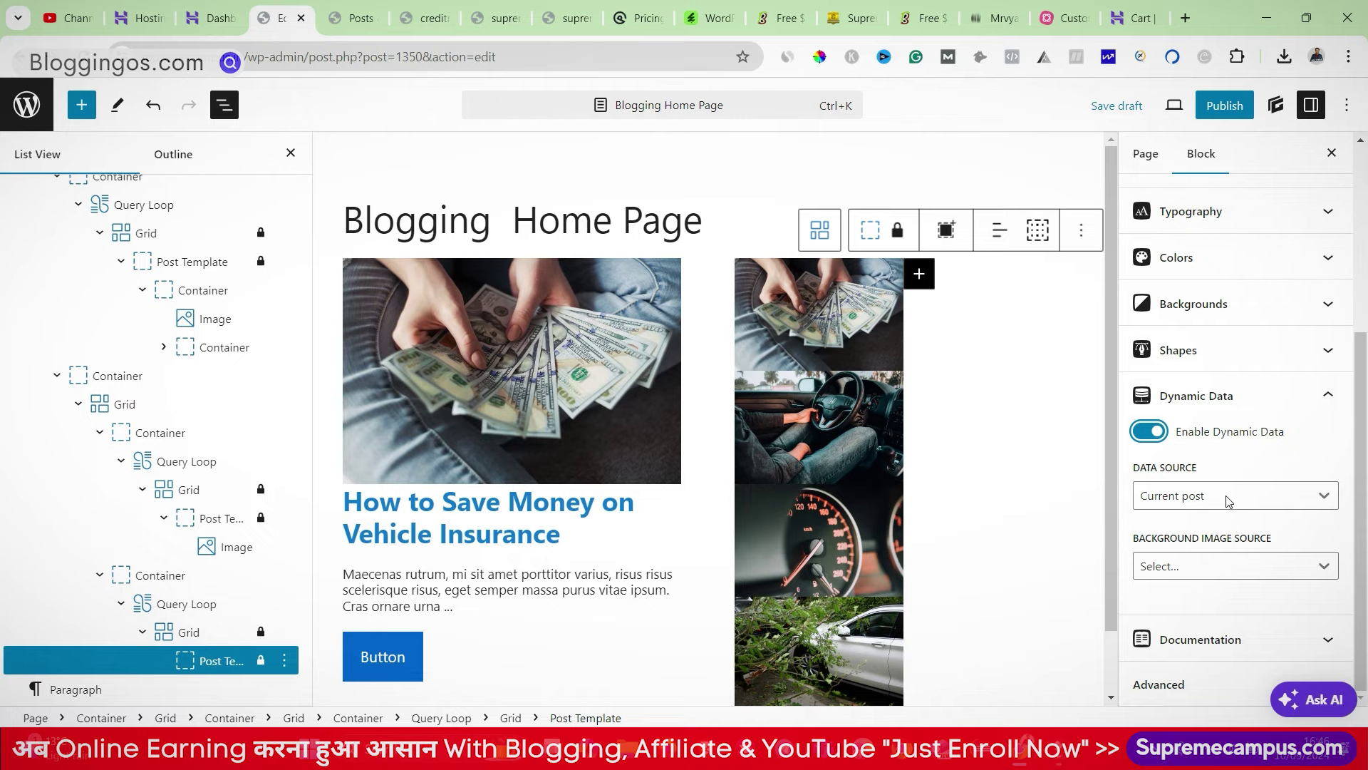
{"action": "left_click", "coordinate": [1187, 571]}
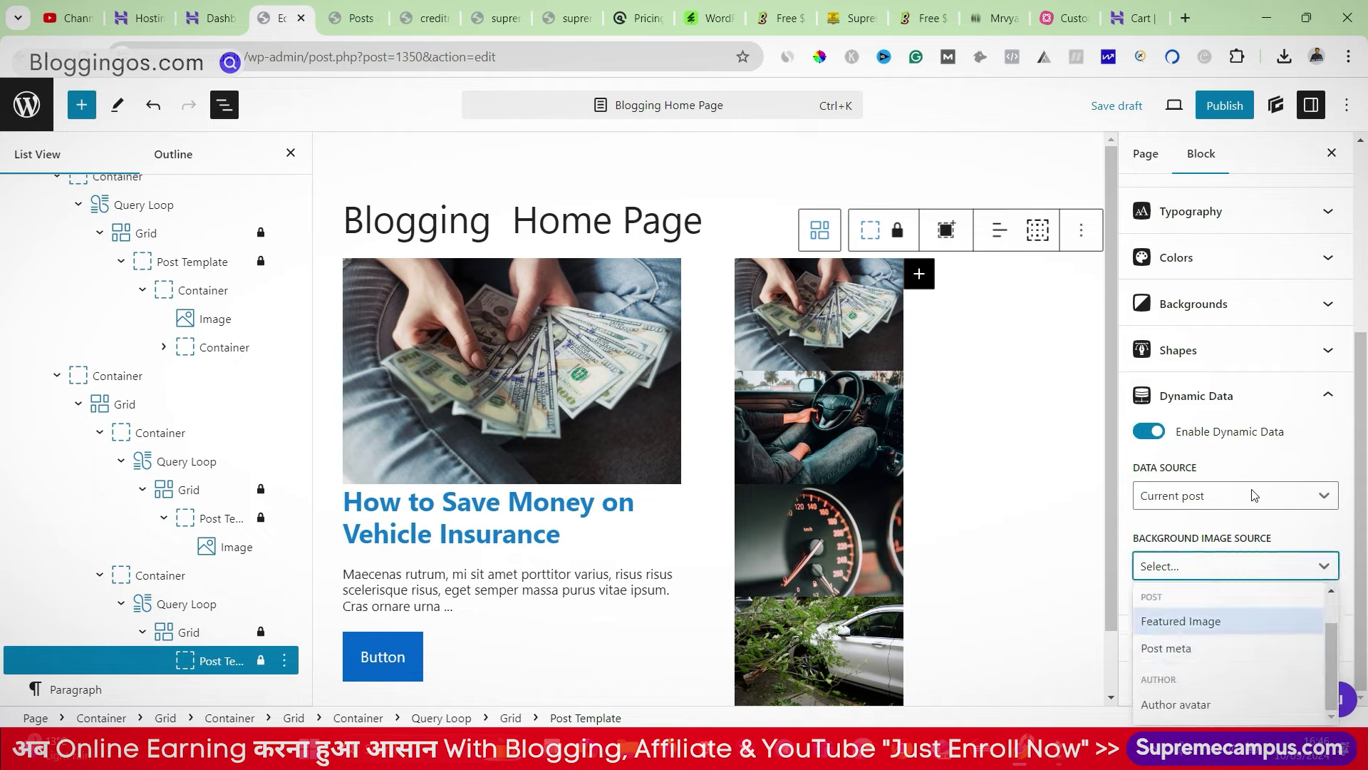
{"action": "scroll", "coordinate": [1337, 656], "scroll_direction": "up", "scroll_amount": 1}
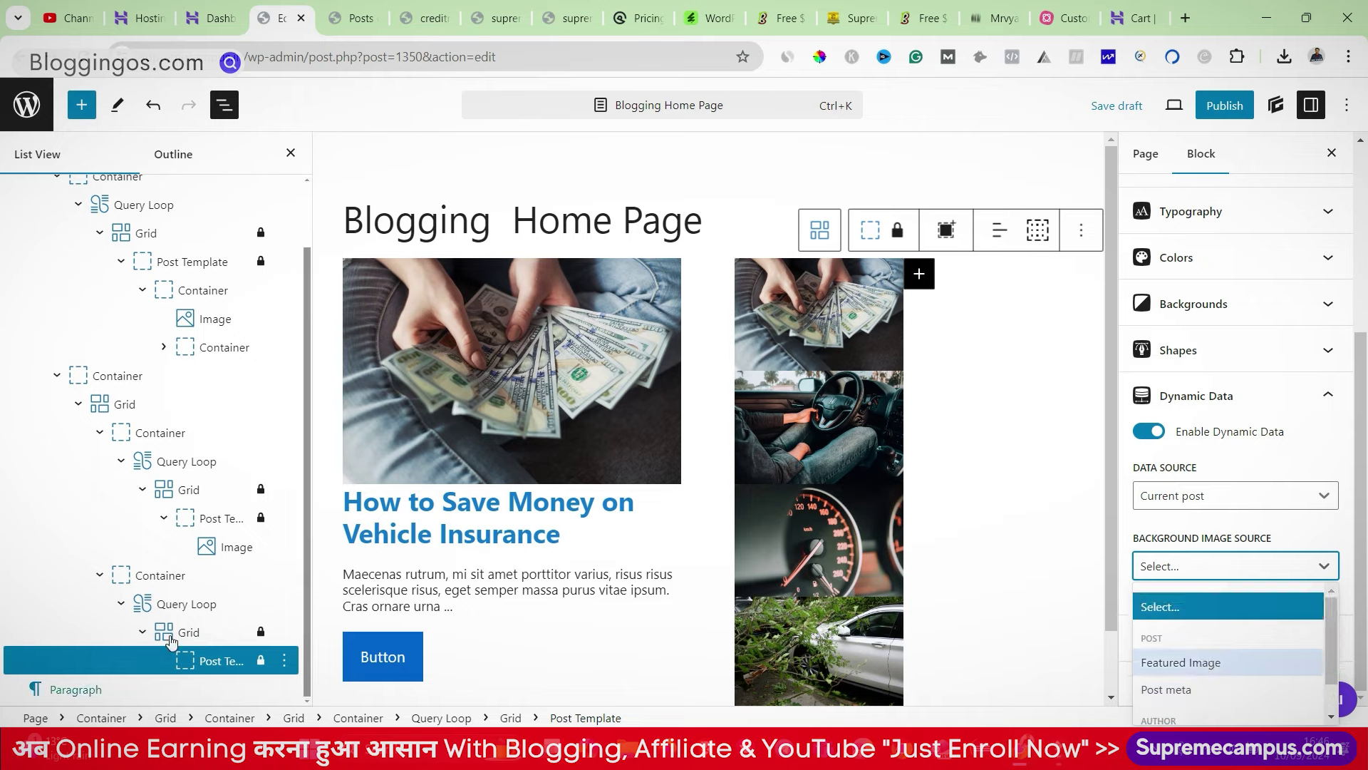
{"action": "left_click", "coordinate": [223, 663]}
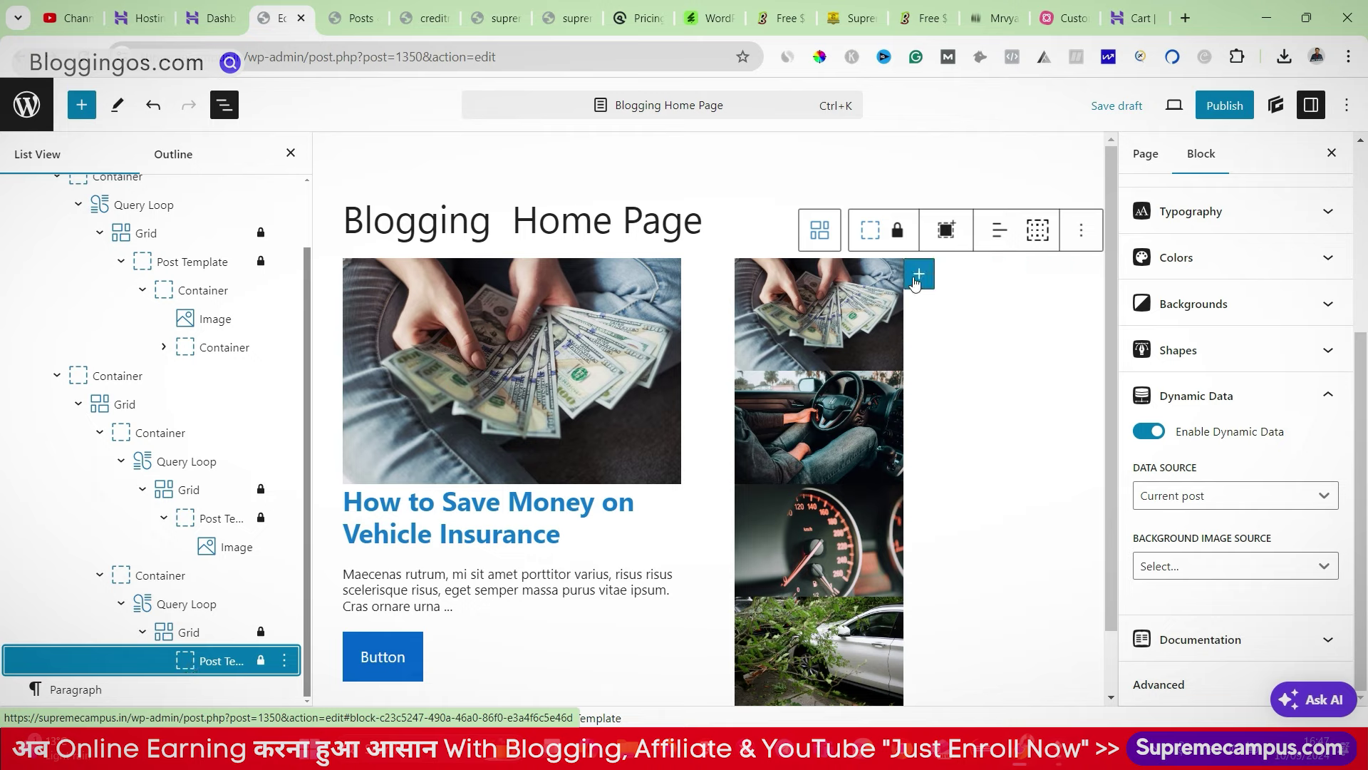
Step: Insert a Headline block in the new loop's Post Template and set its dynamic content source to the current post's Title
{"action": "left_click", "coordinate": [919, 274]}
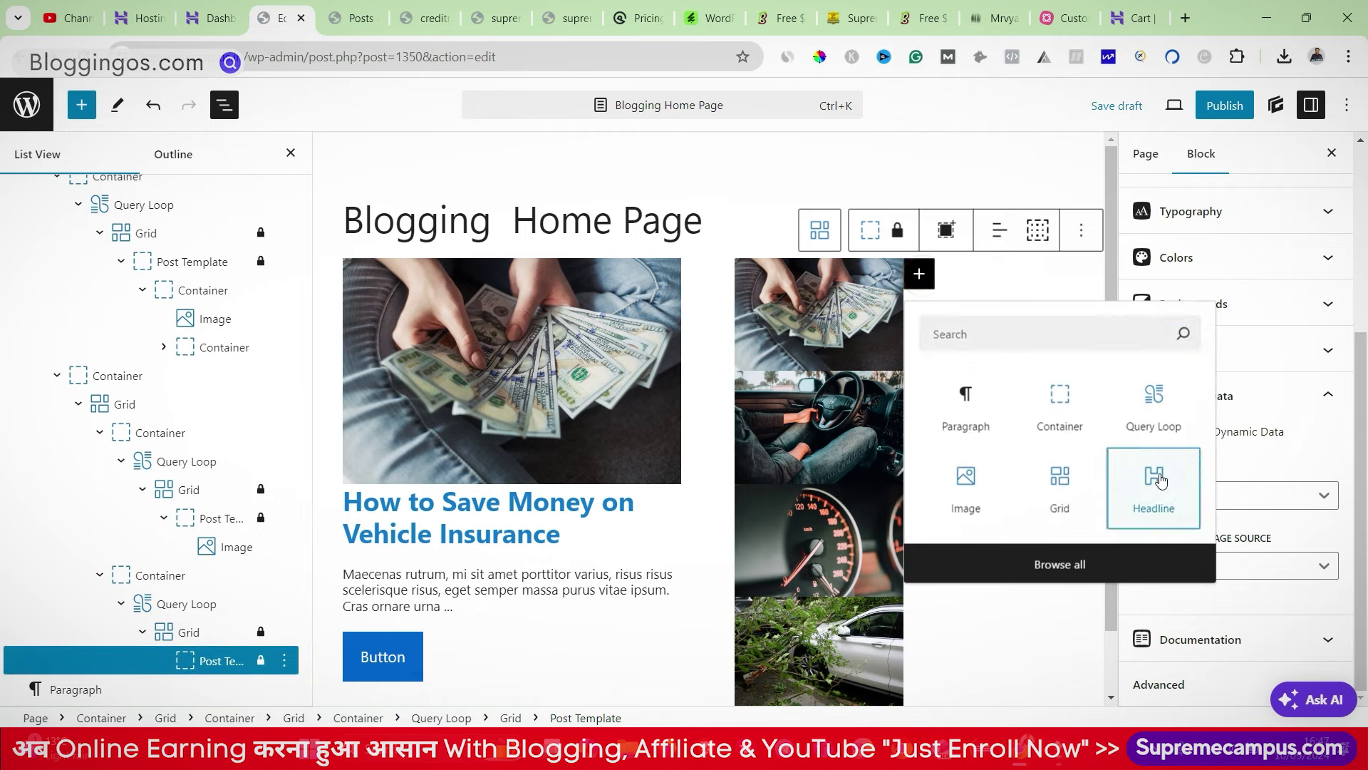
{"action": "left_click", "coordinate": [1153, 484]}
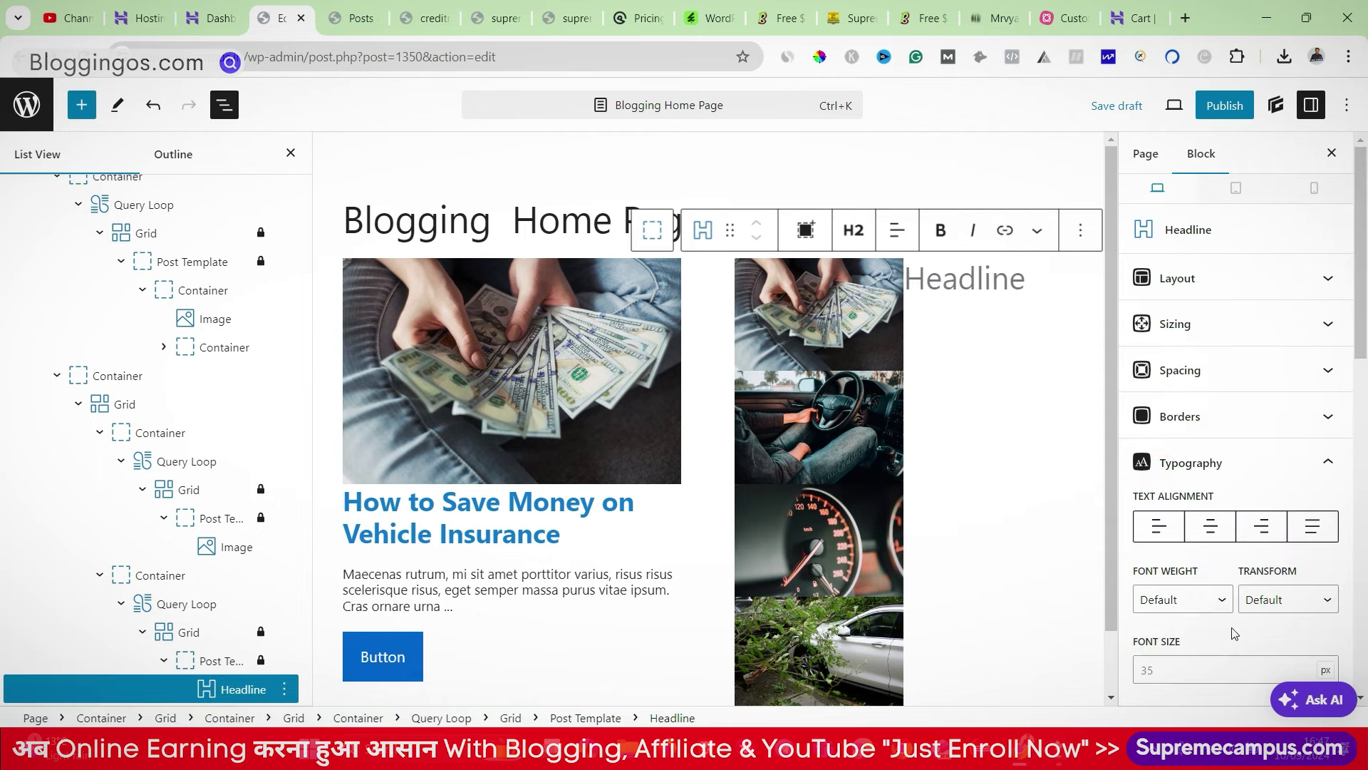
{"action": "scroll", "coordinate": [1235, 634], "scroll_direction": "down", "scroll_amount": 10}
{"action": "left_click", "coordinate": [1149, 586]}
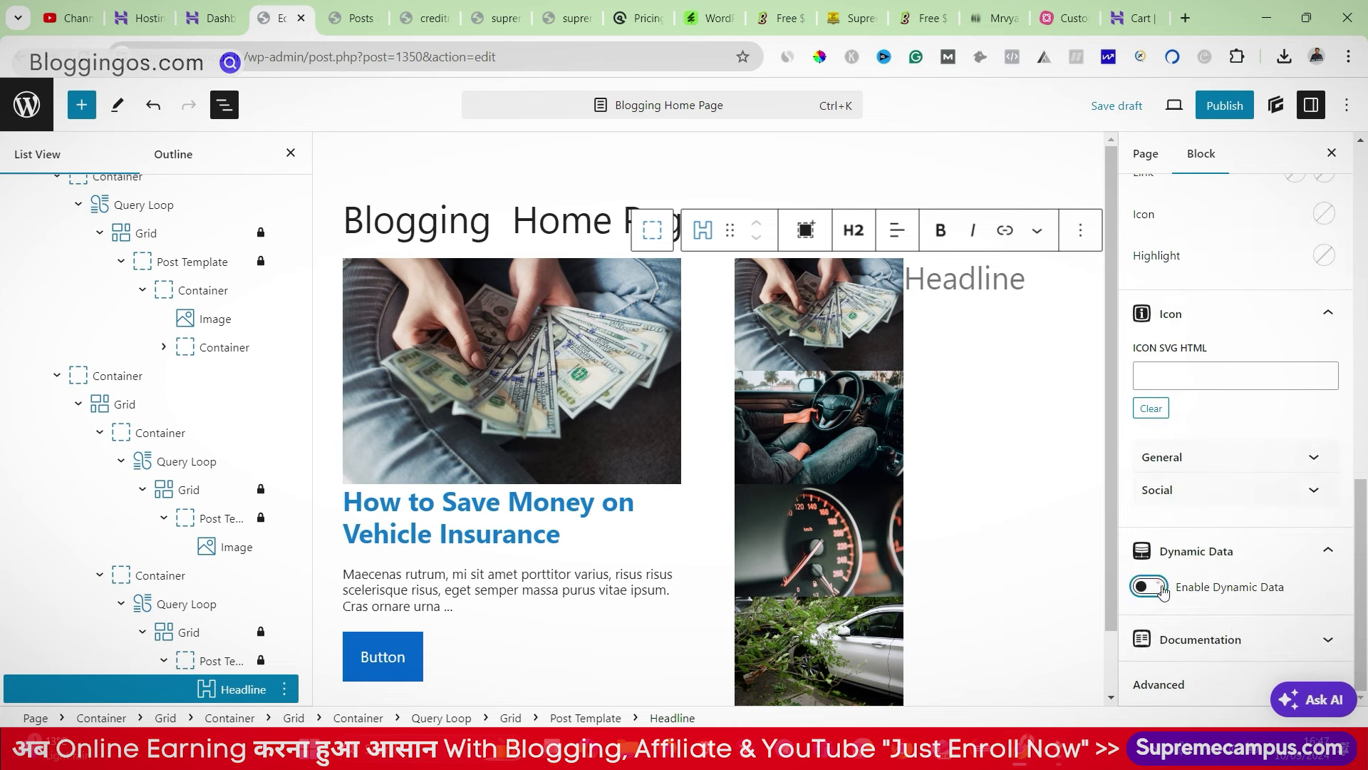
{"action": "left_click", "coordinate": [1172, 495]}
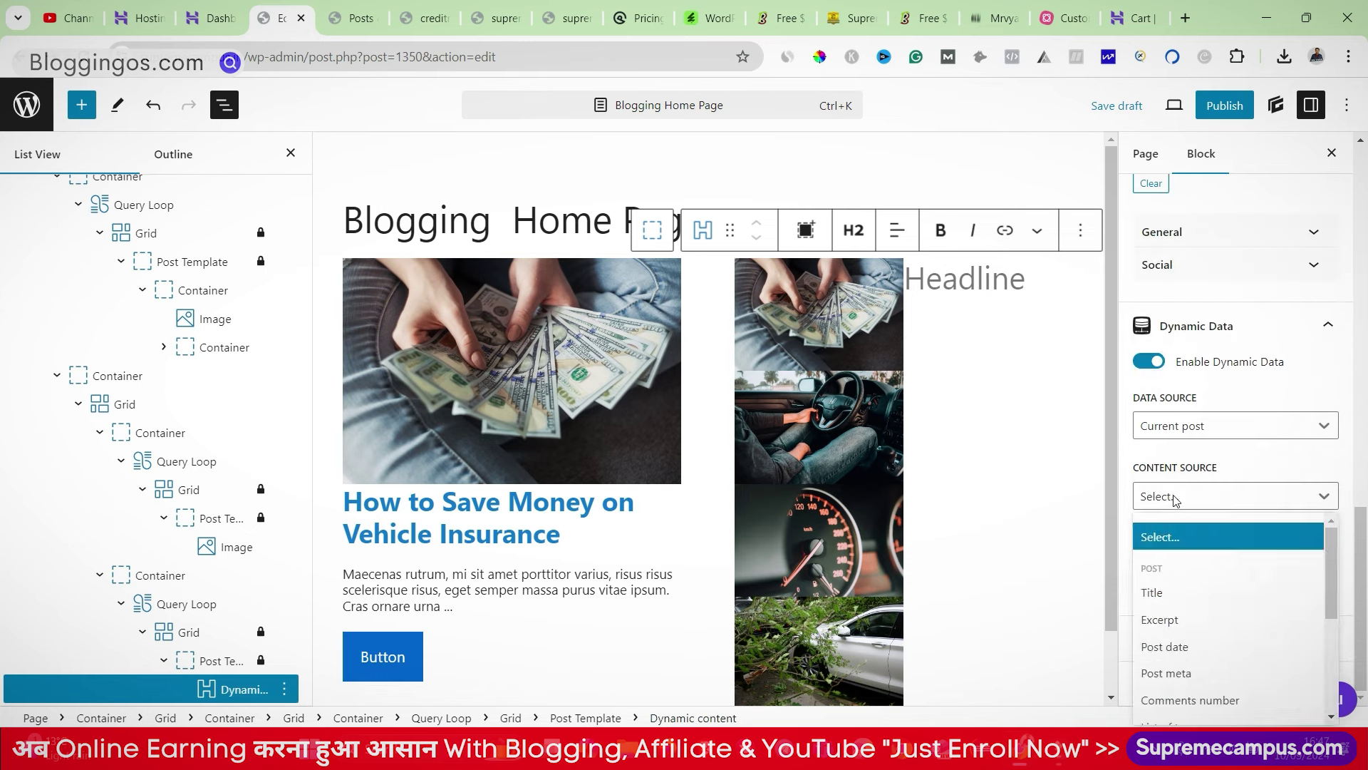
{"action": "left_click", "coordinate": [1178, 592]}
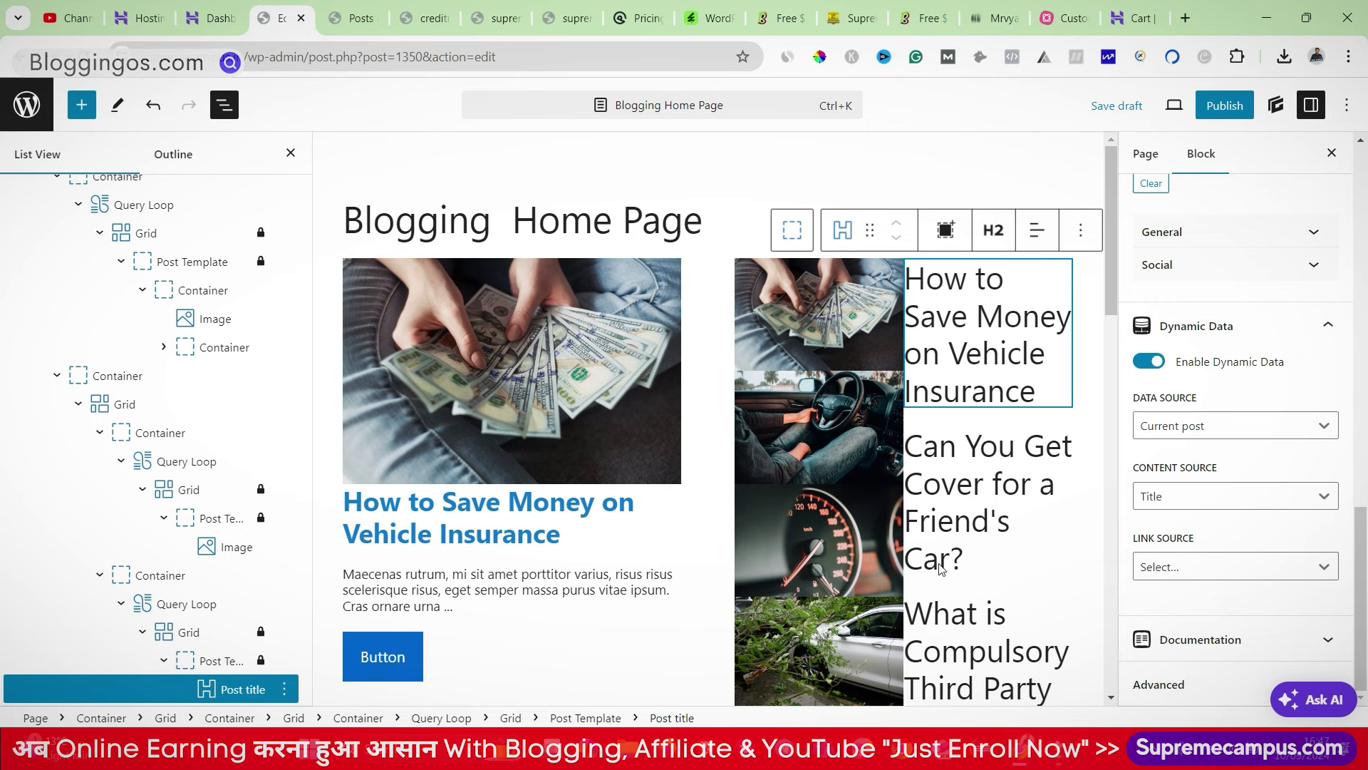
Step: Set the post-title Query Loop to show 4 posts per page
{"action": "scroll", "coordinate": [941, 568], "scroll_direction": "down", "scroll_amount": 4}
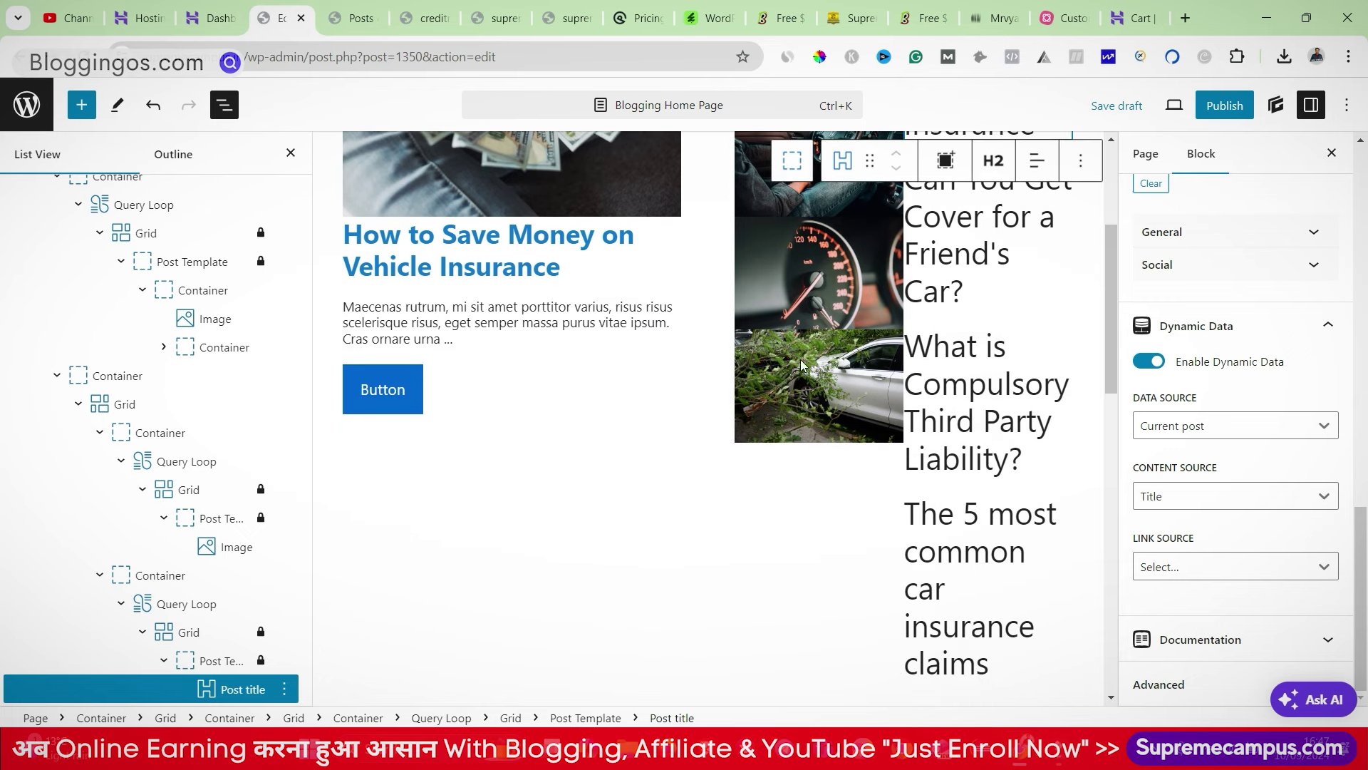
{"action": "scroll", "coordinate": [826, 352], "scroll_direction": "up", "scroll_amount": 3}
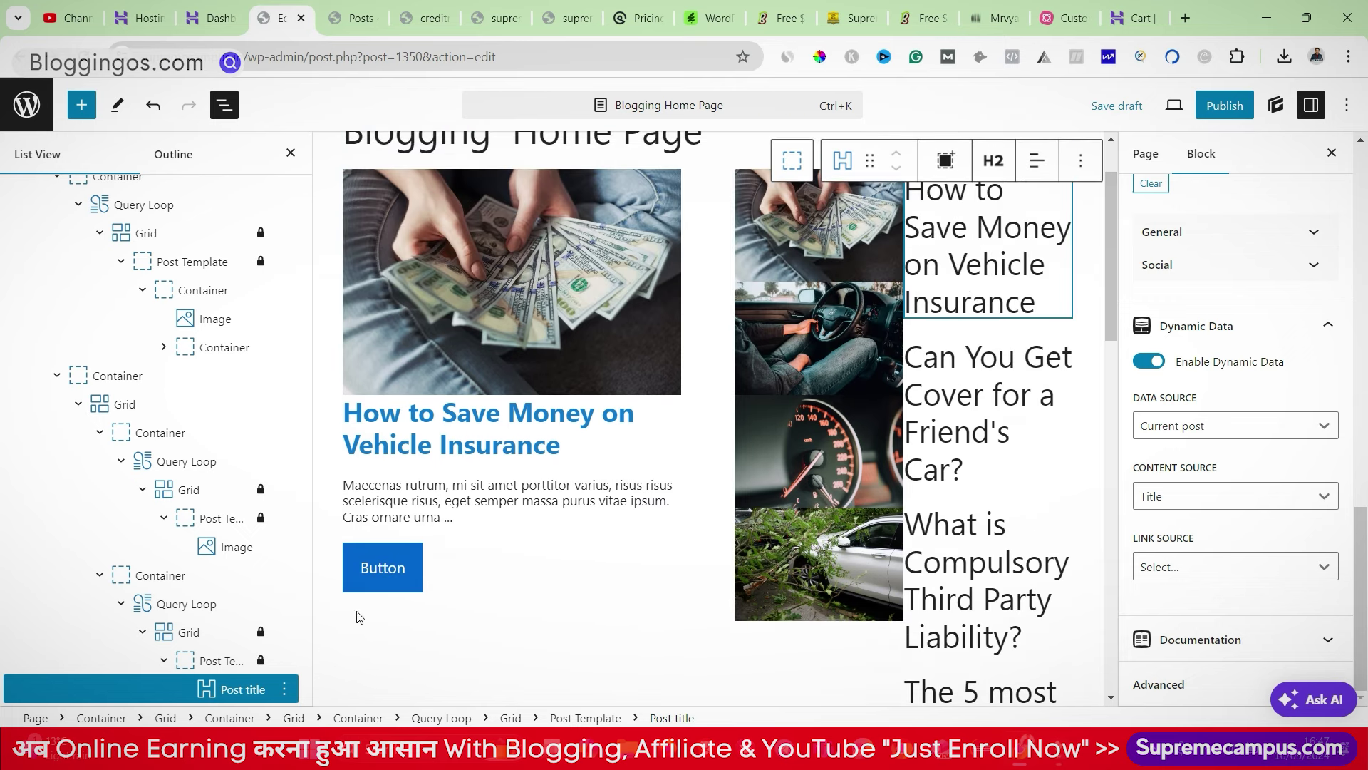
{"action": "left_click", "coordinate": [182, 605]}
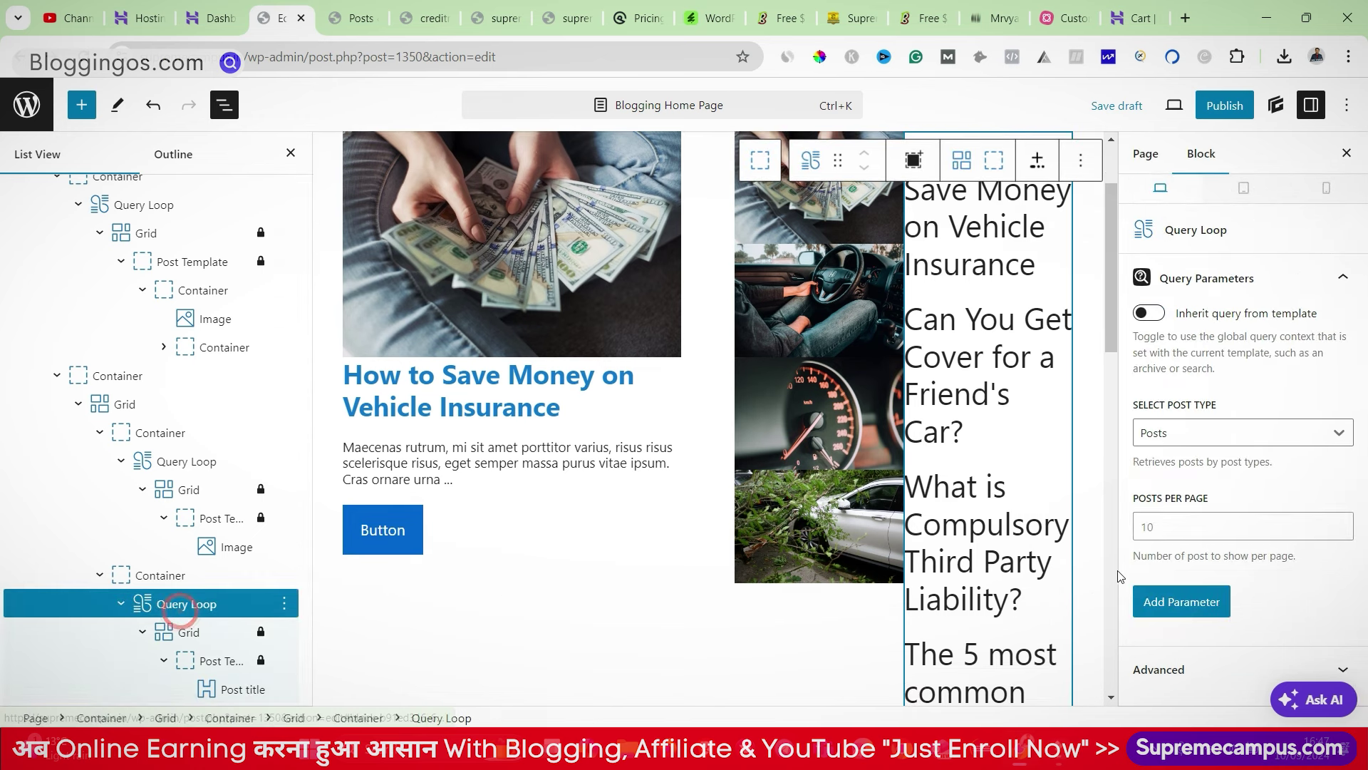
{"action": "left_click", "coordinate": [1155, 527]}
{"action": "type", "text": "4"}
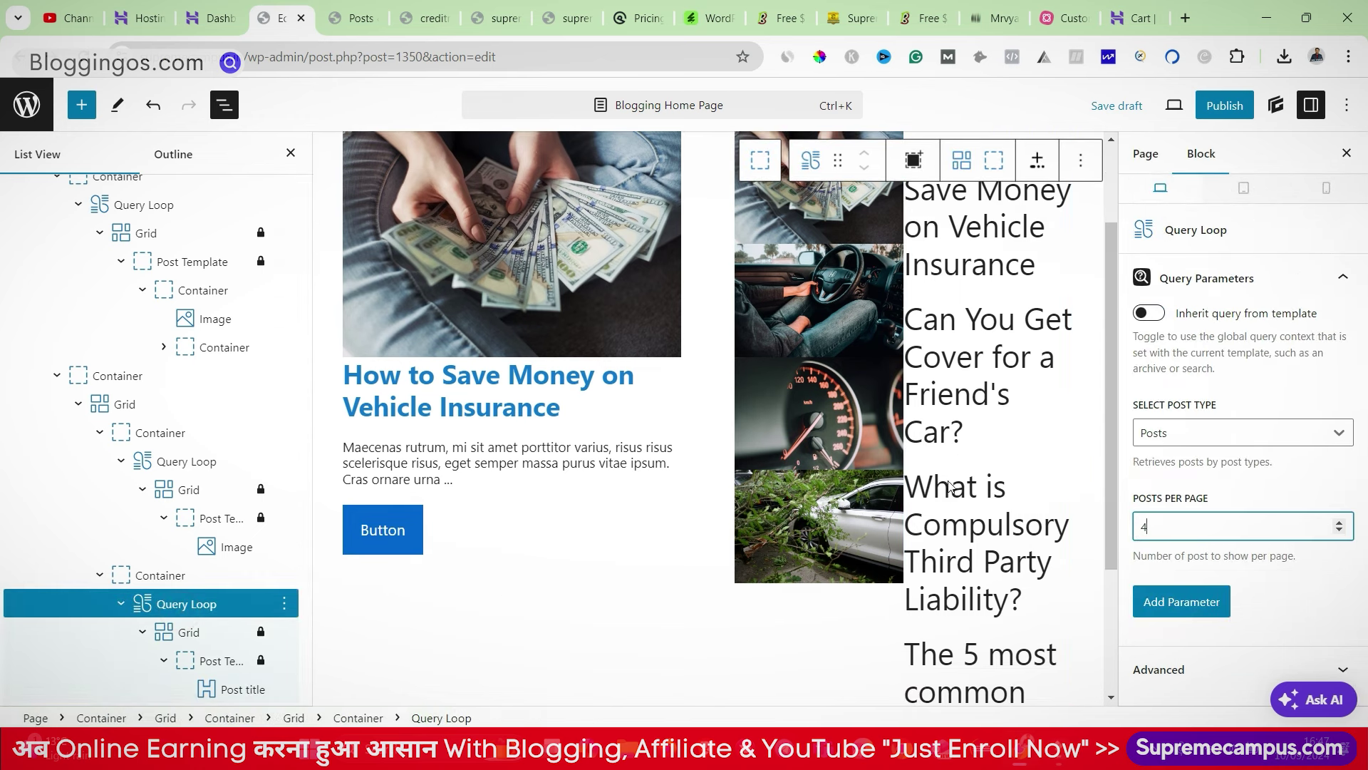
Step: Reselect the post-title Query Loop and check its posts-per-page setting
{"action": "left_click", "coordinate": [859, 645]}
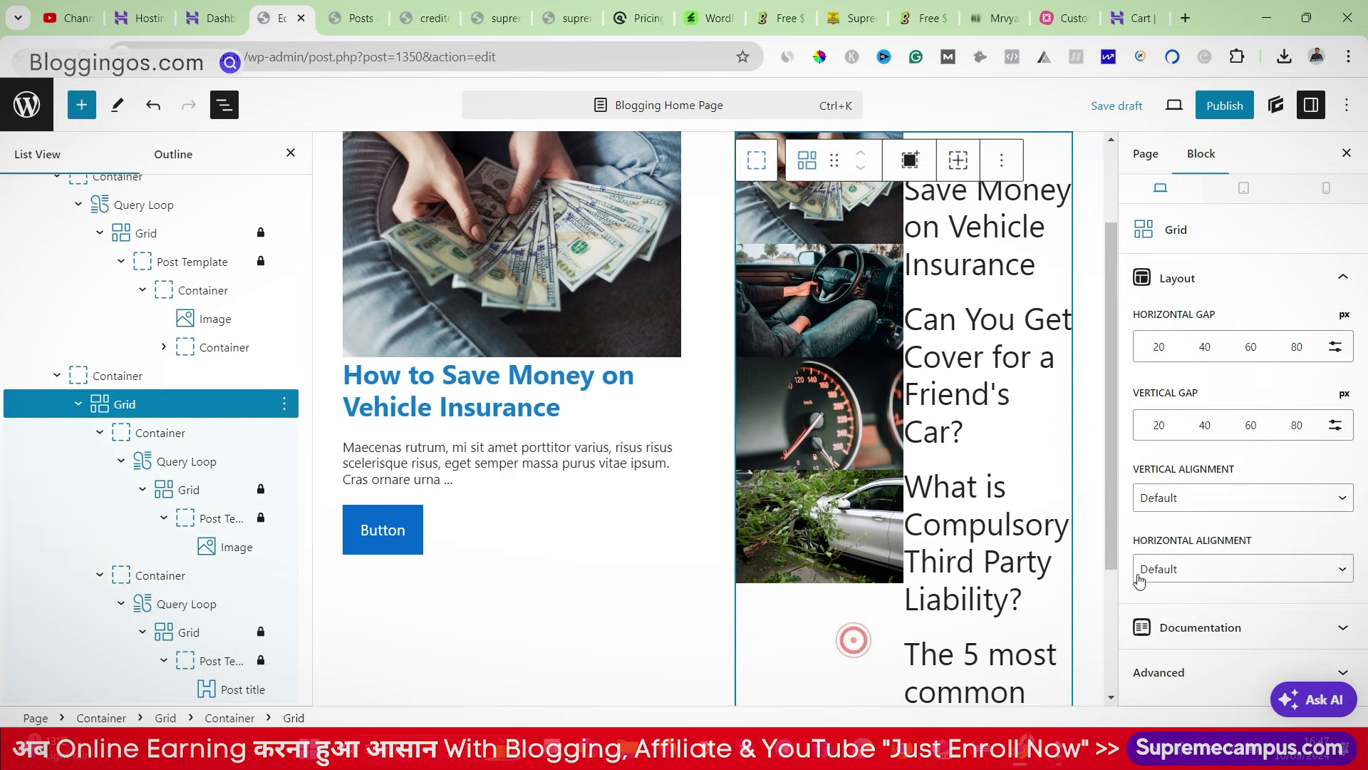
{"action": "left_click", "coordinate": [1026, 472]}
{"action": "scroll", "coordinate": [122, 595], "scroll_direction": "down", "scroll_amount": 1}
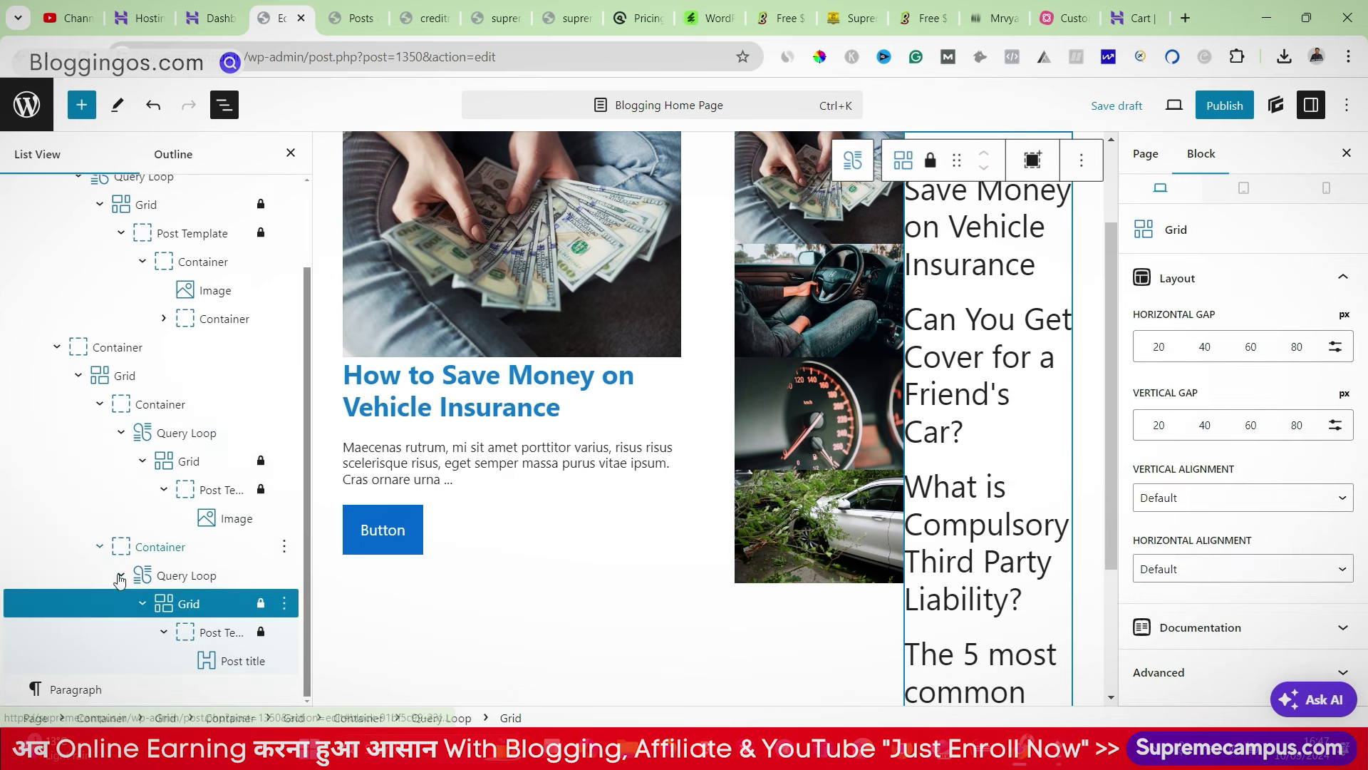
{"action": "left_click", "coordinate": [214, 575]}
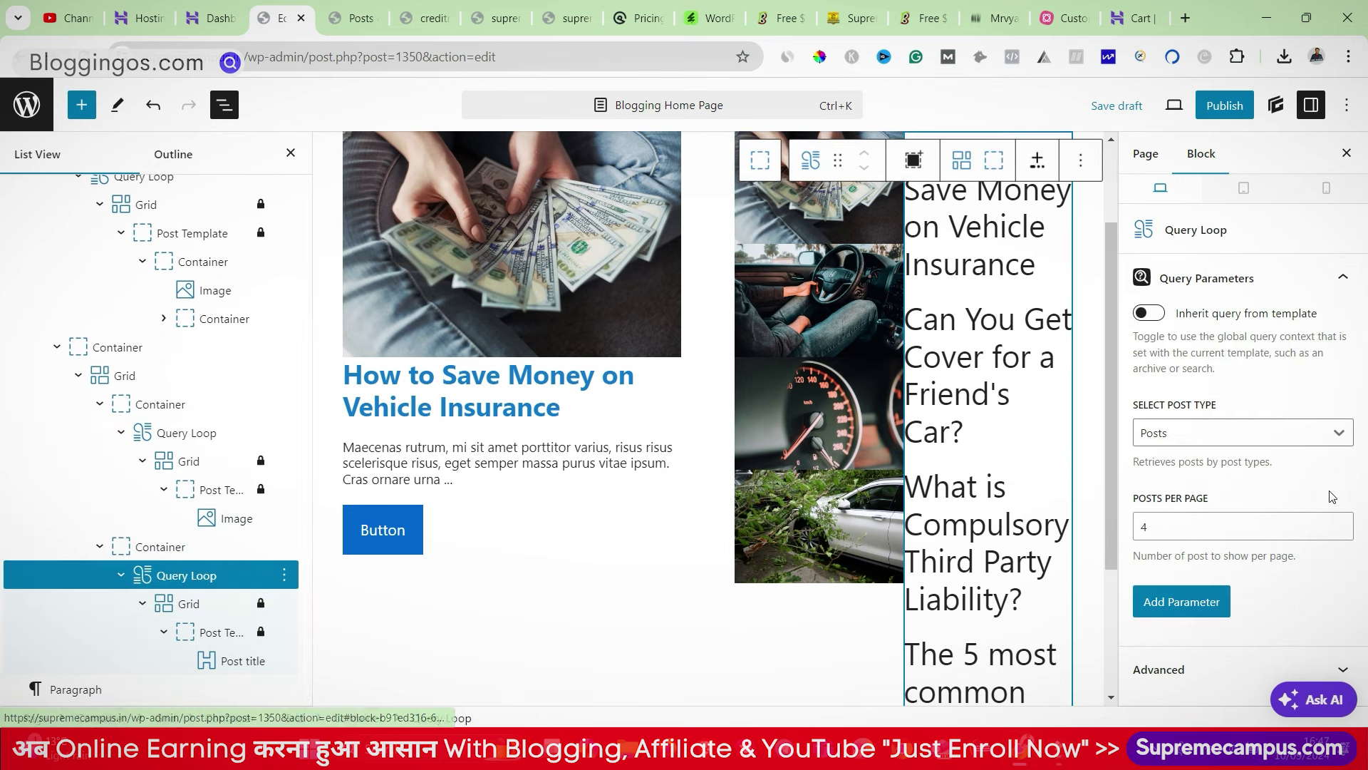
Step: Save the page draft and check how the recent-post images and titles line up
{"action": "left_click", "coordinate": [1174, 524]}
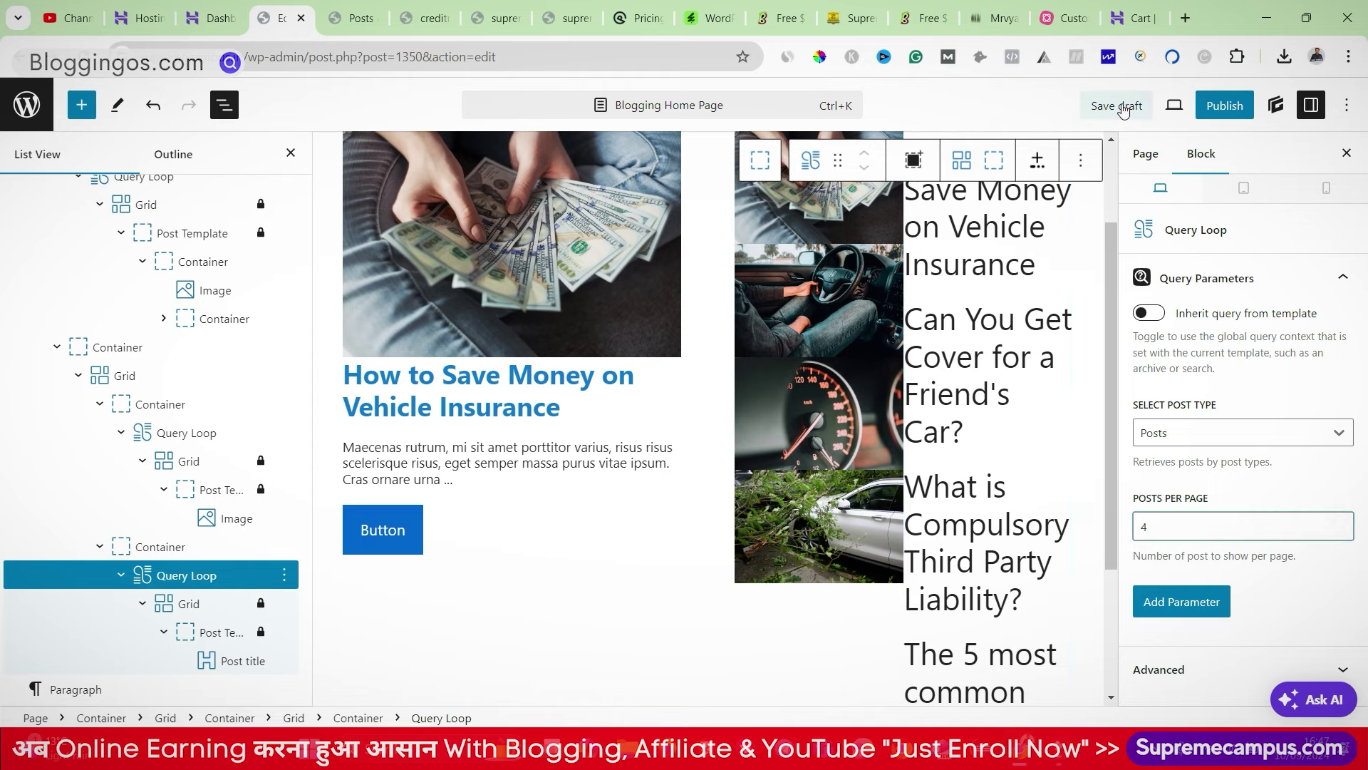
{"action": "left_click", "coordinate": [1117, 106]}
{"action": "scroll", "coordinate": [1027, 381], "scroll_direction": "up", "scroll_amount": 2}
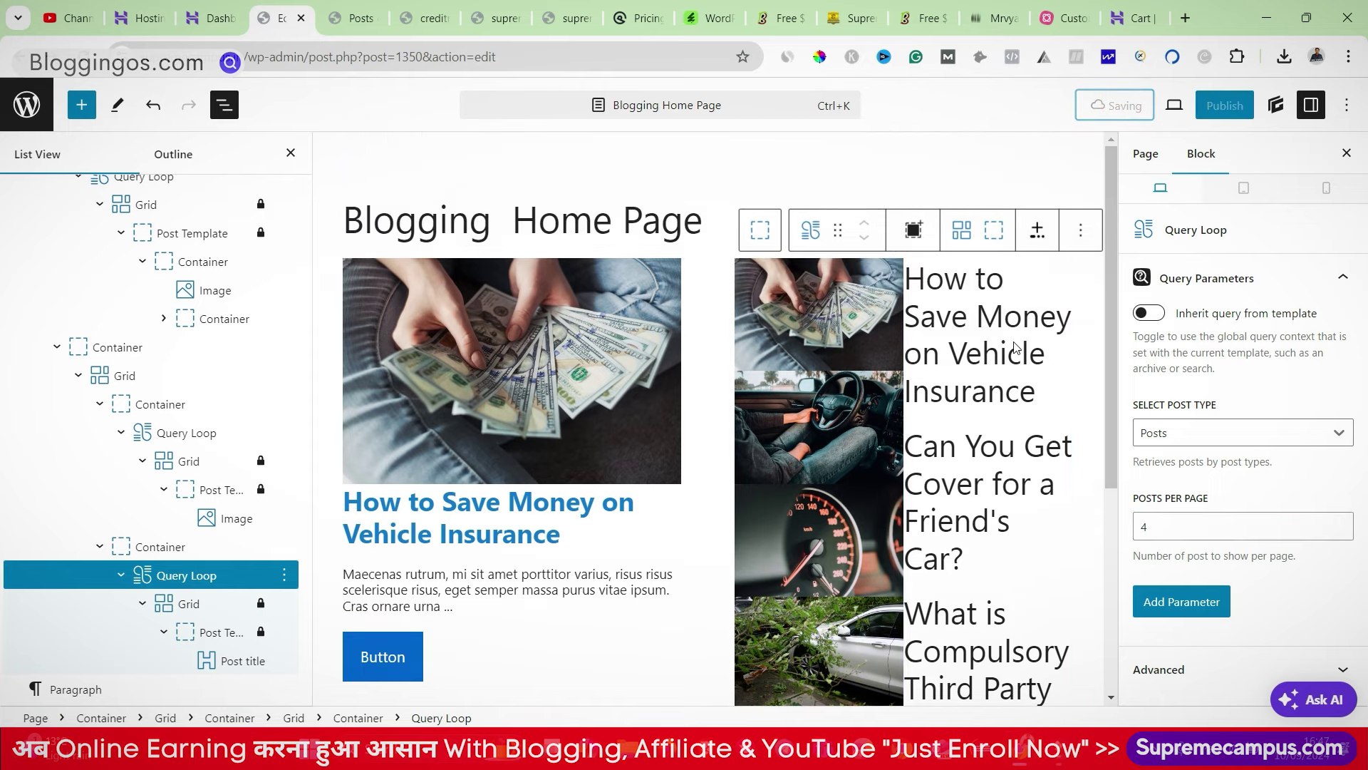
{"action": "scroll", "coordinate": [1016, 385], "scroll_direction": "down", "scroll_amount": 3}
{"action": "scroll", "coordinate": [997, 342], "scroll_direction": "up", "scroll_amount": 3}
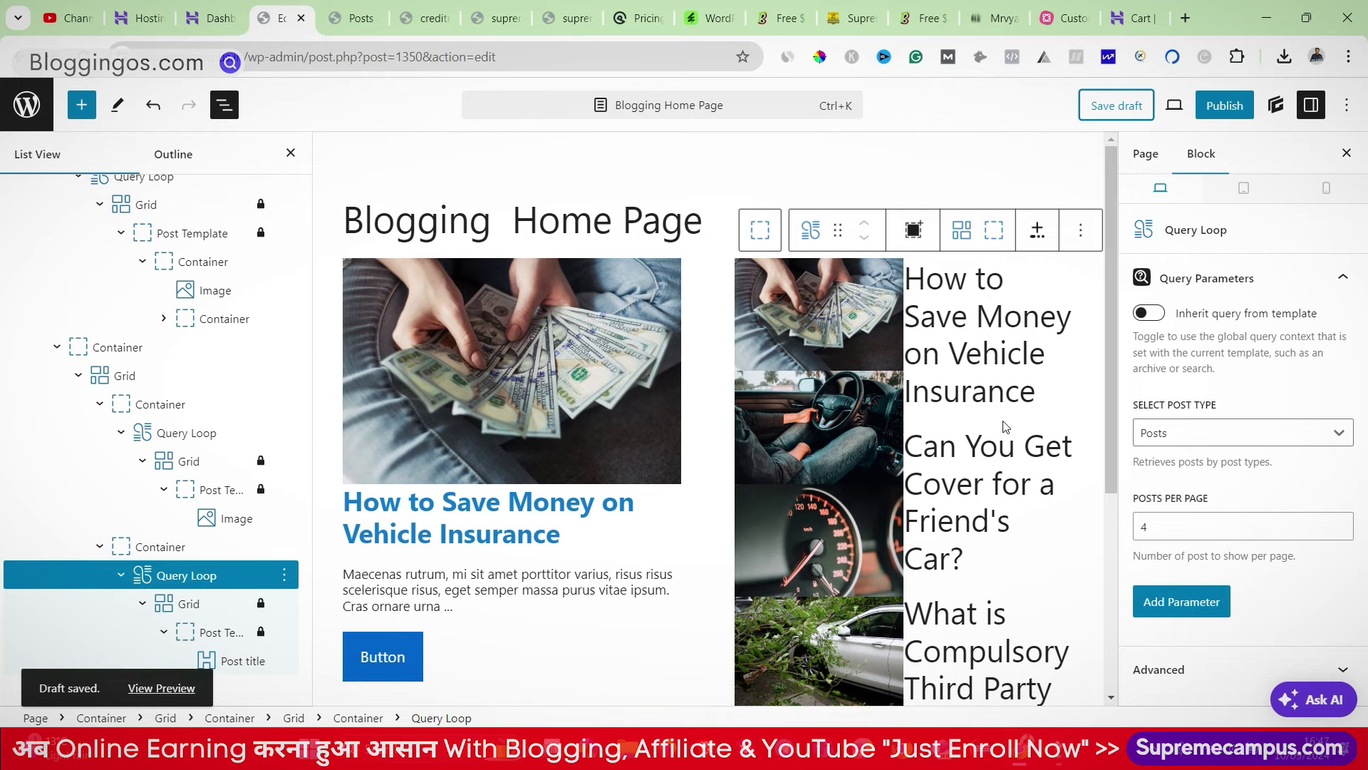
Step: Try font sizes of 12, 15, 16 and 18 px on the post title Headline and settle on 20 px
{"action": "left_click", "coordinate": [989, 324]}
{"action": "left_click", "coordinate": [987, 322]}
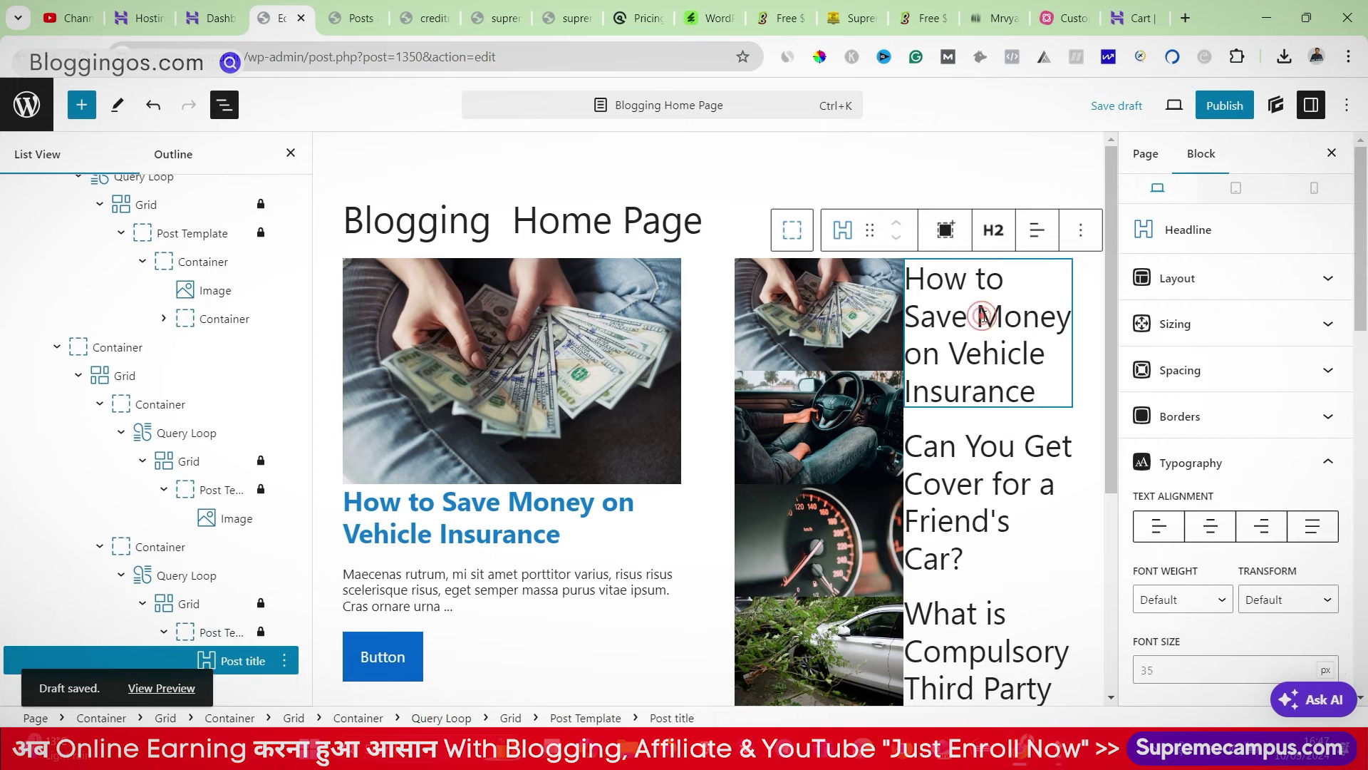
{"action": "left_click", "coordinate": [1198, 464]}
{"action": "left_click", "coordinate": [1199, 467]}
{"action": "left_click", "coordinate": [1162, 460]}
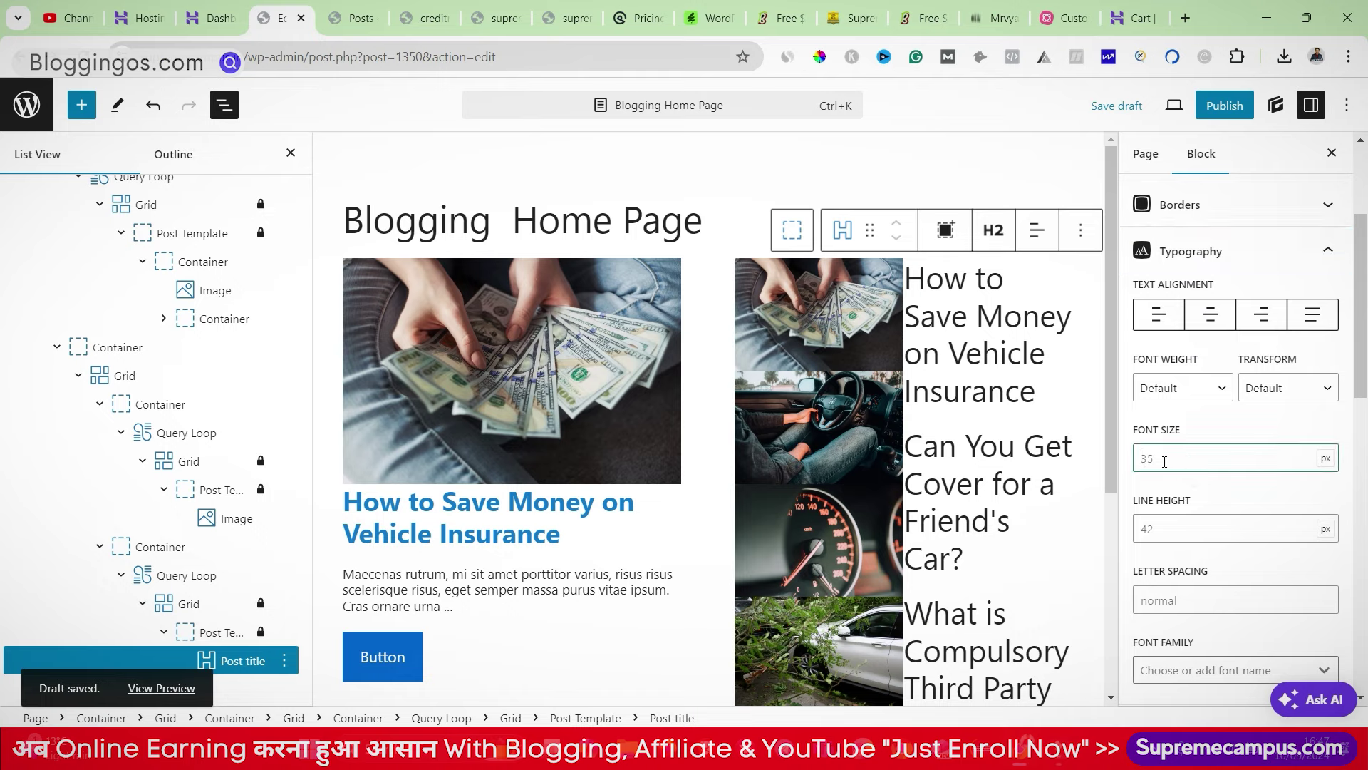
{"action": "type", "text": "12"}
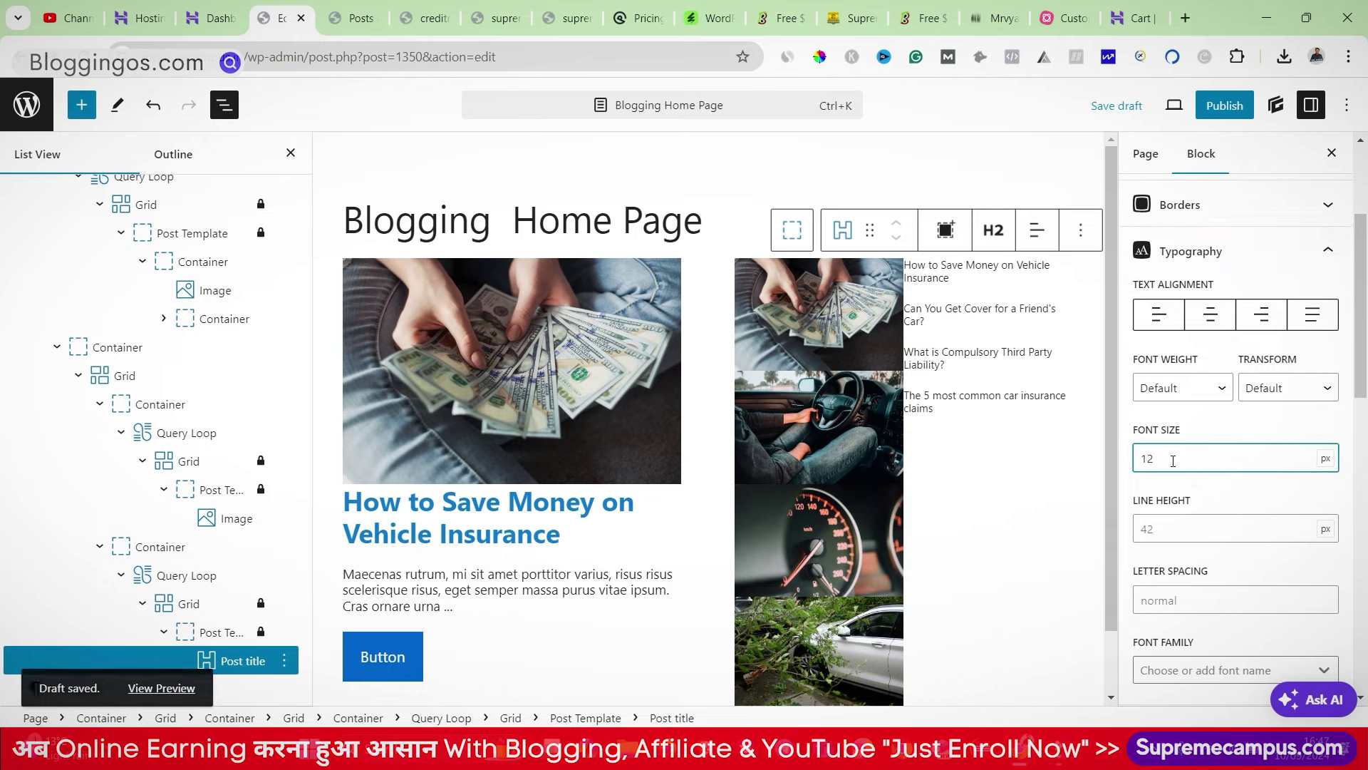
{"action": "left_click_drag", "start_coordinate": [1171, 459], "coordinate": [1136, 464]}
{"action": "type", "text": "15"}
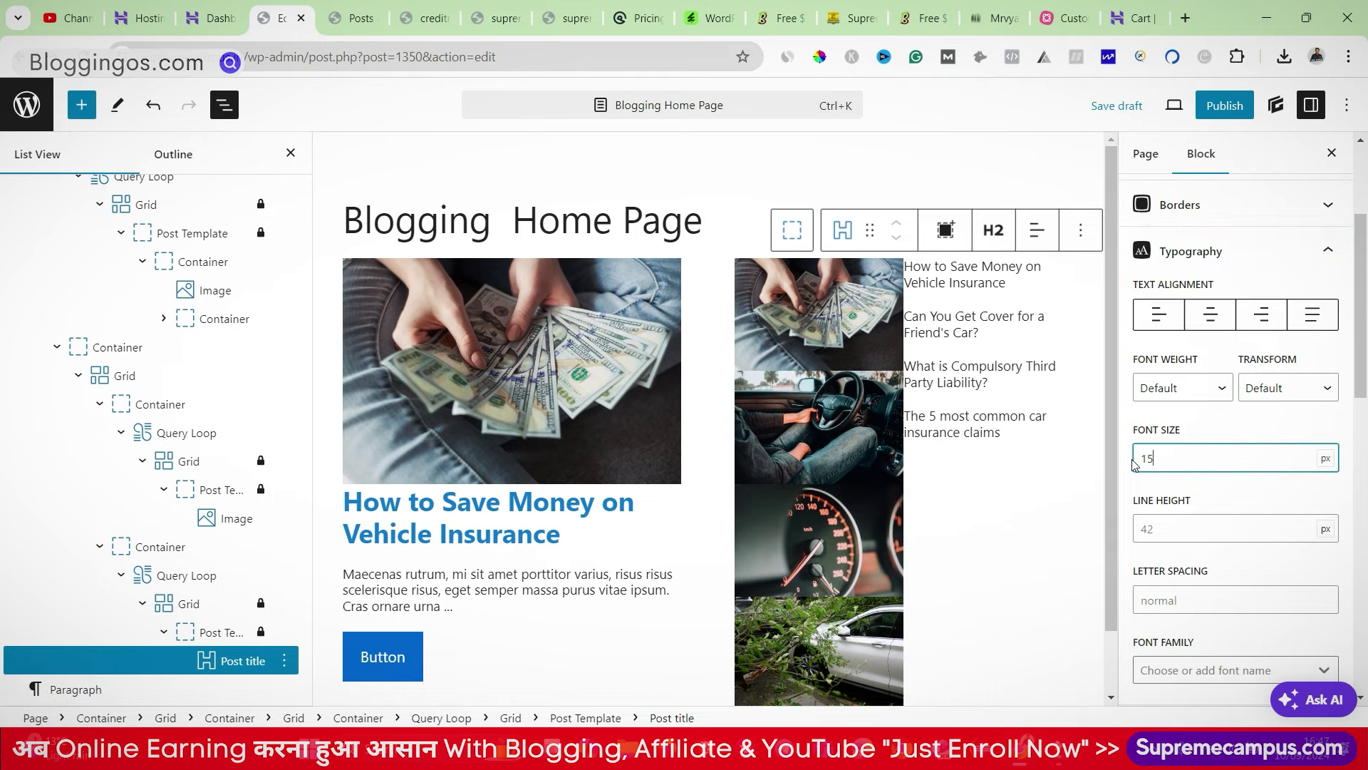
{"action": "key", "text": "BackSpace"}
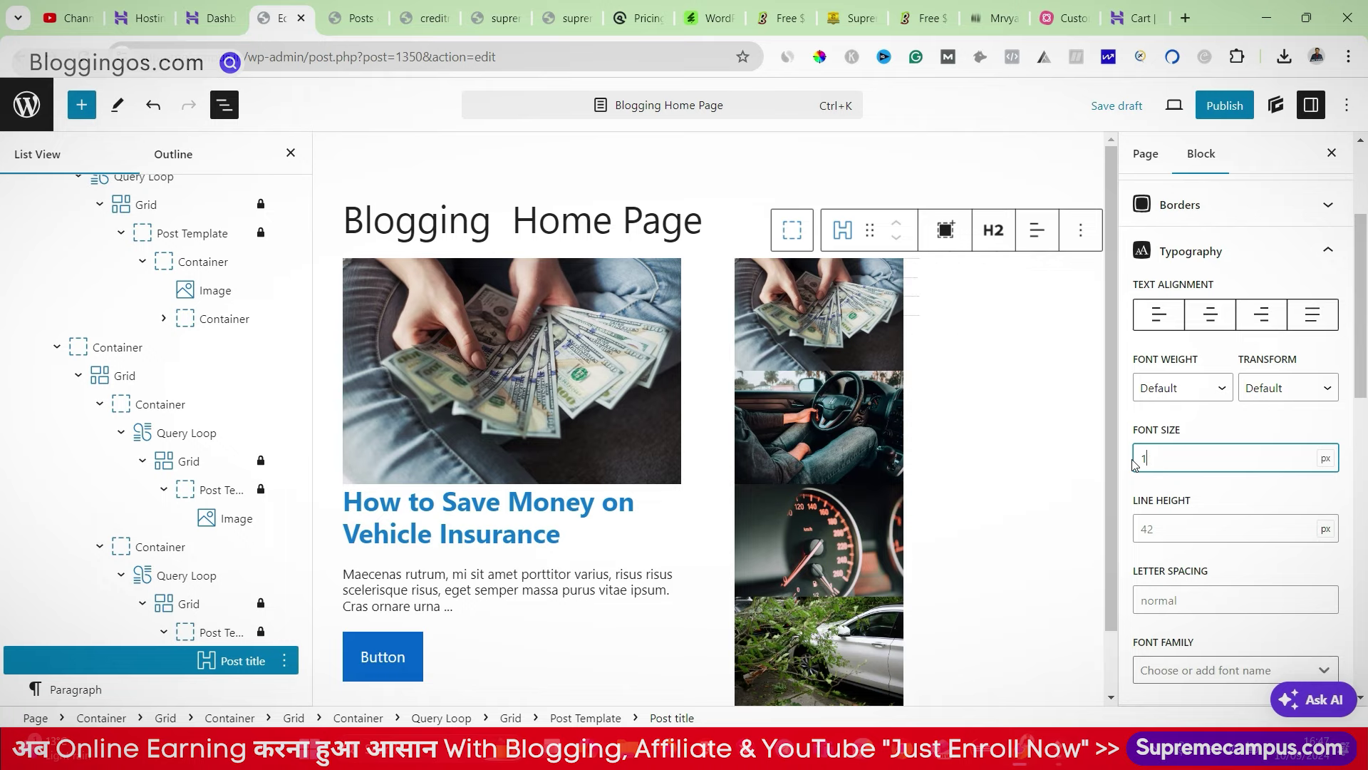
{"action": "type", "text": "6"}
{"action": "key", "text": "BackSpace"}
{"action": "type", "text": "8"}
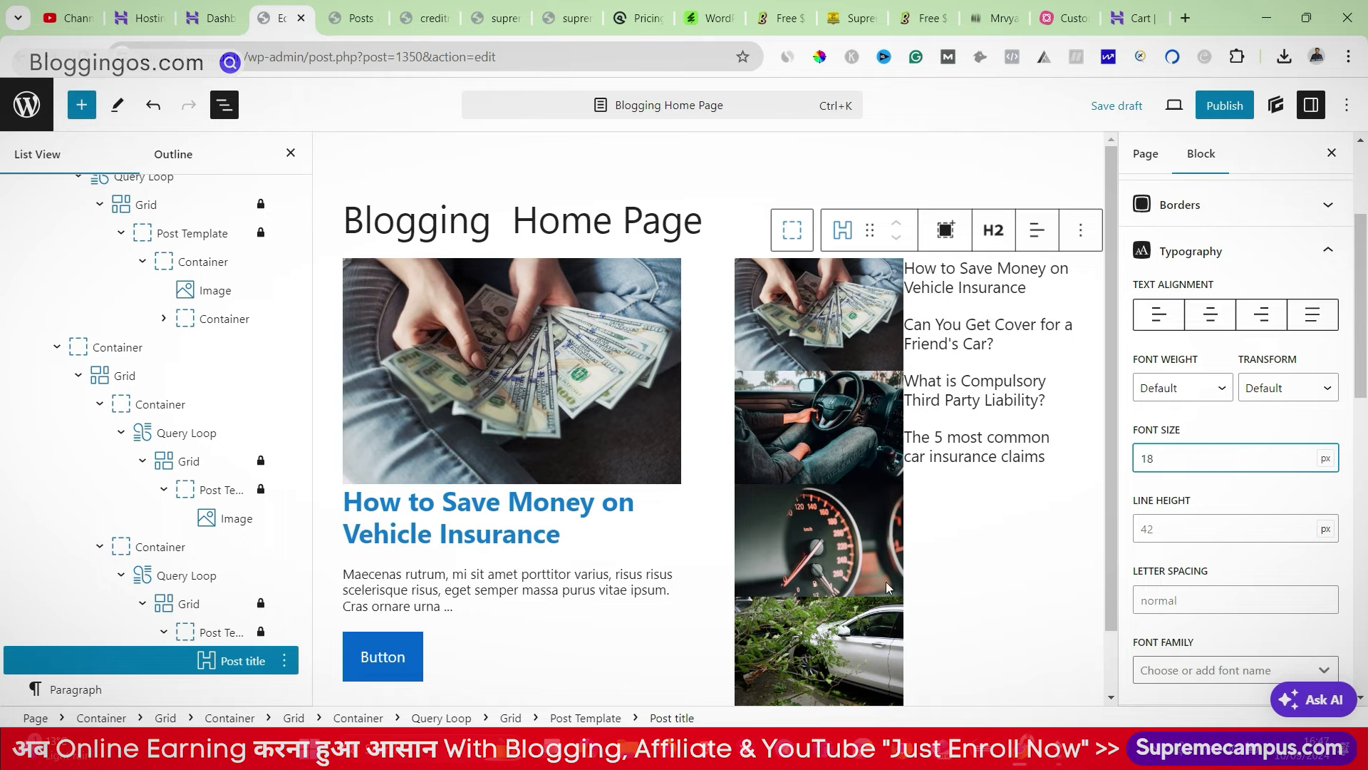
{"action": "key", "text": "BackSpace"}
{"action": "key", "text": "BackSpace"}
{"action": "type", "text": "20"}
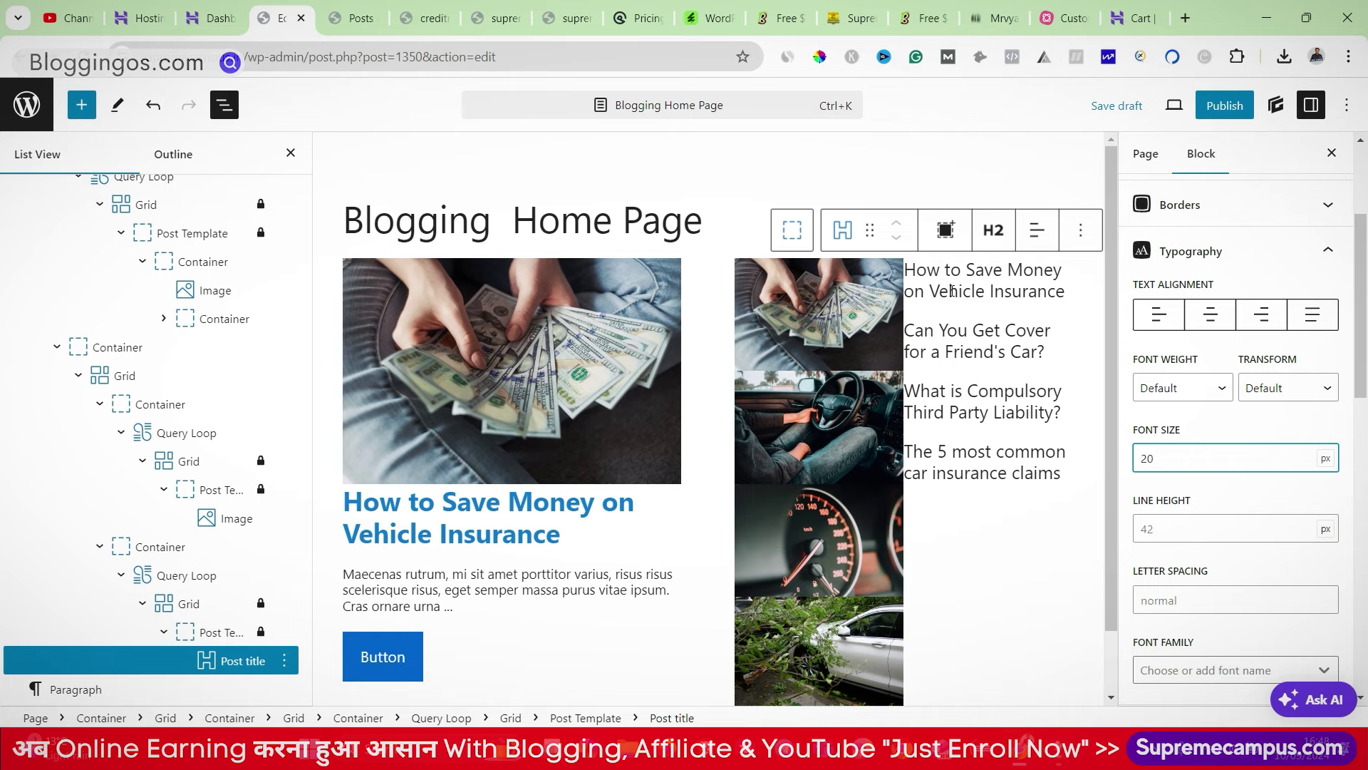
Step: Duplicate the post title Headline, set the first copy's dynamic content source to Post date, and save the draft
{"action": "left_click", "coordinate": [284, 661]}
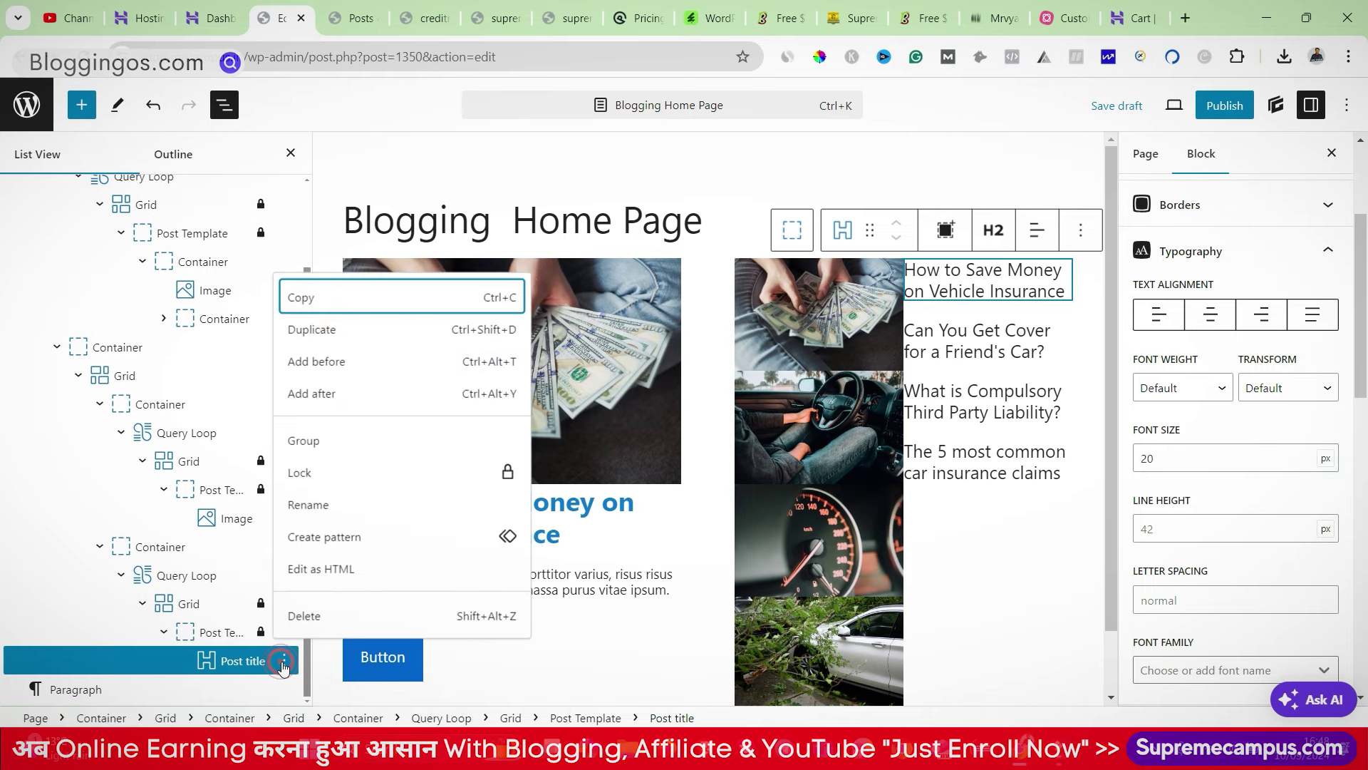
{"action": "left_click", "coordinate": [318, 332]}
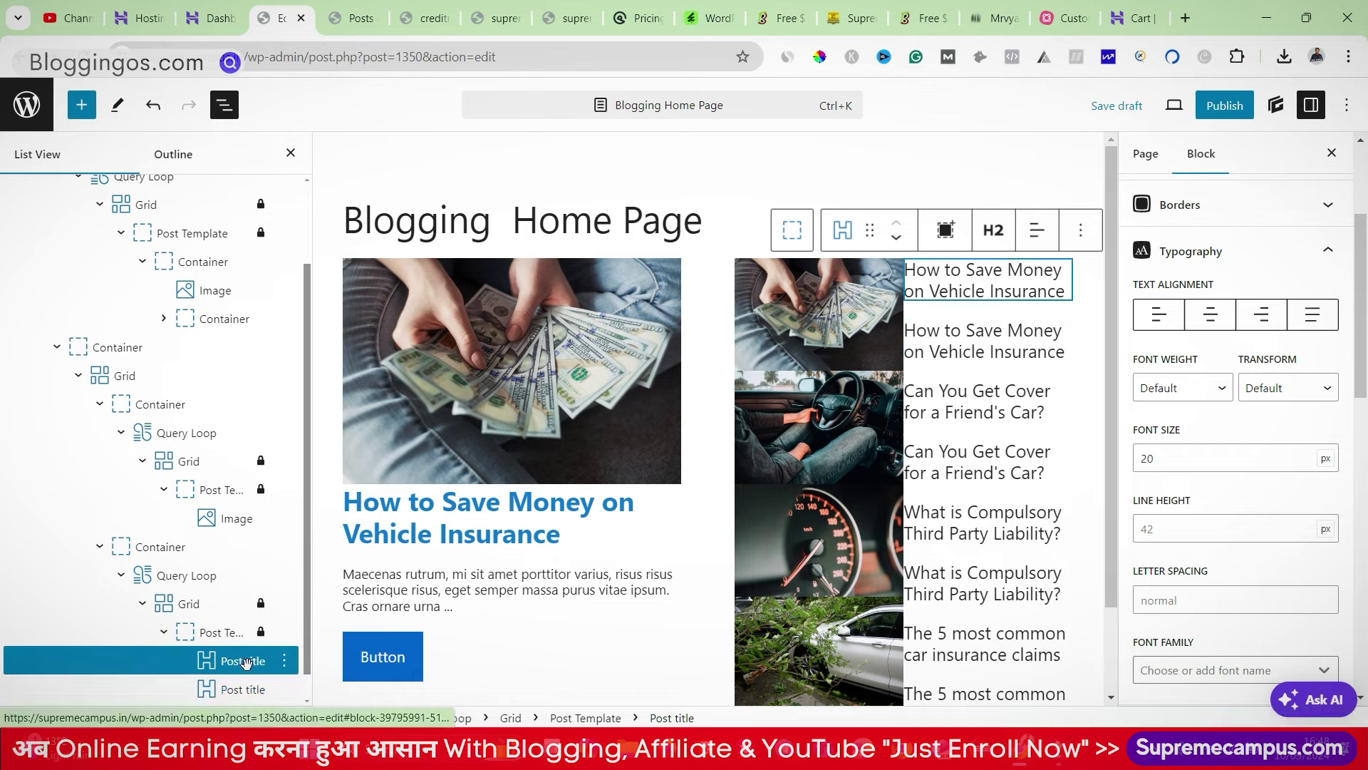
{"action": "scroll", "coordinate": [1279, 532], "scroll_direction": "down", "scroll_amount": 10}
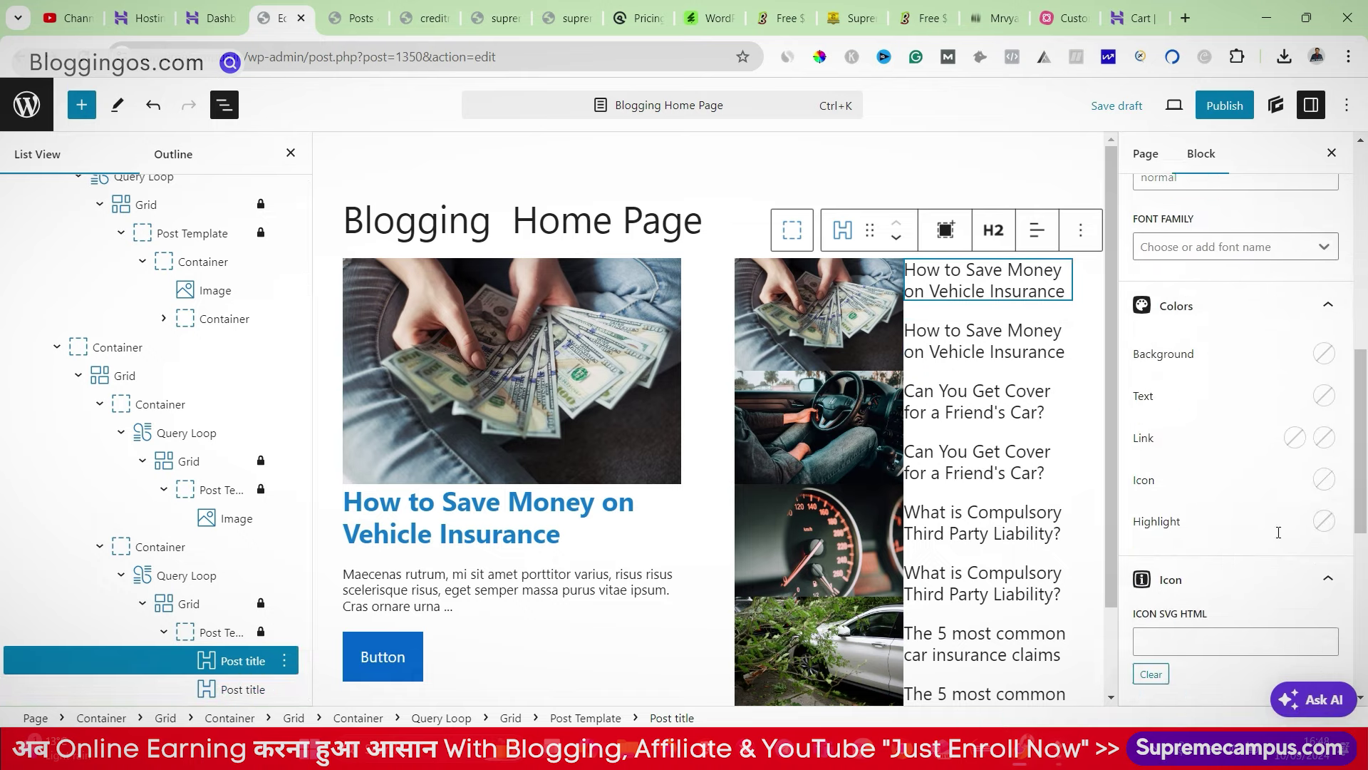
{"action": "left_click", "coordinate": [1204, 499]}
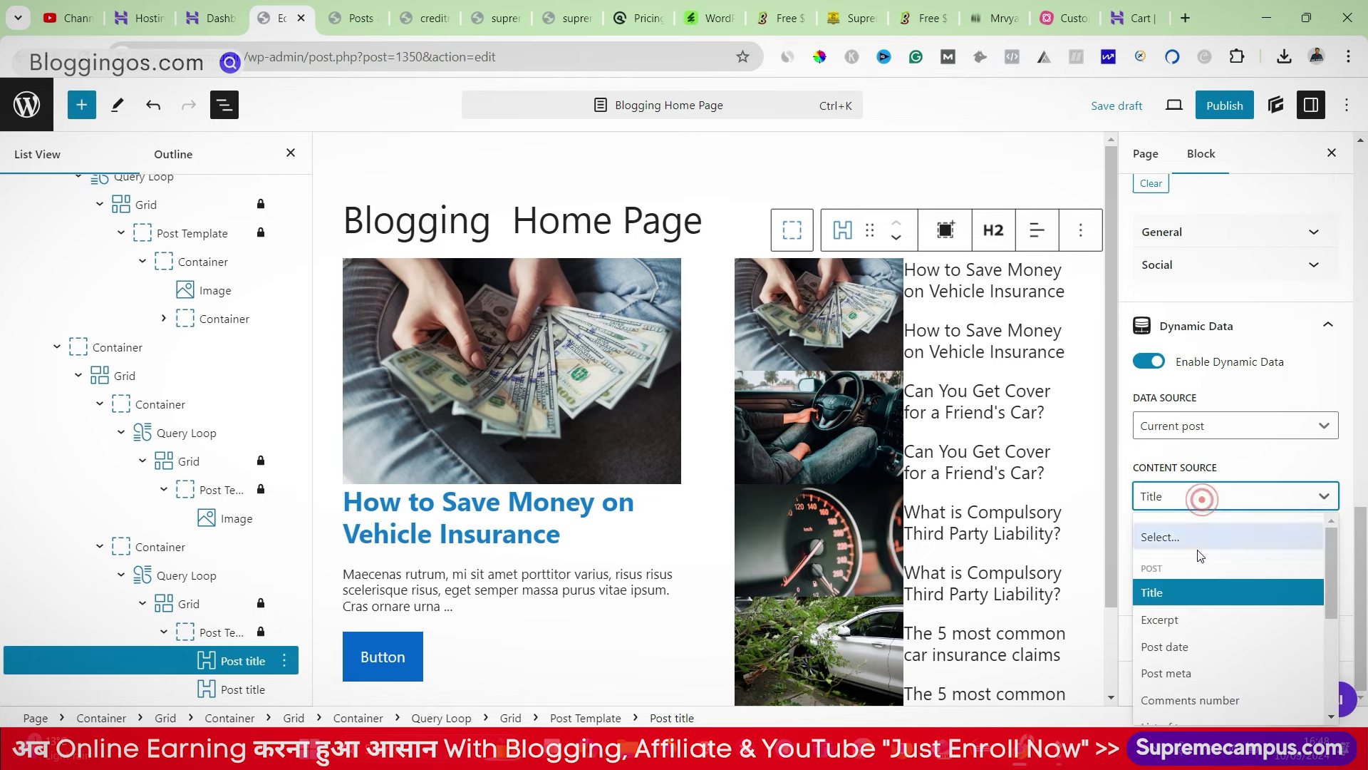
{"action": "left_click", "coordinate": [1179, 647]}
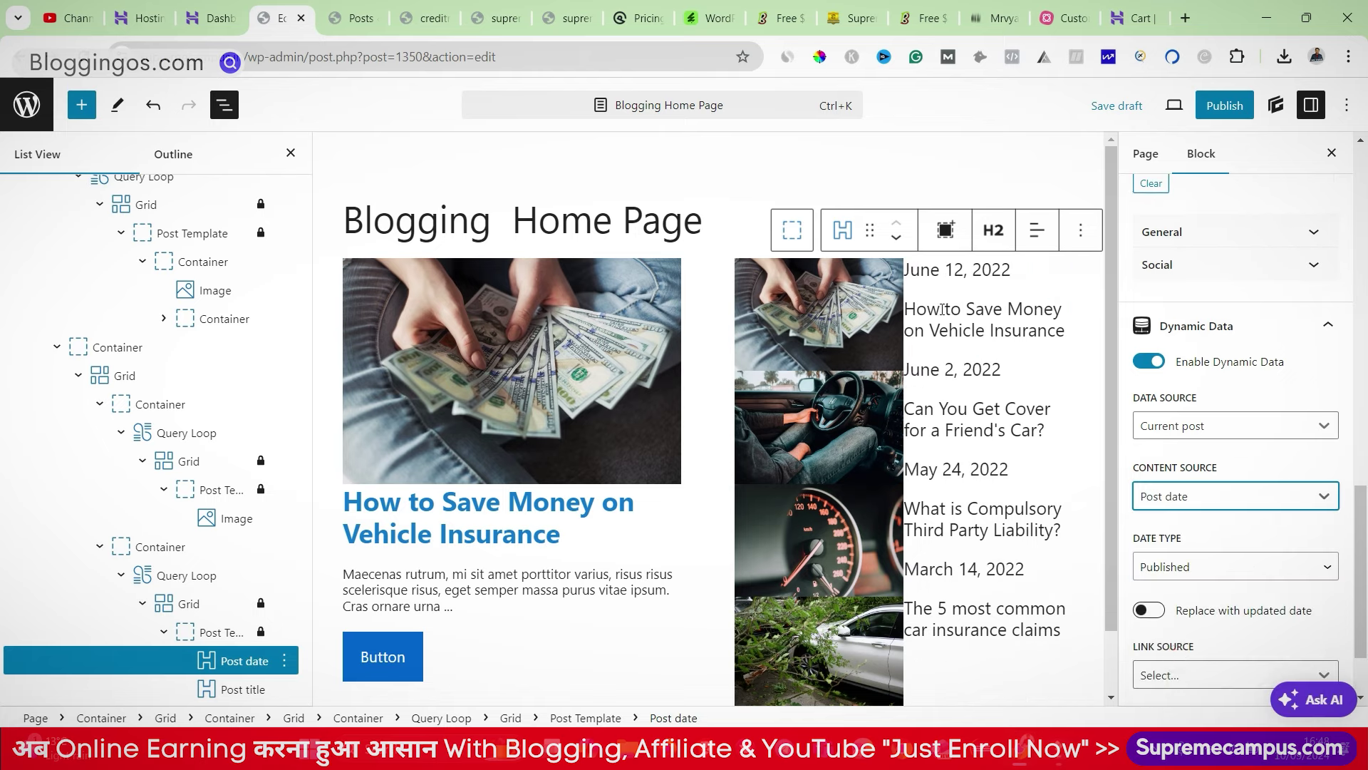
{"action": "left_click", "coordinate": [1117, 105]}
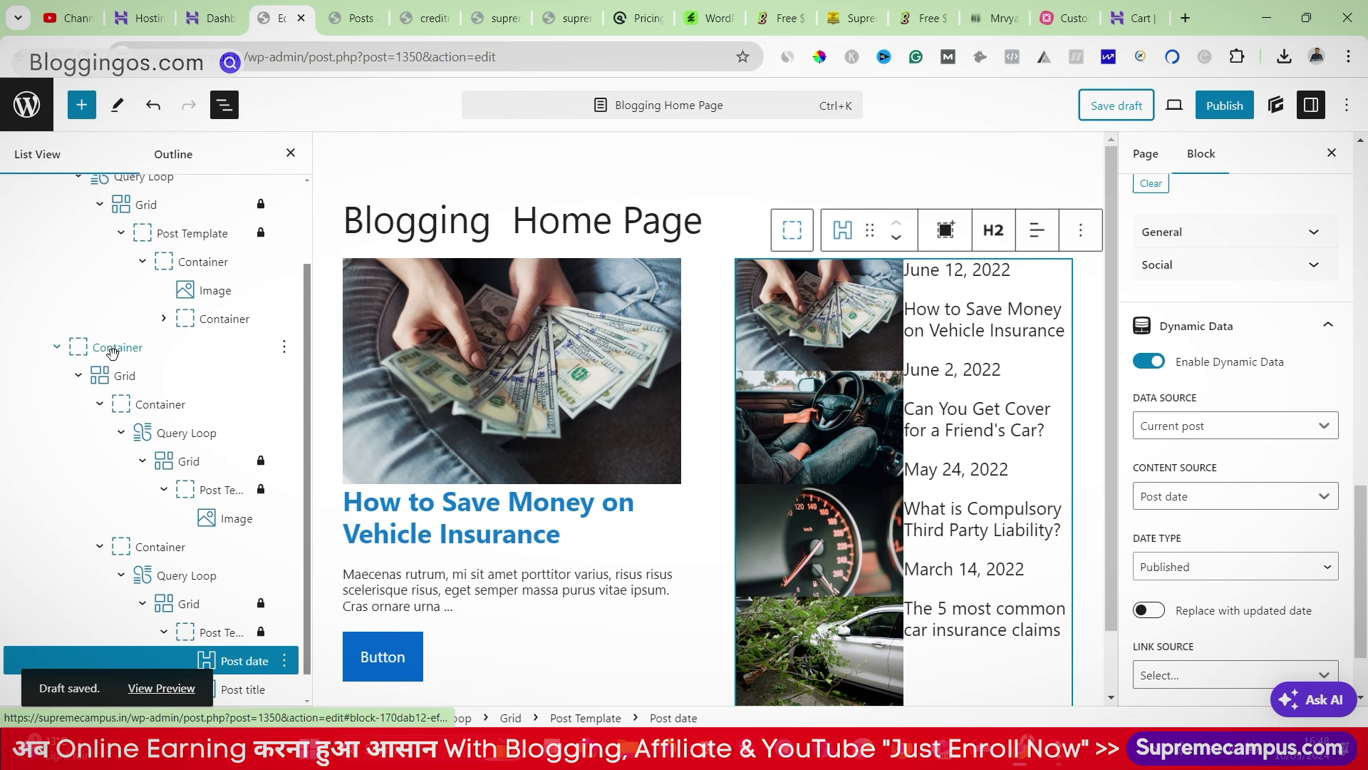
Step: Set a 40 px horizontal gap on the Grid holding the image and title columns, and save the draft
{"action": "left_click", "coordinate": [112, 349]}
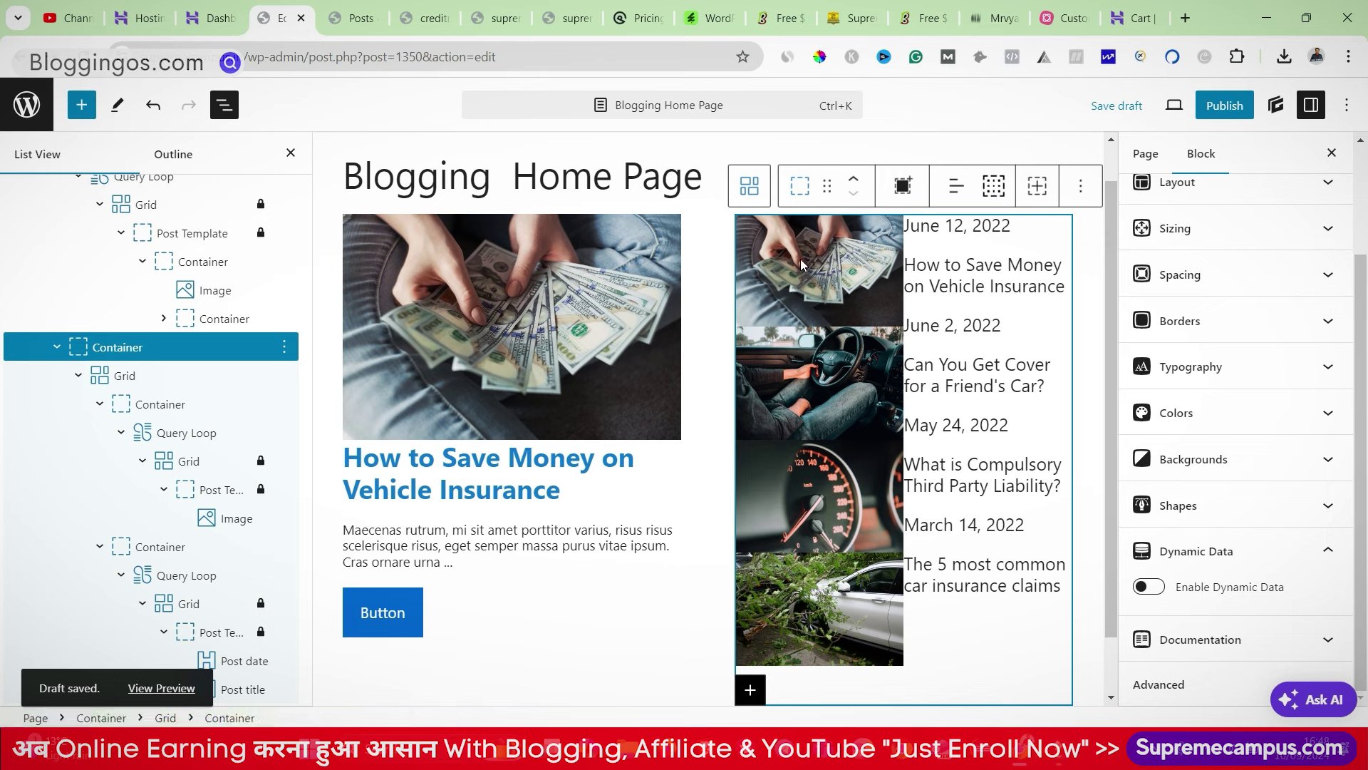
{"action": "left_click", "coordinate": [114, 375]}
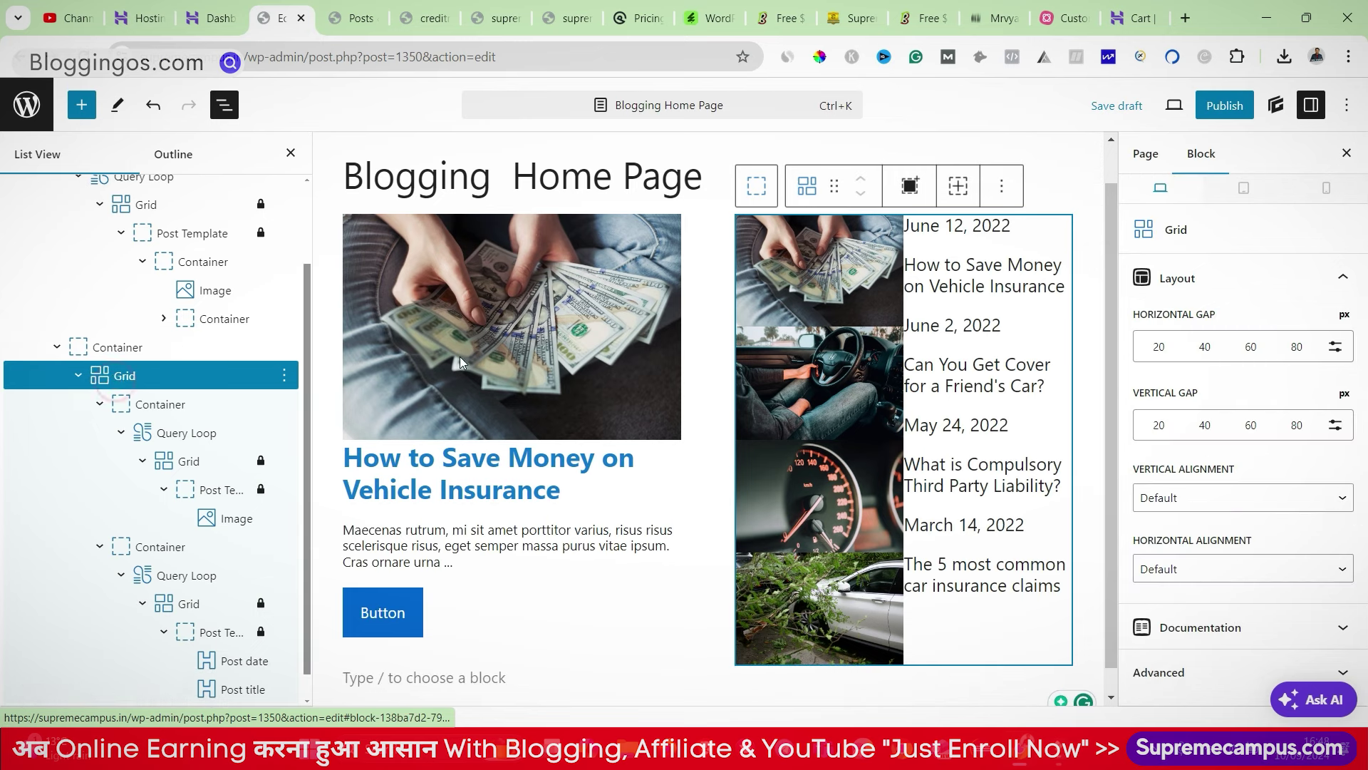
{"action": "left_click", "coordinate": [1203, 347]}
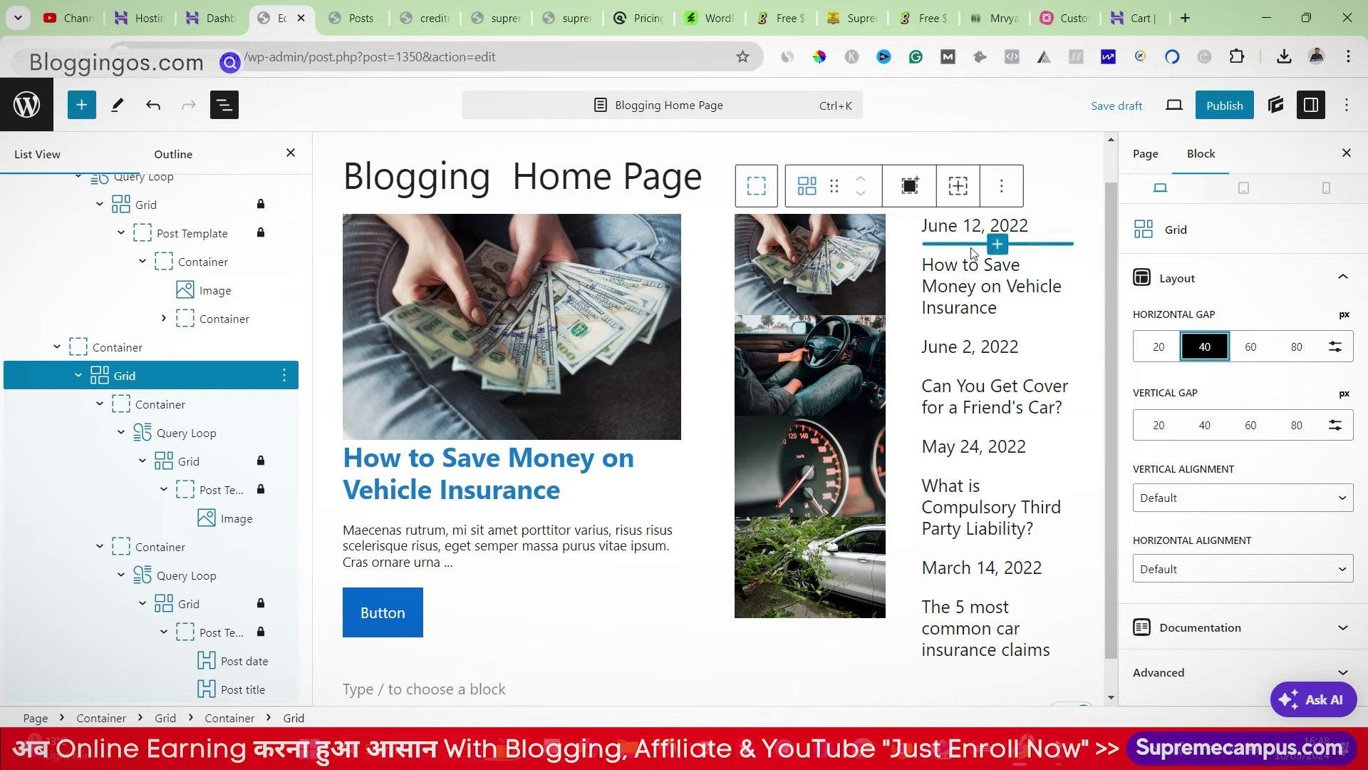
{"action": "key", "text": "ctrl+s"}
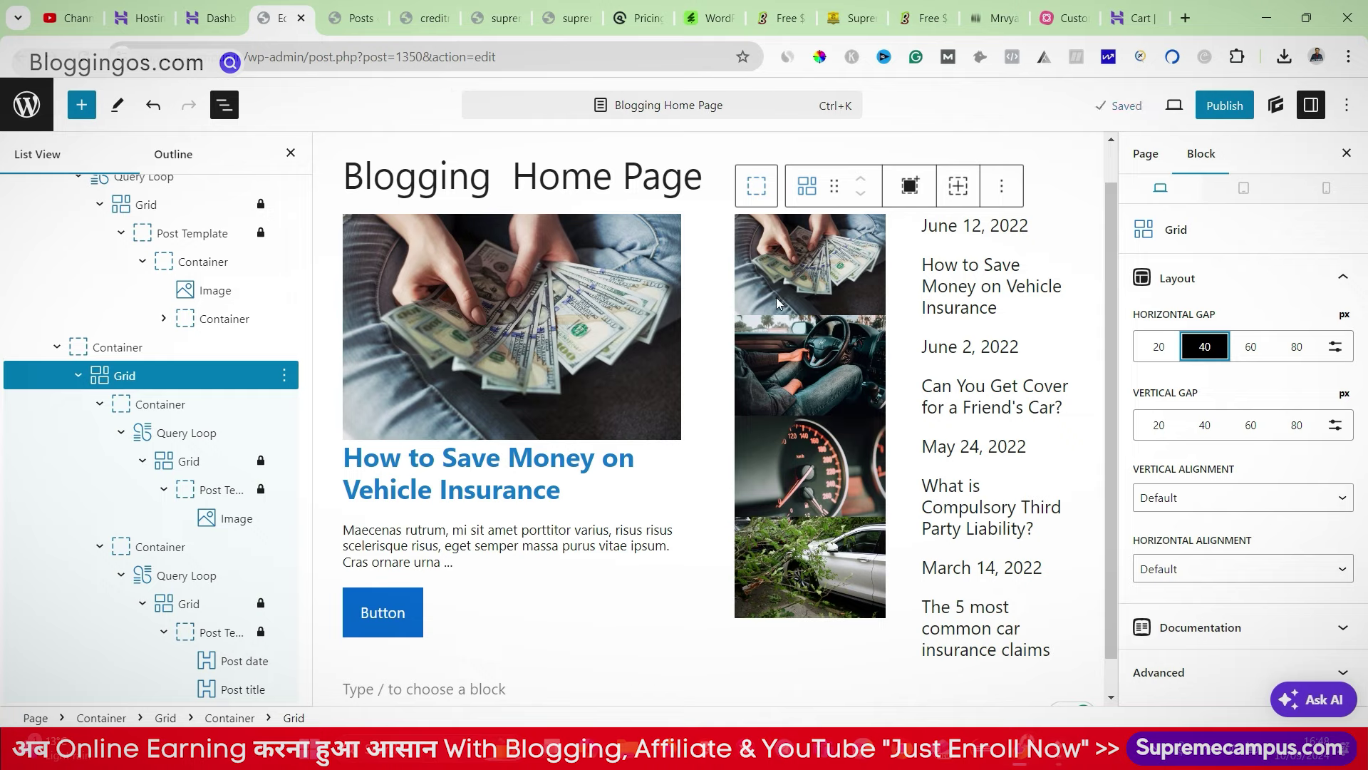
Step: Try a 10 px bottom margin on the recent-post Image block and settle on 20 px
{"action": "left_click", "coordinate": [235, 519]}
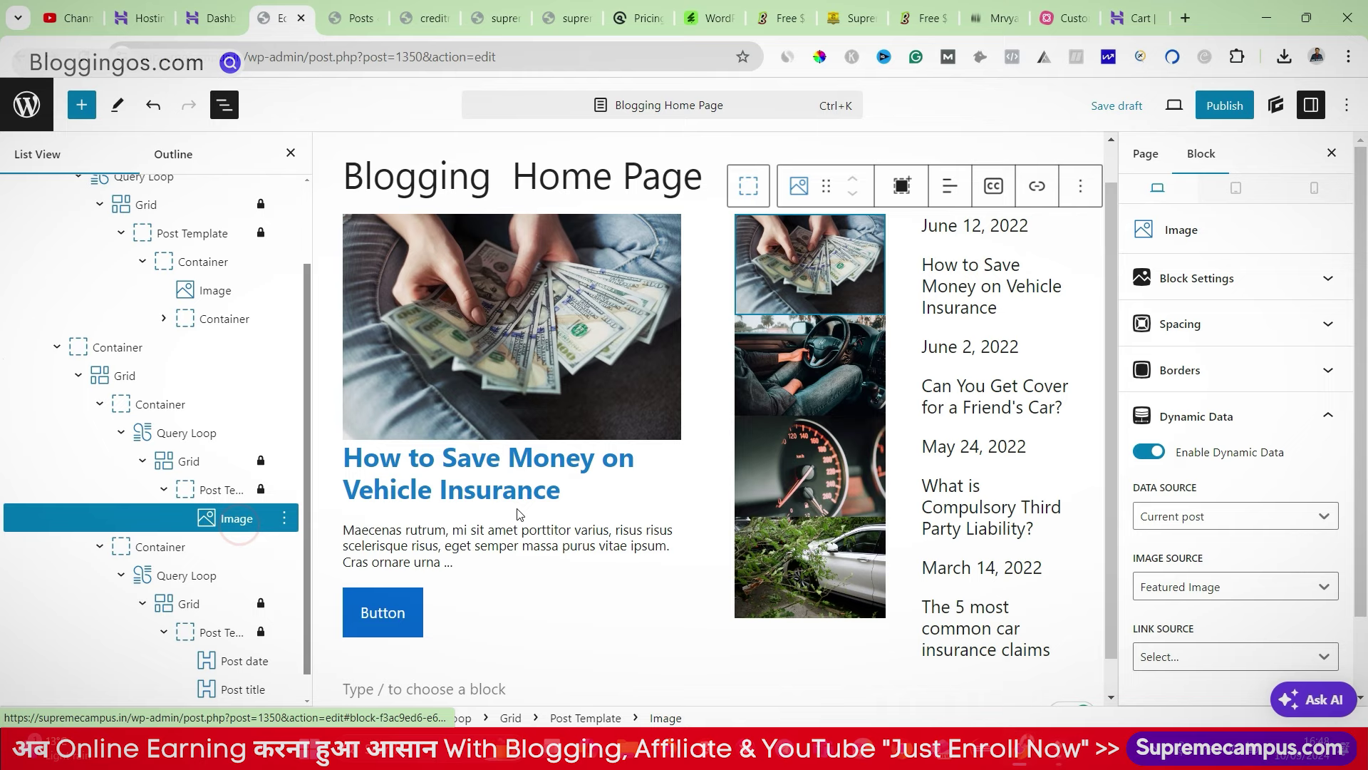
{"action": "left_click", "coordinate": [1215, 322]}
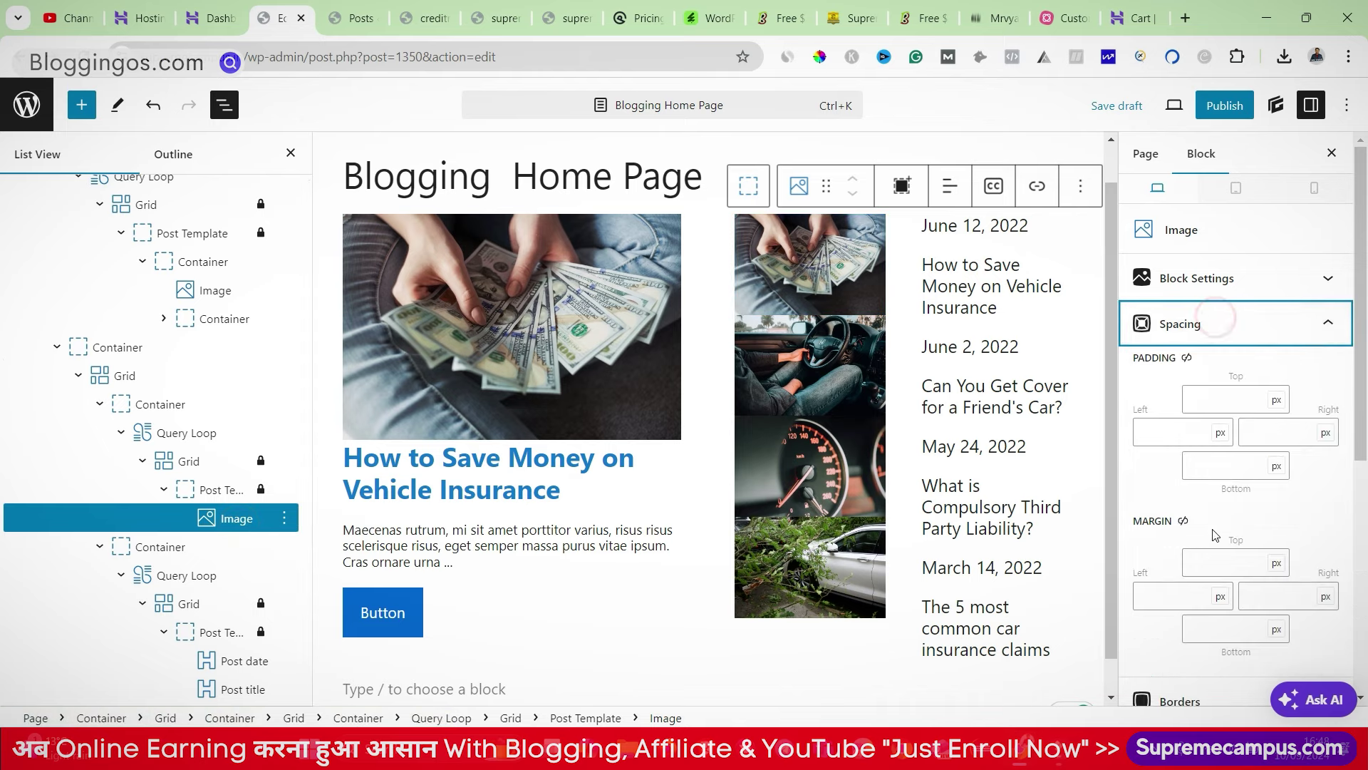
{"action": "scroll", "coordinate": [1216, 535], "scroll_direction": "down", "scroll_amount": 3}
{"action": "left_click", "coordinate": [1212, 448]}
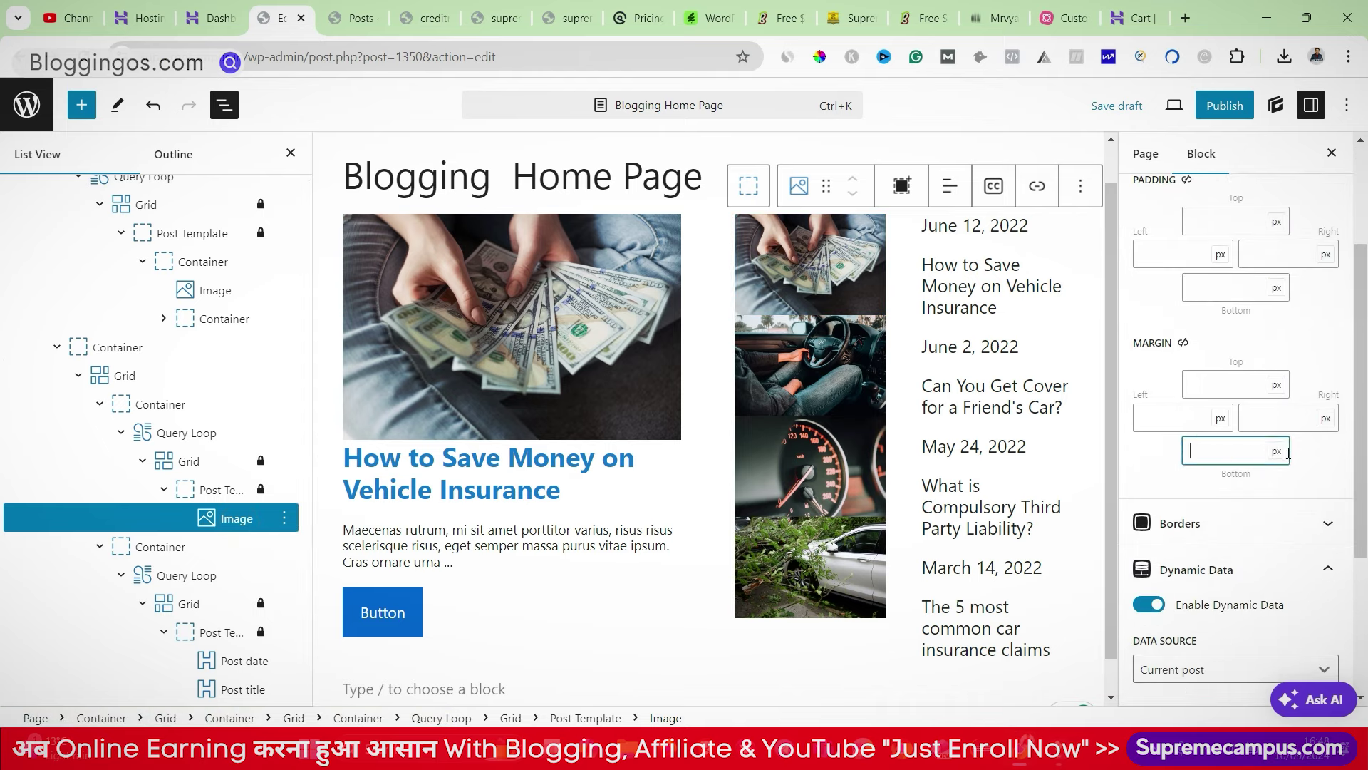
{"action": "type", "text": "10"}
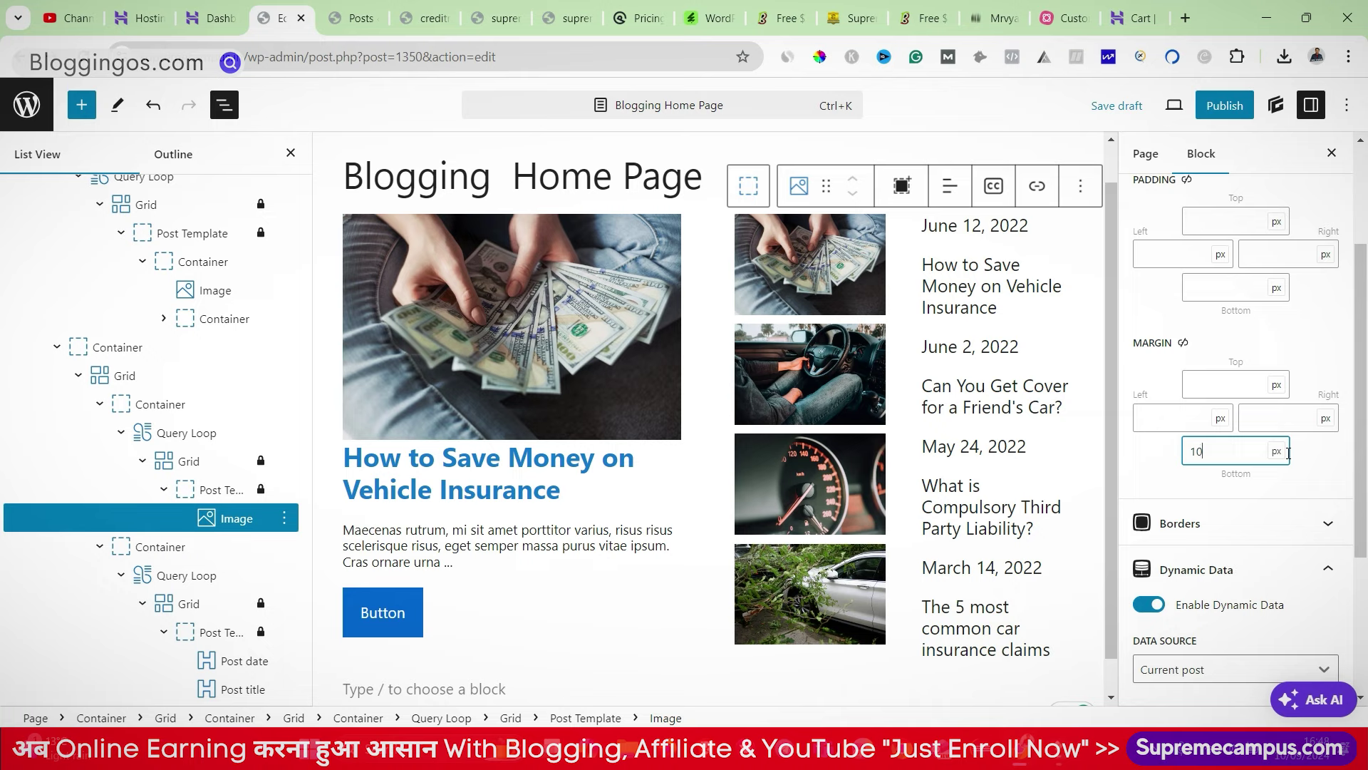
{"action": "key", "text": "BackSpace"}
{"action": "key", "text": "BackSpace"}
{"action": "type", "text": "20"}
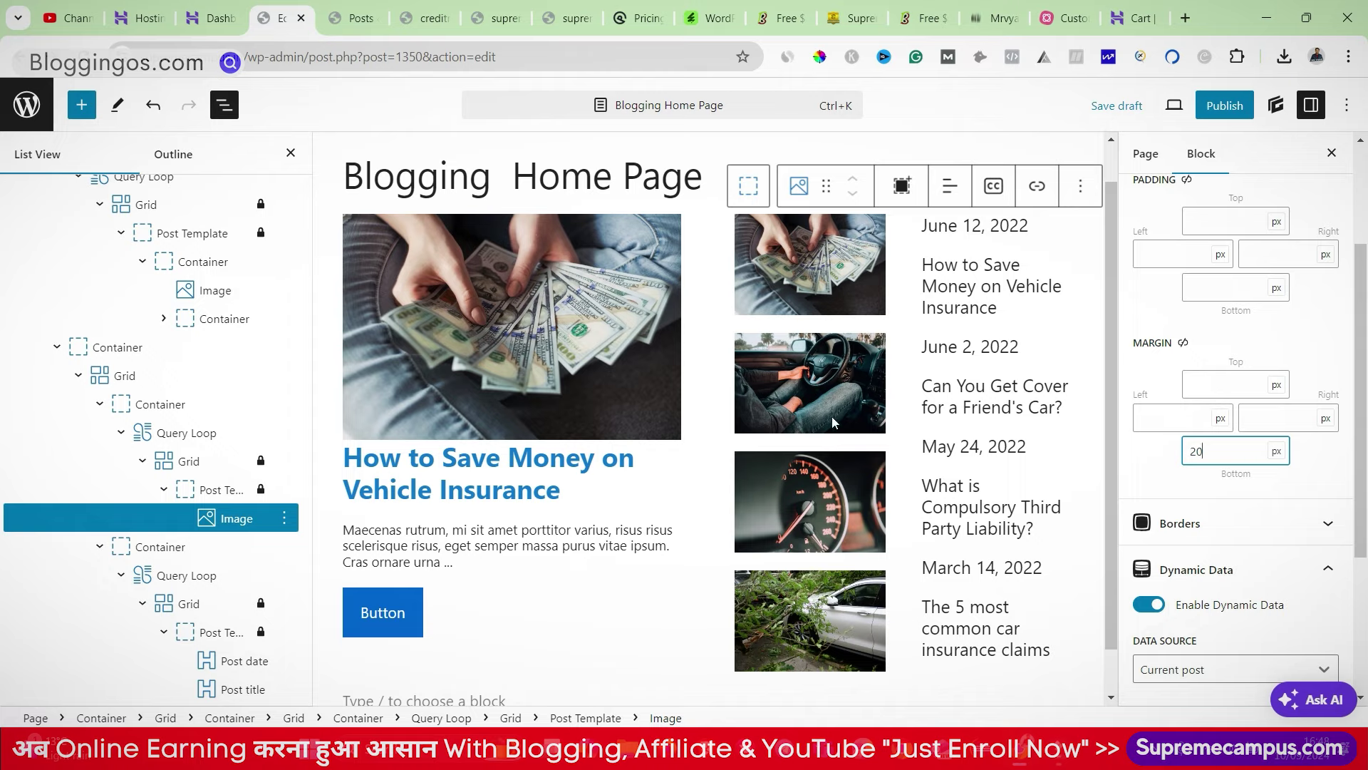
{"action": "scroll", "coordinate": [1188, 297], "scroll_direction": "up", "scroll_amount": 3}
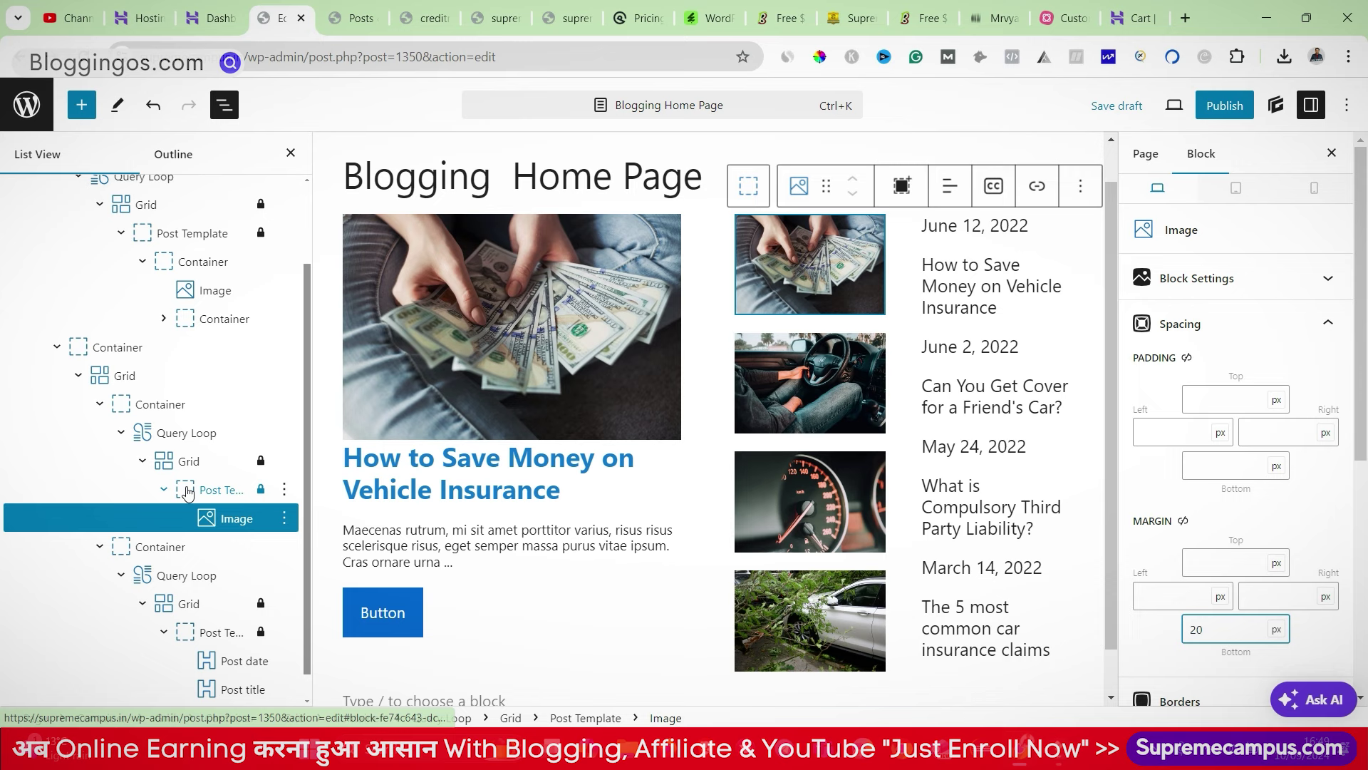
Step: Set the image Query Loop in the recent-posts list to show 3 posts per page
{"action": "left_click", "coordinate": [175, 436]}
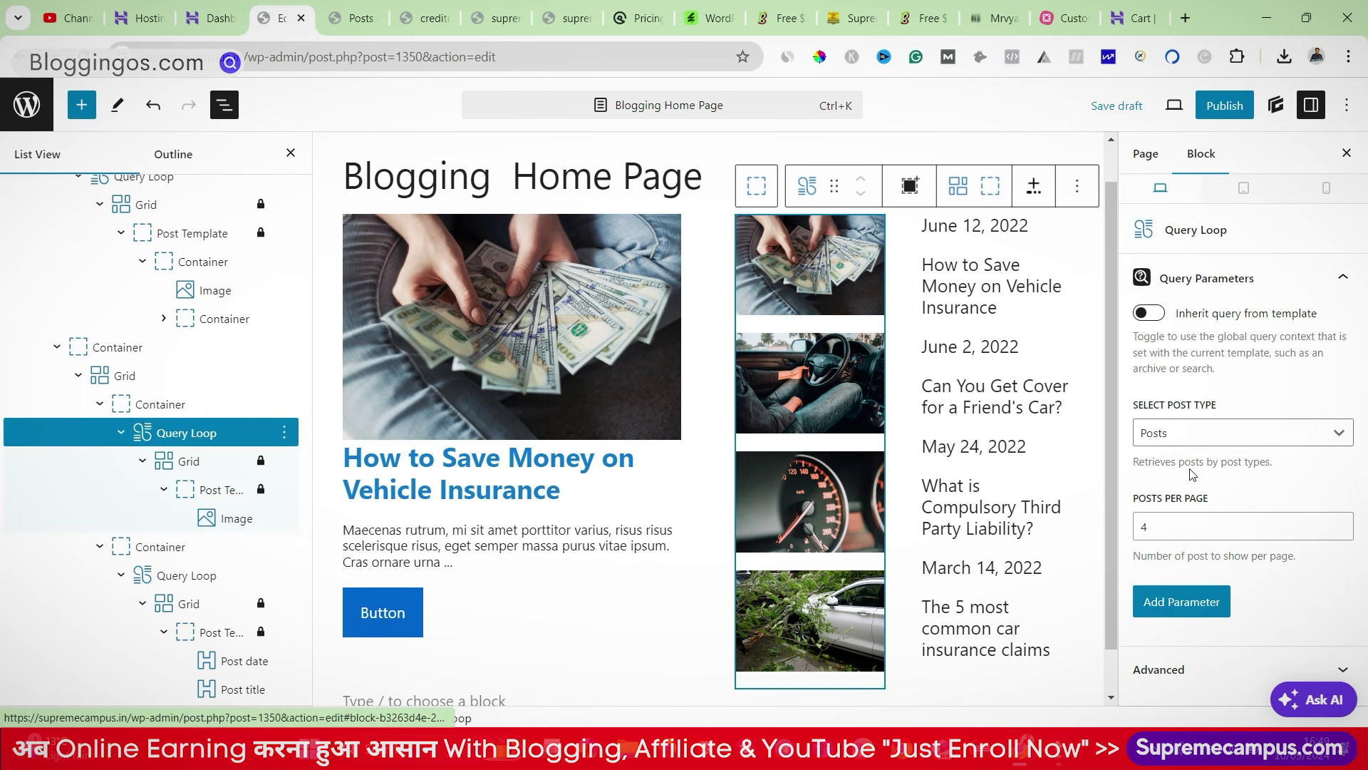
{"action": "double_click", "coordinate": [1159, 526]}
{"action": "type", "text": "3"}
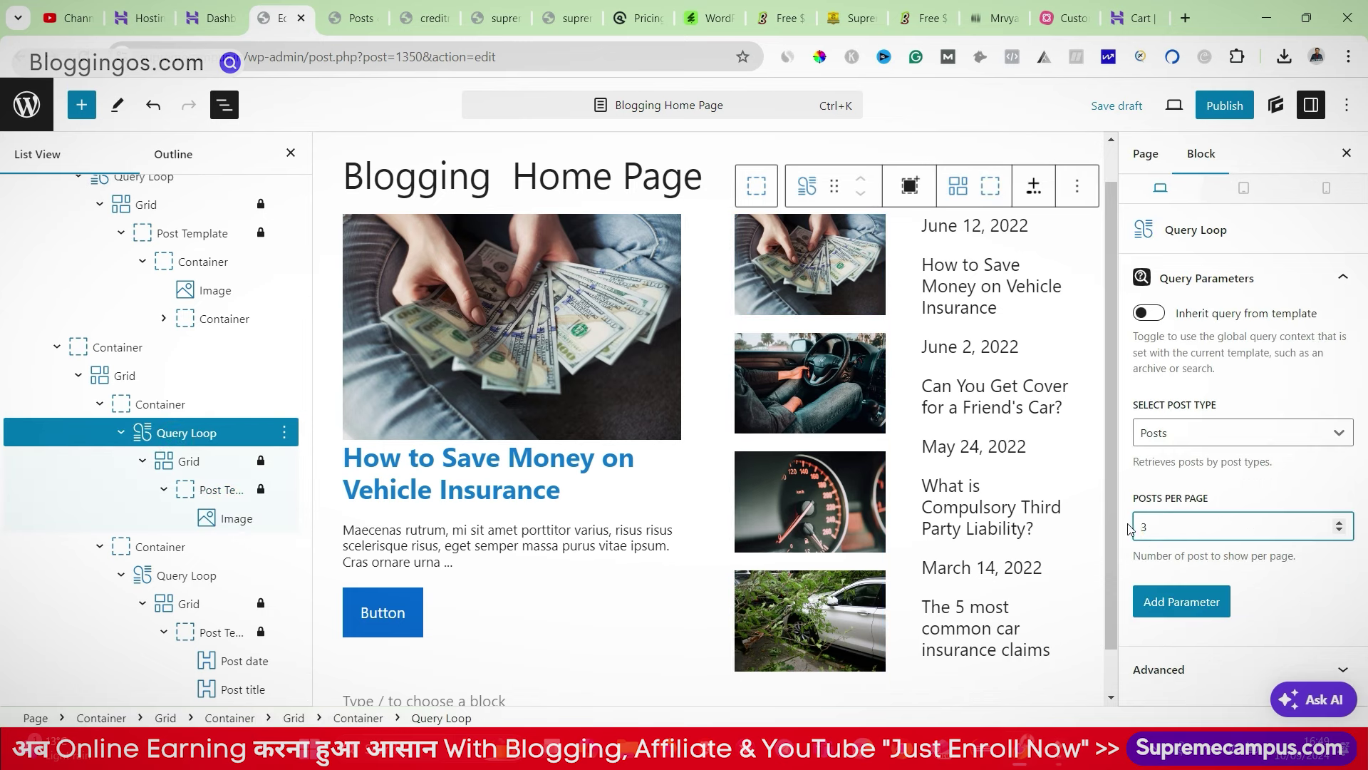
{"action": "left_click", "coordinate": [1097, 566]}
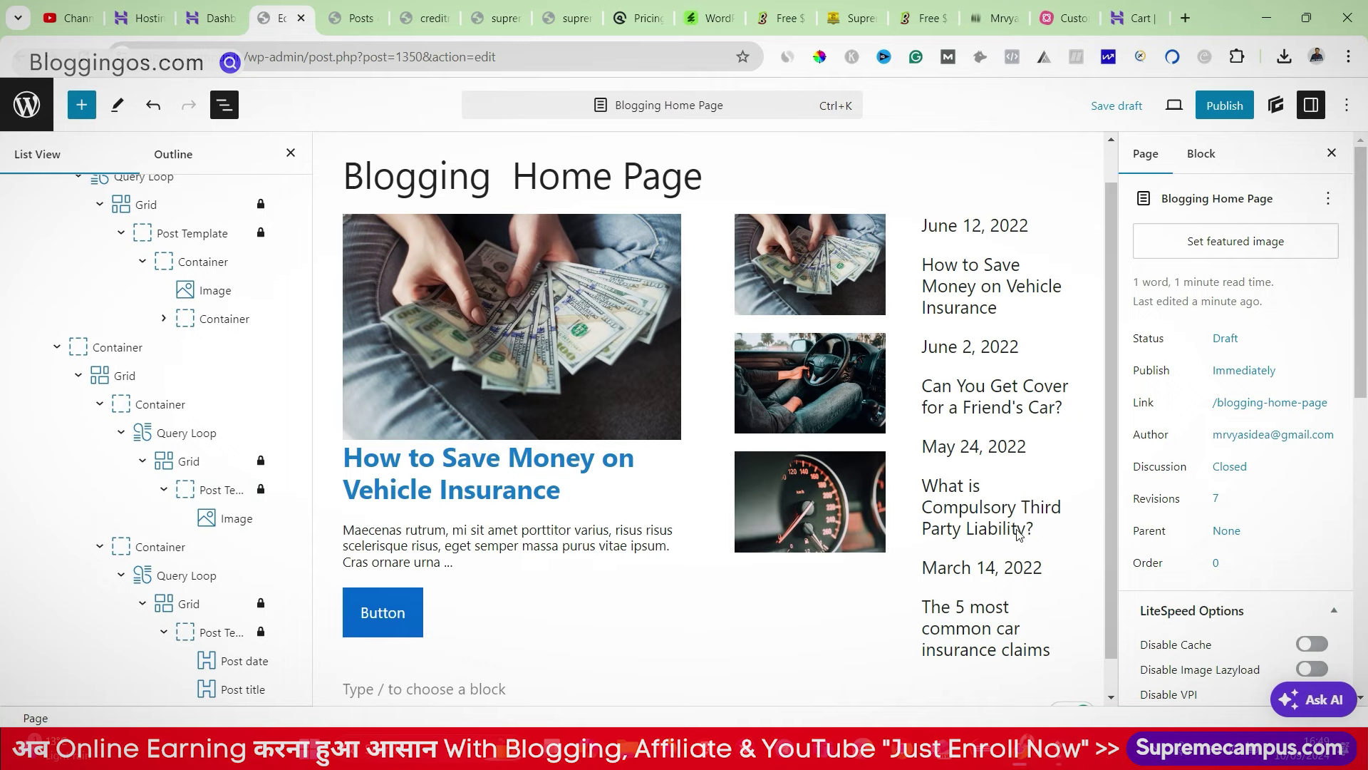
Step: Set the Query Loop containing the post dates and titles to show 3 posts per page
{"action": "left_click", "coordinate": [948, 264]}
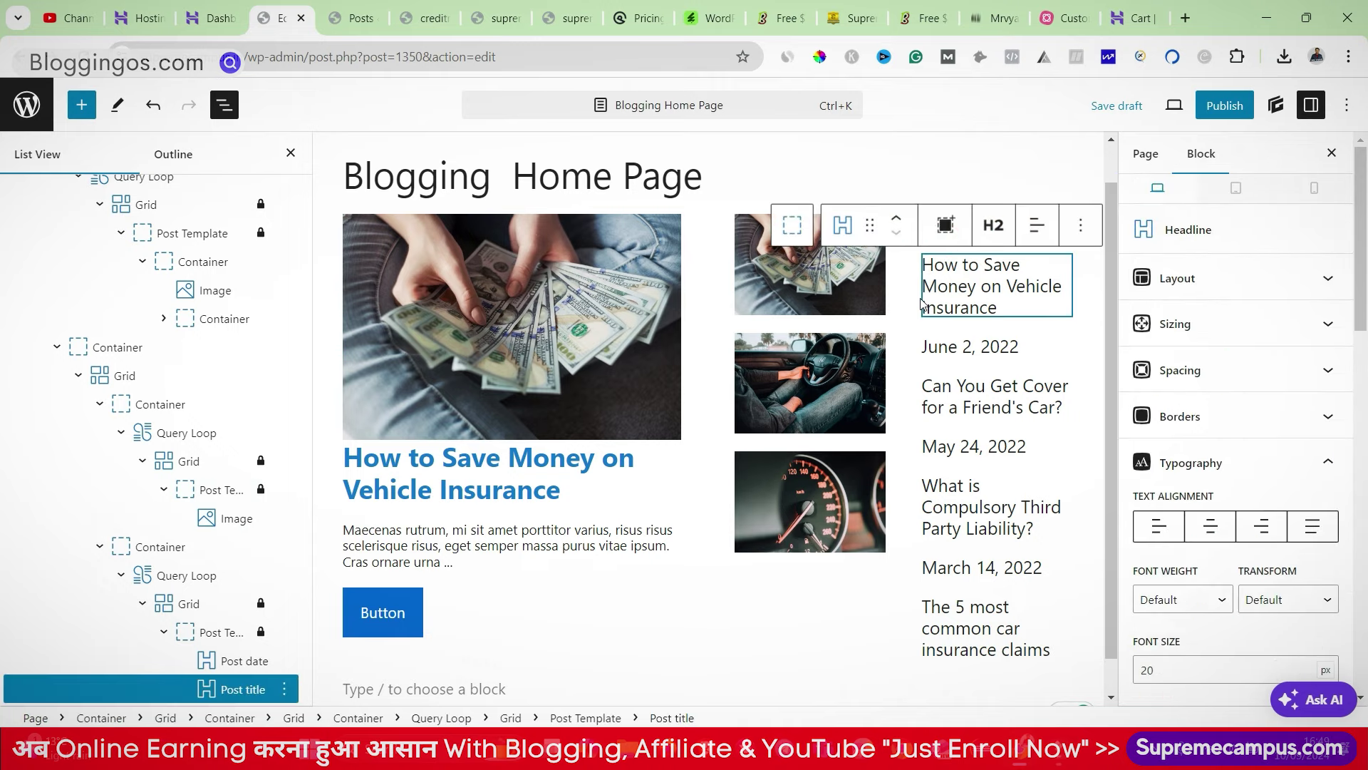
{"action": "scroll", "coordinate": [337, 505], "scroll_direction": "down", "scroll_amount": 1}
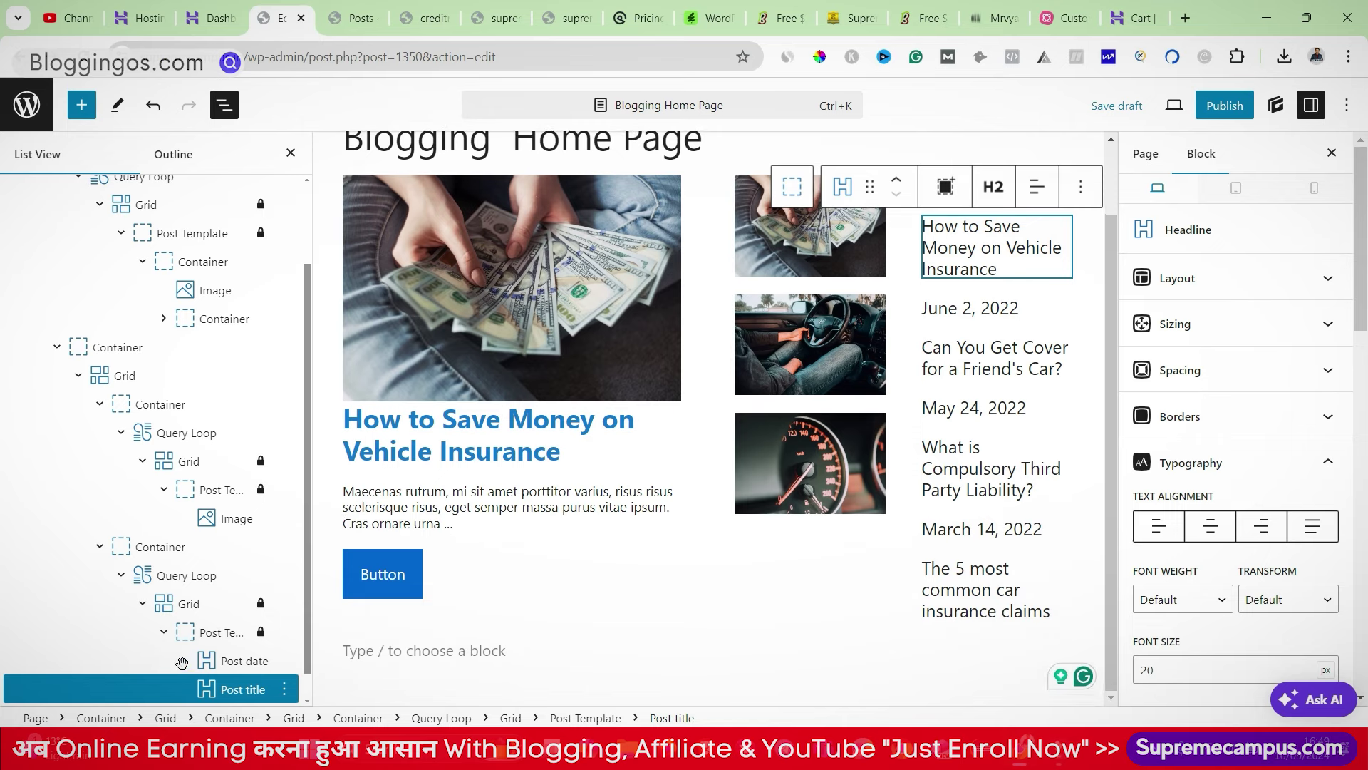
{"action": "left_click", "coordinate": [170, 577]}
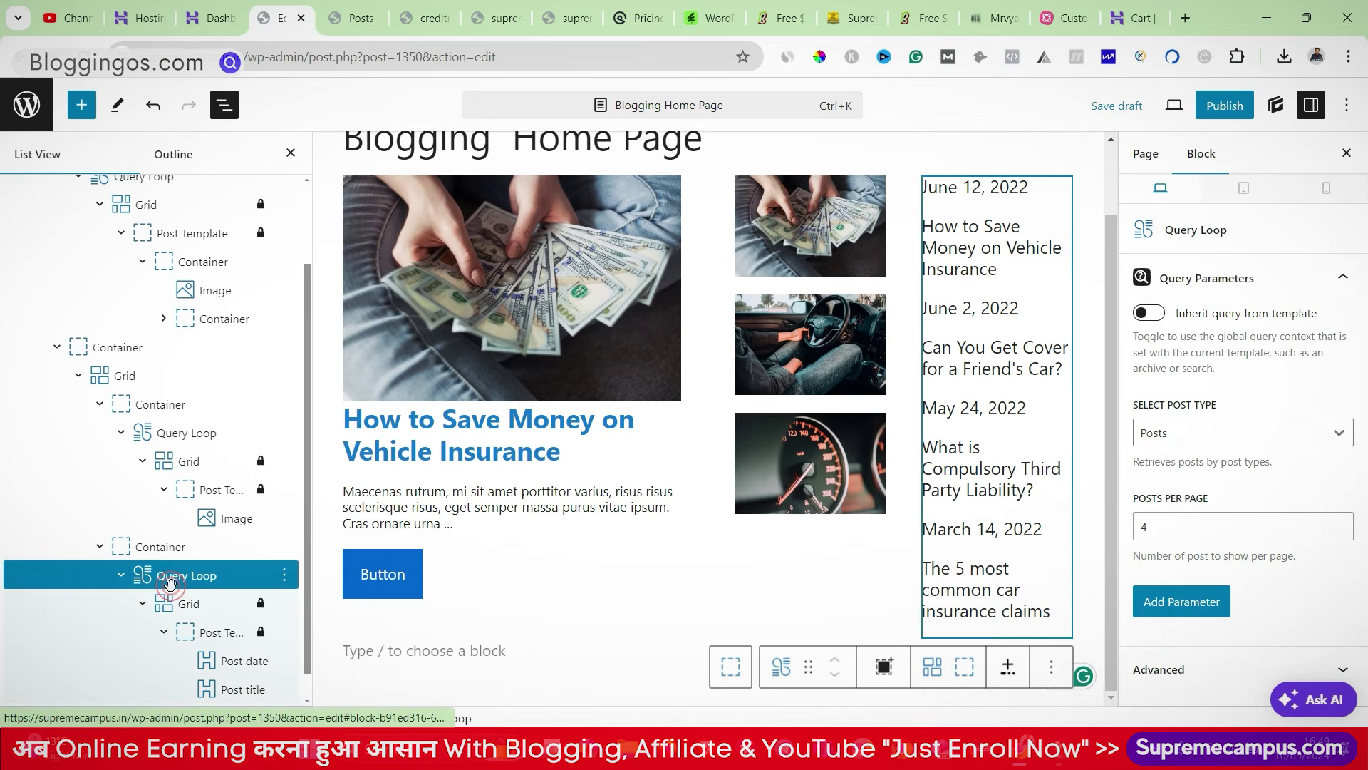
{"action": "left_click", "coordinate": [1155, 528]}
{"action": "double_click", "coordinate": [1154, 527]}
{"action": "type", "text": "3"}
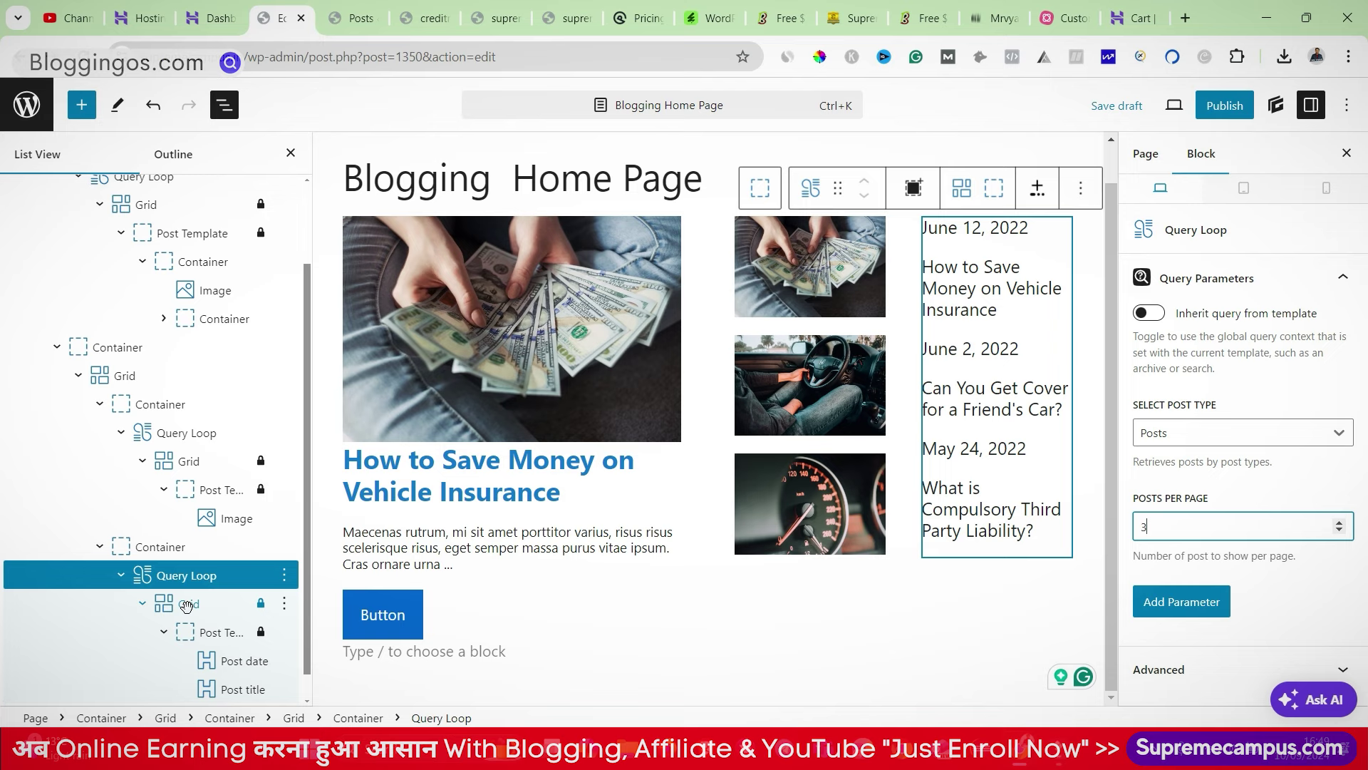
Step: Try a 10 px bottom margin on the post date headline in the recent-posts list and settle on 15 px
{"action": "scroll", "coordinate": [214, 634], "scroll_direction": "down", "scroll_amount": 1}
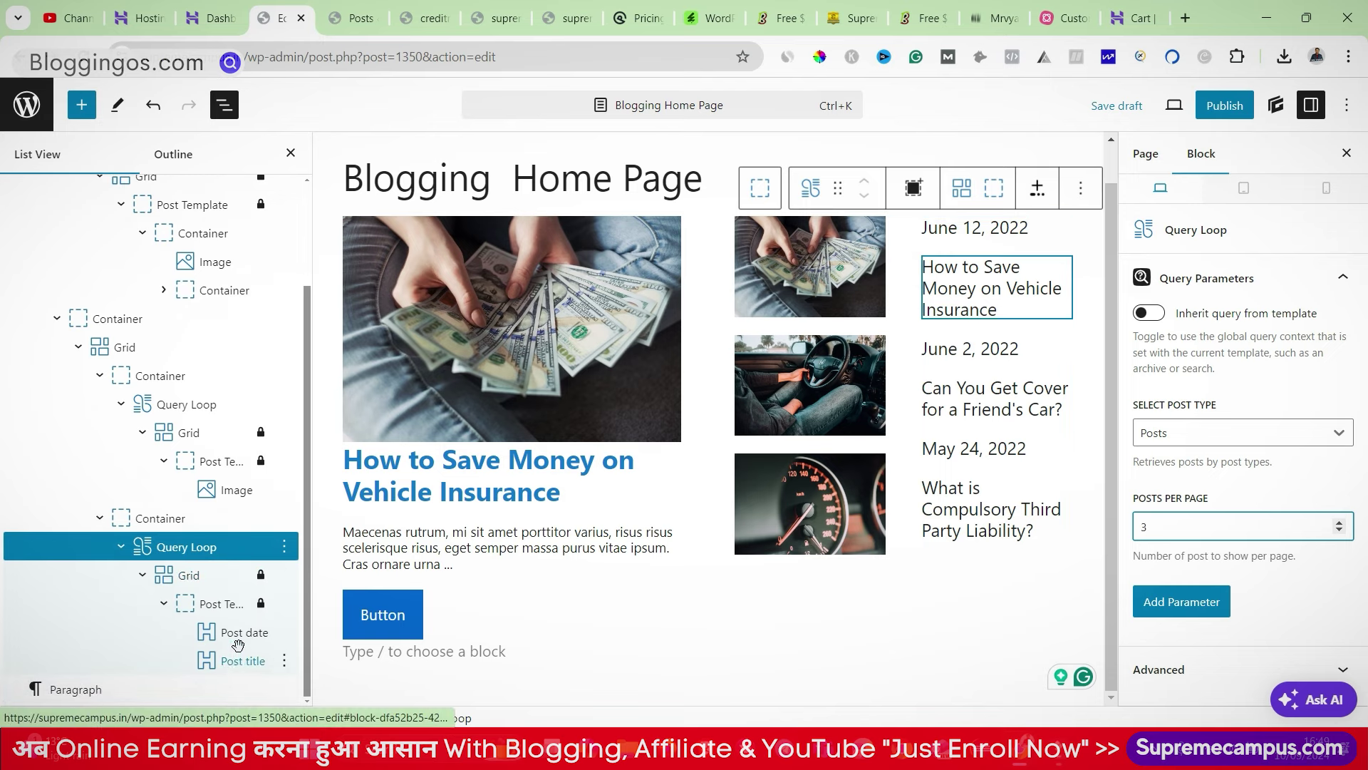
{"action": "left_click", "coordinate": [241, 633]}
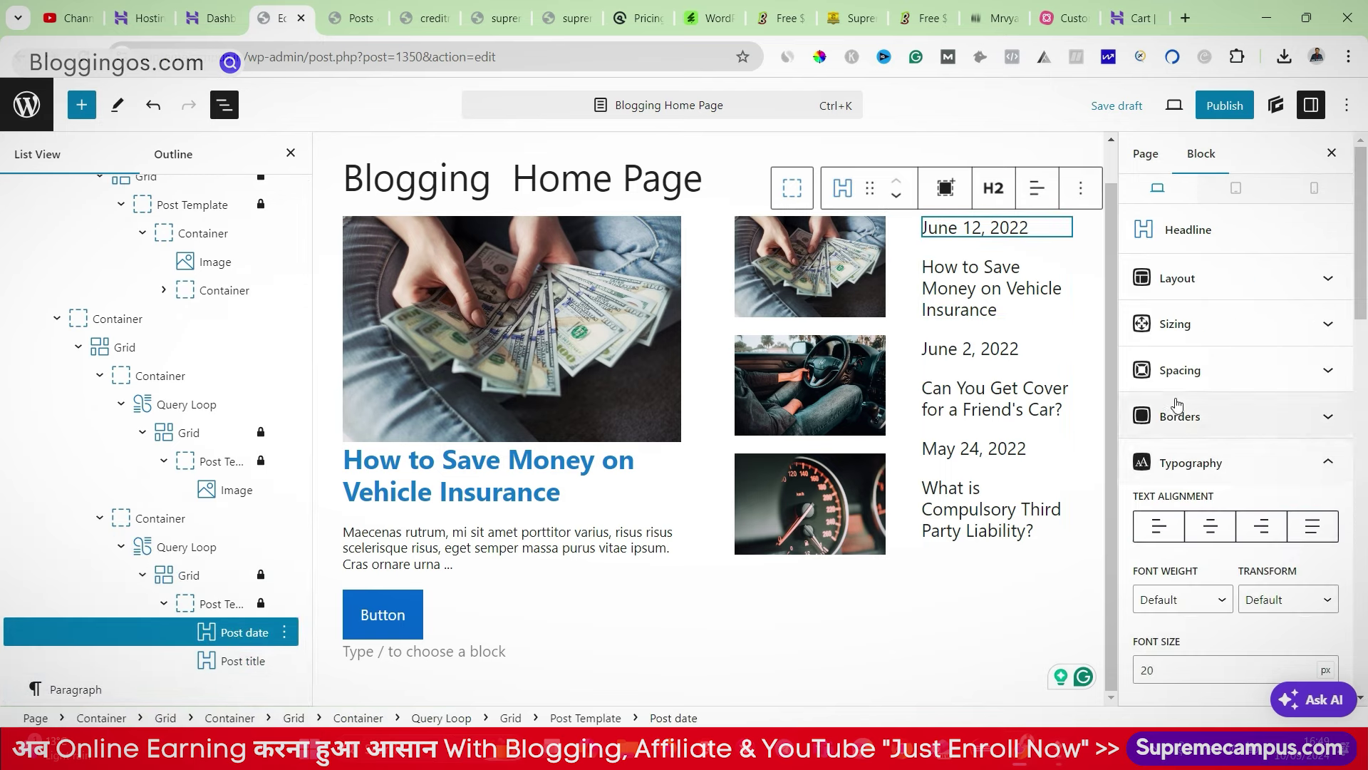
{"action": "left_click", "coordinate": [1180, 370]}
{"action": "scroll", "coordinate": [1176, 363], "scroll_direction": "down", "scroll_amount": 2}
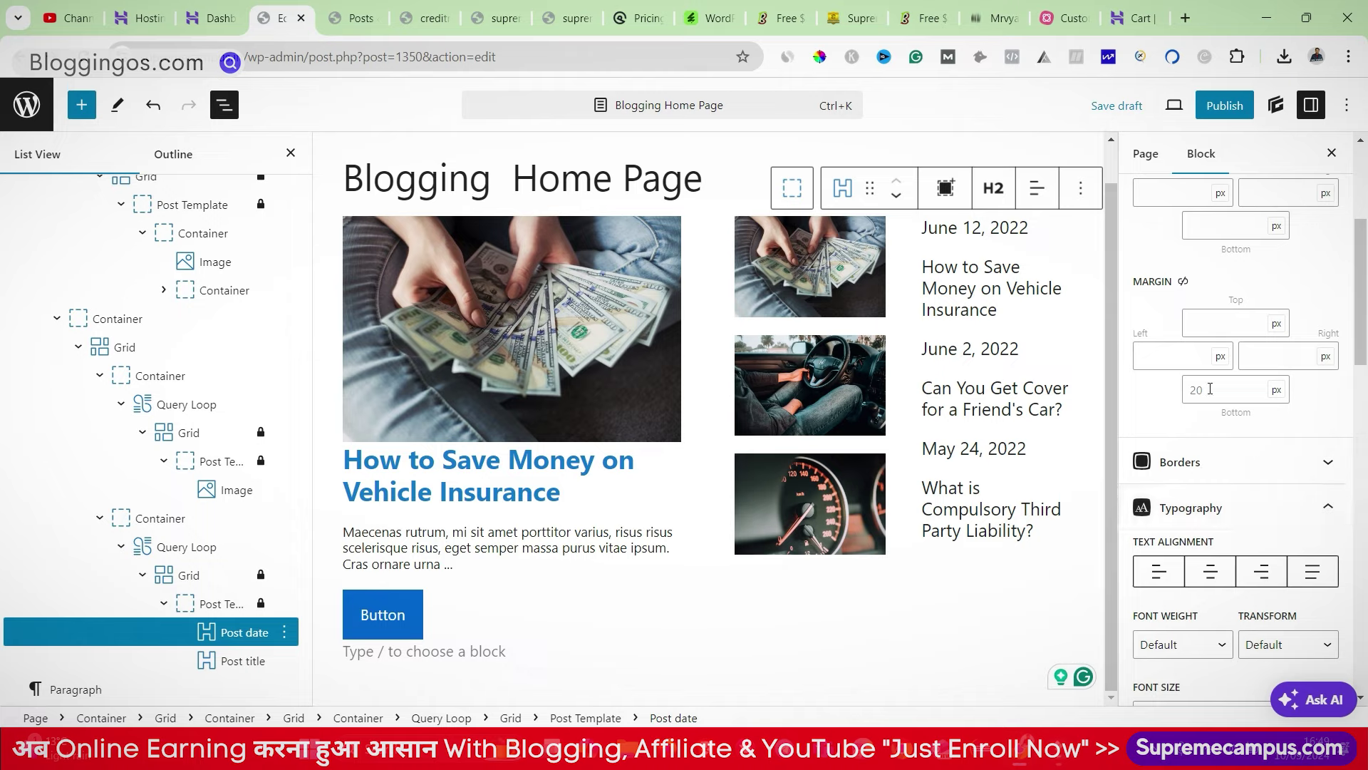
{"action": "left_click", "coordinate": [1207, 389]}
{"action": "type", "text": "10"}
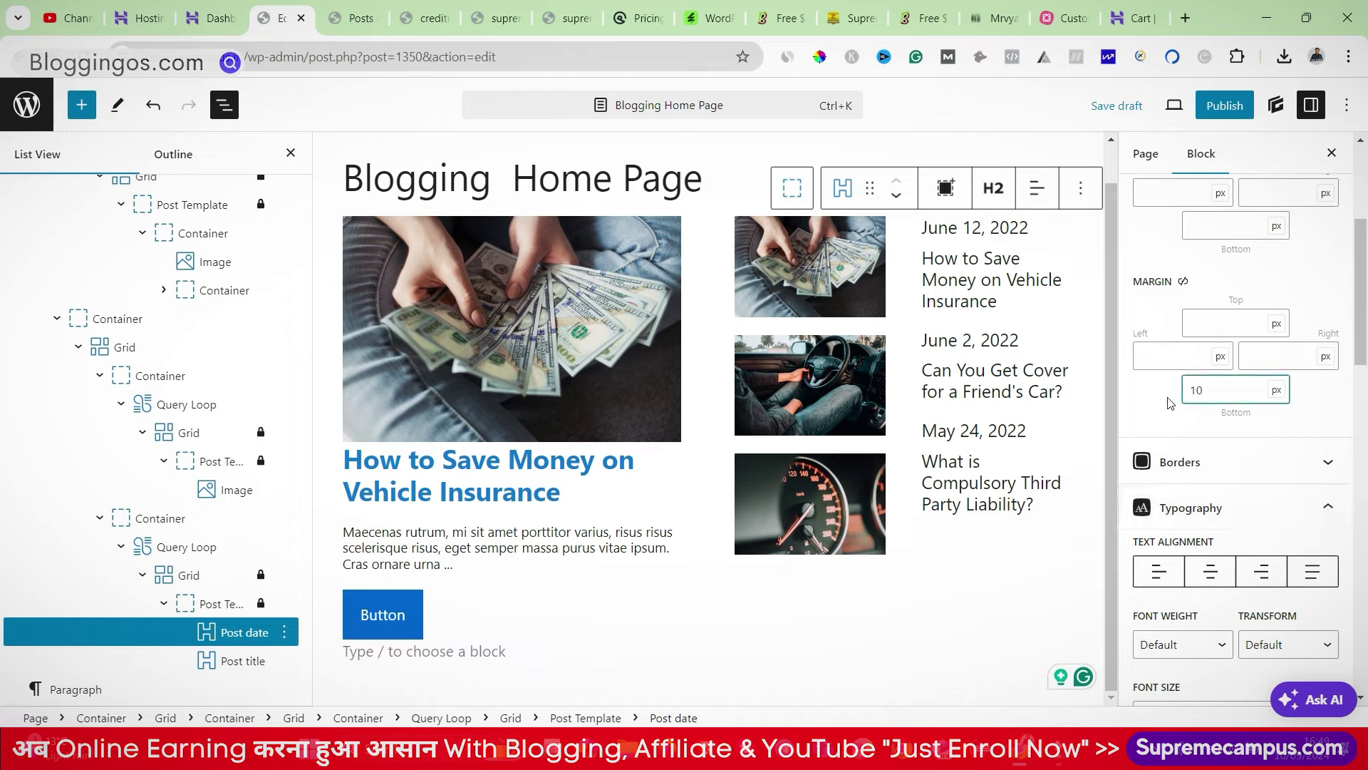
{"action": "key", "text": "BackSpace"}
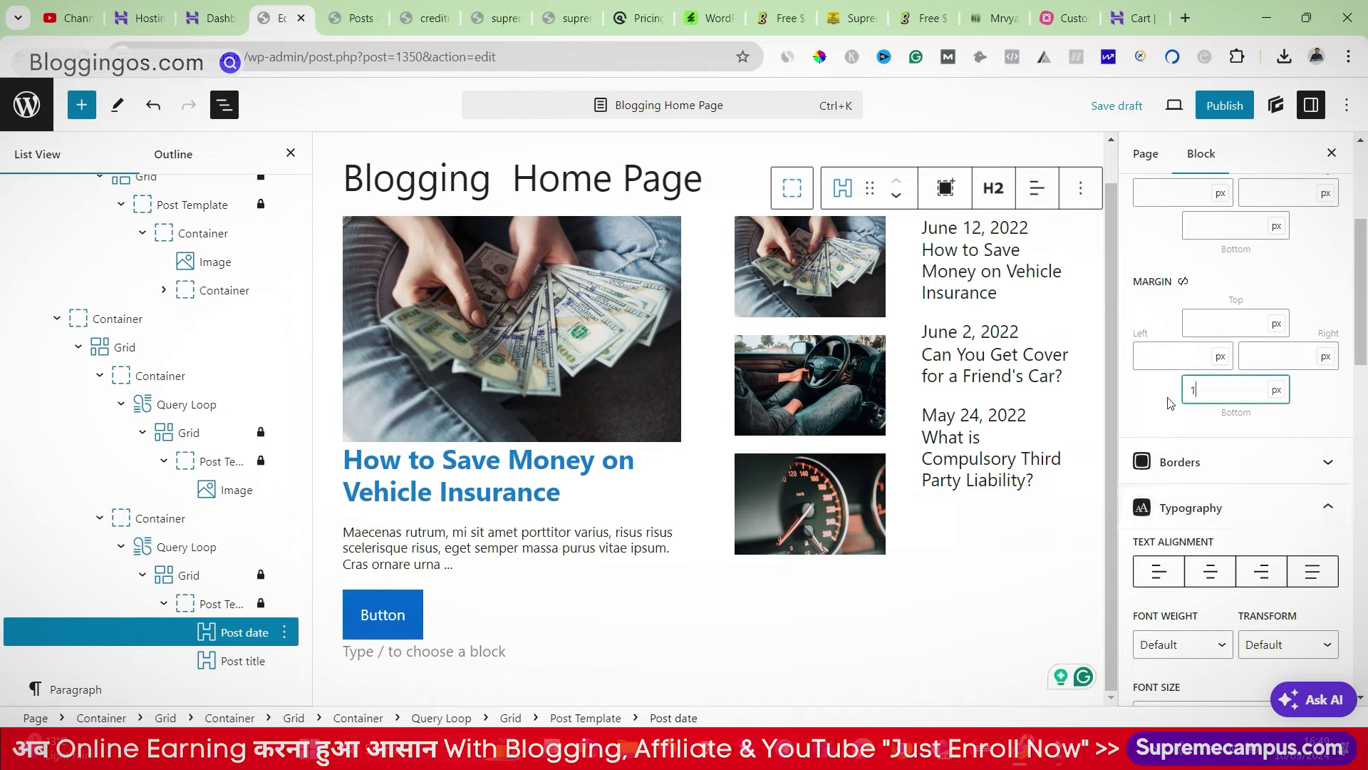
{"action": "type", "text": "15"}
{"action": "key", "text": "BackSpace"}
{"action": "key", "text": "BackSpace"}
{"action": "key", "text": "BackSpace"}
{"action": "type", "text": "15"}
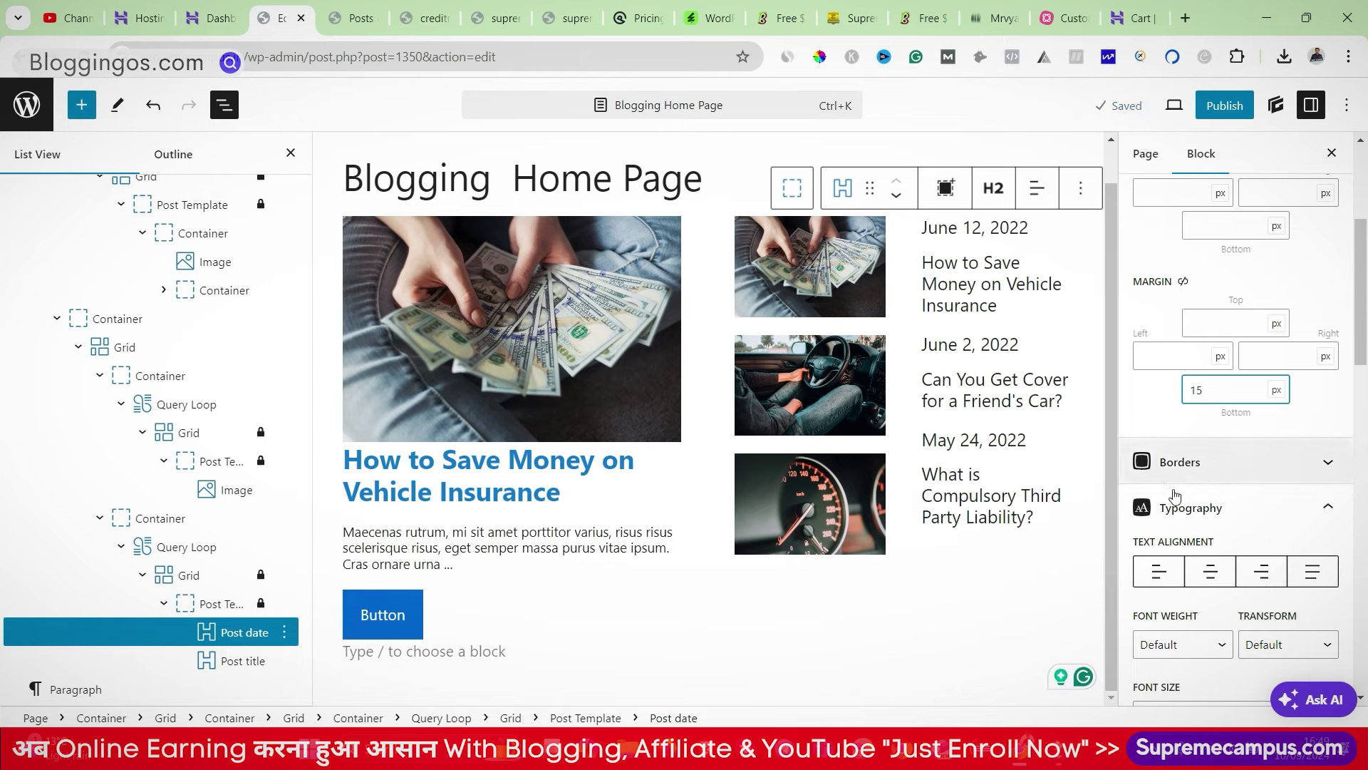
{"action": "scroll", "coordinate": [1211, 490], "scroll_direction": "up", "scroll_amount": 4}
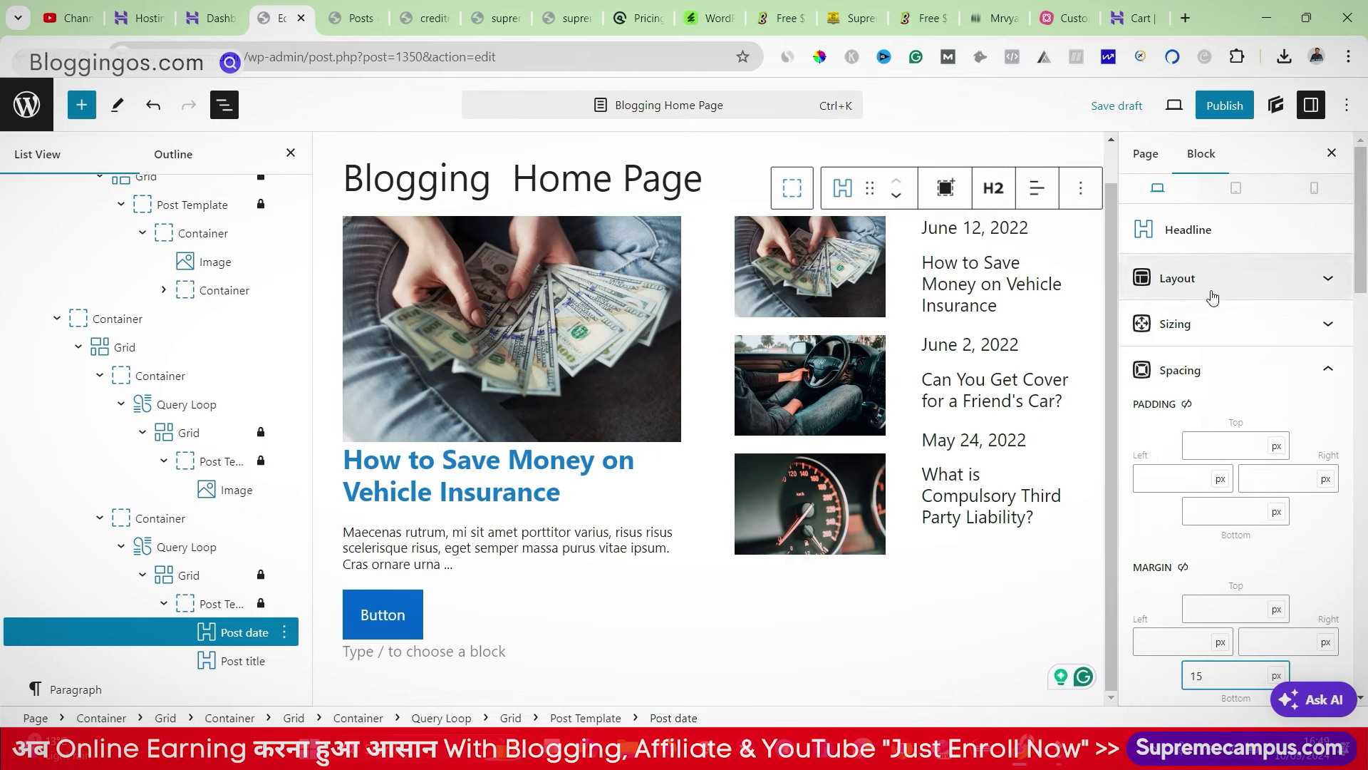
{"action": "left_click", "coordinate": [1201, 370]}
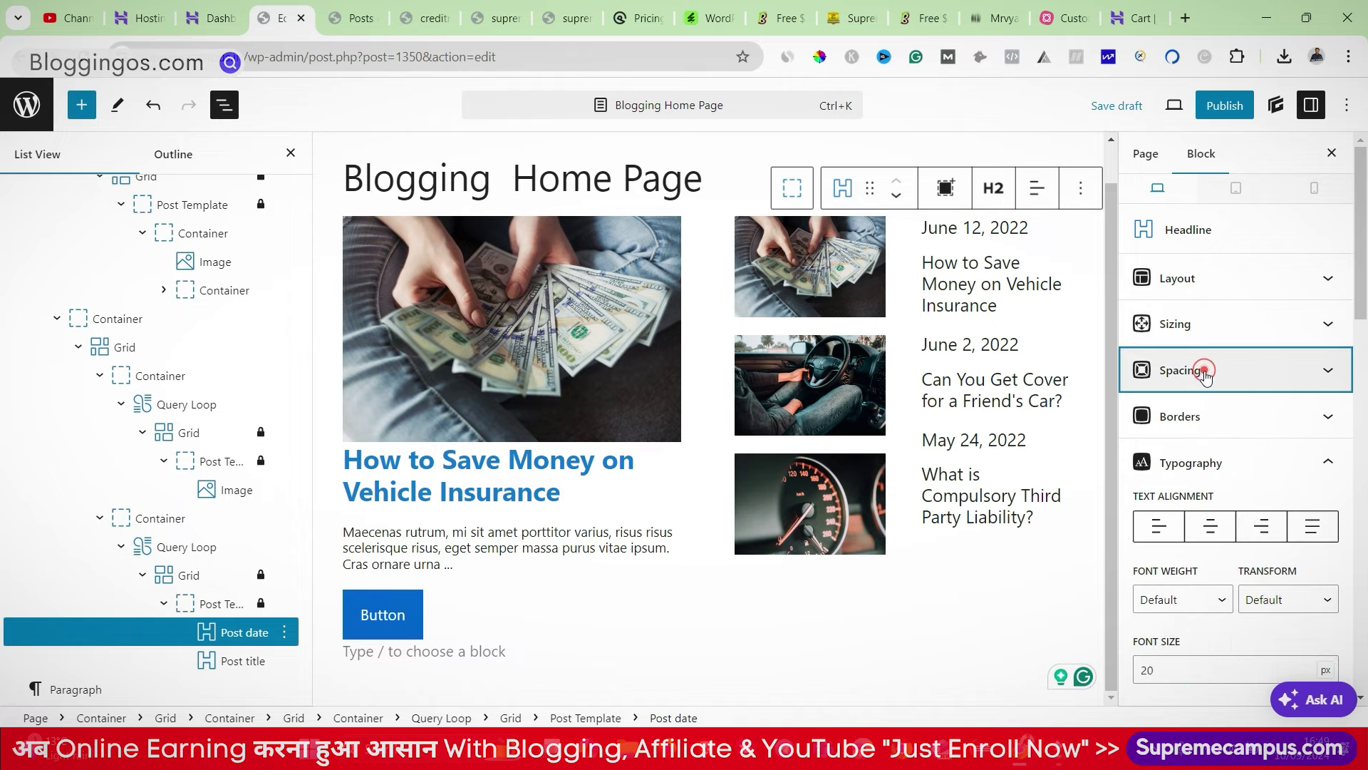
Step: Set the post date headline's text color to purple #8015ef and copy the hex code
{"action": "left_click", "coordinate": [1213, 465]}
{"action": "scroll", "coordinate": [1213, 467], "scroll_direction": "down", "scroll_amount": 1}
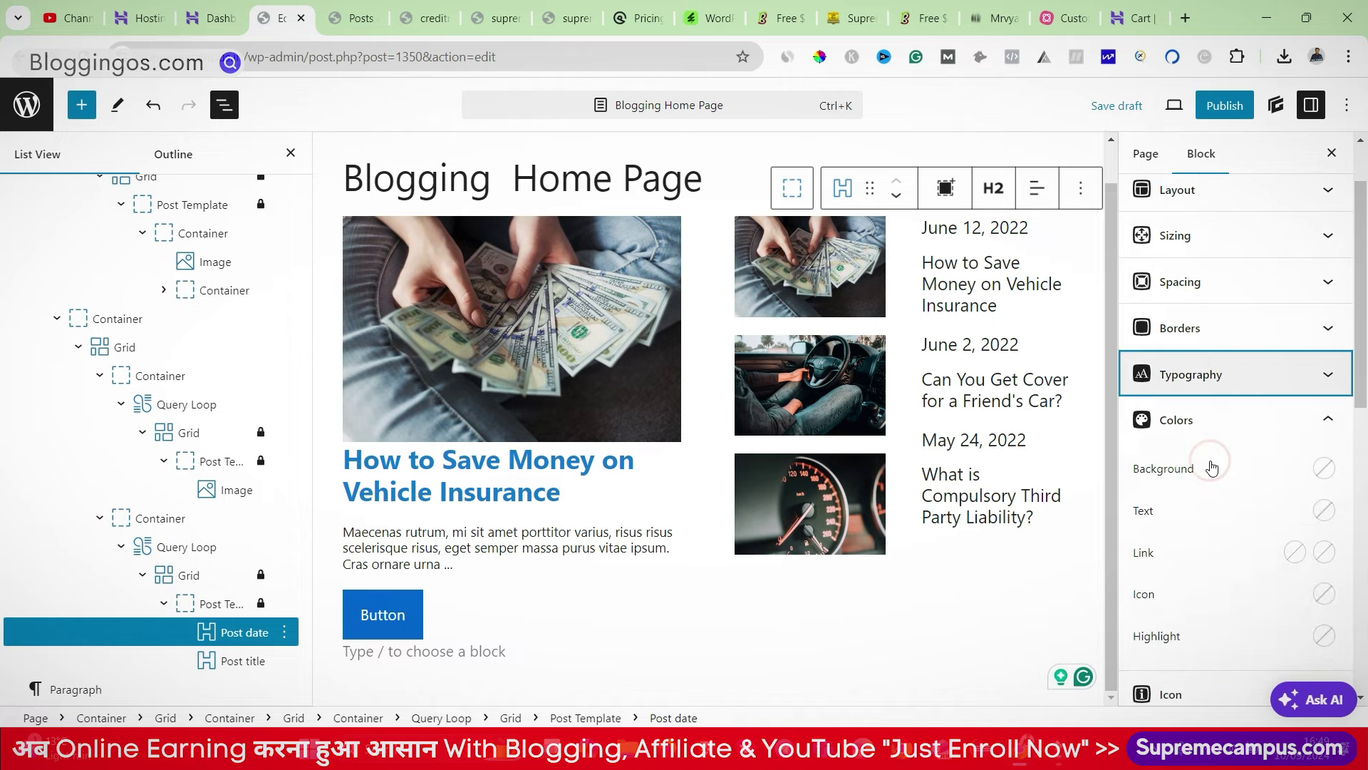
{"action": "left_click", "coordinate": [1327, 509]}
{"action": "left_click", "coordinate": [1252, 380]}
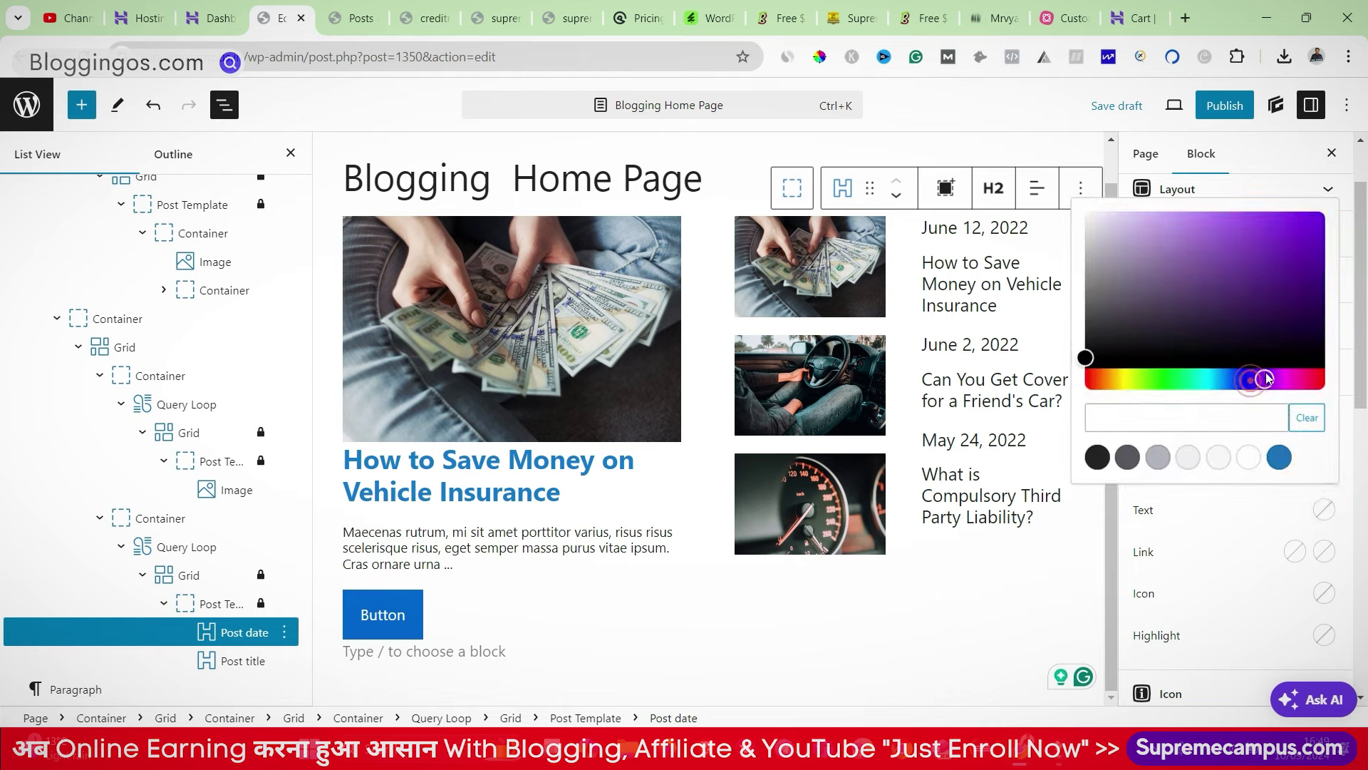
{"action": "left_click", "coordinate": [1303, 220]}
{"action": "left_click", "coordinate": [1162, 413]}
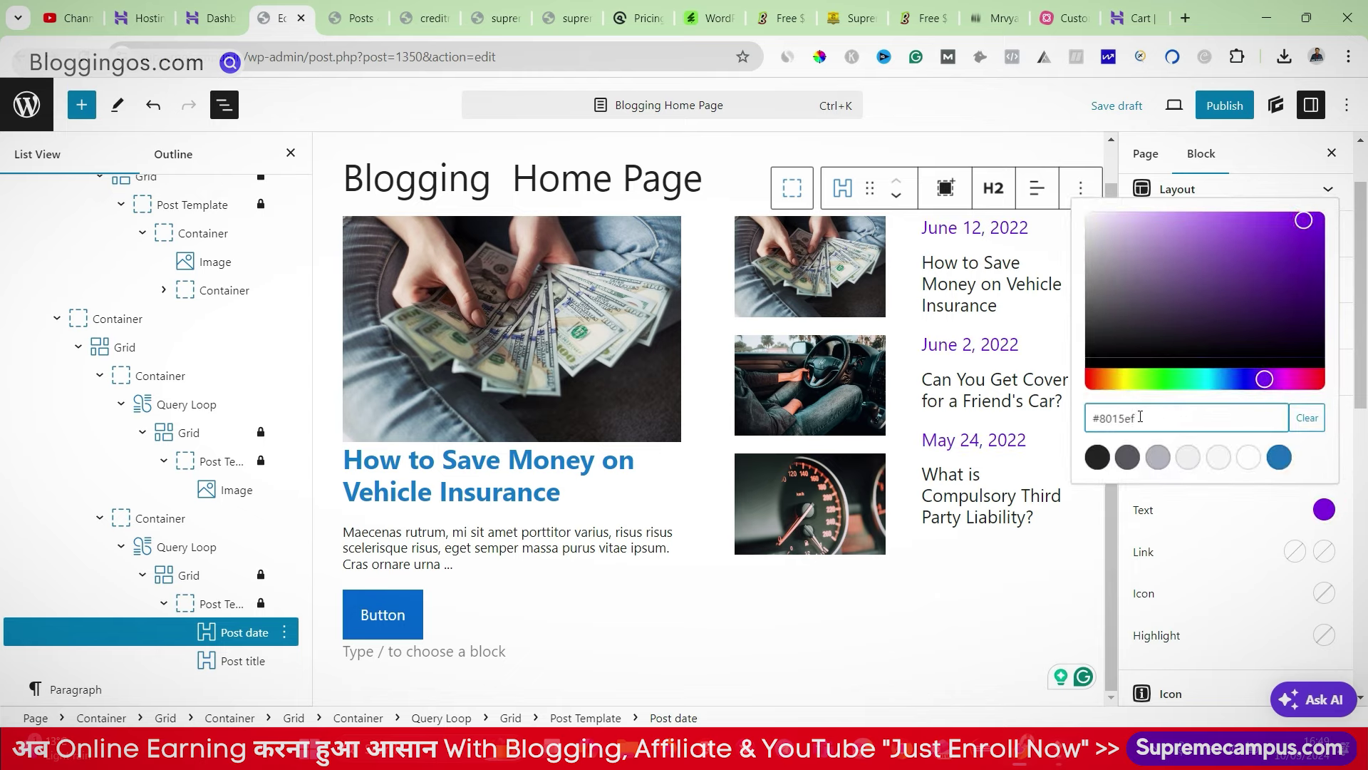
{"action": "left_click_drag", "start_coordinate": [1138, 415], "coordinate": [1084, 418]}
{"action": "key", "text": "ctrl+c"}
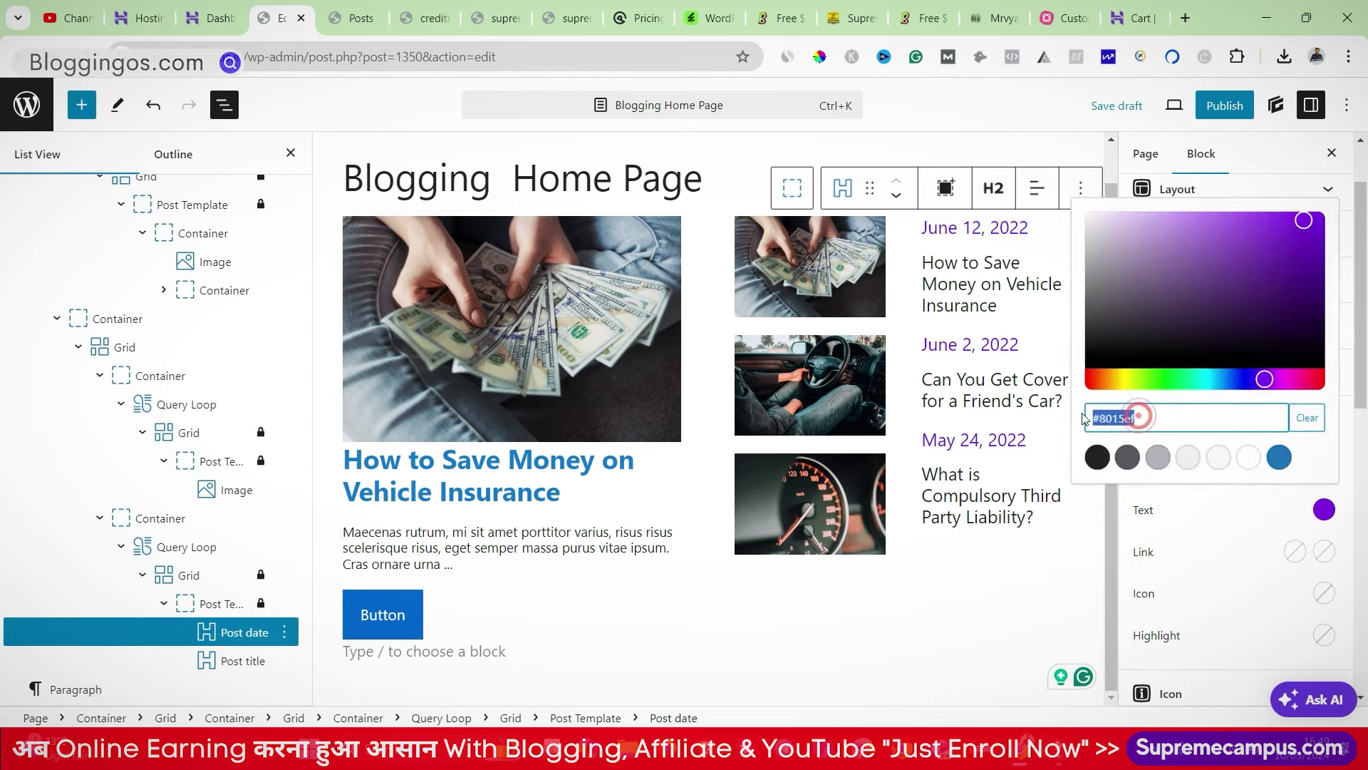
{"action": "left_click", "coordinate": [1069, 583]}
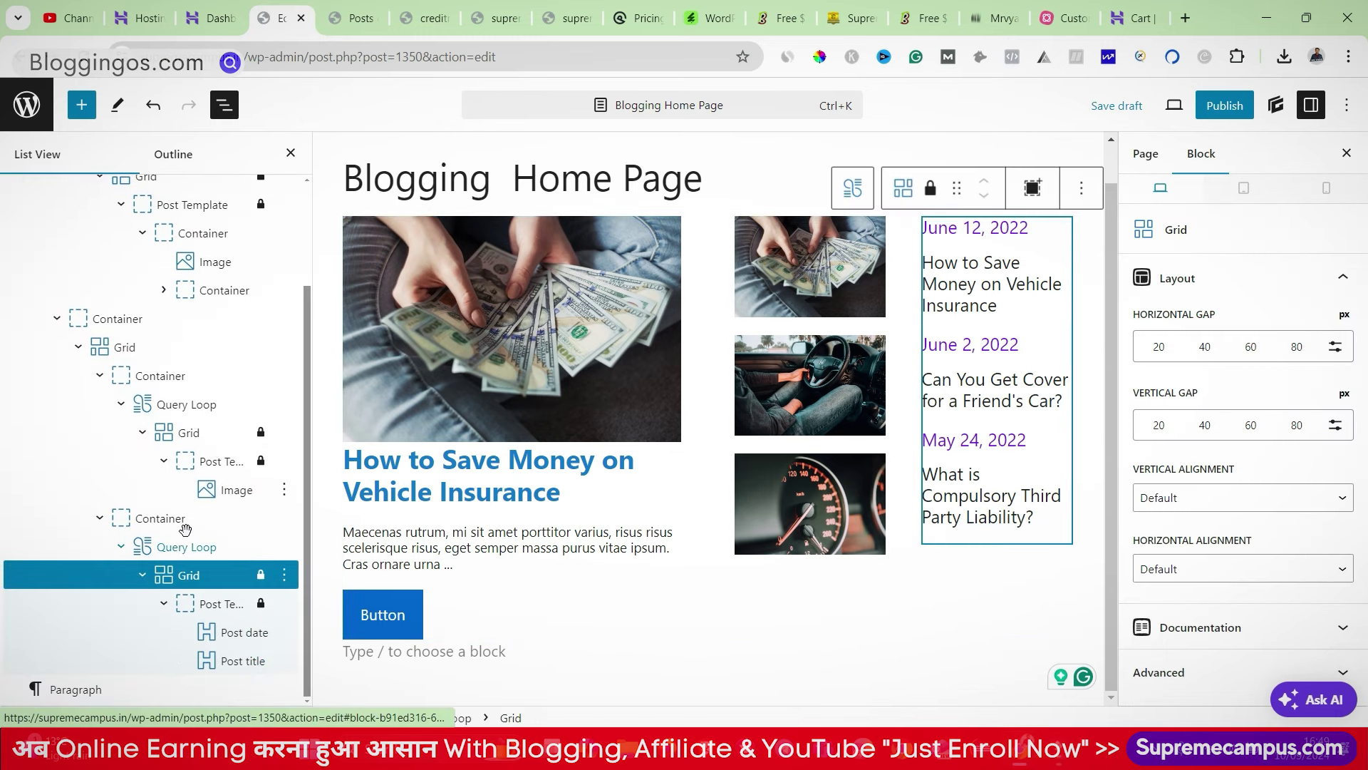
Step: Apply the copied color #8015ef to the text of the post title headline in the recent-posts list
{"action": "left_click", "coordinate": [241, 661]}
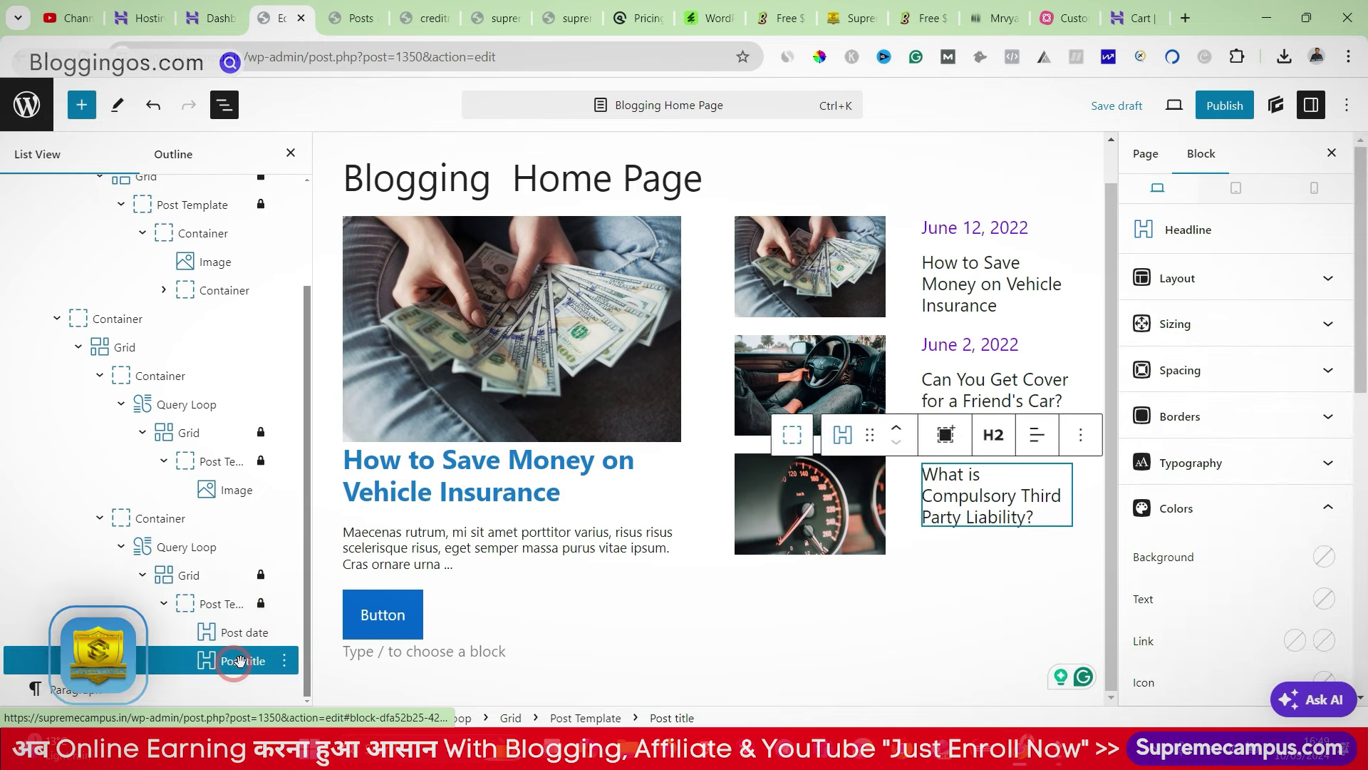
{"action": "scroll", "coordinate": [1199, 546], "scroll_direction": "down", "scroll_amount": 1}
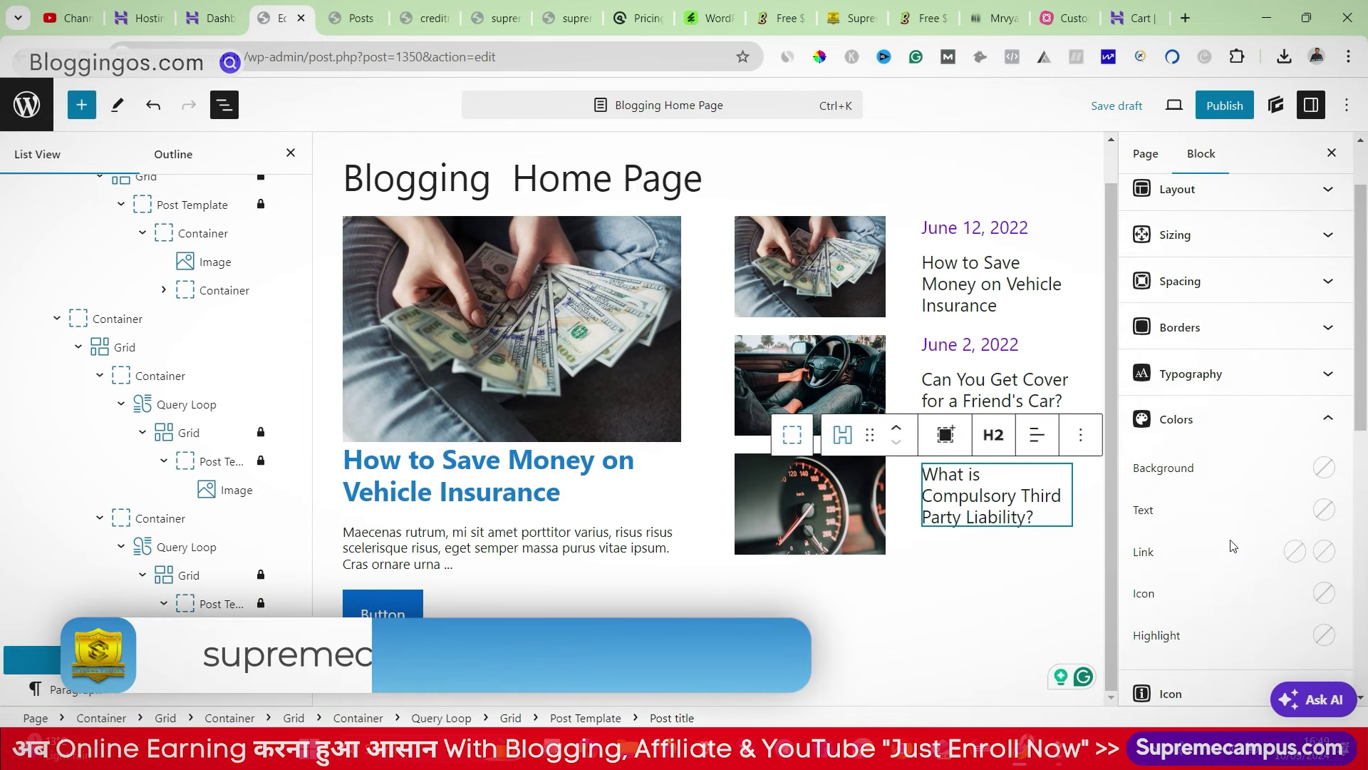
{"action": "left_click", "coordinate": [1323, 510]}
{"action": "left_click", "coordinate": [1170, 416]}
{"action": "key", "text": "ctrl+v"}
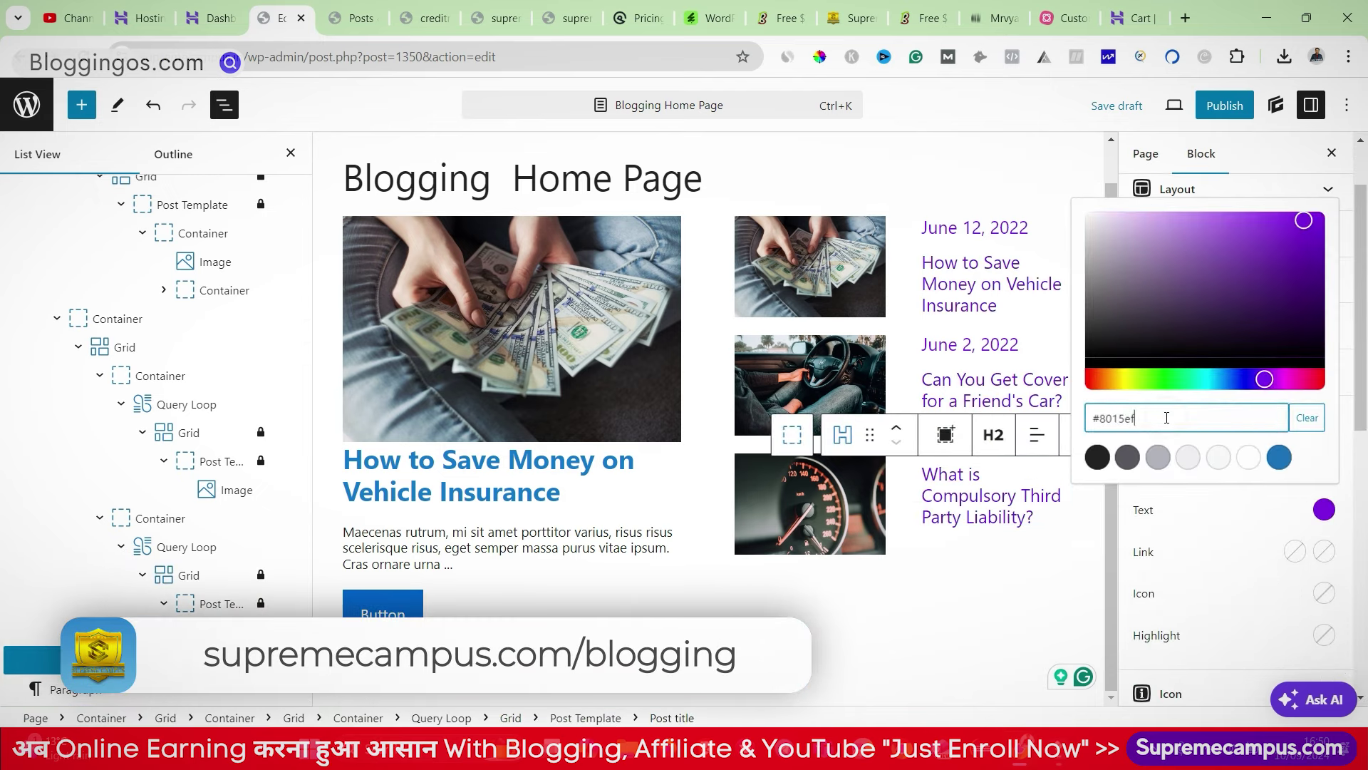
{"action": "left_click", "coordinate": [1104, 577]}
Step: Make the recent-post title headline bold and try font sizes of 15 and 16 px, settling on 17 px
{"action": "left_click", "coordinate": [1218, 372]}
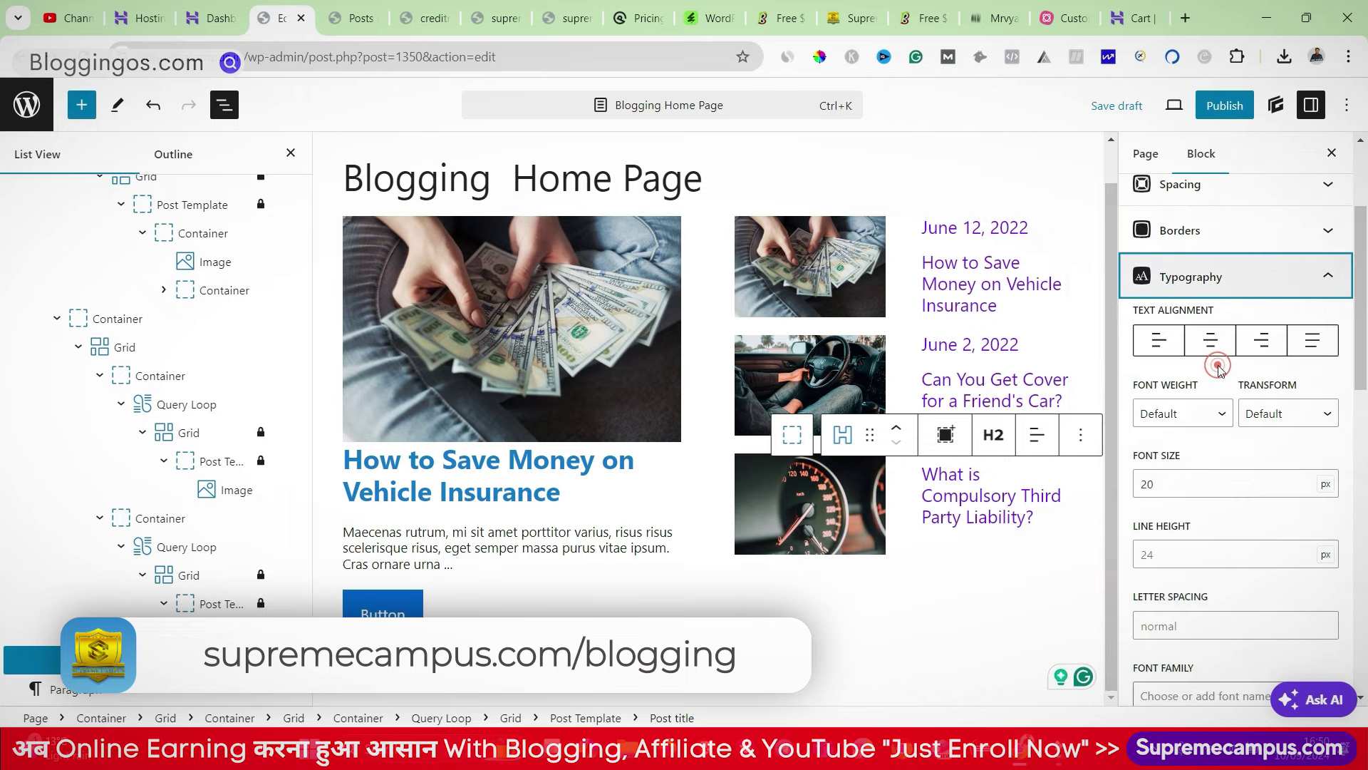
{"action": "scroll", "coordinate": [1217, 366], "scroll_direction": "down", "scroll_amount": 1}
{"action": "left_click", "coordinate": [1197, 388]}
{"action": "left_click", "coordinate": [1159, 457]}
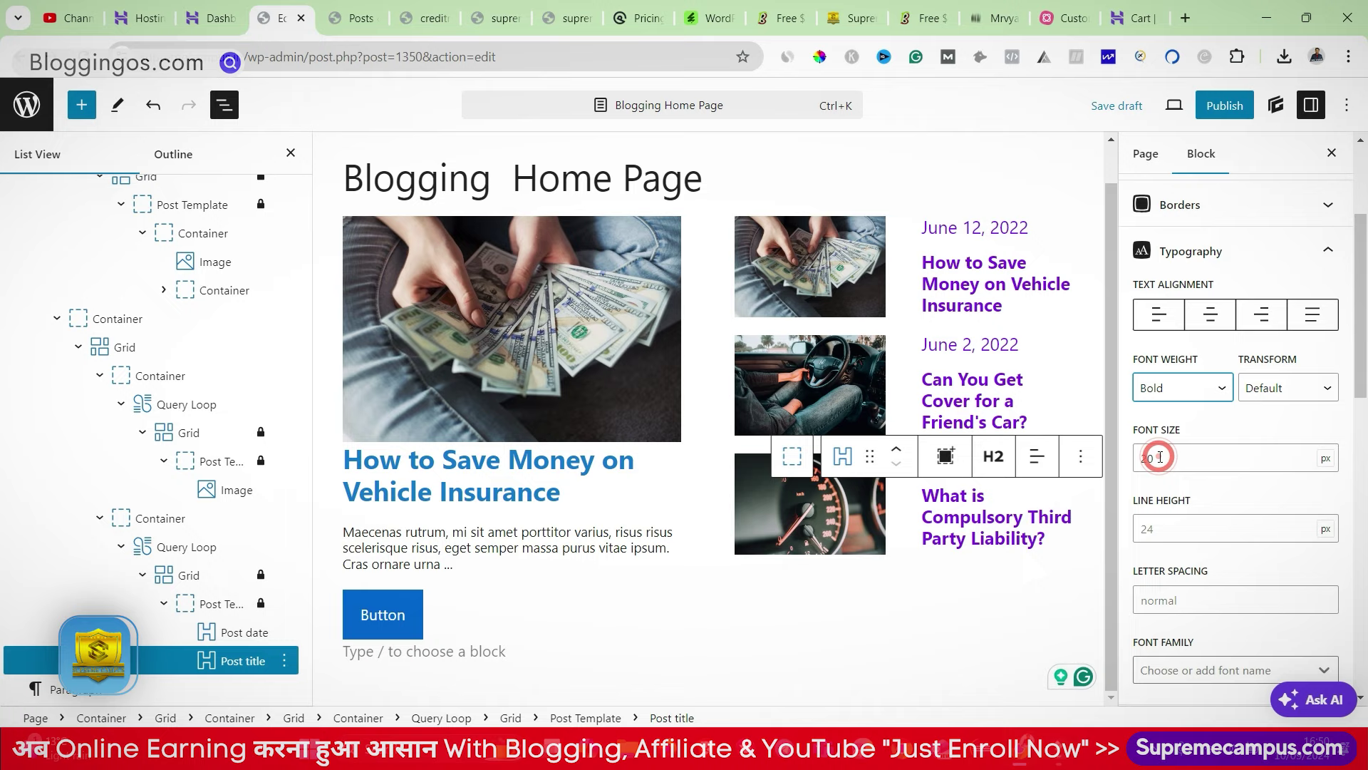
{"action": "double_click", "coordinate": [1173, 453]}
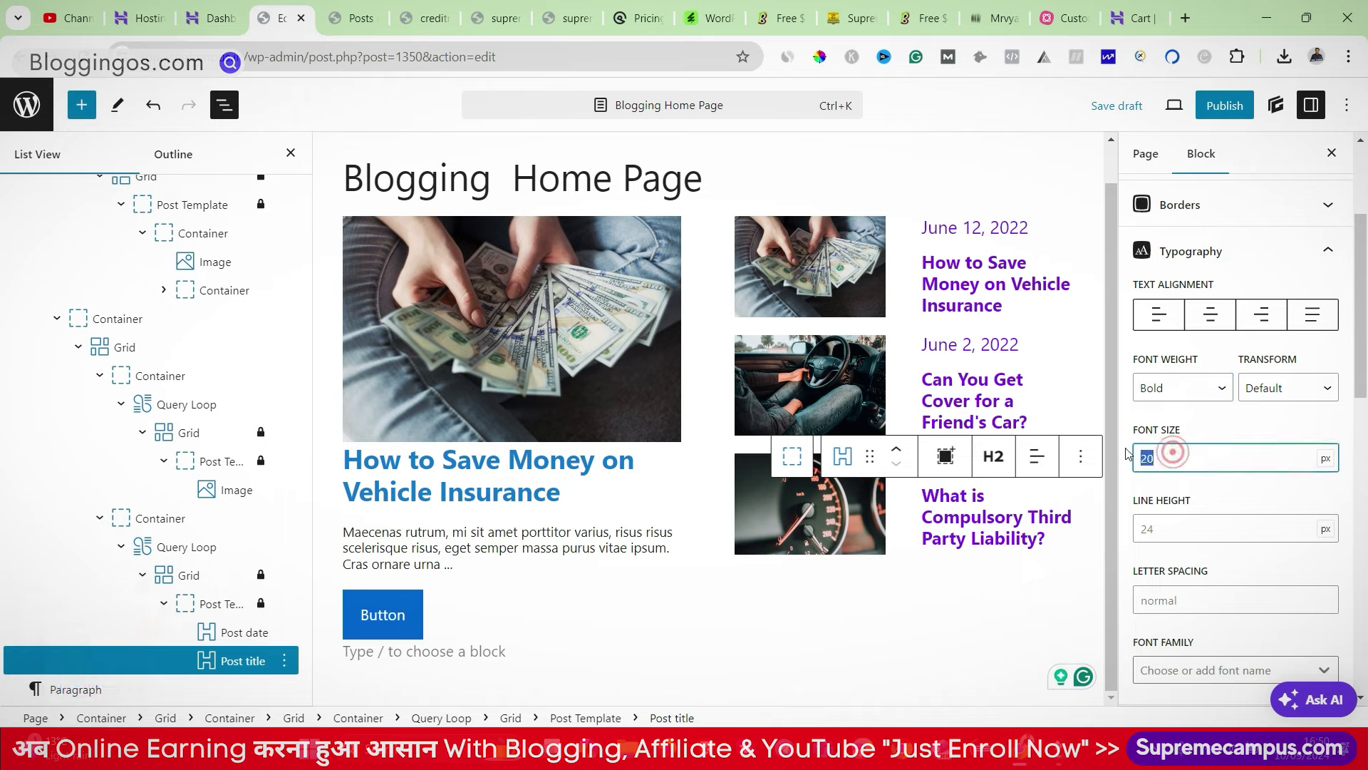
{"action": "type", "text": "15"}
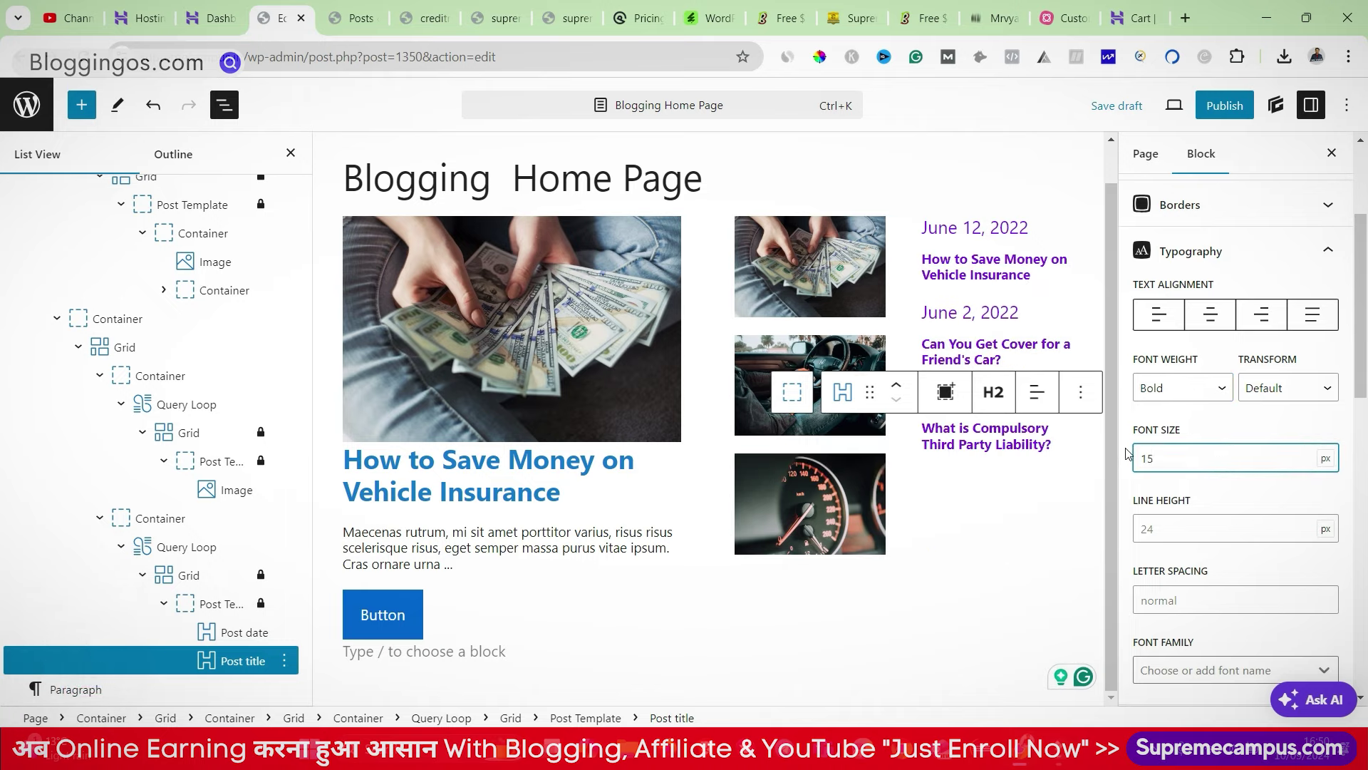
{"action": "key", "text": "BackSpace"}
{"action": "key", "text": "BackSpace"}
{"action": "type", "text": "16"}
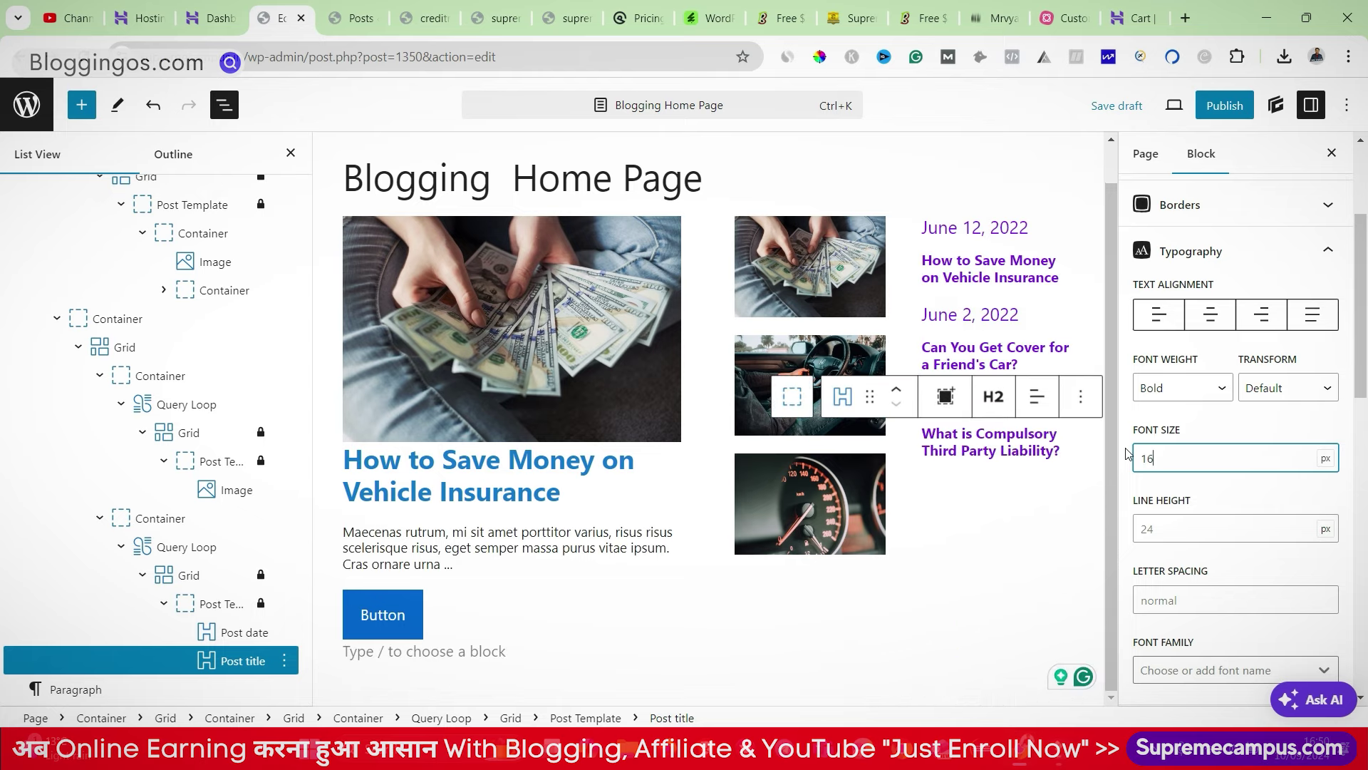
{"action": "key", "text": "BackSpace"}
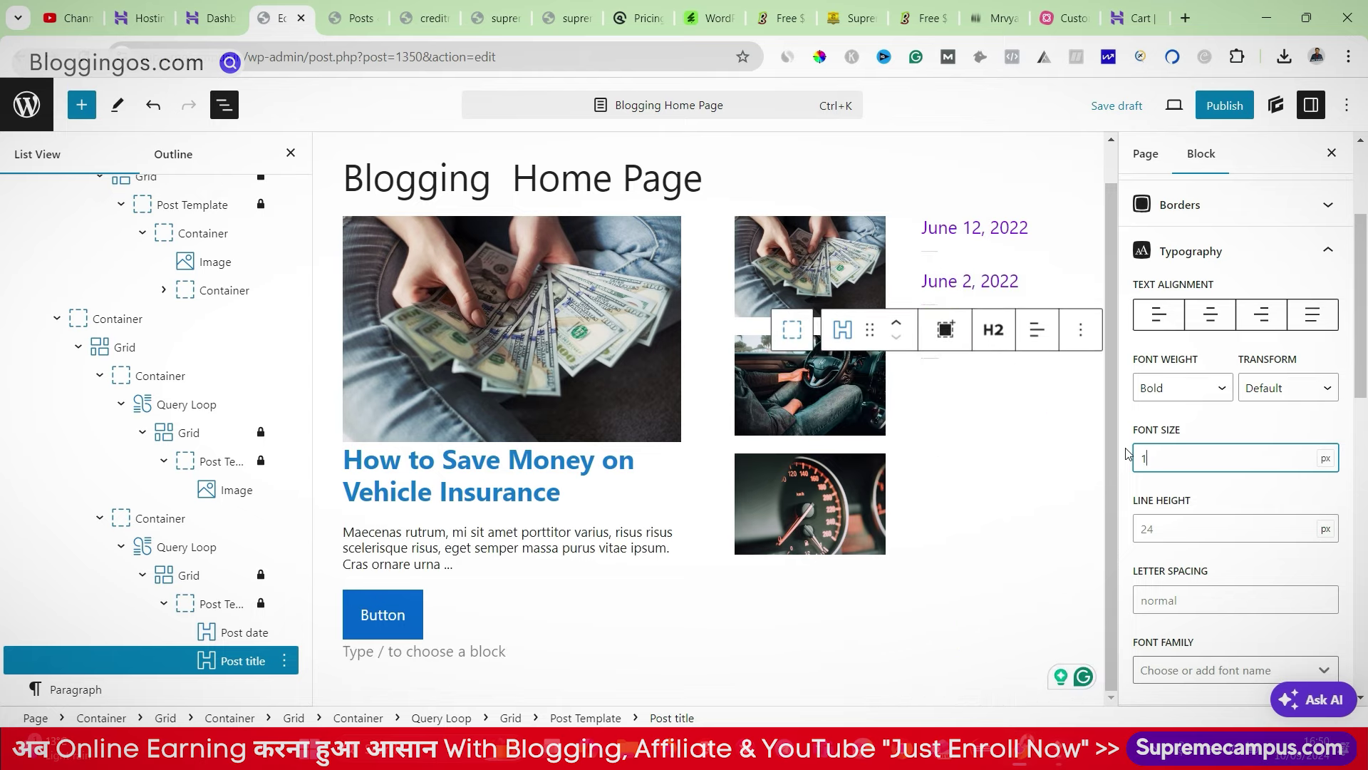
{"action": "type", "text": "7"}
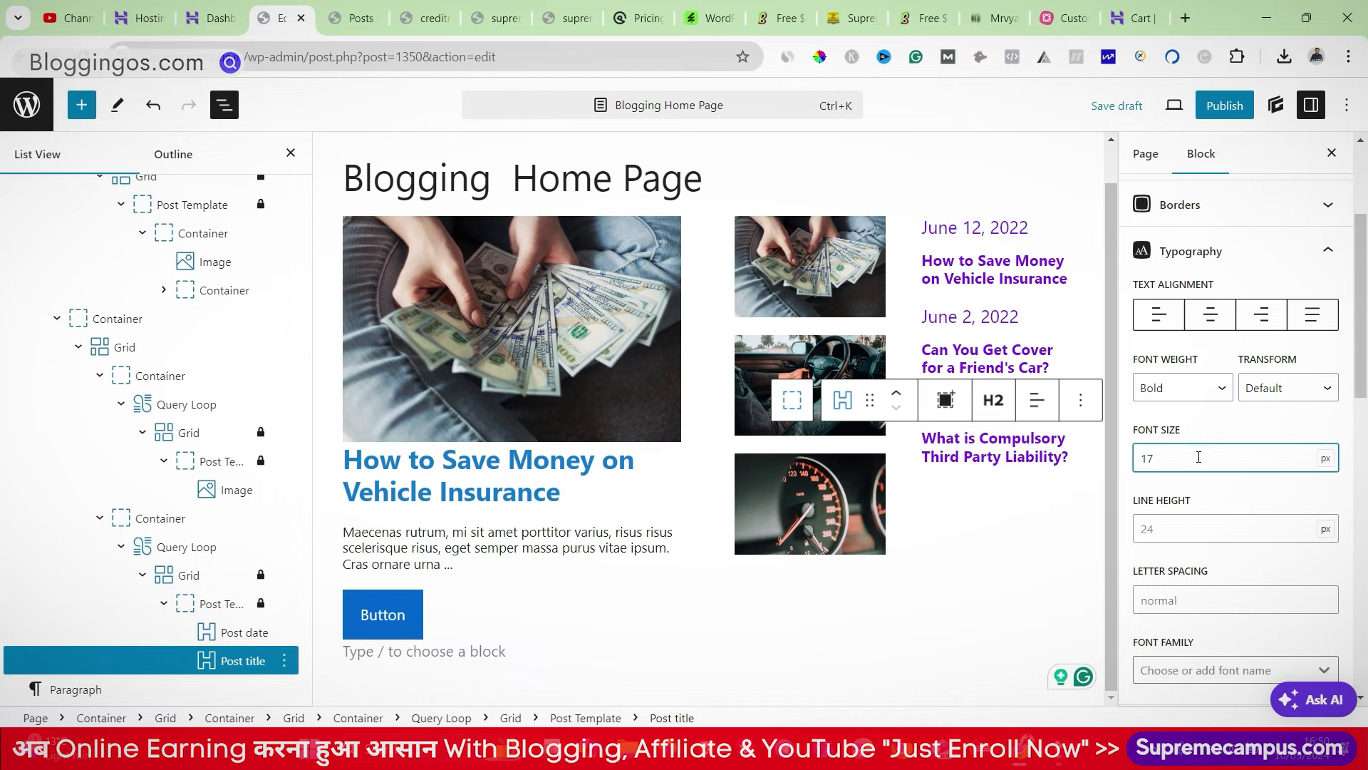
Step: Try a 15 px font size on the post date headline and undo the change
{"action": "left_click", "coordinate": [242, 632]}
{"action": "double_click", "coordinate": [1169, 449]}
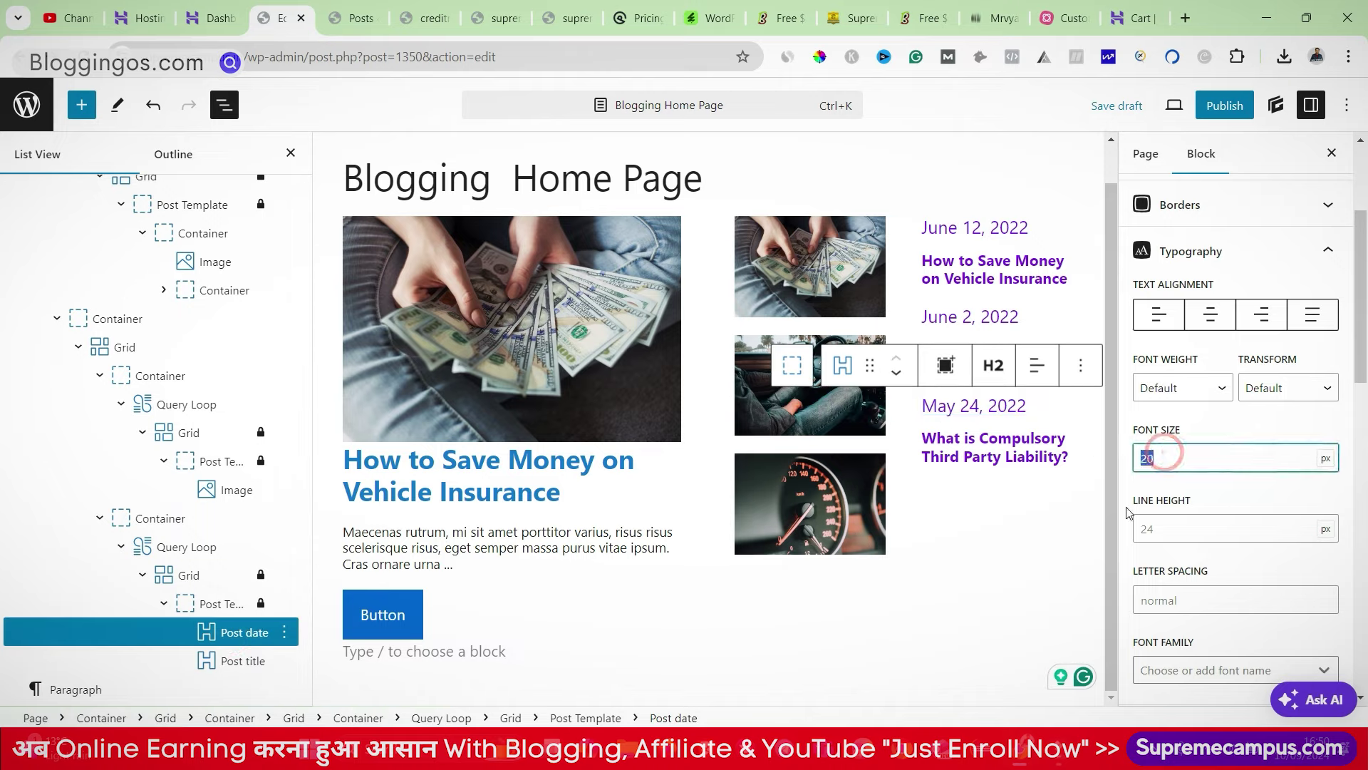
{"action": "type", "text": "15"}
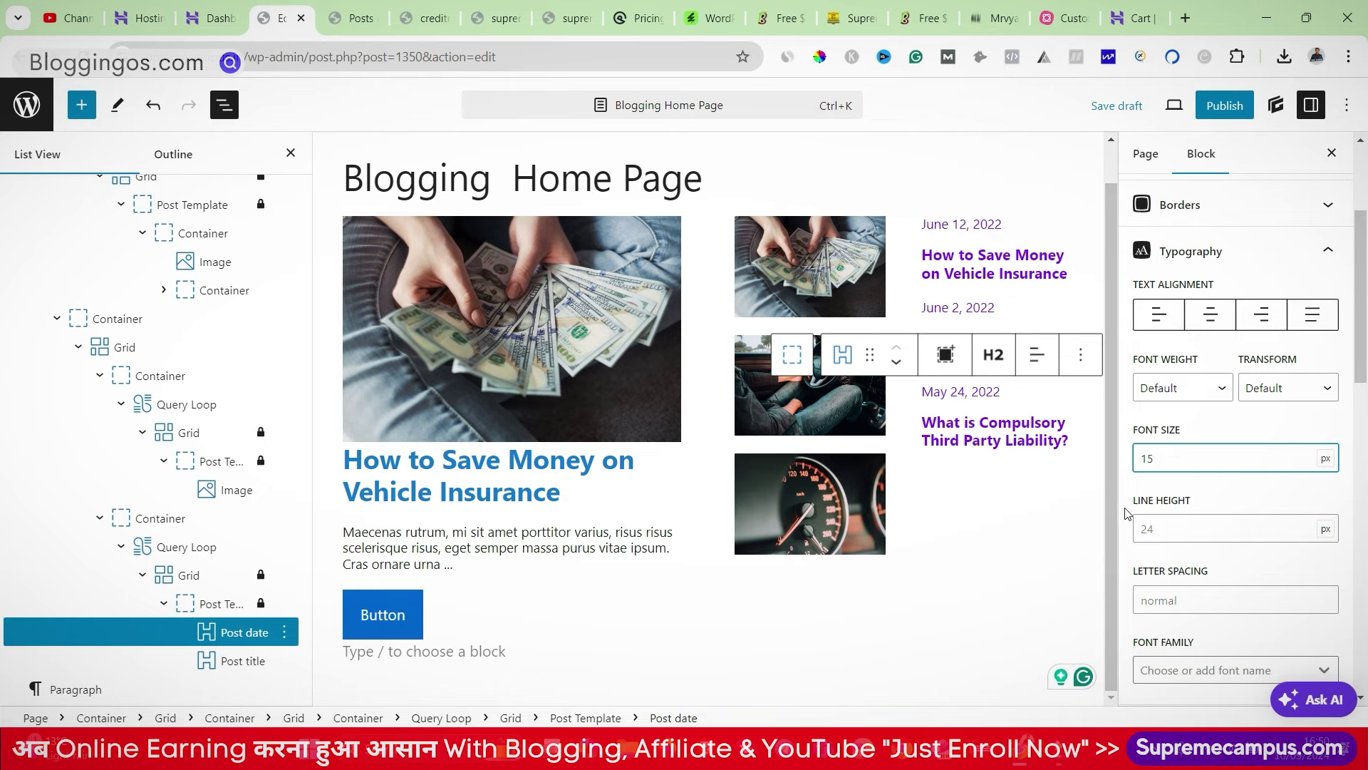
{"action": "left_click", "coordinate": [775, 487]}
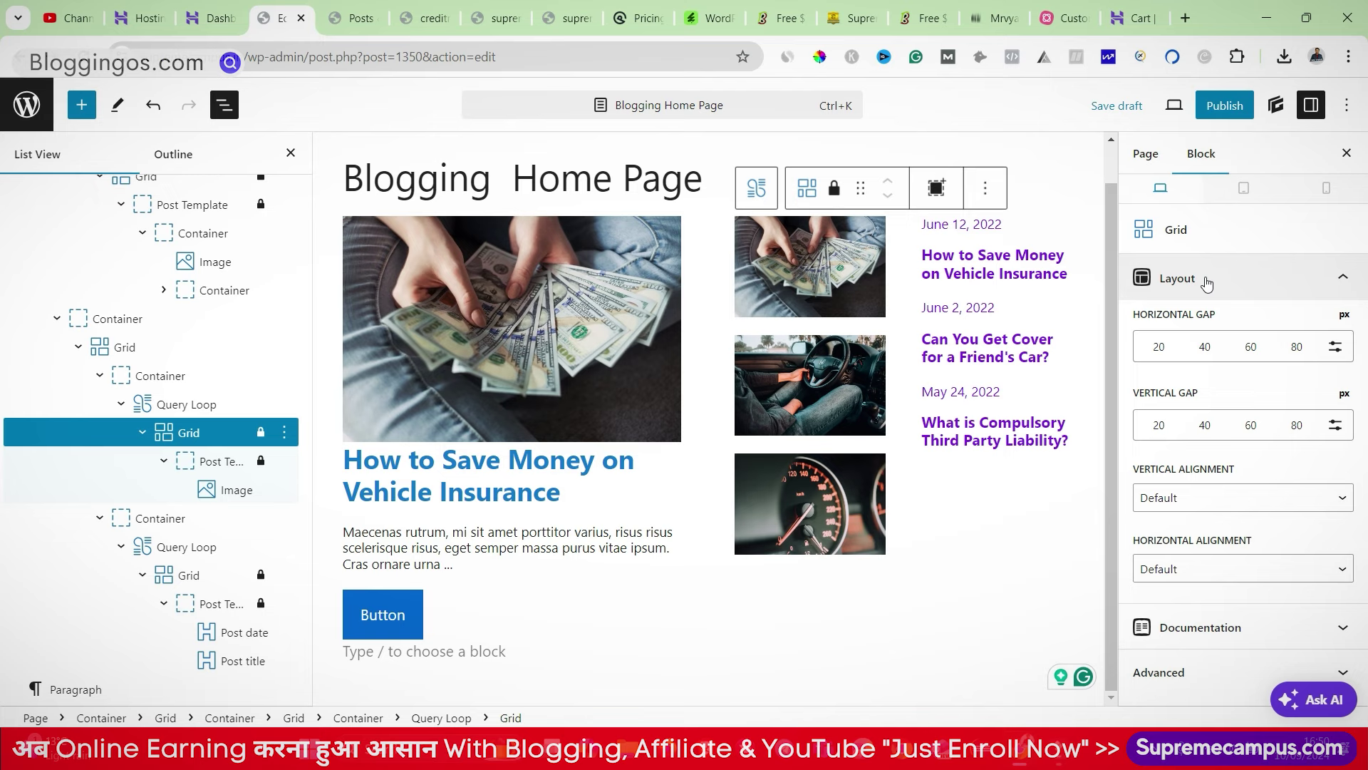
{"action": "key", "text": "ctrl+z"}
Step: Try a 5 px bottom padding on the recent-post Image block and settle on 10 px
{"action": "left_click", "coordinate": [827, 476]}
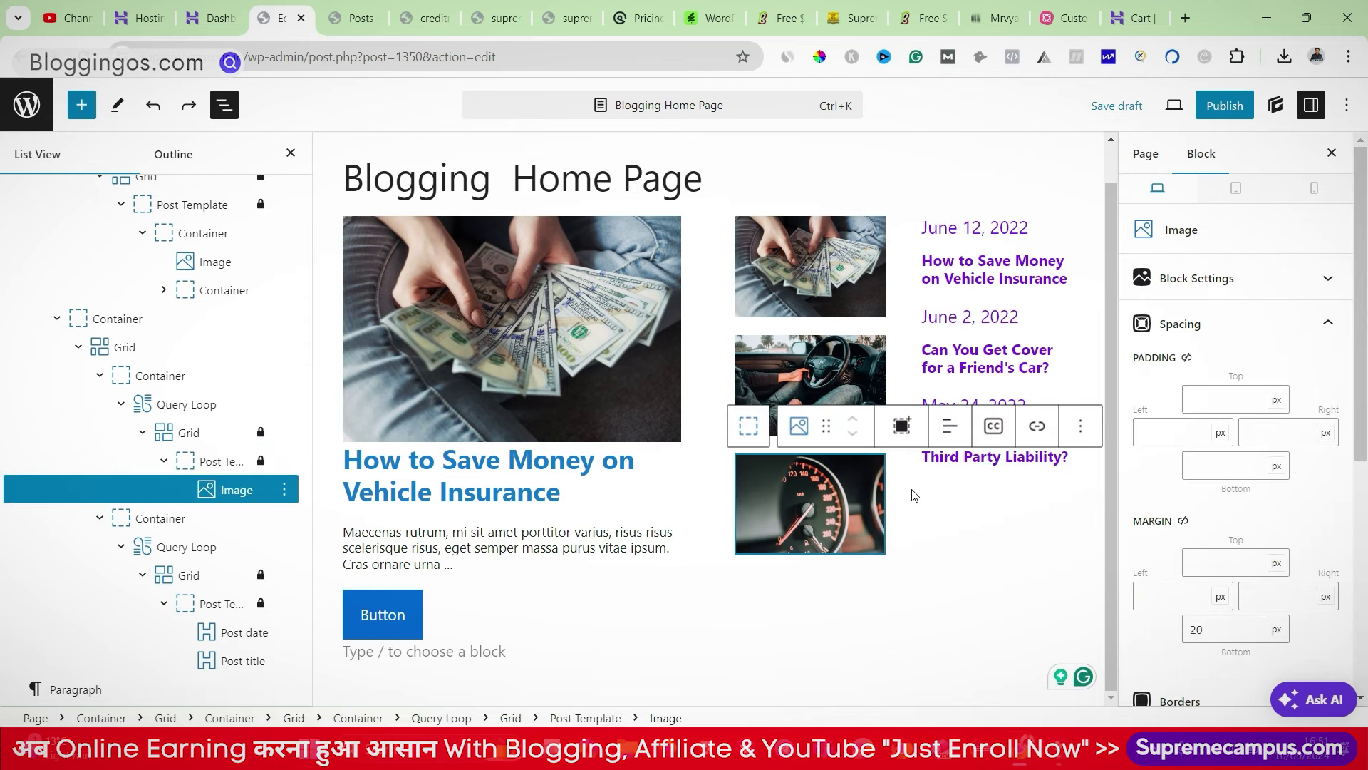
{"action": "left_click", "coordinate": [1233, 467]}
{"action": "type", "text": "5"}
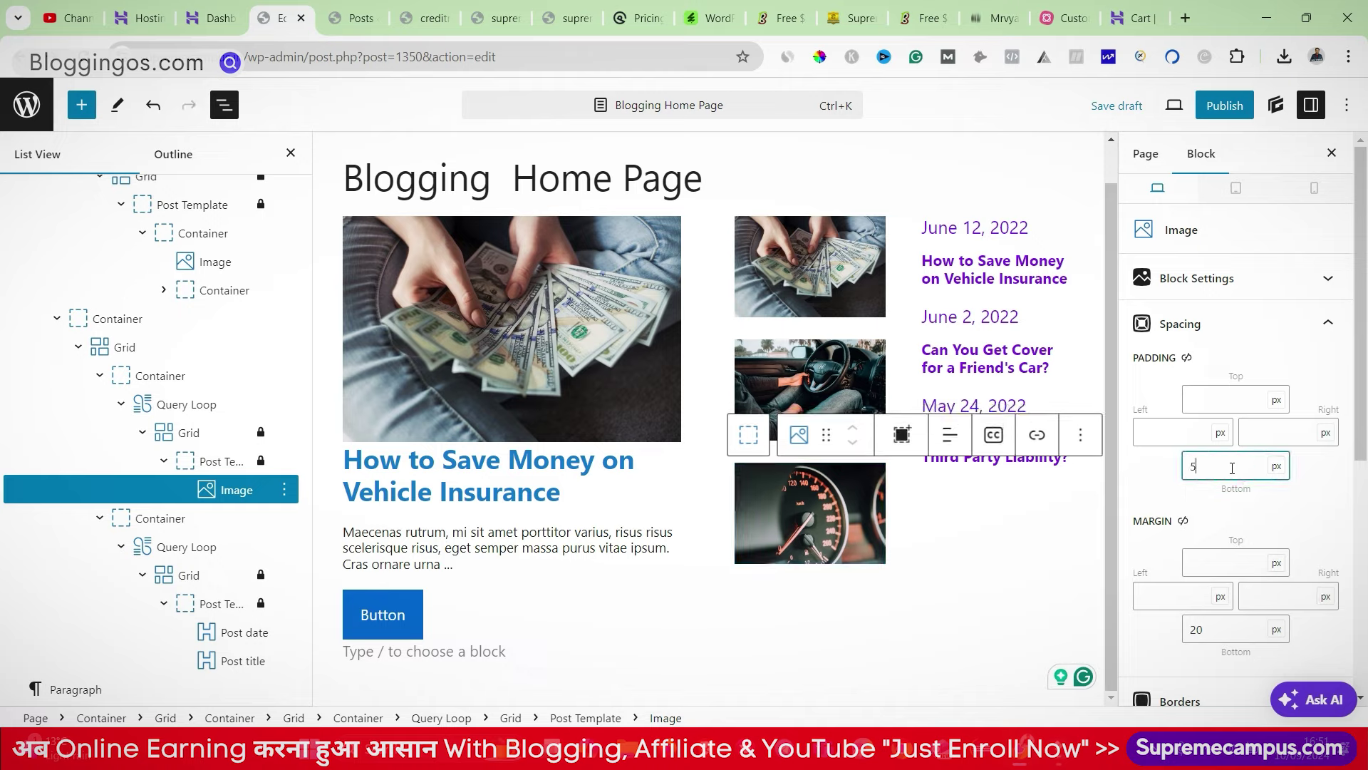
{"action": "key", "text": "BackSpace"}
{"action": "type", "text": "10"}
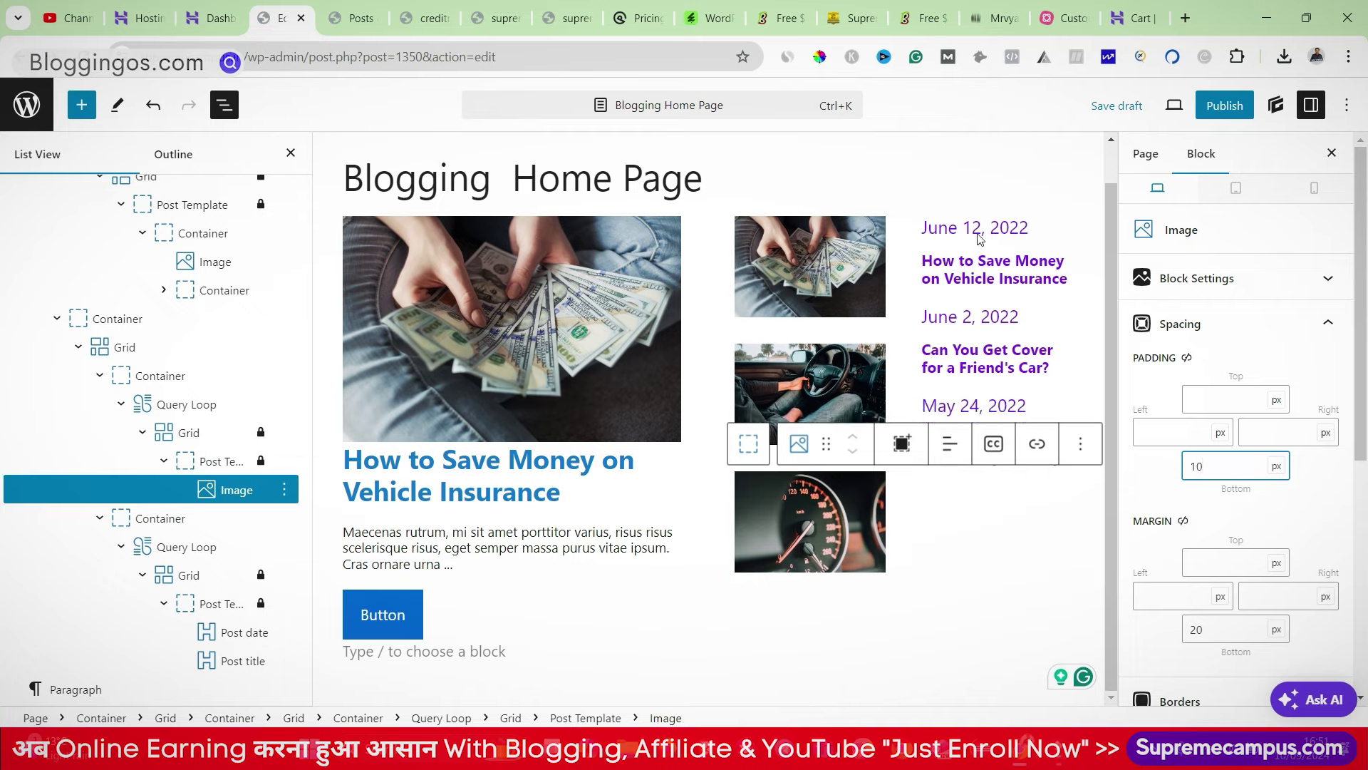
{"action": "left_click", "coordinate": [993, 545]}
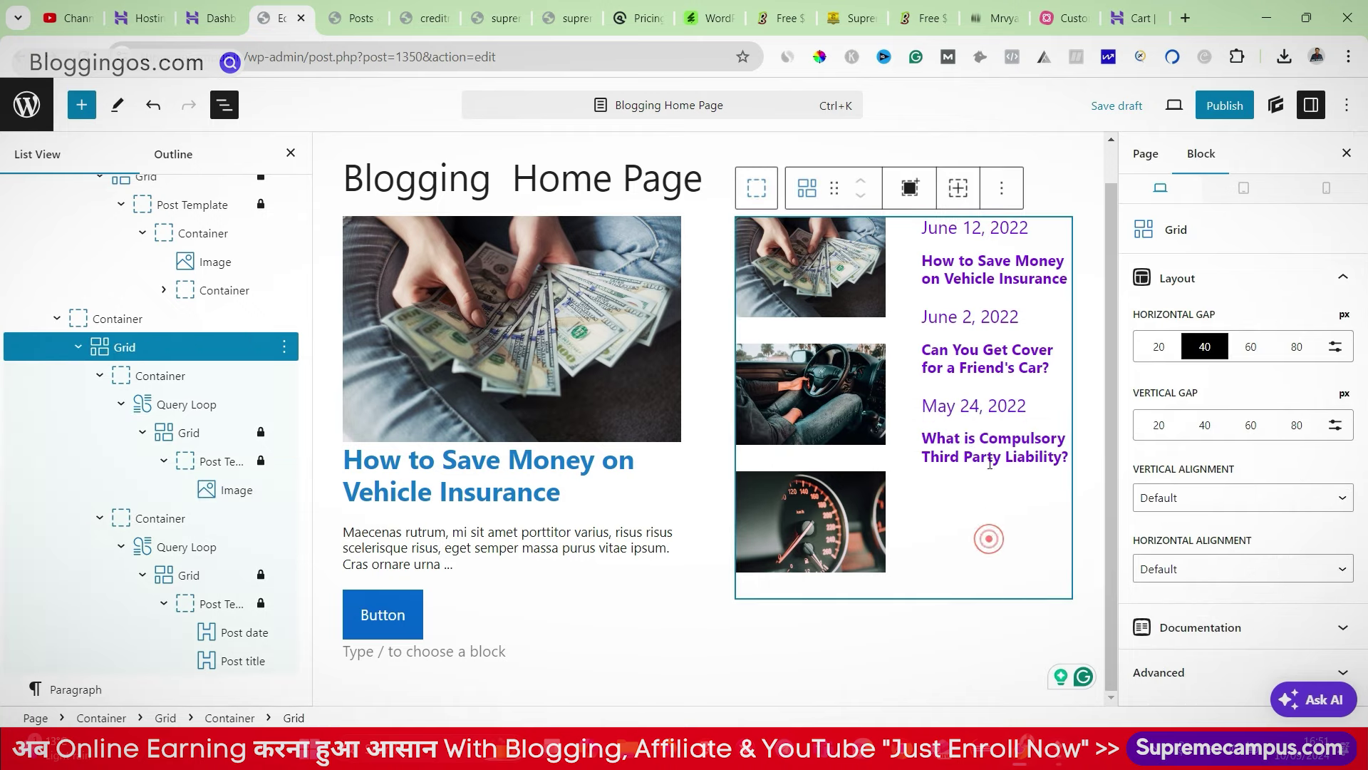
Step: Try a 10 px top padding on the post date headline in the recent-posts list and raise it to 20 px
{"action": "left_click", "coordinate": [935, 281]}
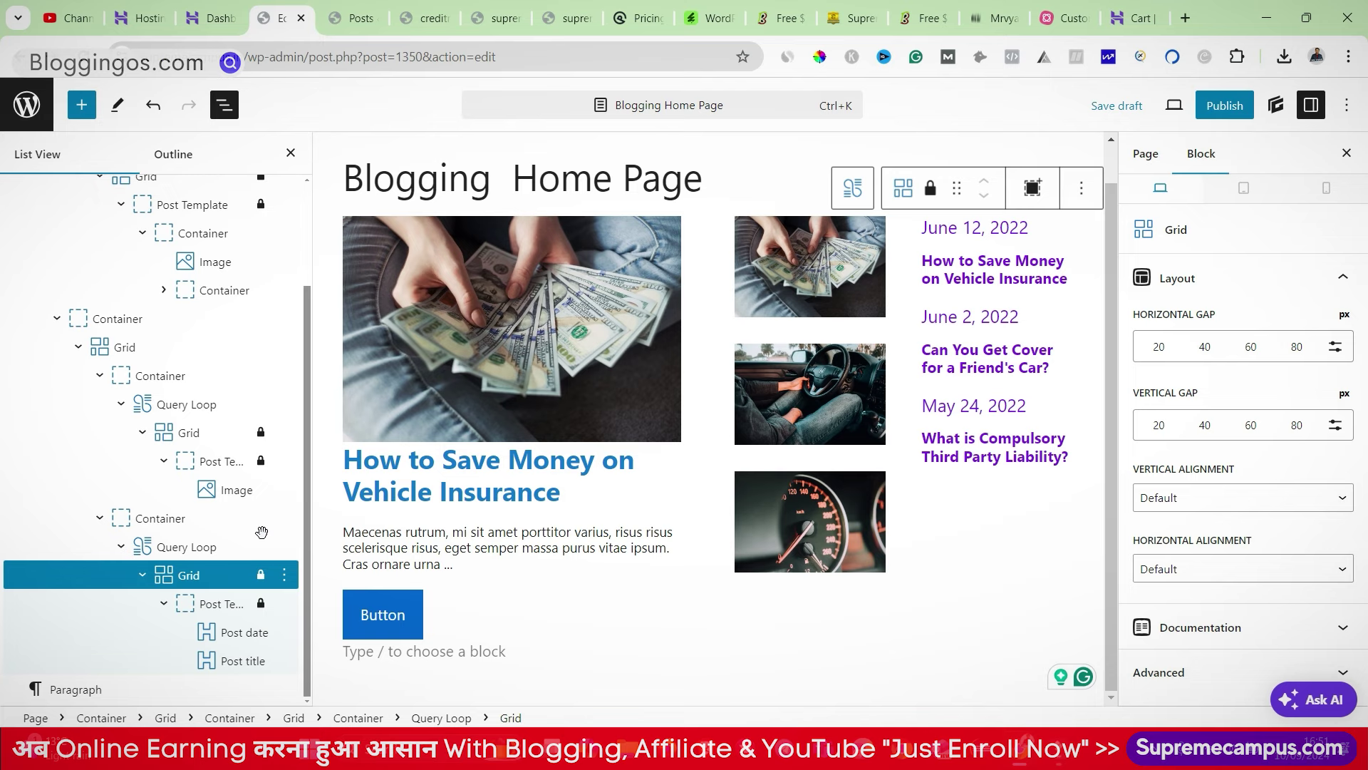
{"action": "left_click", "coordinate": [214, 545]}
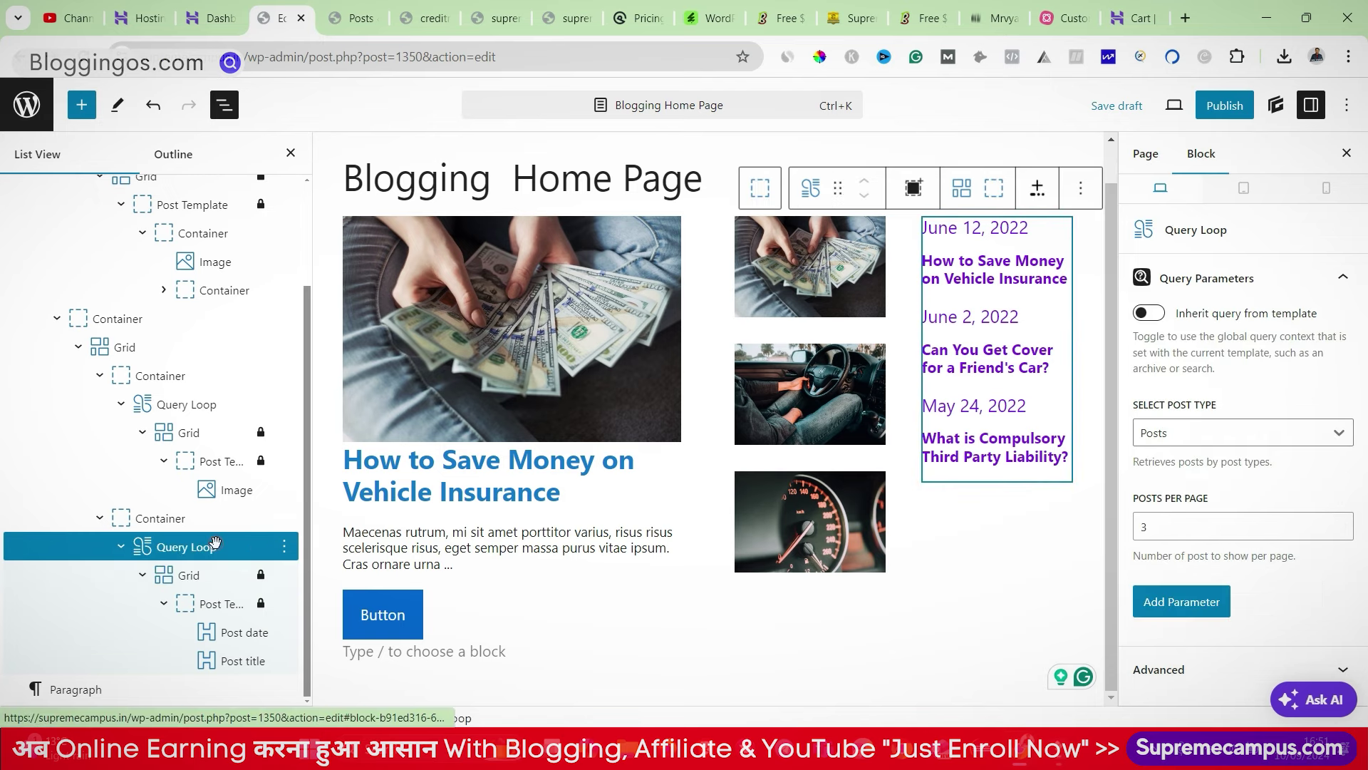
{"action": "left_click", "coordinate": [214, 575]}
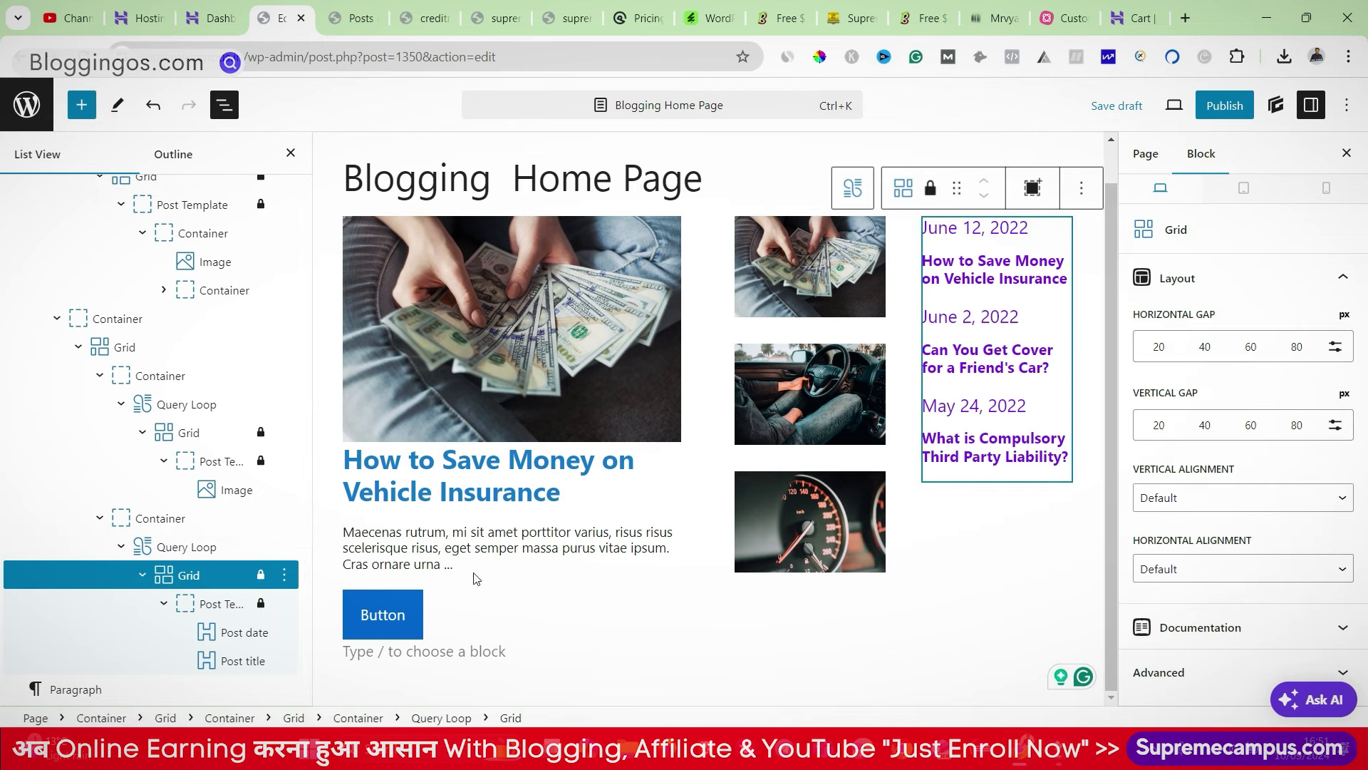
{"action": "left_click", "coordinate": [236, 632]}
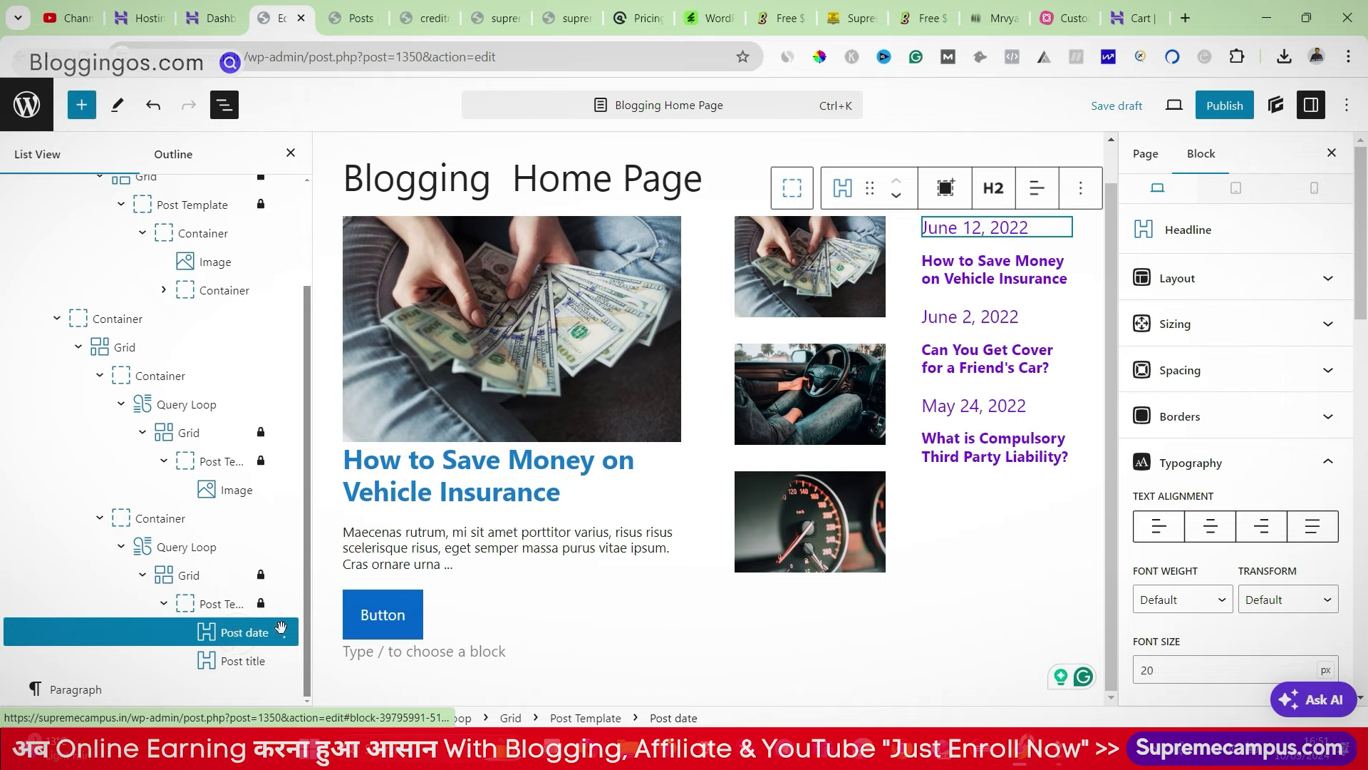
{"action": "left_click", "coordinate": [1207, 379]}
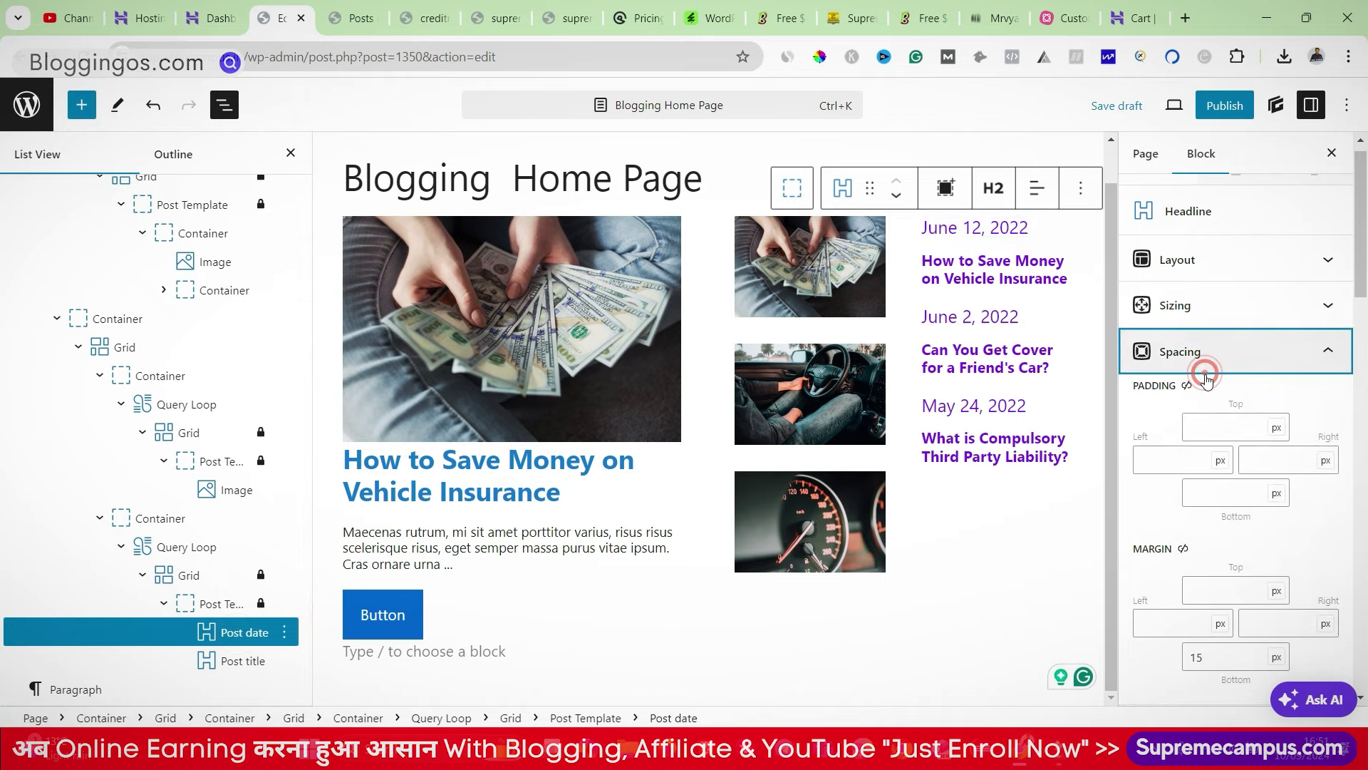
{"action": "left_click", "coordinate": [1219, 422]}
{"action": "type", "text": "10"}
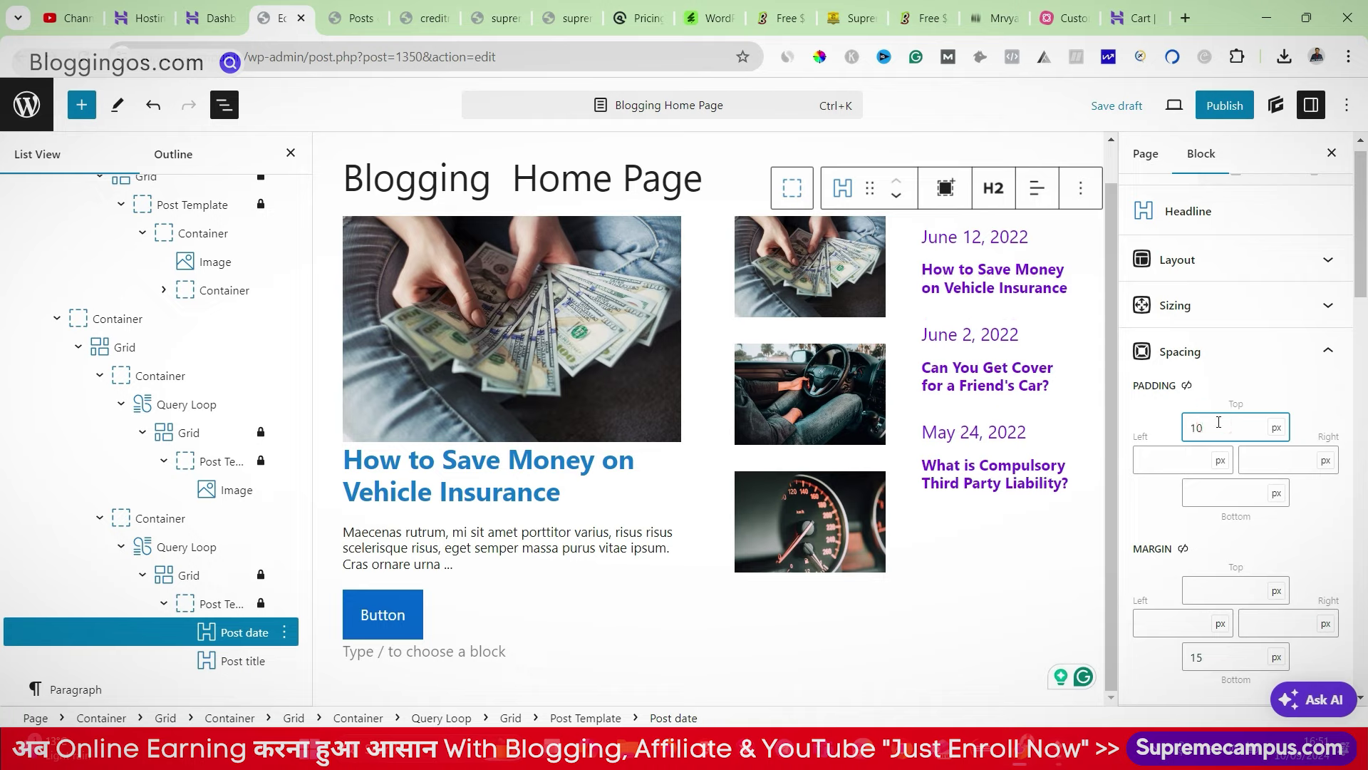
{"action": "key", "text": "BackSpace"}
{"action": "key", "text": "BackSpace"}
{"action": "type", "text": "20"}
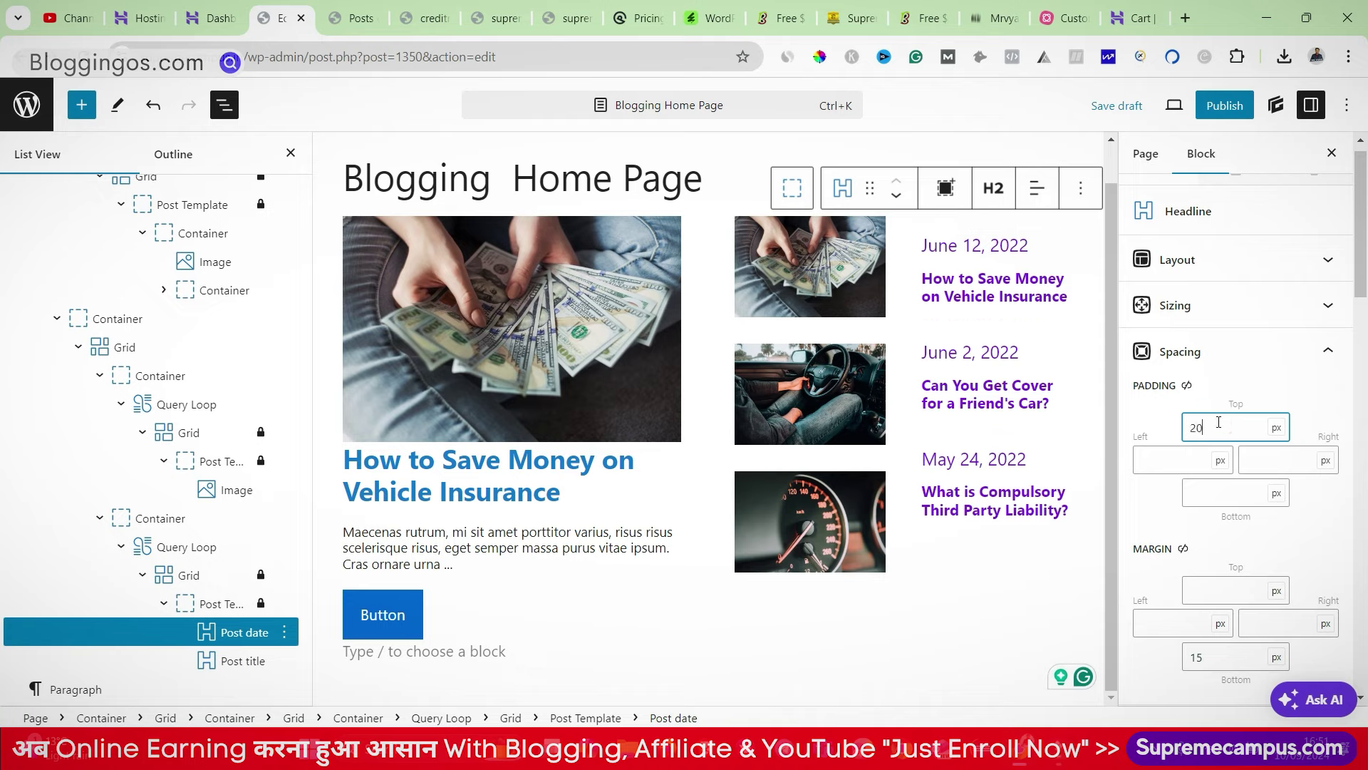
{"action": "left_click", "coordinate": [1054, 567]}
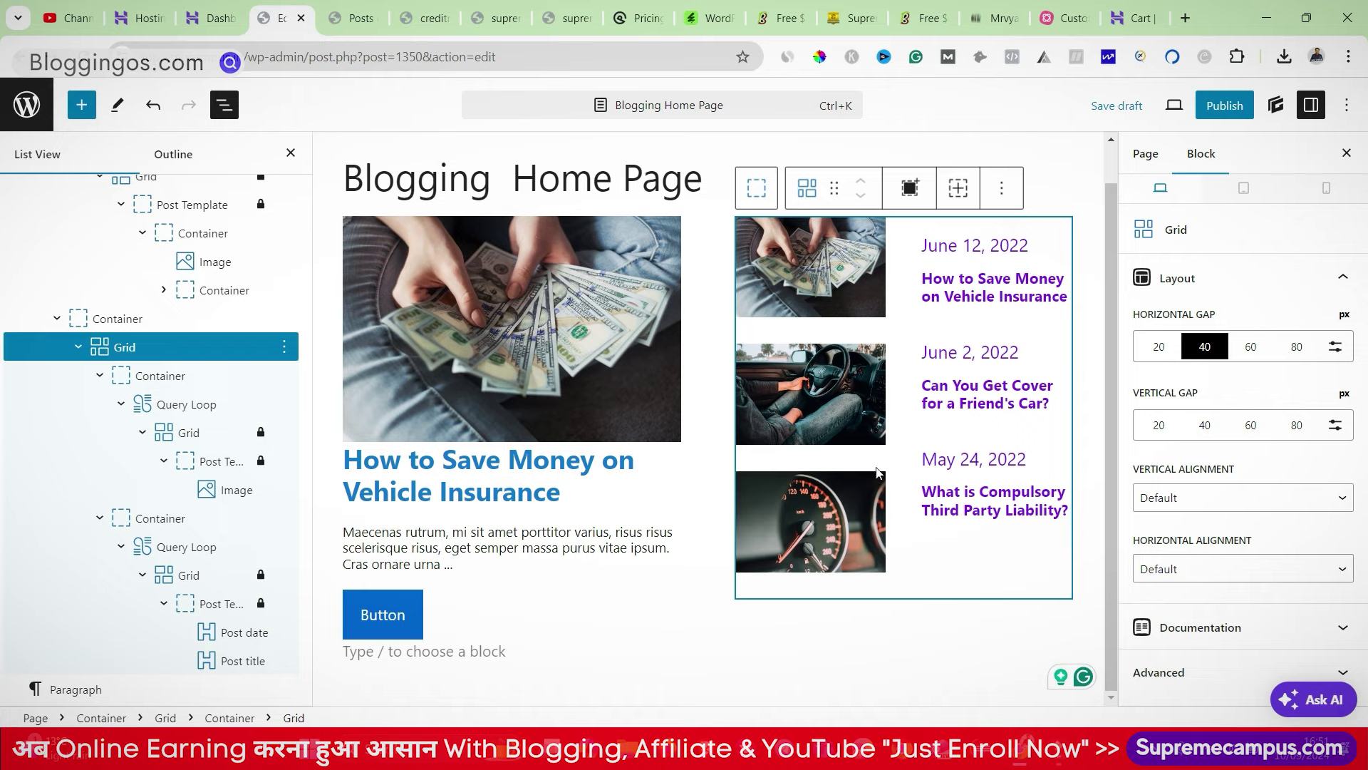
Step: Set the Query Loop of the recent-post images to show 4 posts per page
{"action": "left_click", "coordinate": [832, 330]}
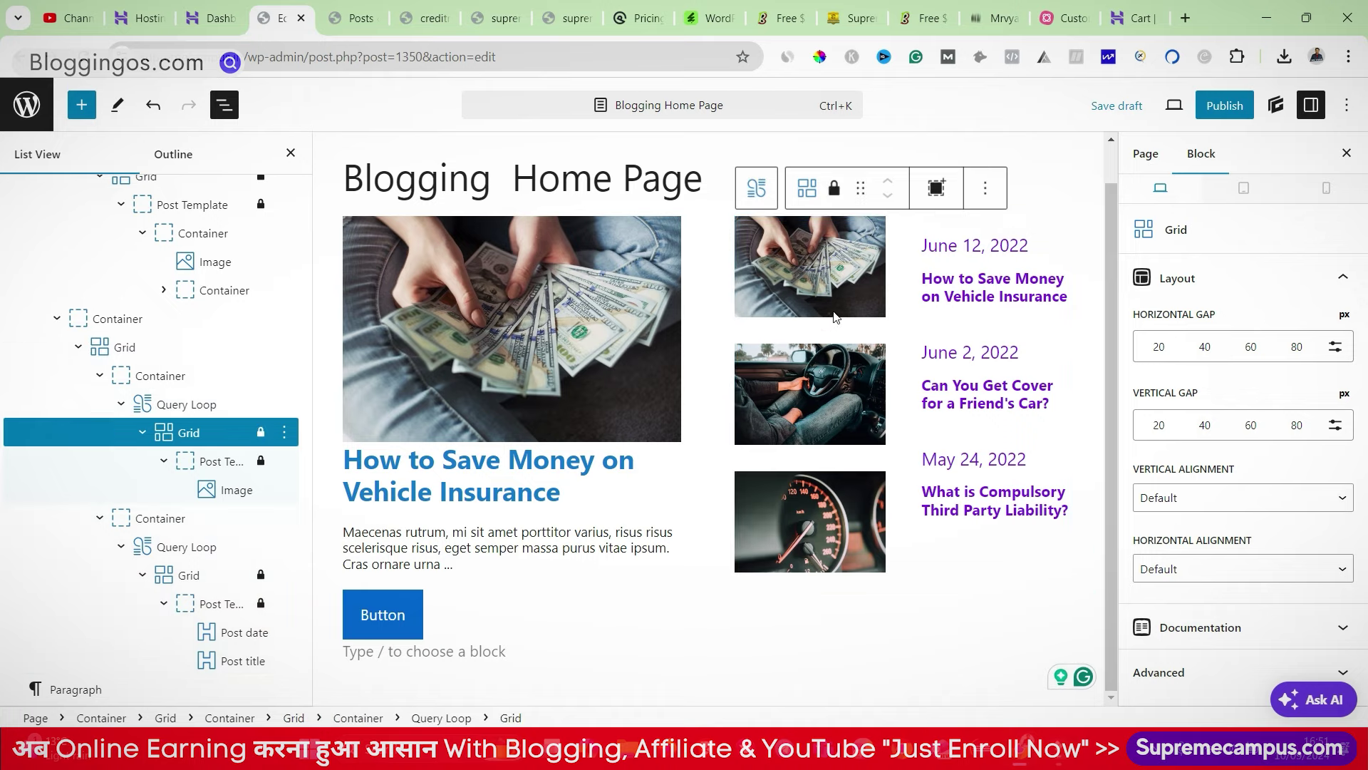
{"action": "left_click", "coordinate": [170, 414]}
{"action": "left_click", "coordinate": [1165, 526]}
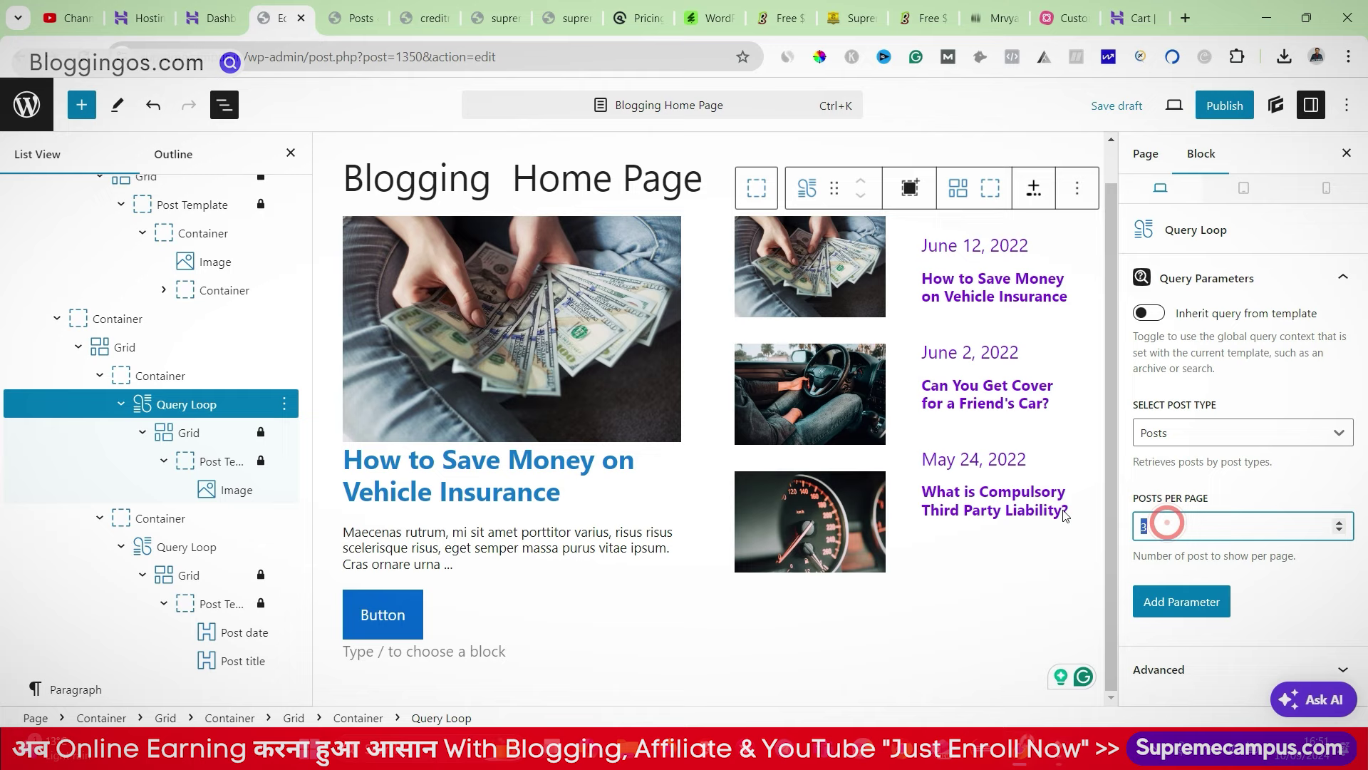
{"action": "type", "text": "4"}
{"action": "left_click", "coordinate": [1281, 484]}
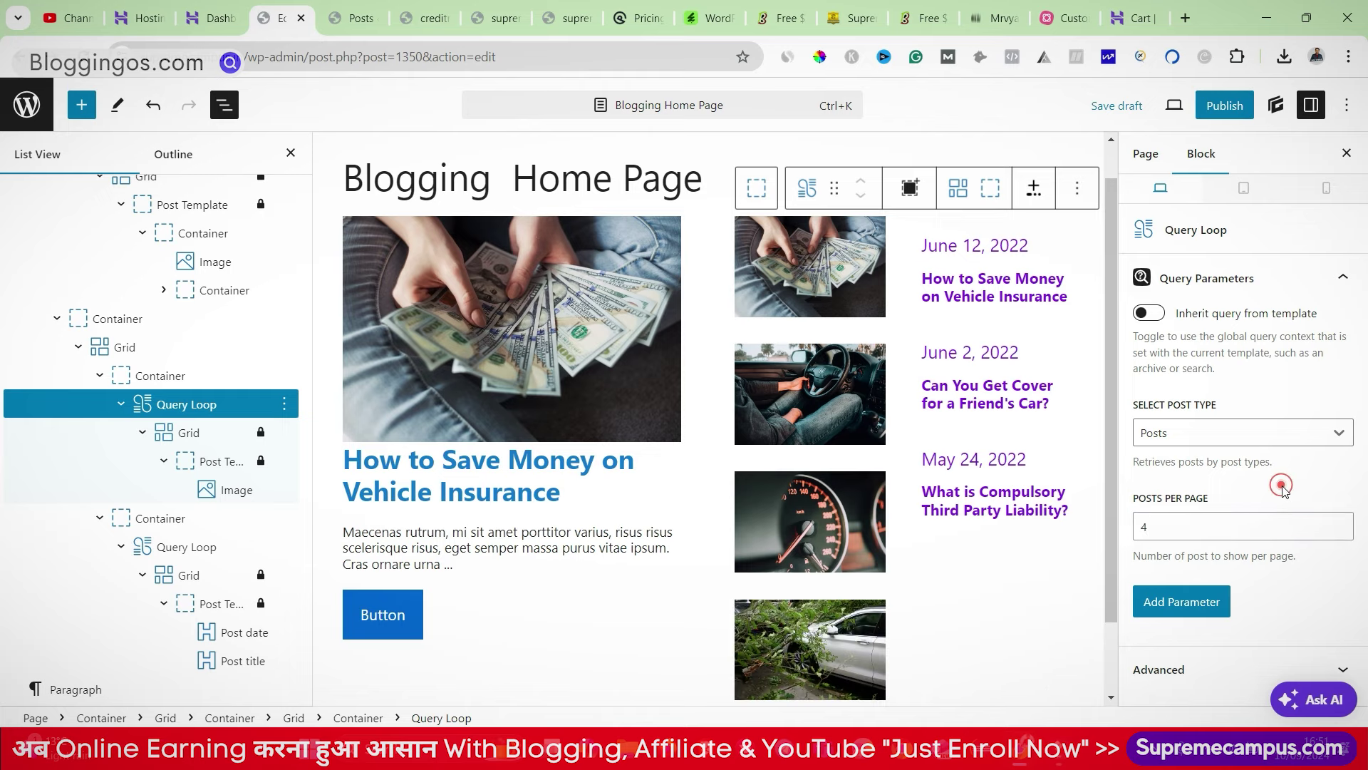
{"action": "scroll", "coordinate": [830, 456], "scroll_direction": "down", "scroll_amount": 2}
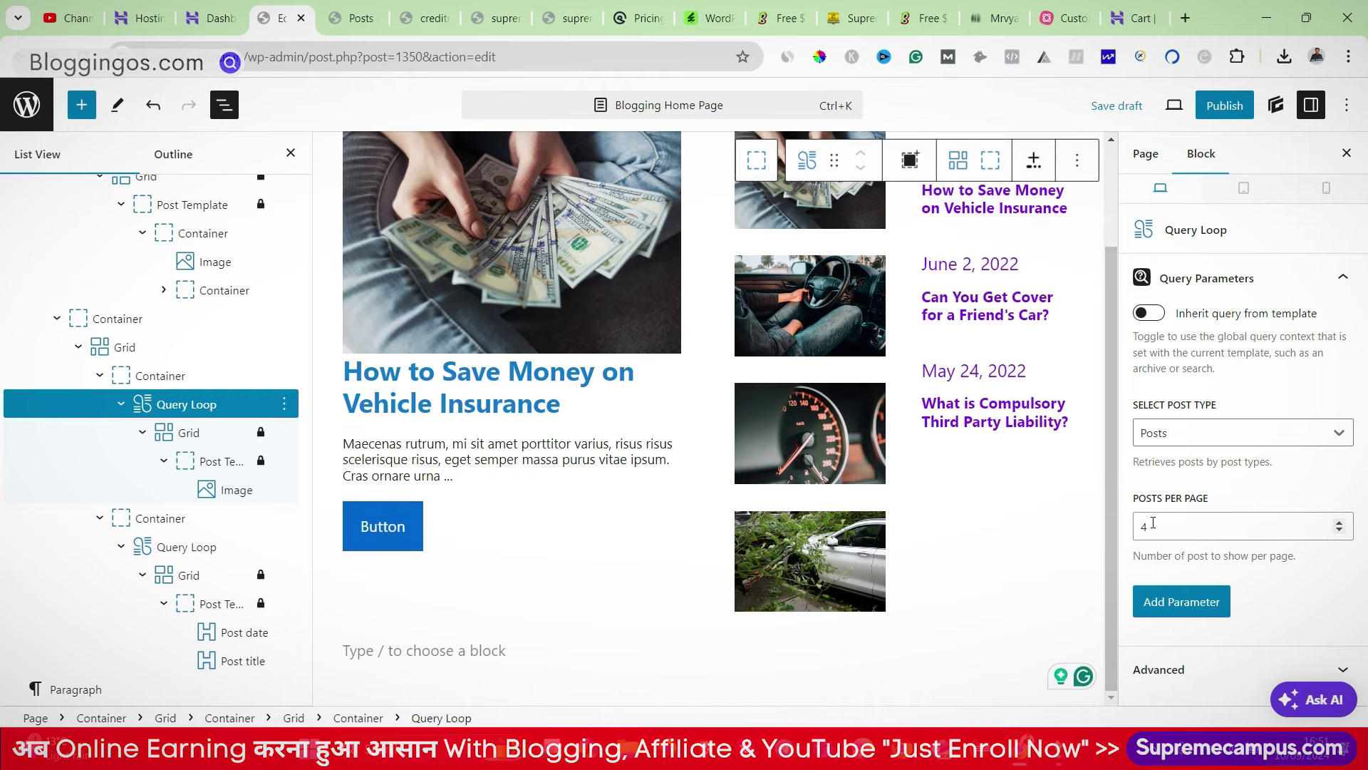
Step: Try 5 and 4 px bottom padding on the recent-post Image block and settle on 3 px
{"action": "left_click", "coordinate": [235, 489]}
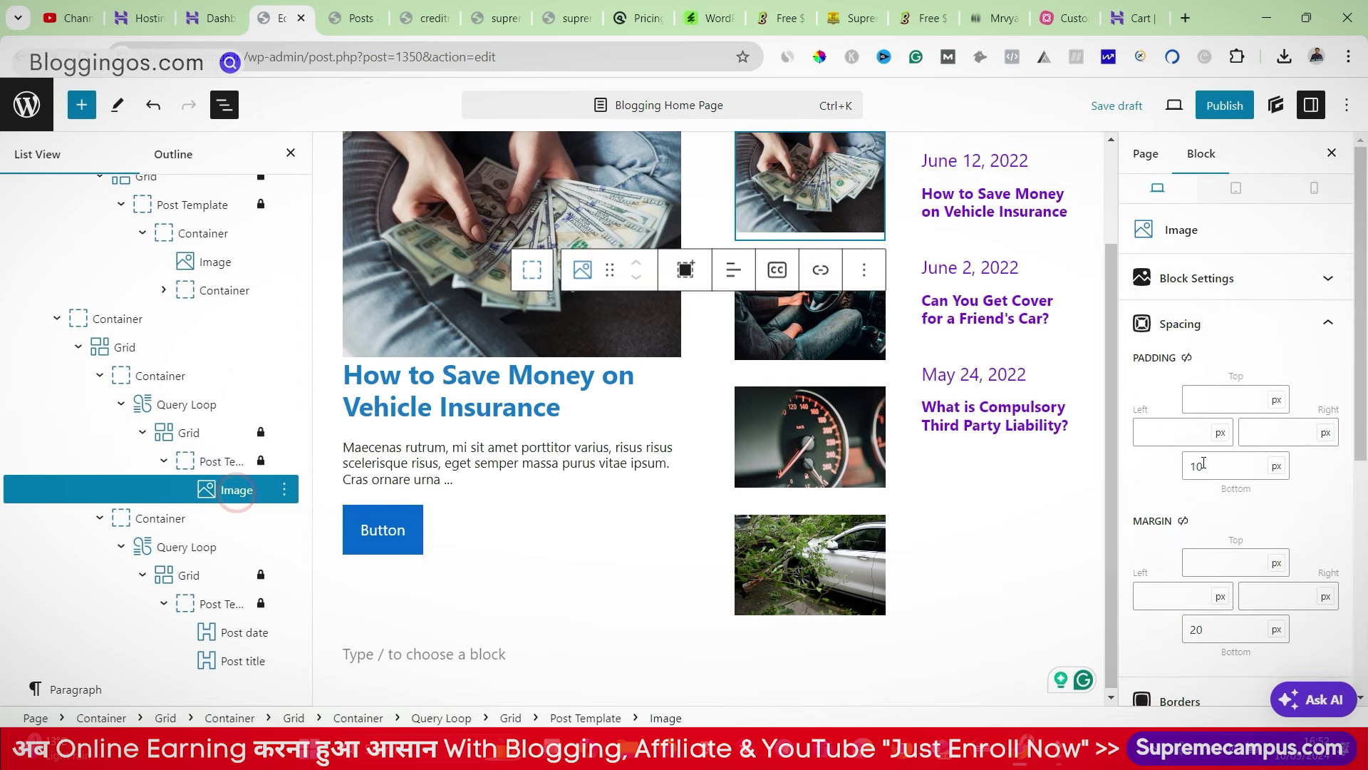
{"action": "left_click_drag", "start_coordinate": [1207, 468], "coordinate": [1169, 467]}
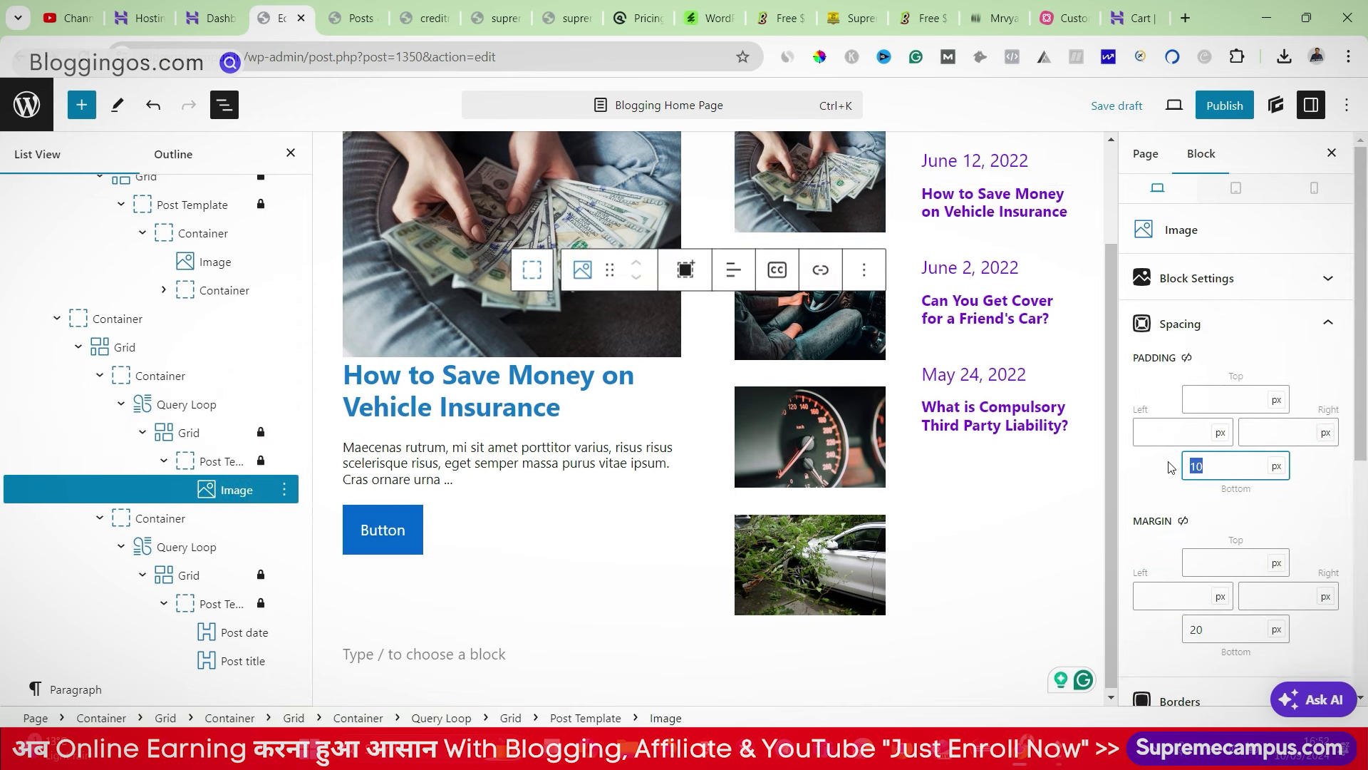
{"action": "type", "text": "5"}
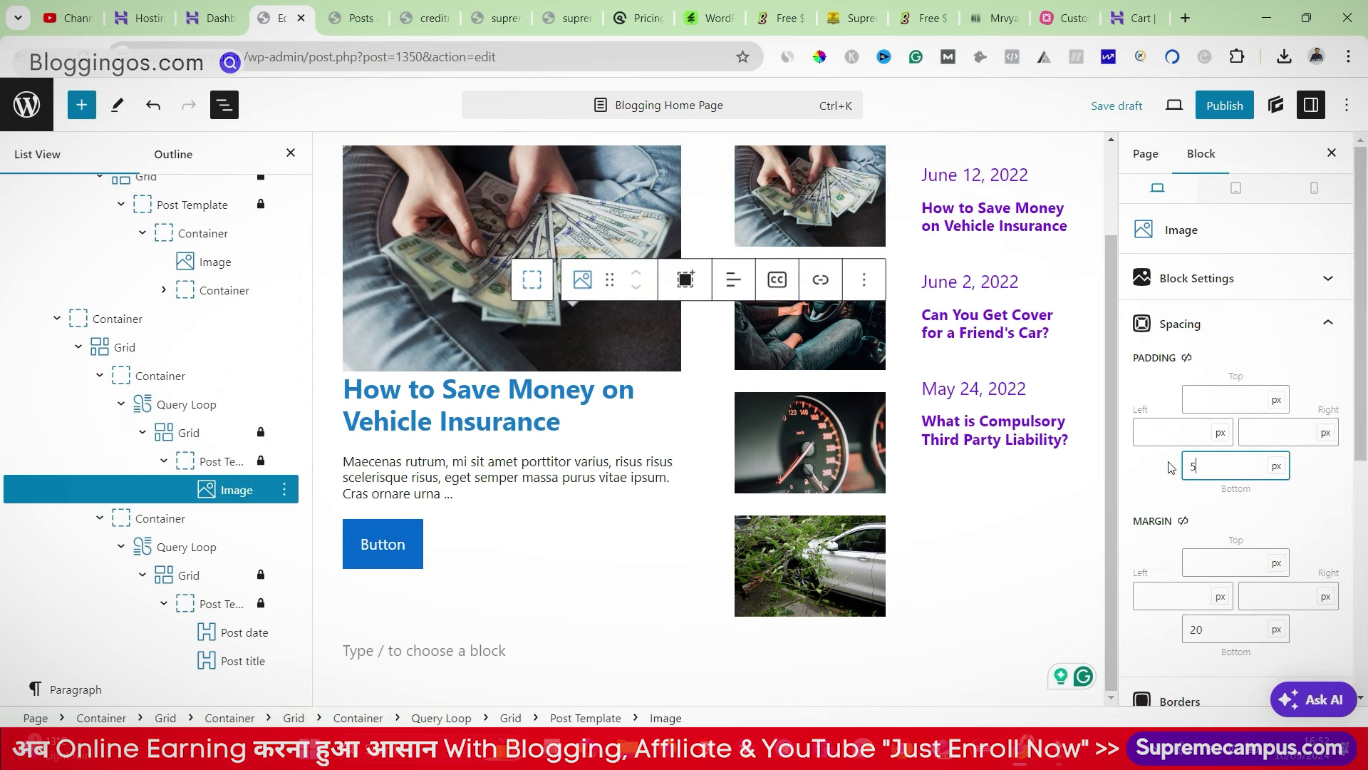
{"action": "key", "text": "Down"}
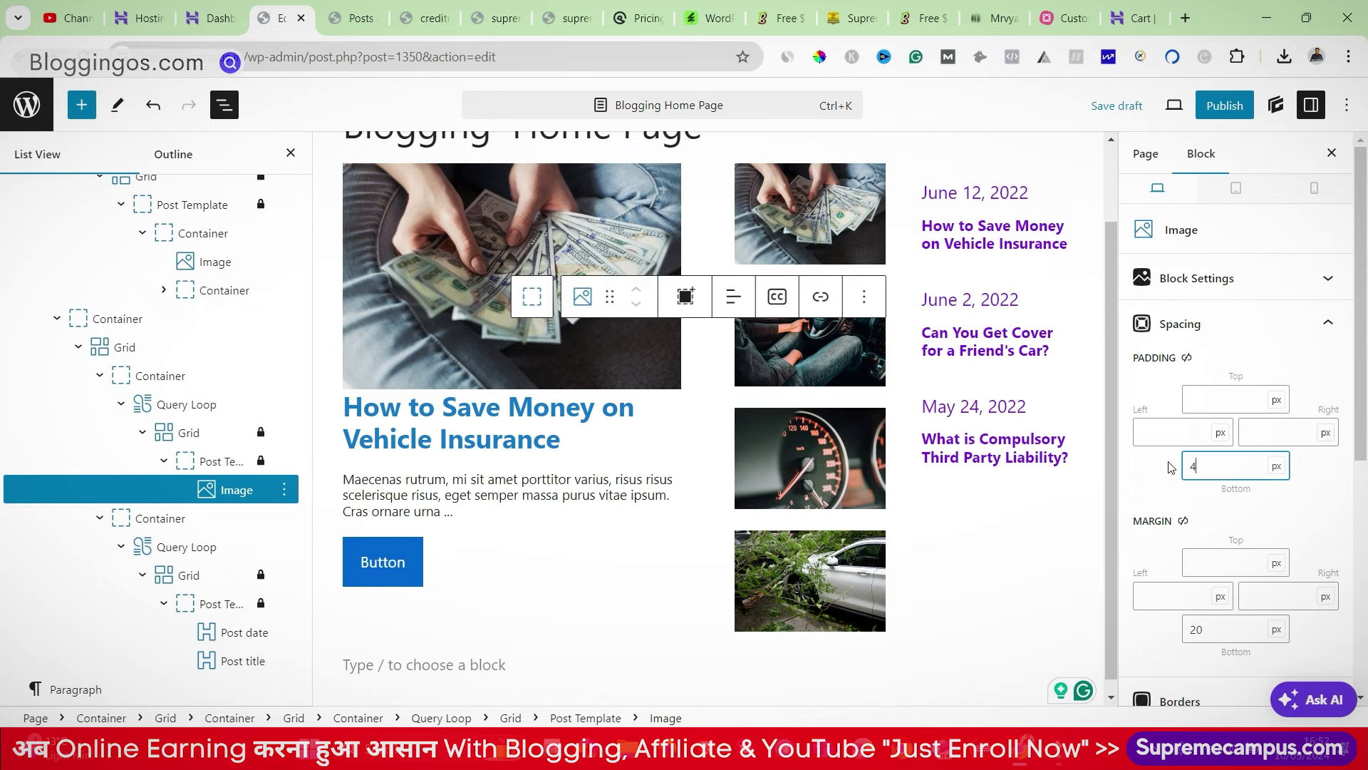
{"action": "key", "text": "Down"}
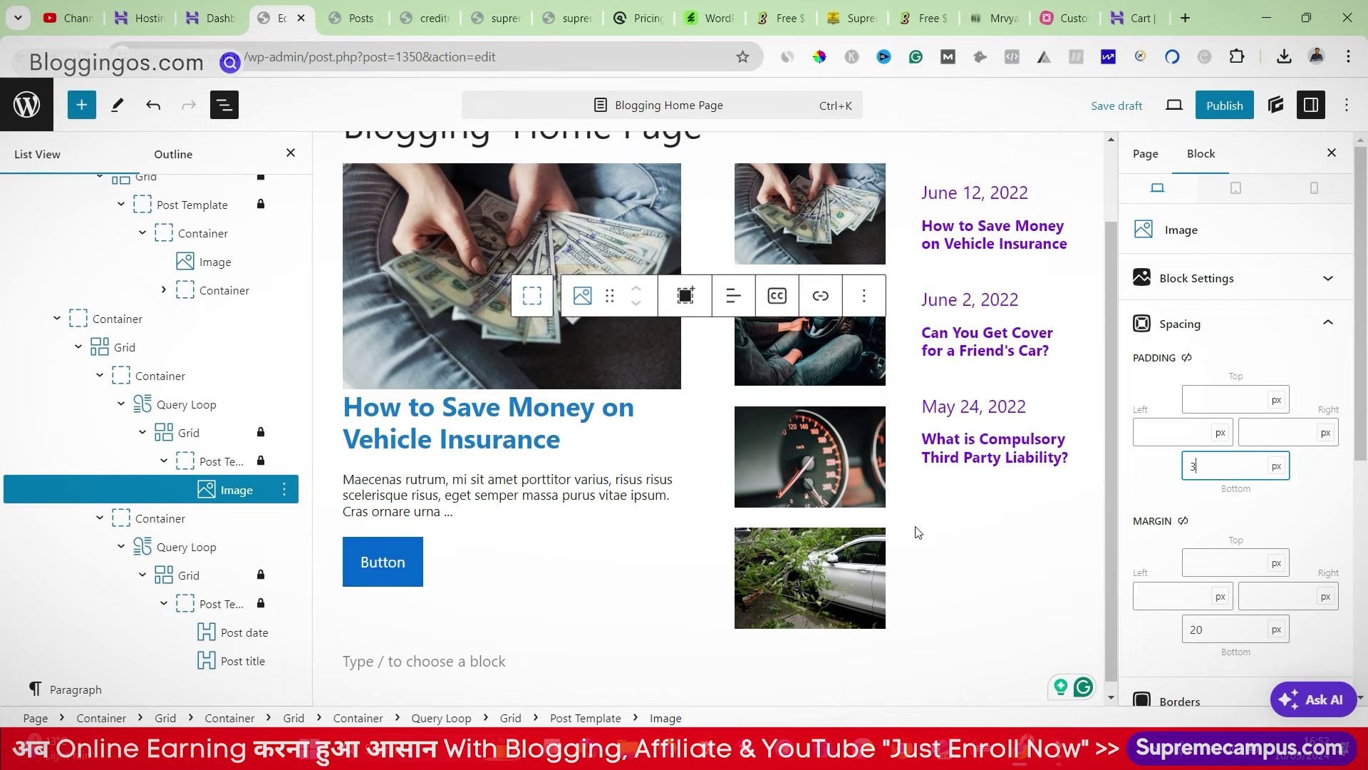
Step: Set the Query Loop of the recent-post dates and titles to show 4 posts per page
{"action": "left_click", "coordinate": [945, 568]}
{"action": "left_click", "coordinate": [975, 479]}
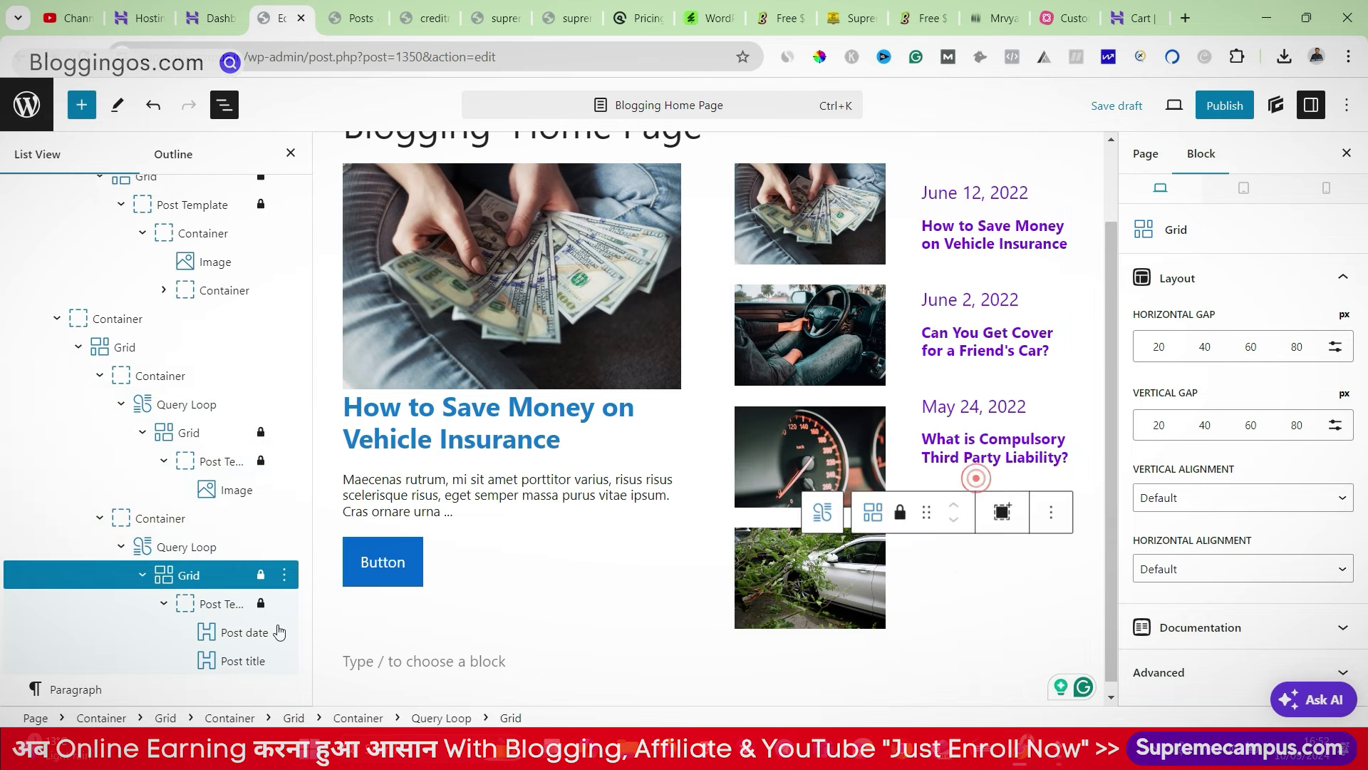
{"action": "left_click", "coordinate": [186, 546]}
{"action": "double_click", "coordinate": [1158, 526]}
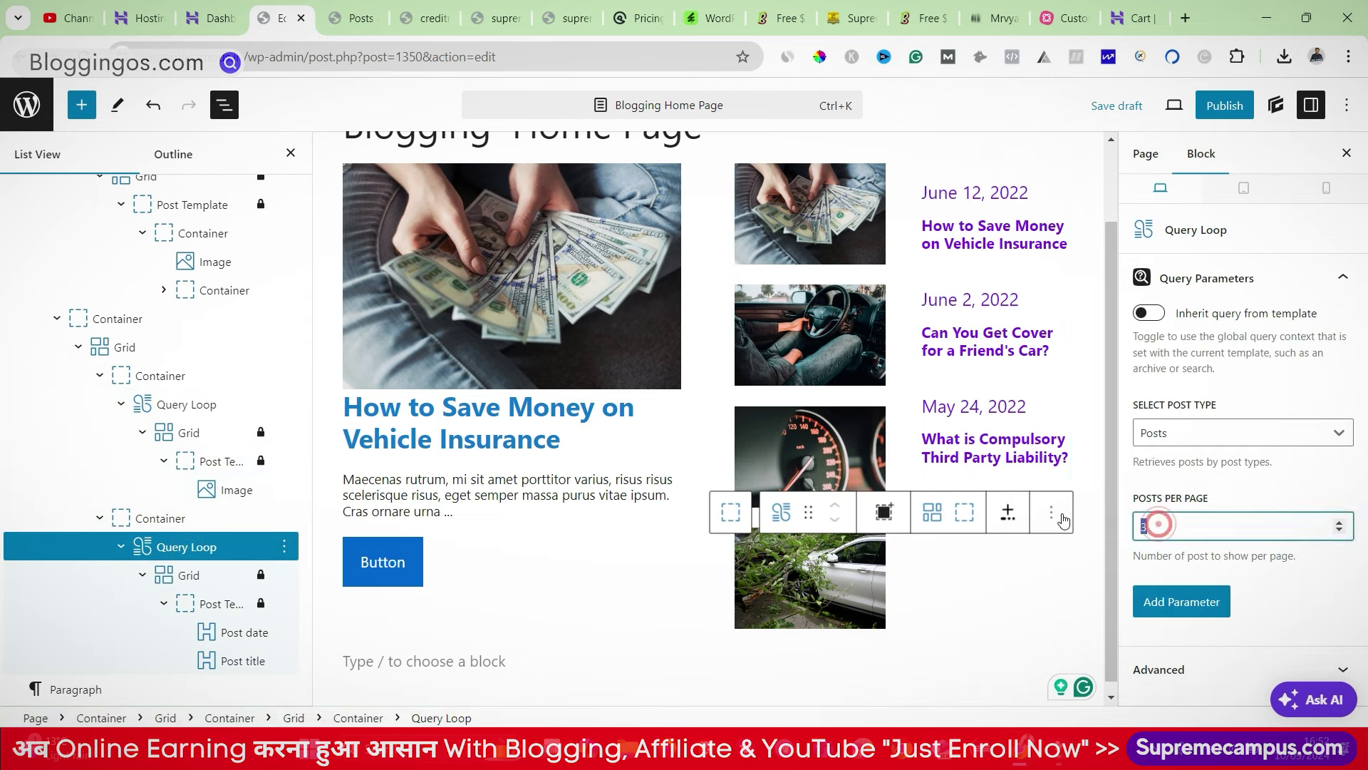
{"action": "type", "text": "4"}
{"action": "left_click", "coordinate": [1062, 619]}
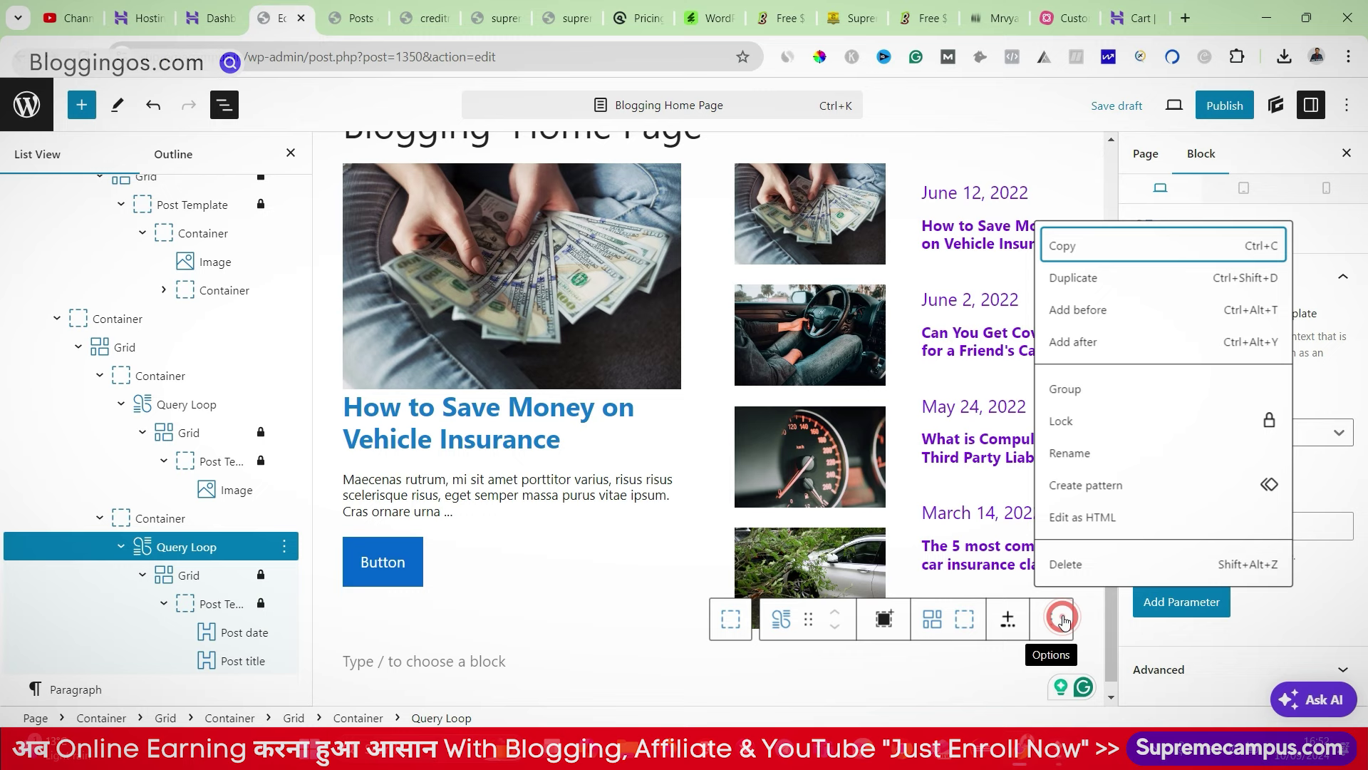
{"action": "left_click", "coordinate": [1012, 686]}
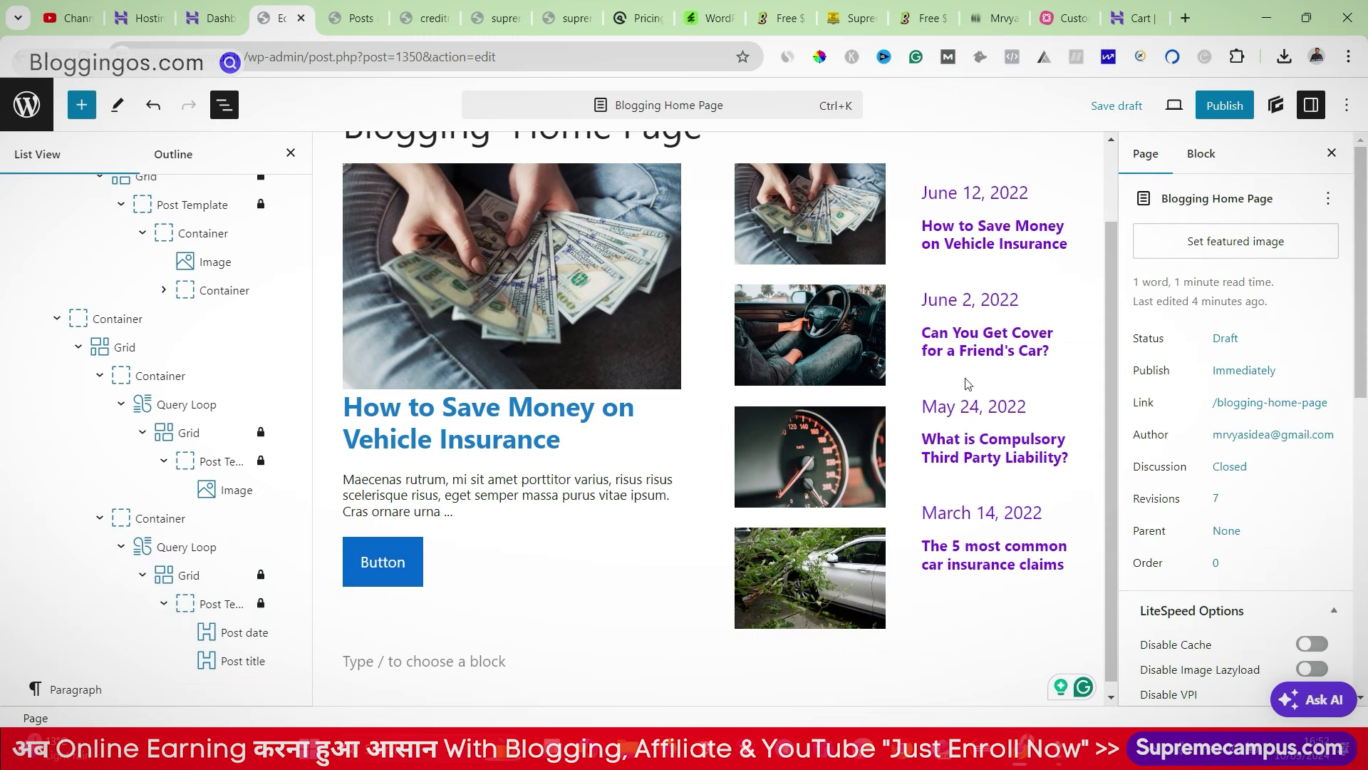
Step: Set the grid item width of the container holding the recent-post images to 33%
{"action": "scroll", "coordinate": [938, 321], "scroll_direction": "up", "scroll_amount": 2}
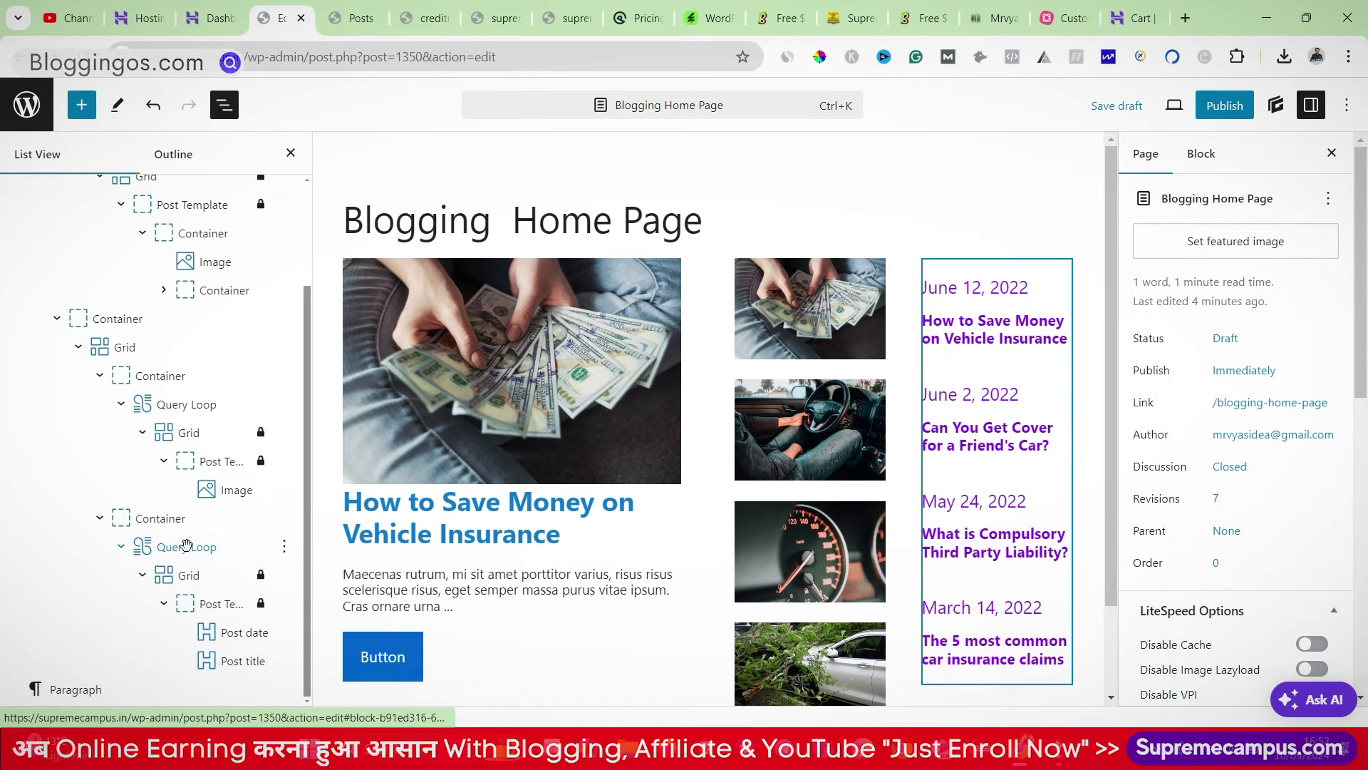
{"action": "left_click", "coordinate": [187, 570]}
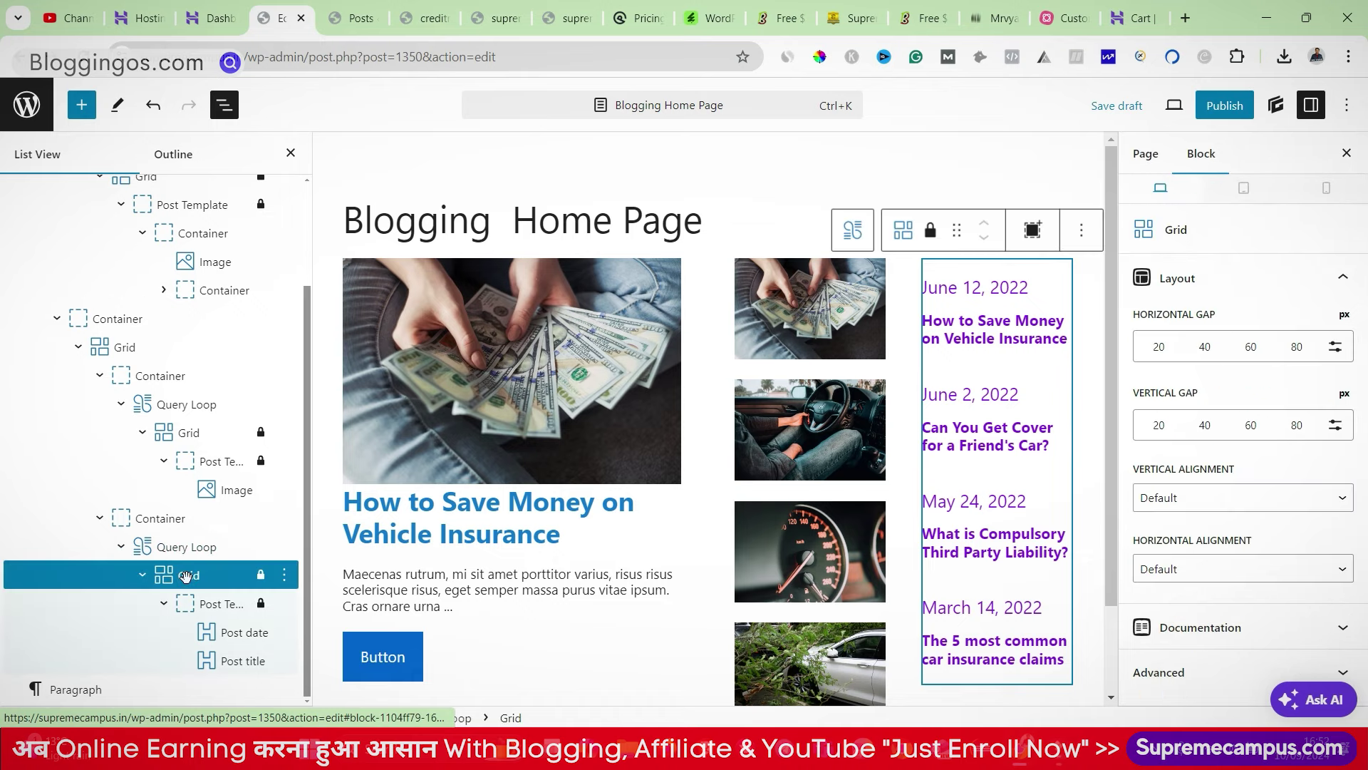
{"action": "left_click", "coordinate": [148, 374]}
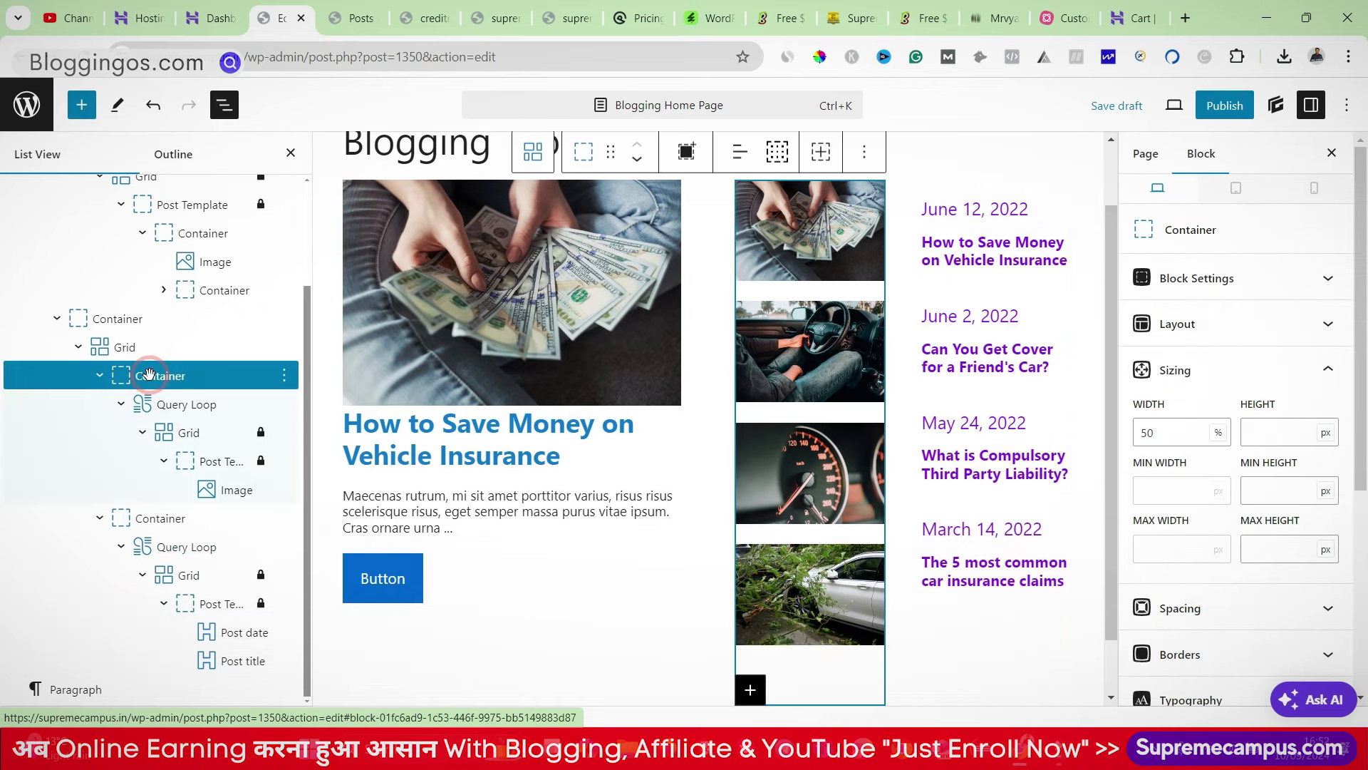
{"action": "left_click", "coordinate": [1272, 324]}
{"action": "left_click", "coordinate": [1227, 188]}
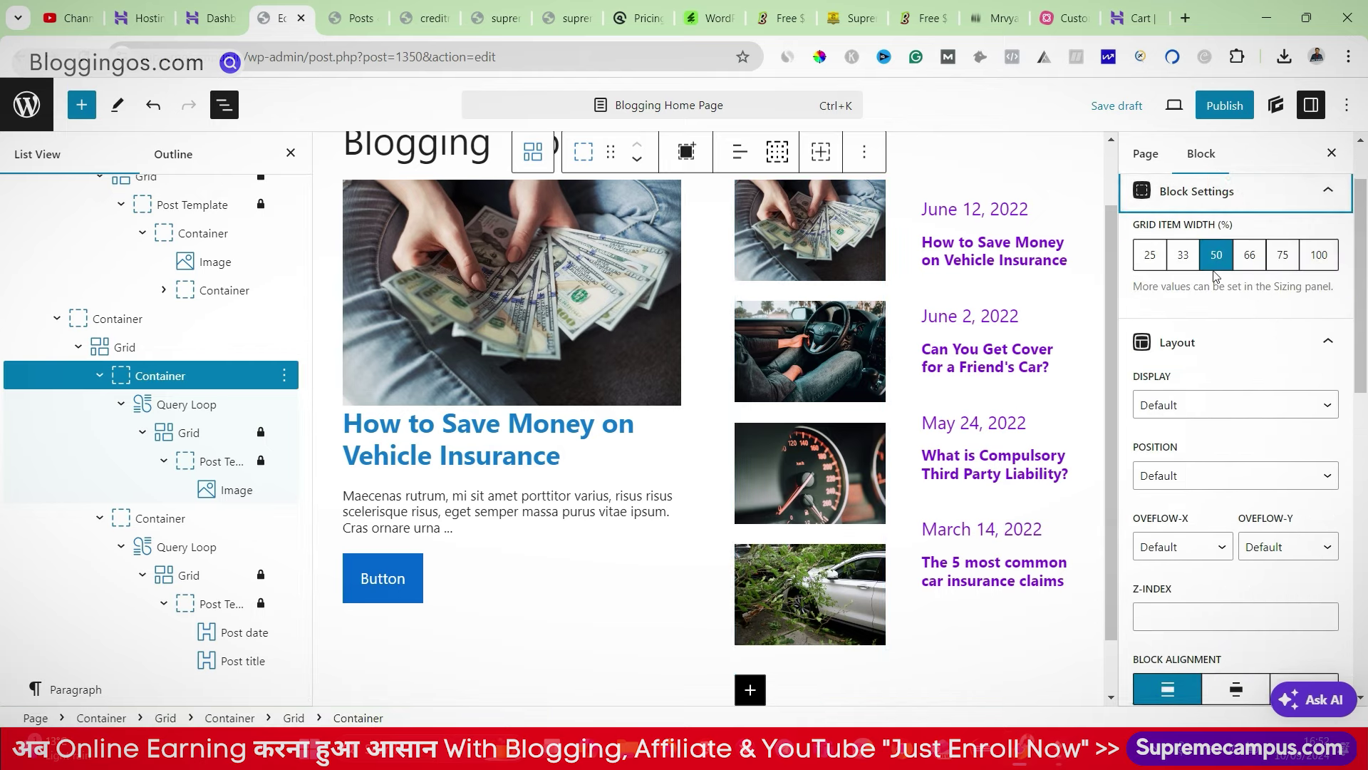
{"action": "left_click", "coordinate": [1189, 343]}
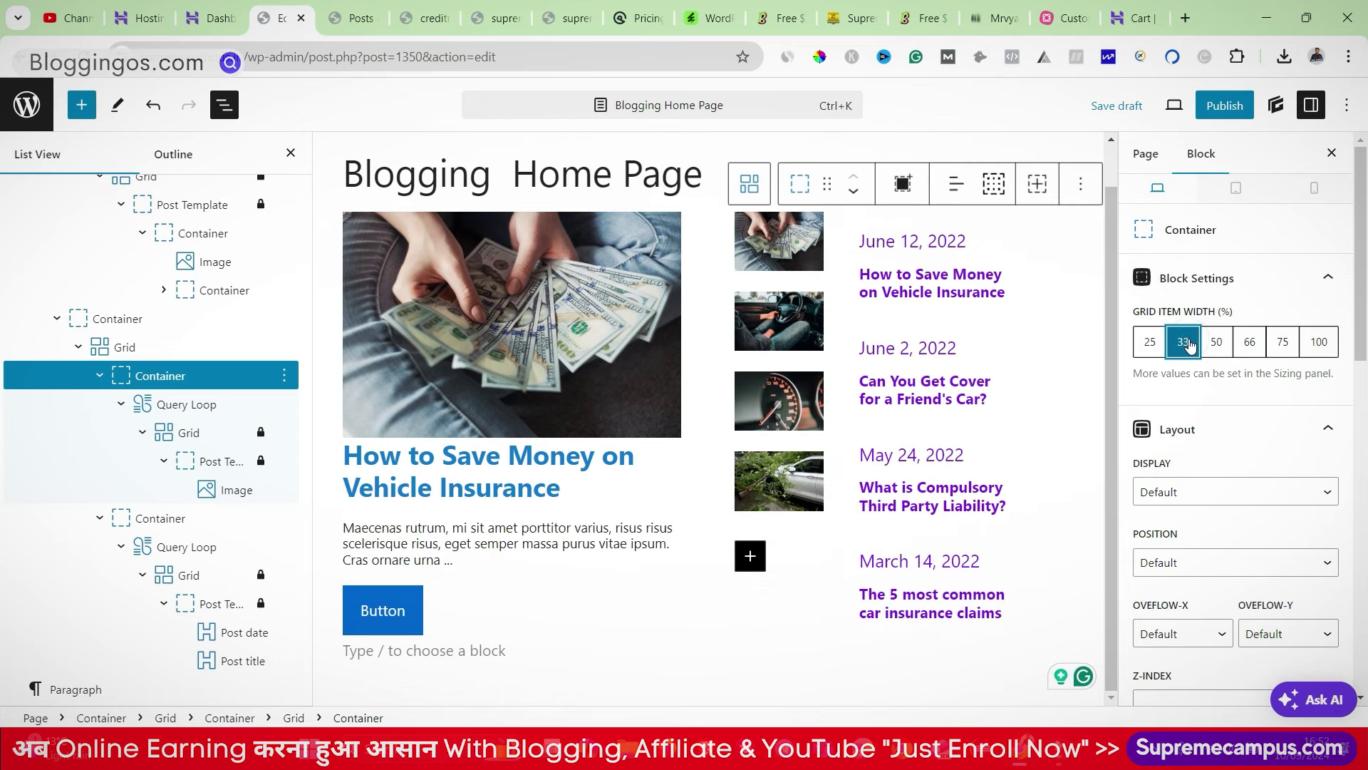
{"action": "scroll", "coordinate": [855, 498], "scroll_direction": "up", "scroll_amount": 1}
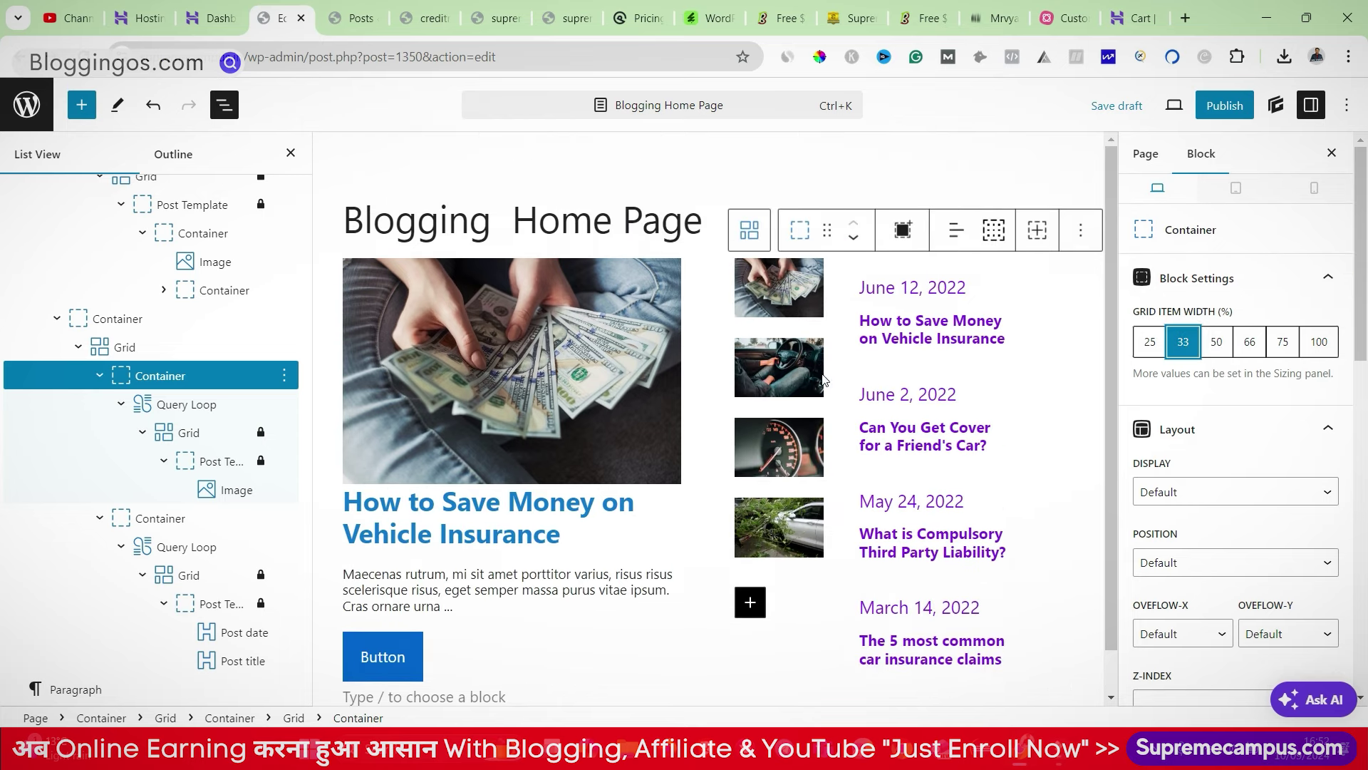
{"action": "key", "text": "ctrl+s"}
{"action": "left_click", "coordinate": [790, 614]}
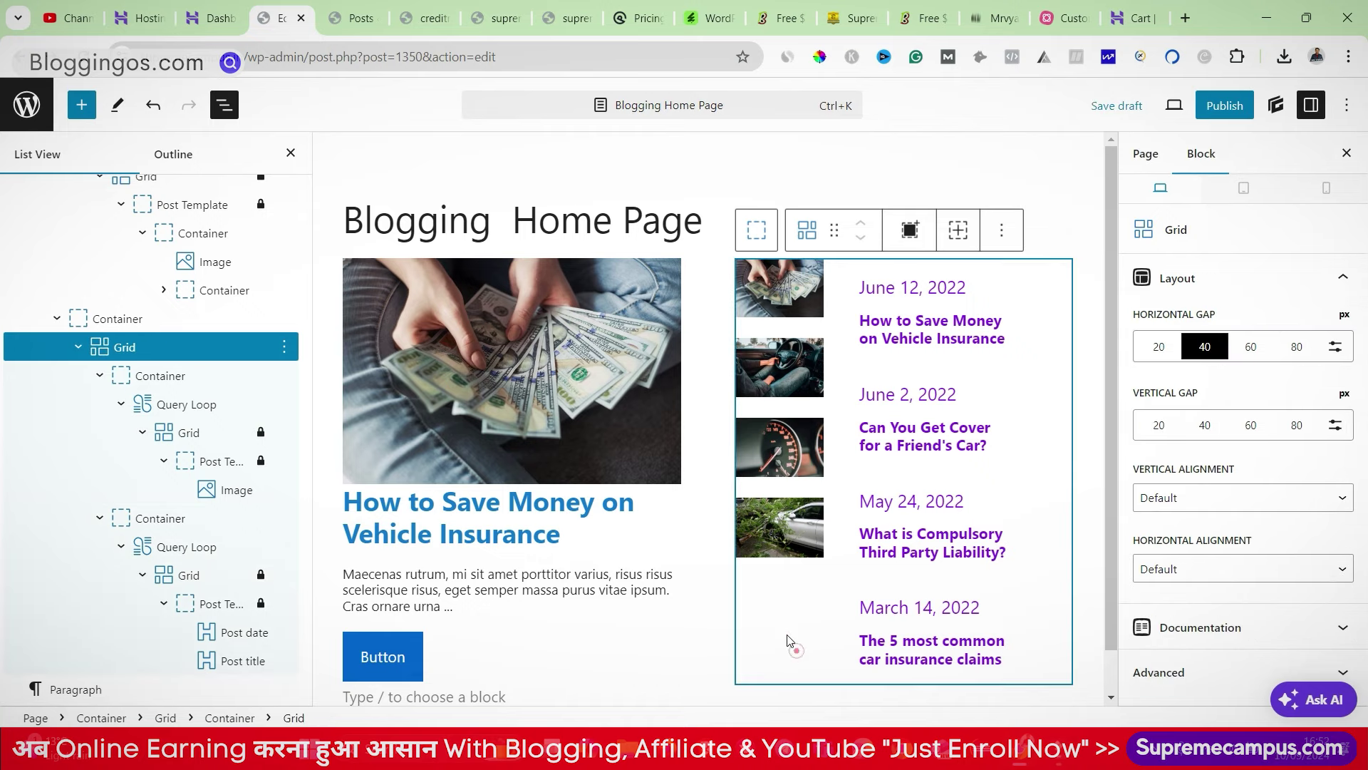
{"action": "left_click", "coordinate": [795, 648]}
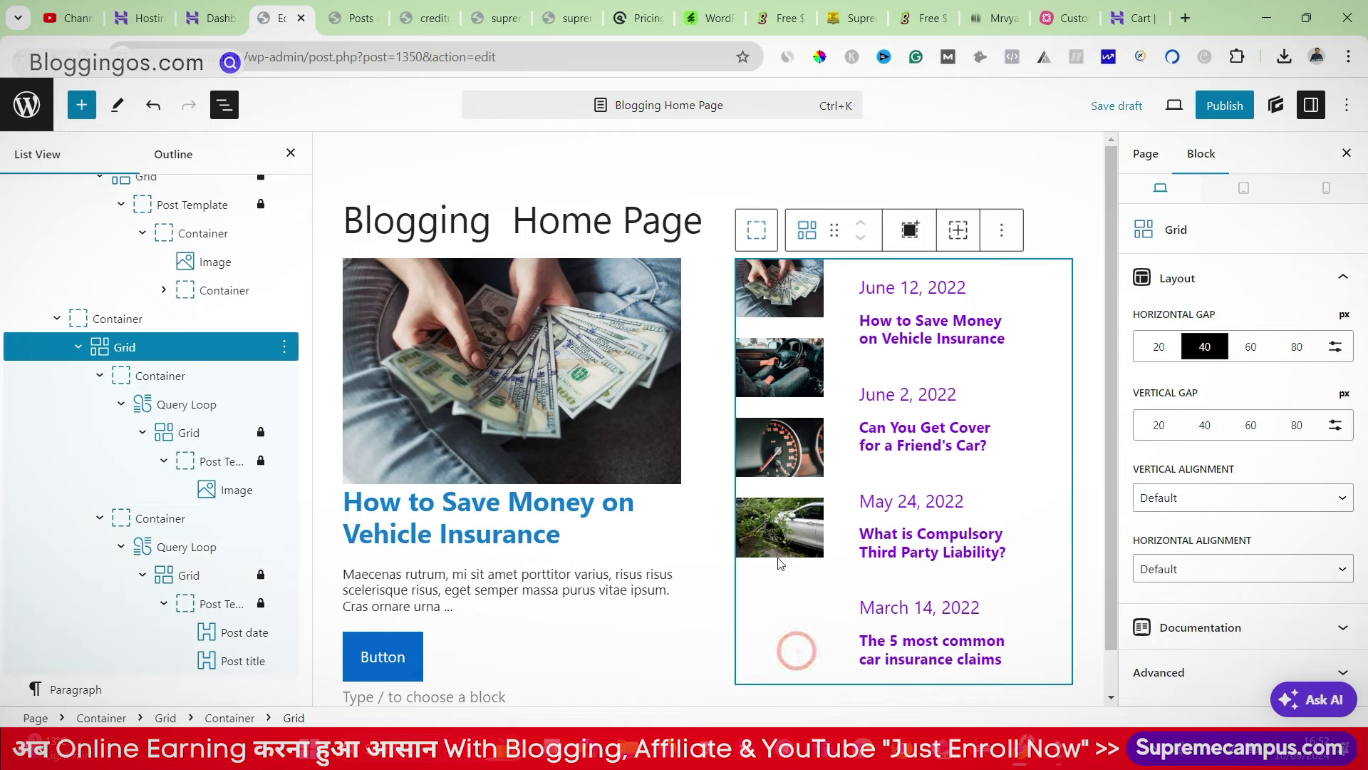
{"action": "left_click", "coordinate": [192, 404]}
{"action": "double_click", "coordinate": [1149, 527]}
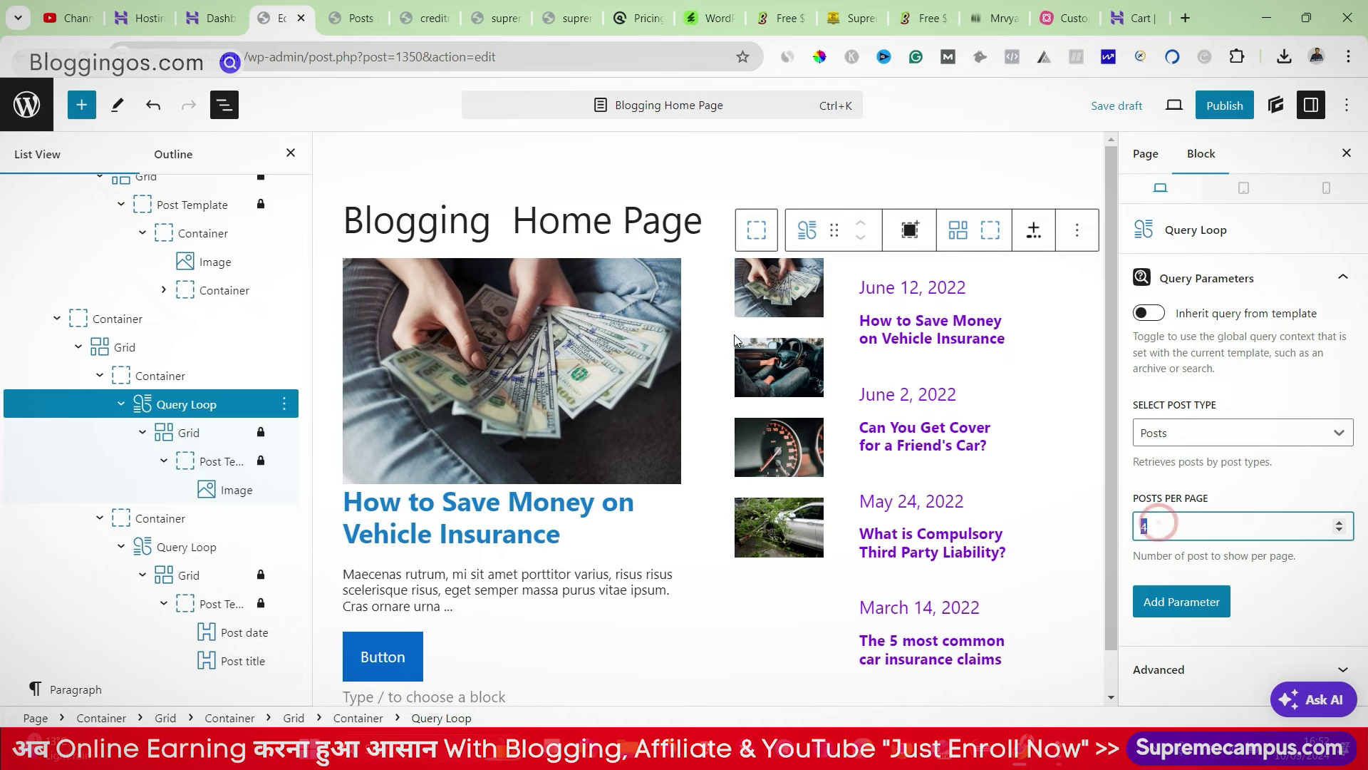
{"action": "left_click", "coordinate": [1016, 382]}
Step: Clear the top padding of the post date headline in the recent-posts list
{"action": "scroll", "coordinate": [340, 547], "scroll_direction": "down", "scroll_amount": 1}
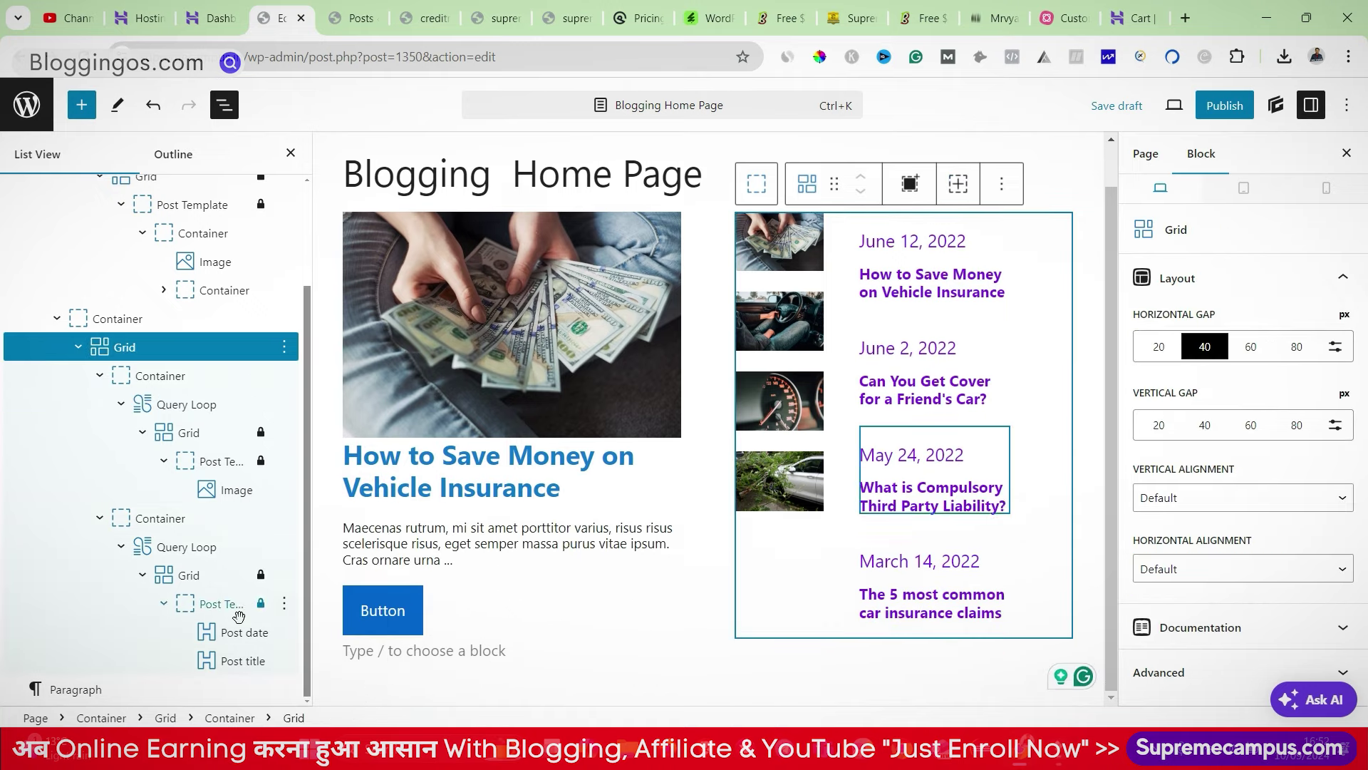
{"action": "left_click", "coordinate": [242, 632]}
{"action": "double_click", "coordinate": [1184, 456]}
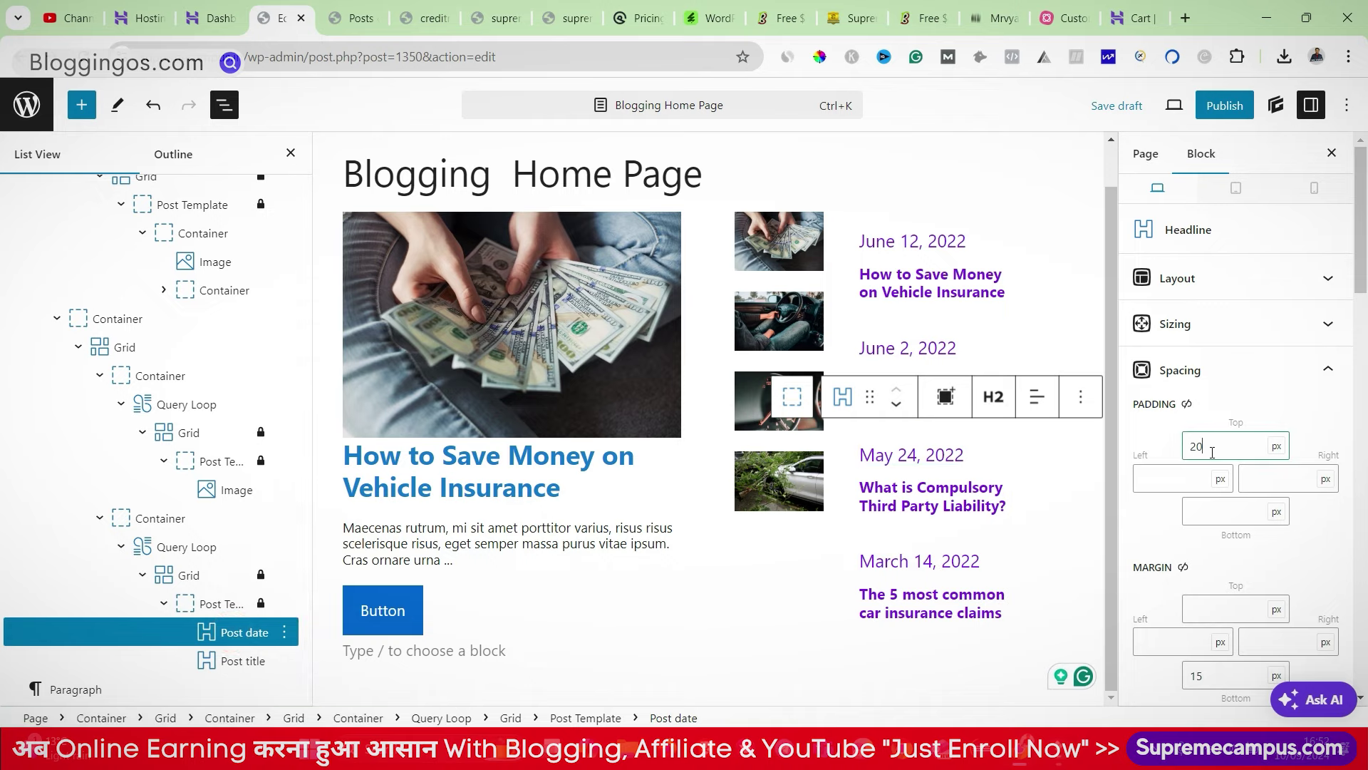
{"action": "key", "text": "BackSpace"}
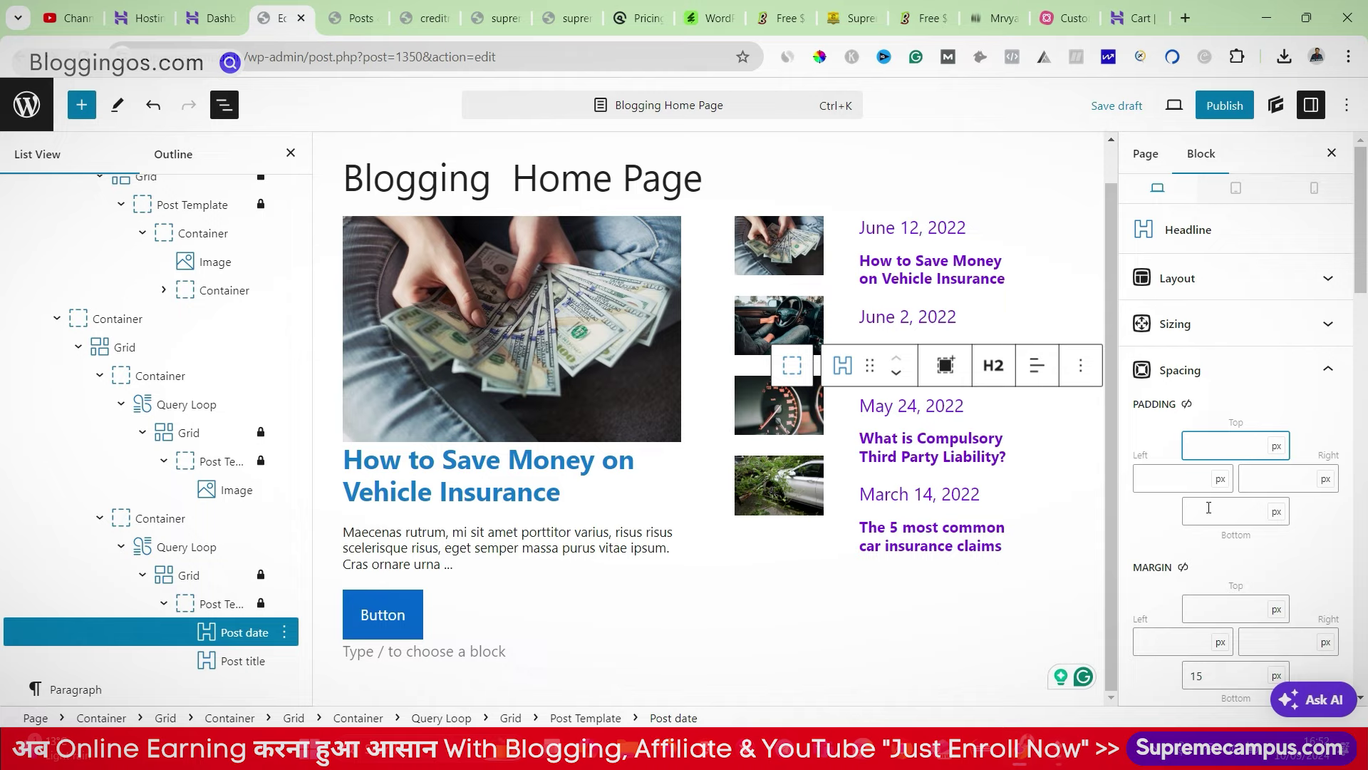
{"action": "left_click", "coordinate": [233, 663]}
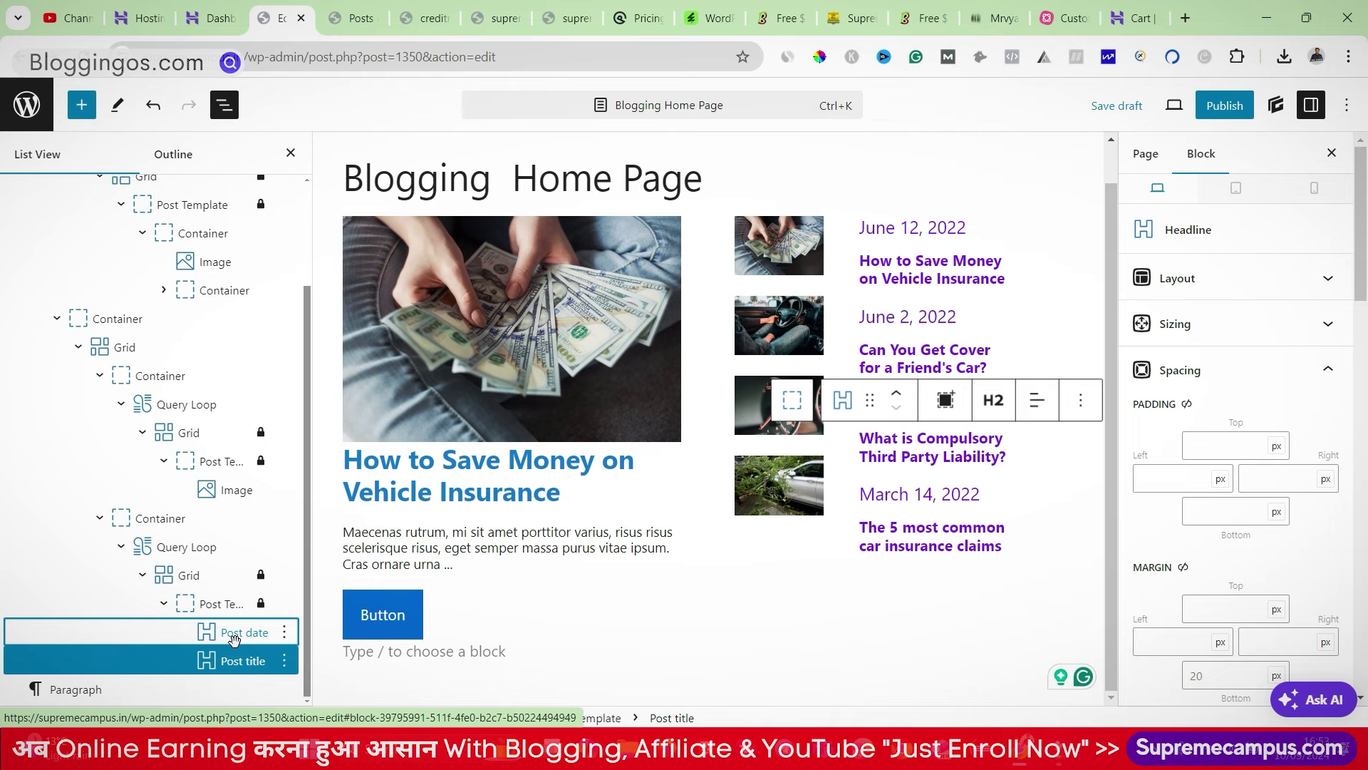
{"action": "left_click", "coordinate": [236, 635]}
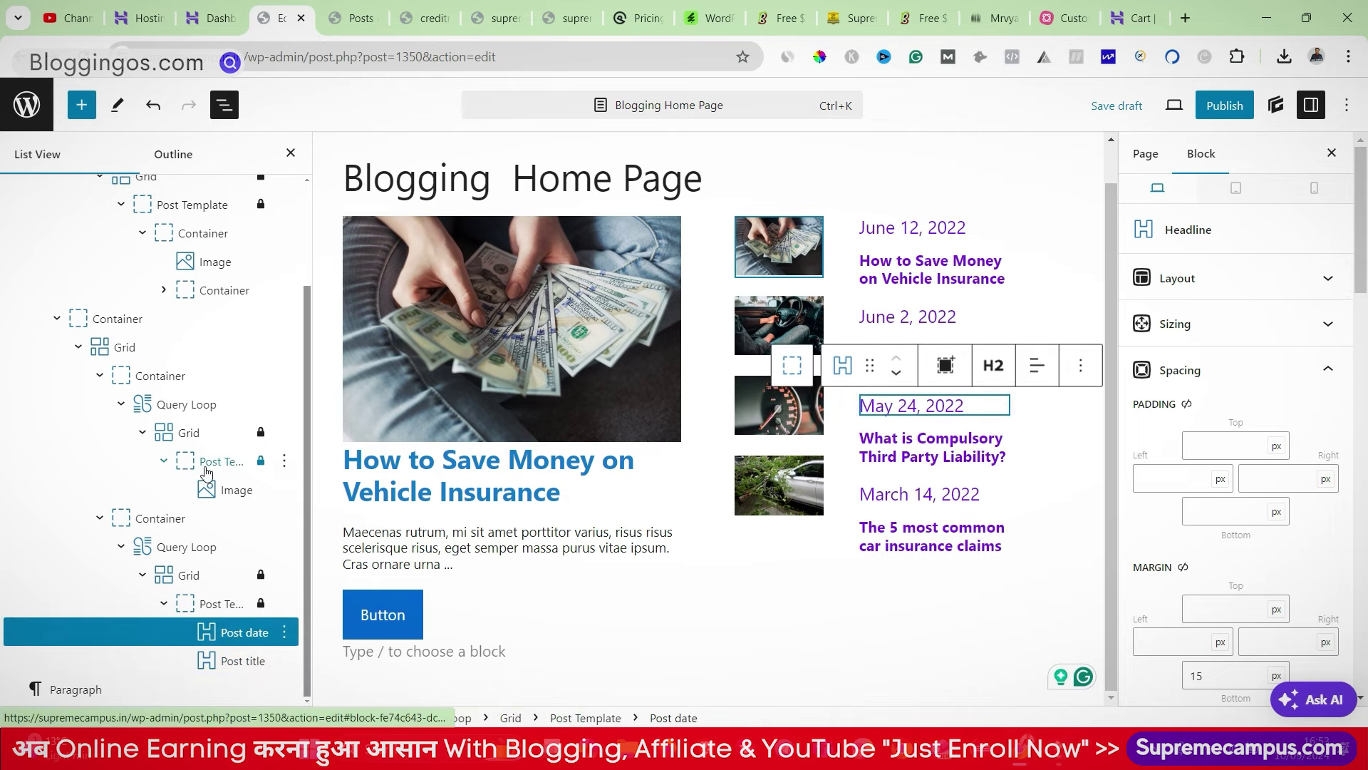
Step: Try larger bottom paddings on the recent-post Image block, including 7 and 8 px, and settle on 10 px
{"action": "left_click", "coordinate": [231, 489]}
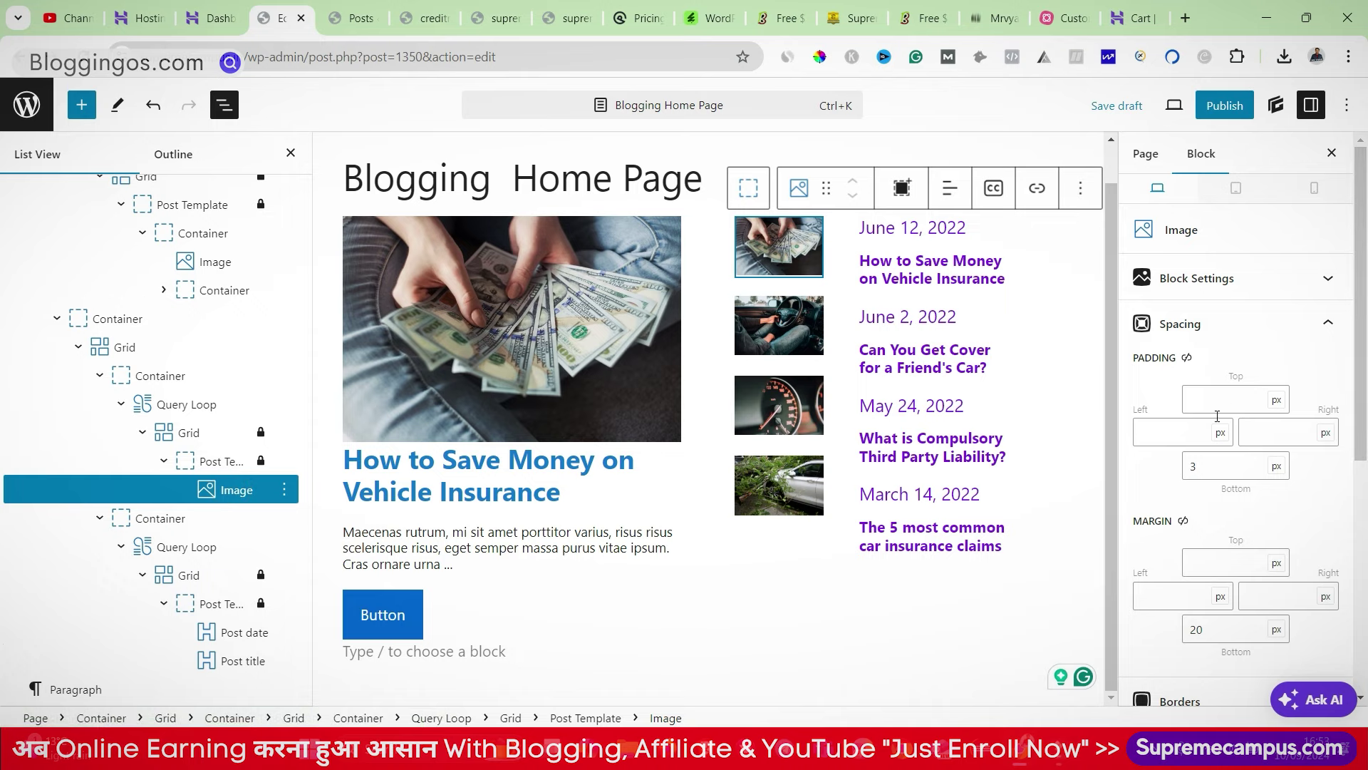
{"action": "left_click", "coordinate": [1200, 466]}
{"action": "double_click", "coordinate": [1201, 466]}
{"action": "type", "text": "5"}
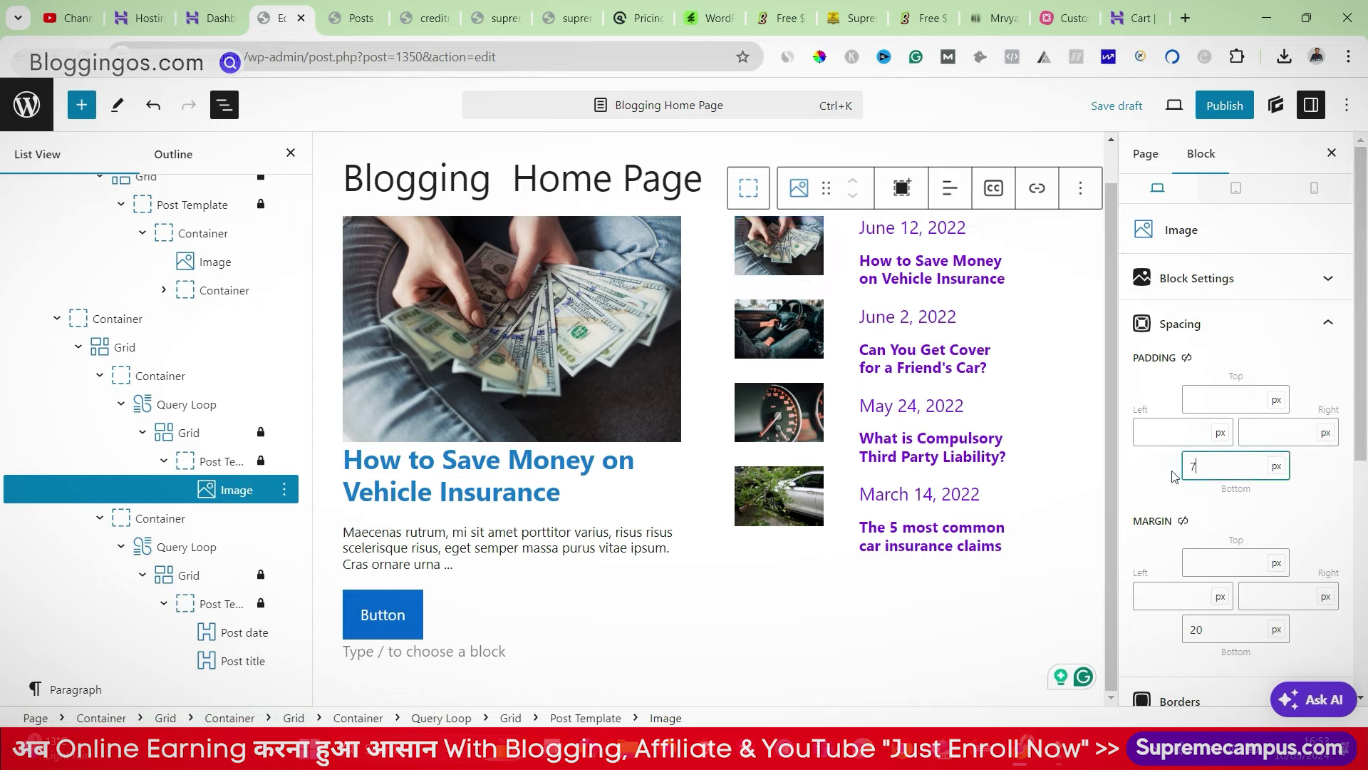
{"action": "type", "text": "8"}
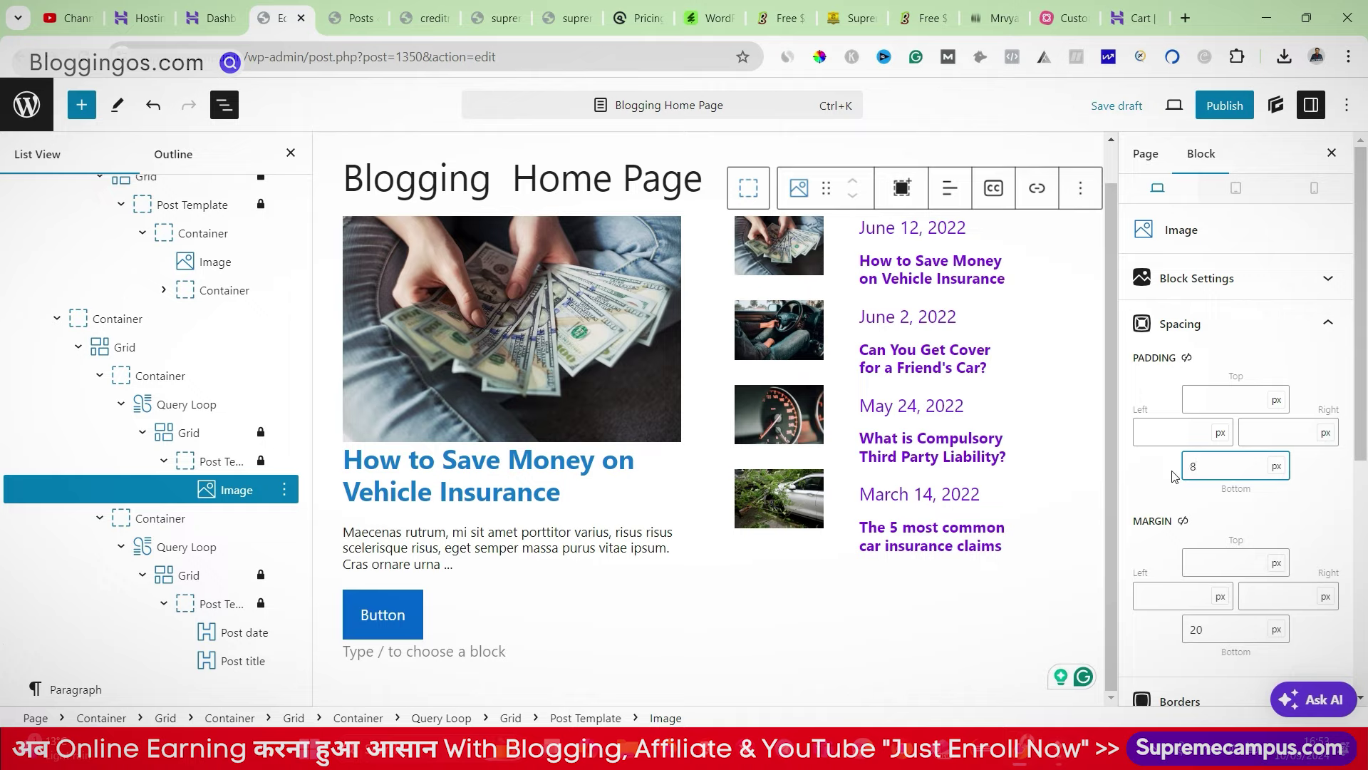
{"action": "key", "text": "BackSpace"}
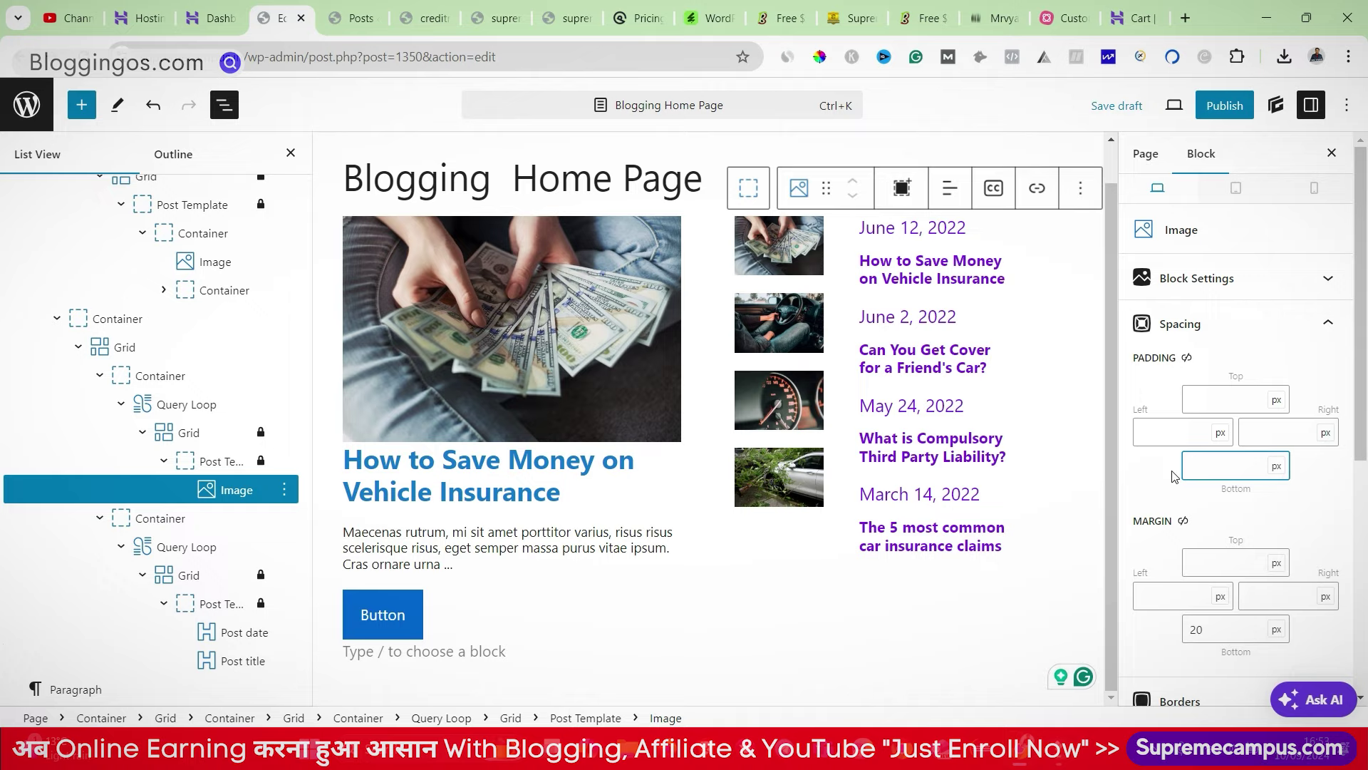
{"action": "type", "text": "10"}
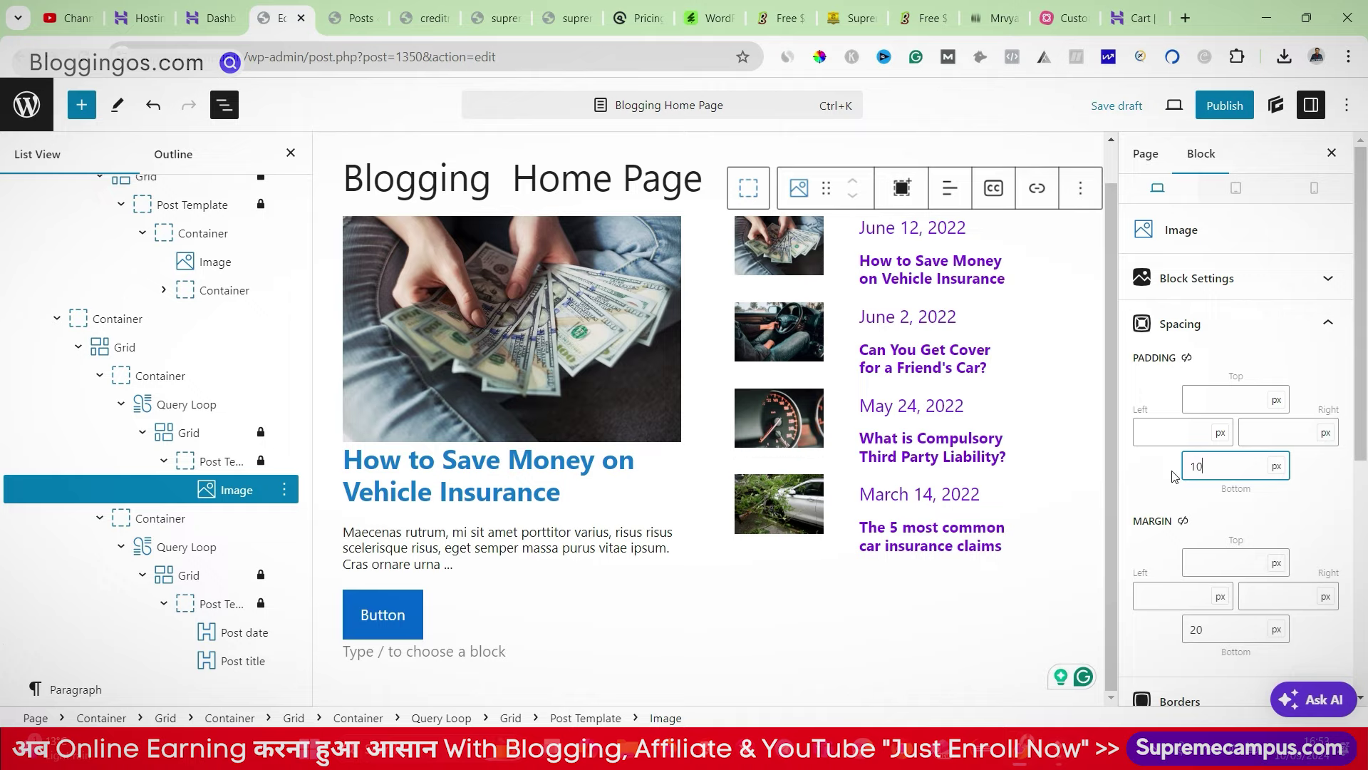
Step: Save the draft and check the recent-post thumbnails, dates and titles in a new-tab page preview
{"action": "left_click", "coordinate": [1115, 105]}
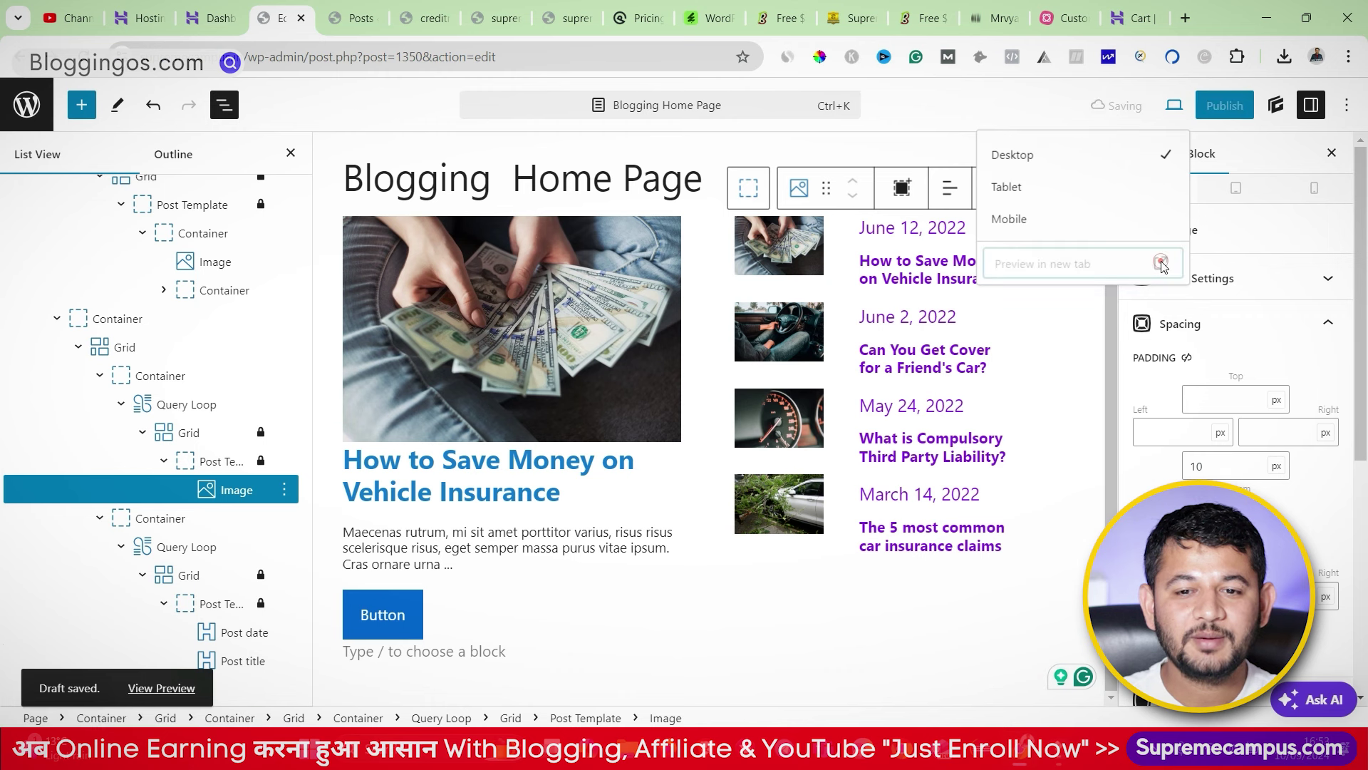
{"action": "left_click", "coordinate": [1158, 263]}
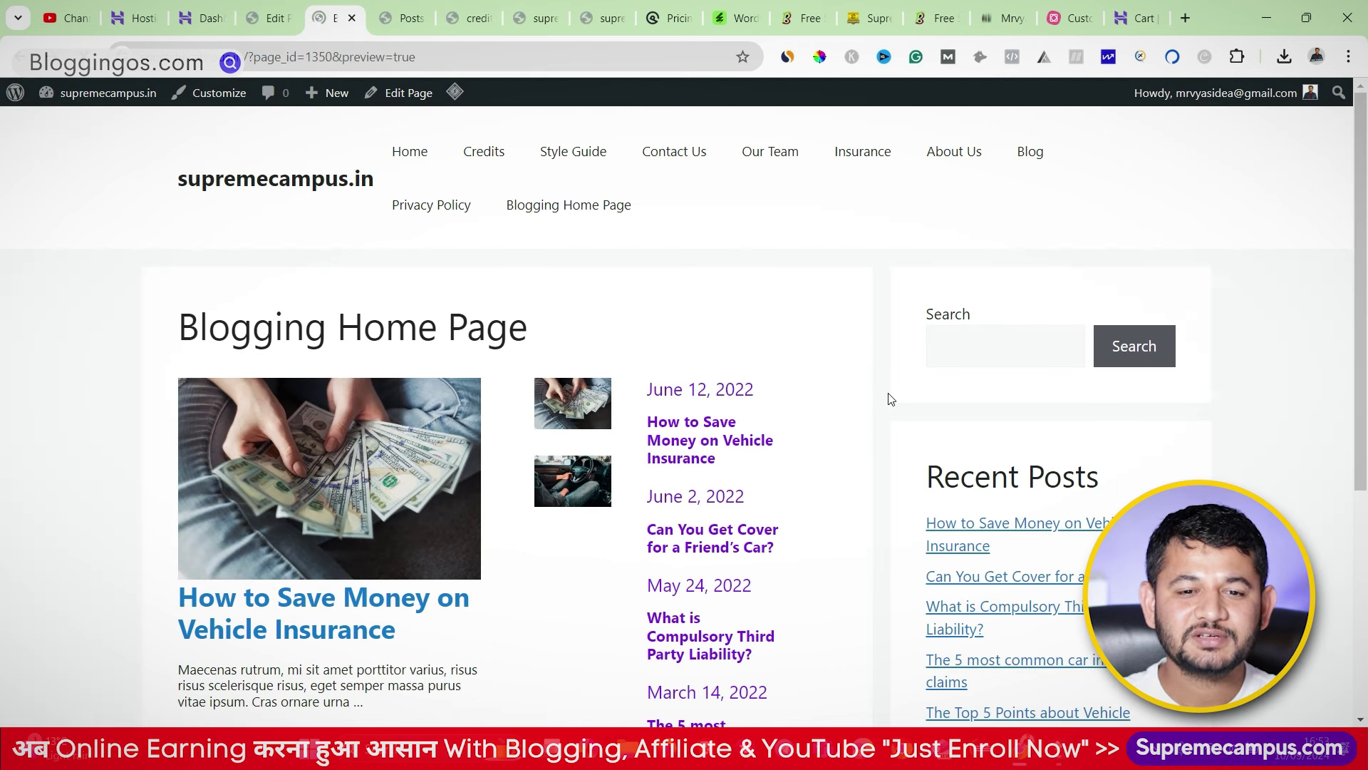
{"action": "scroll", "coordinate": [514, 460], "scroll_direction": "down", "scroll_amount": 5}
{"action": "scroll", "coordinate": [513, 455], "scroll_direction": "up", "scroll_amount": 3}
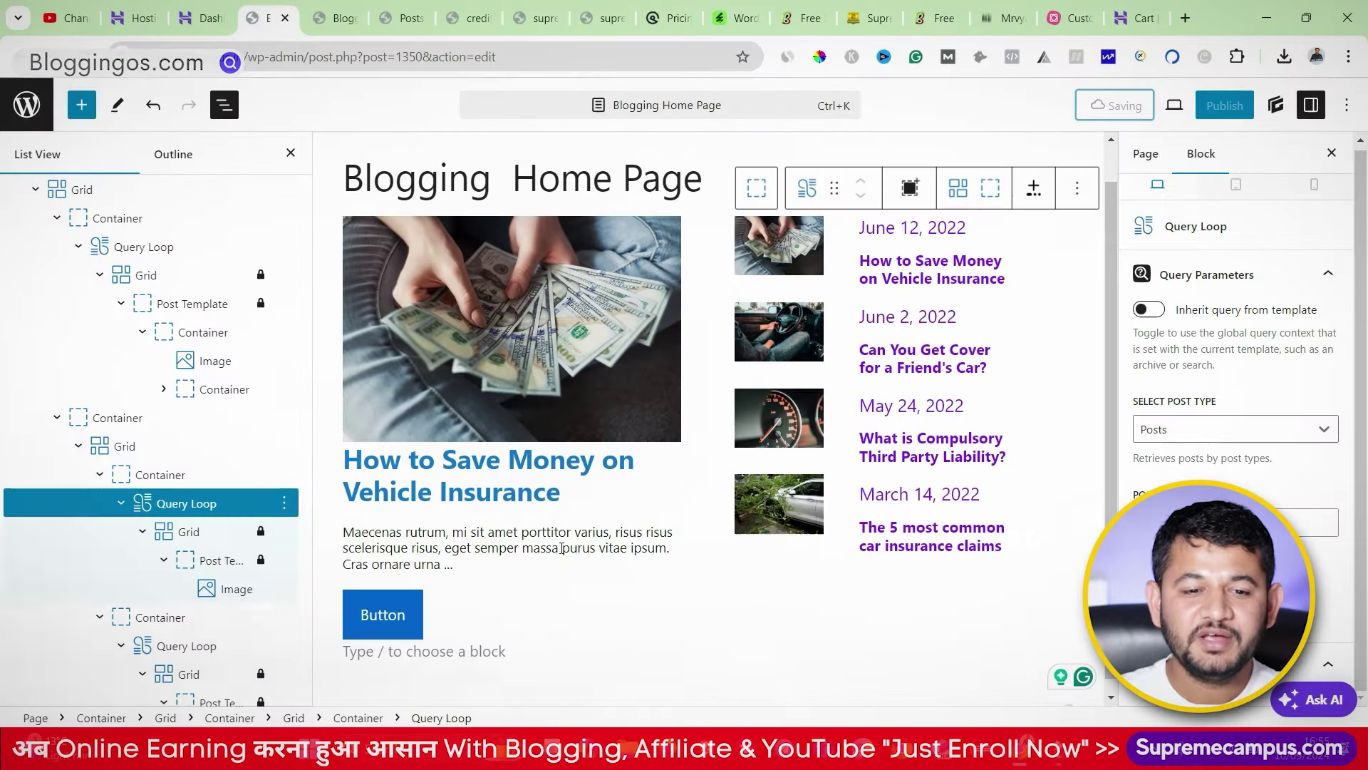
{"action": "key", "text": "ctrl+s"}
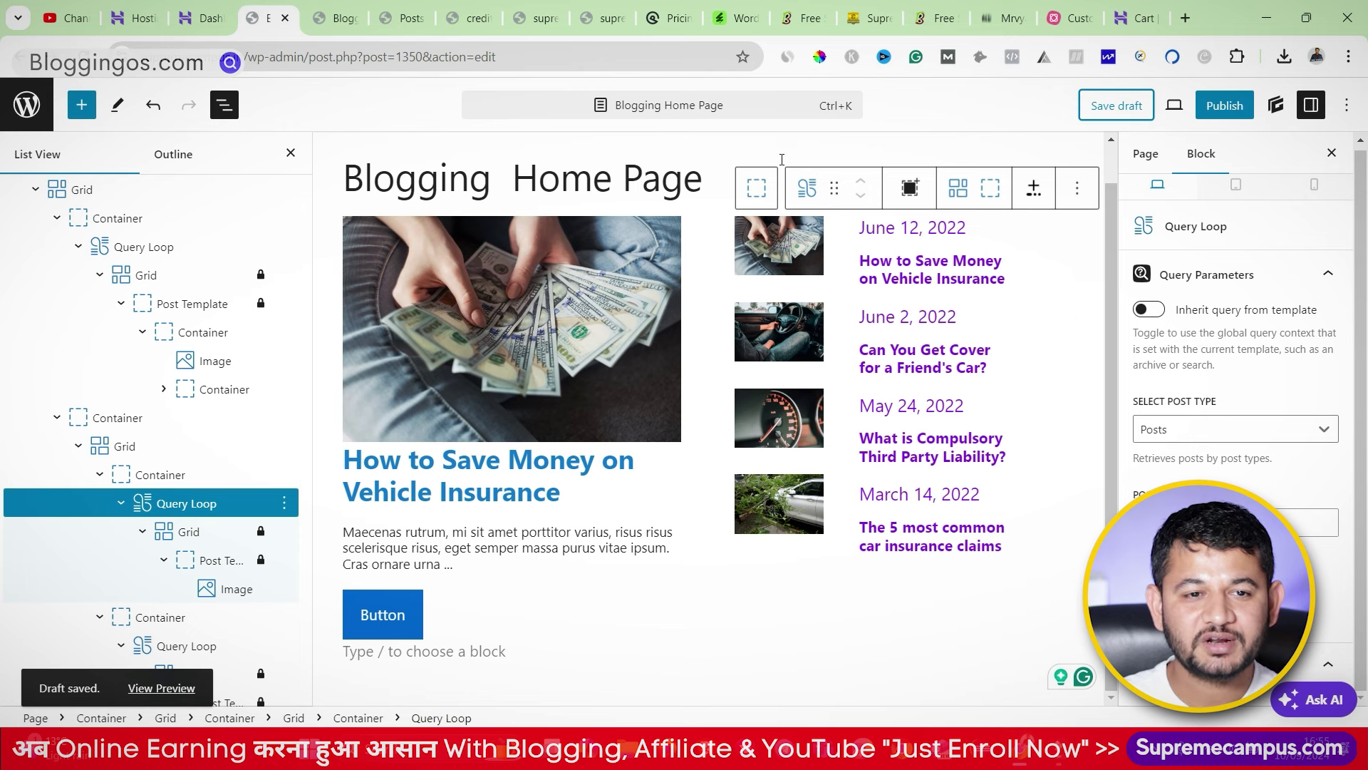
{"action": "left_click", "coordinate": [322, 20]}
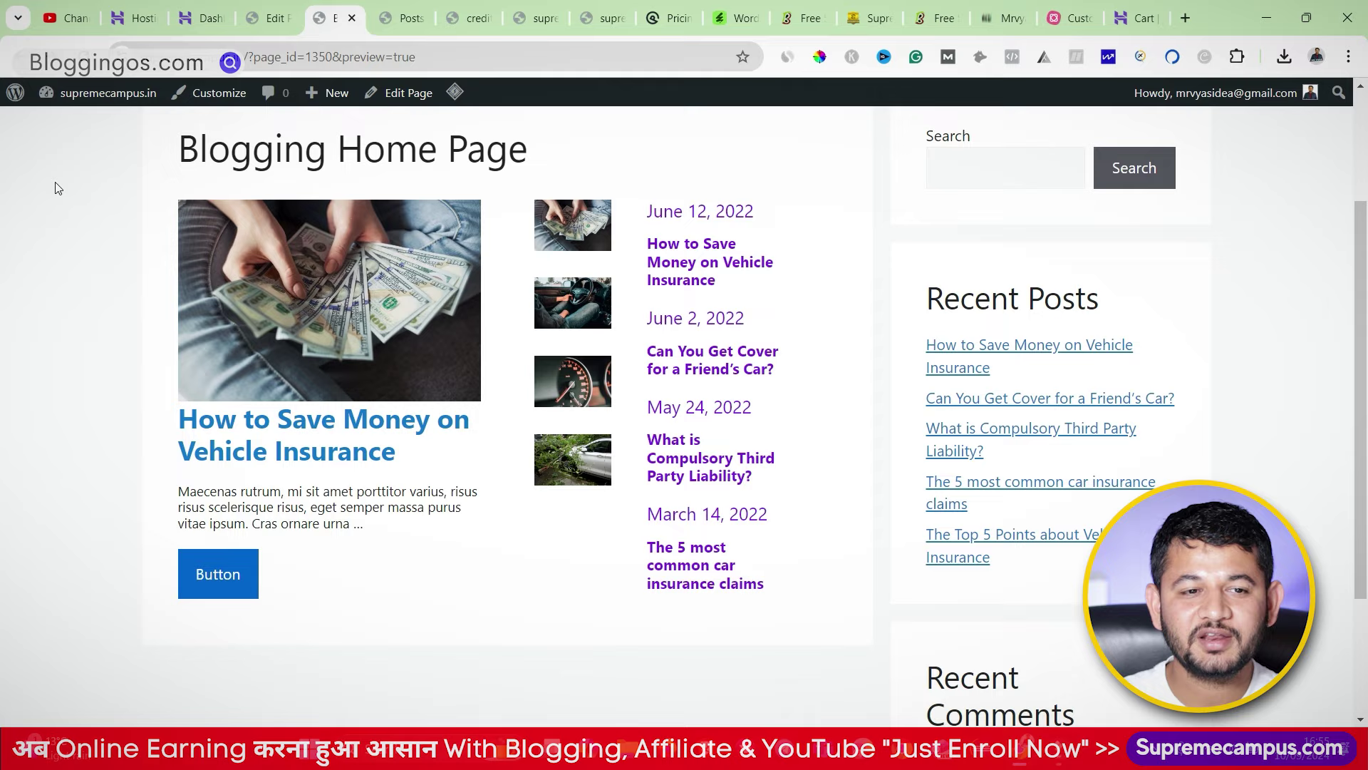
Step: Open the site's WordPress dashboard in a new tab and launch the theme customizer from there
{"action": "mouse_move", "coordinate": [75, 96]}
{"action": "right_click", "coordinate": [70, 134]}
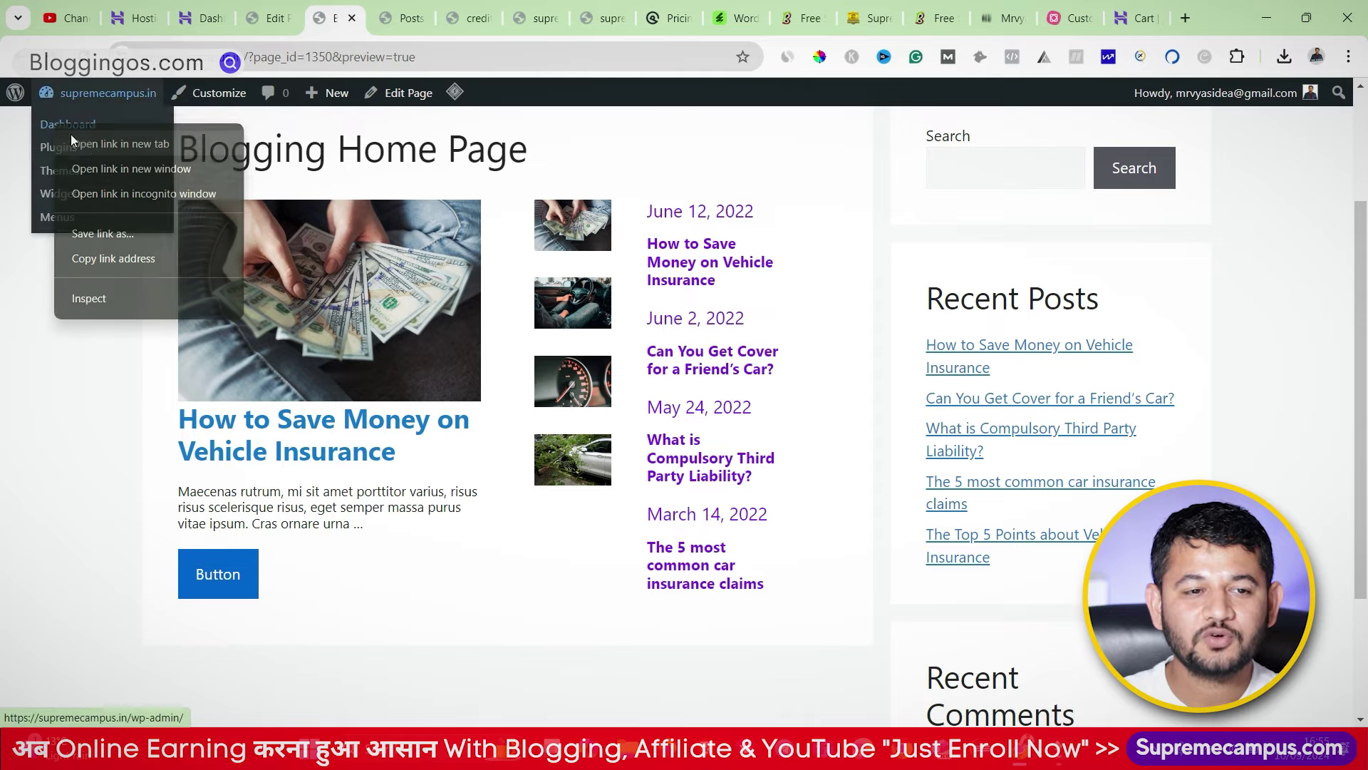
{"action": "left_click", "coordinate": [73, 142]}
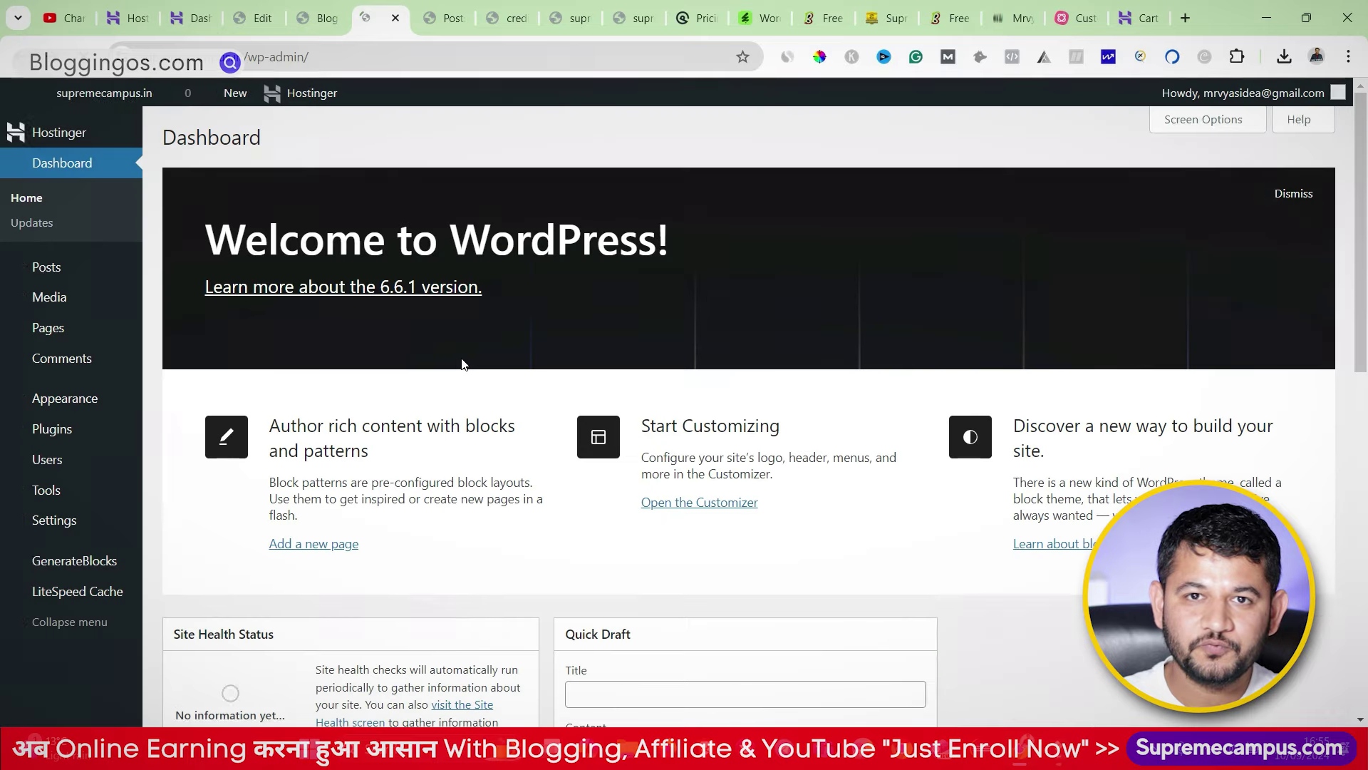
{"action": "mouse_move", "coordinate": [47, 408]}
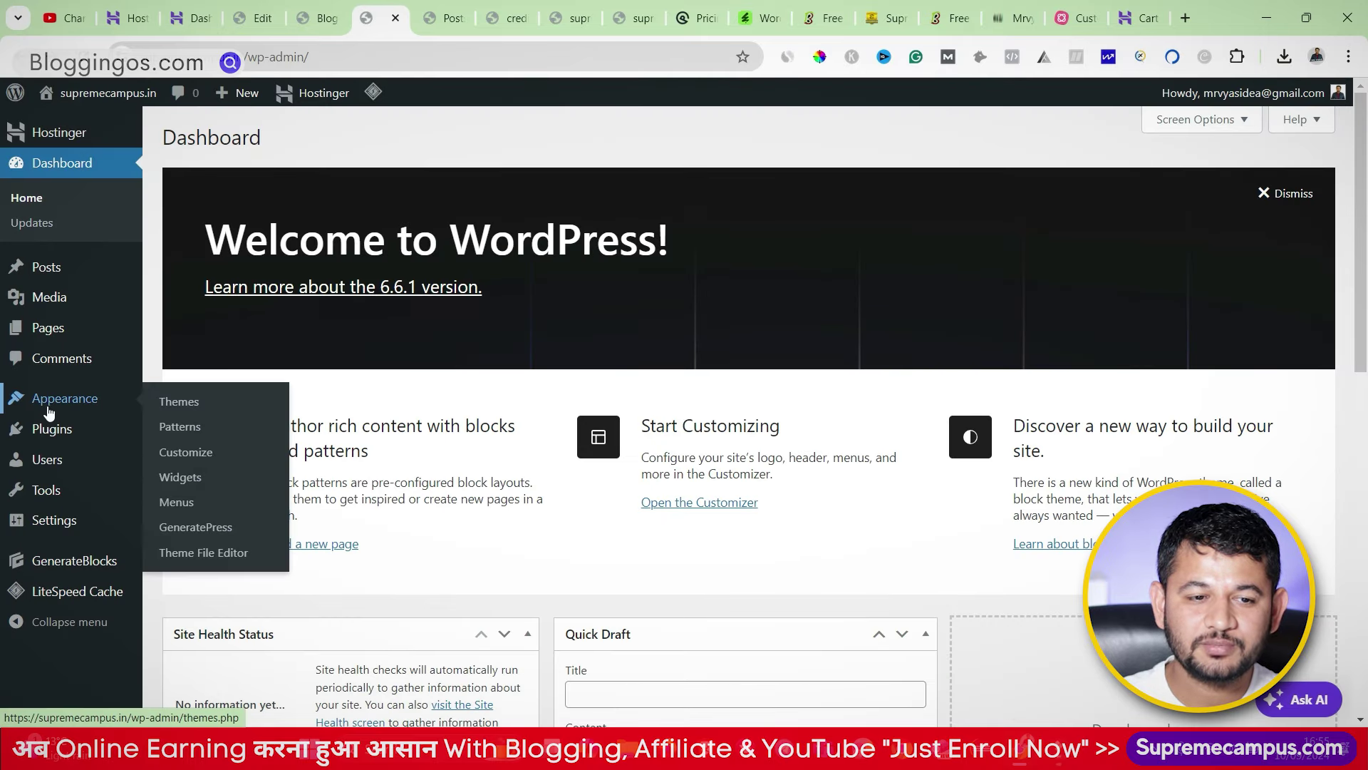
{"action": "left_click", "coordinate": [178, 460]}
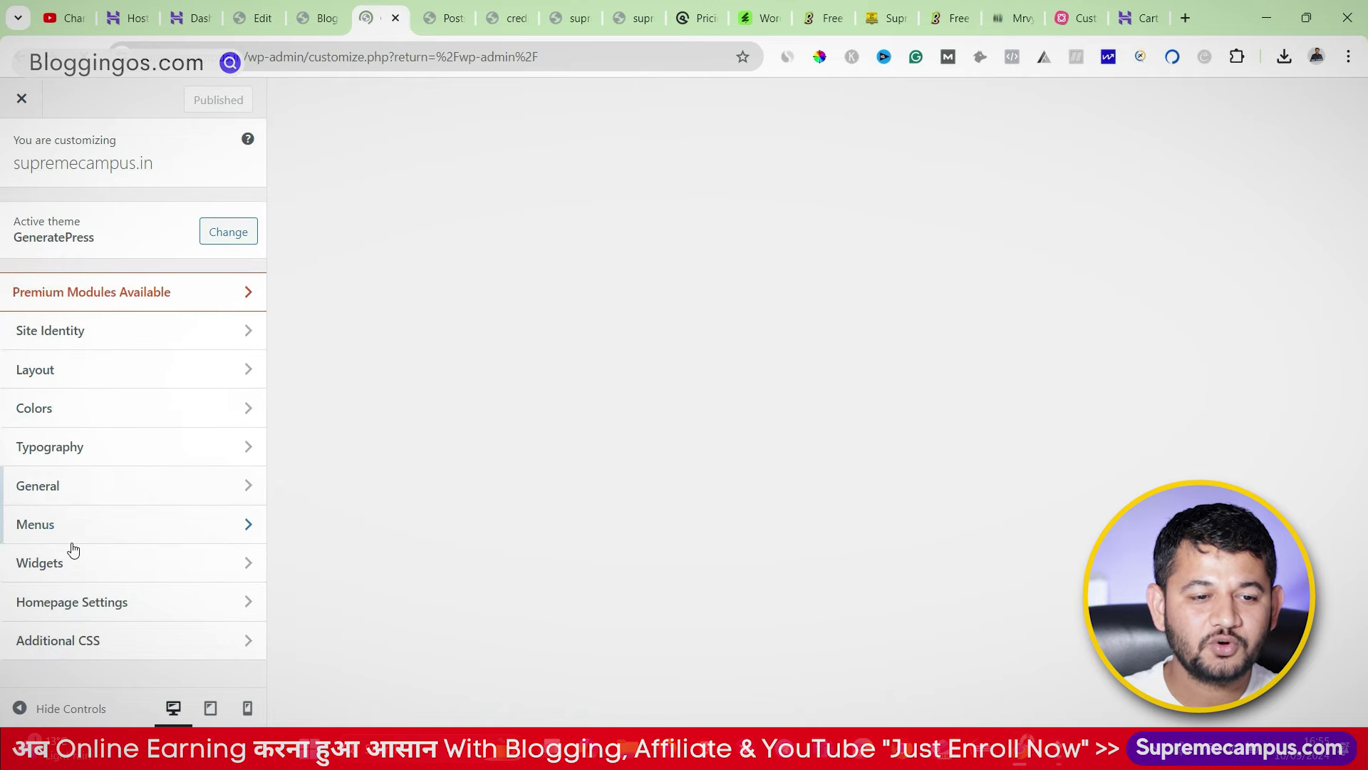
{"action": "left_click", "coordinate": [70, 563]}
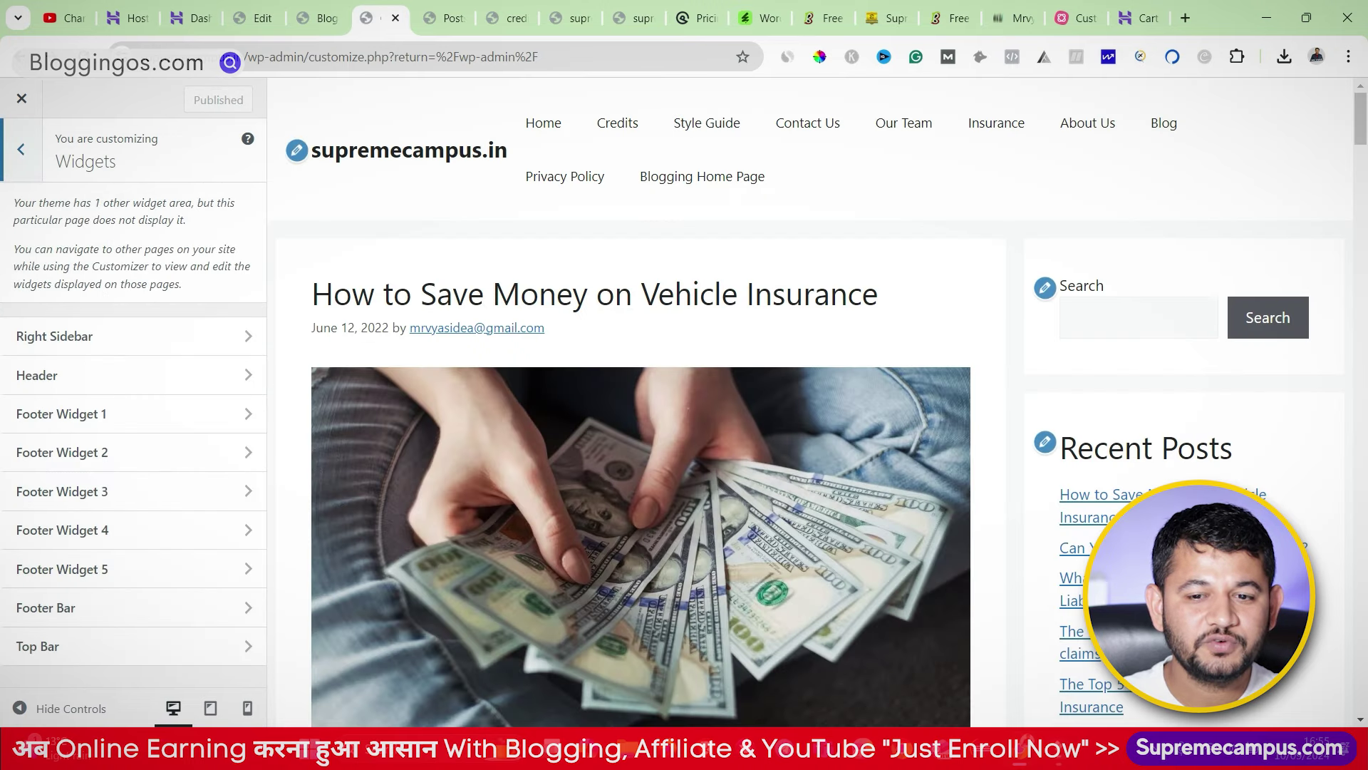
{"action": "left_click", "coordinate": [40, 337]}
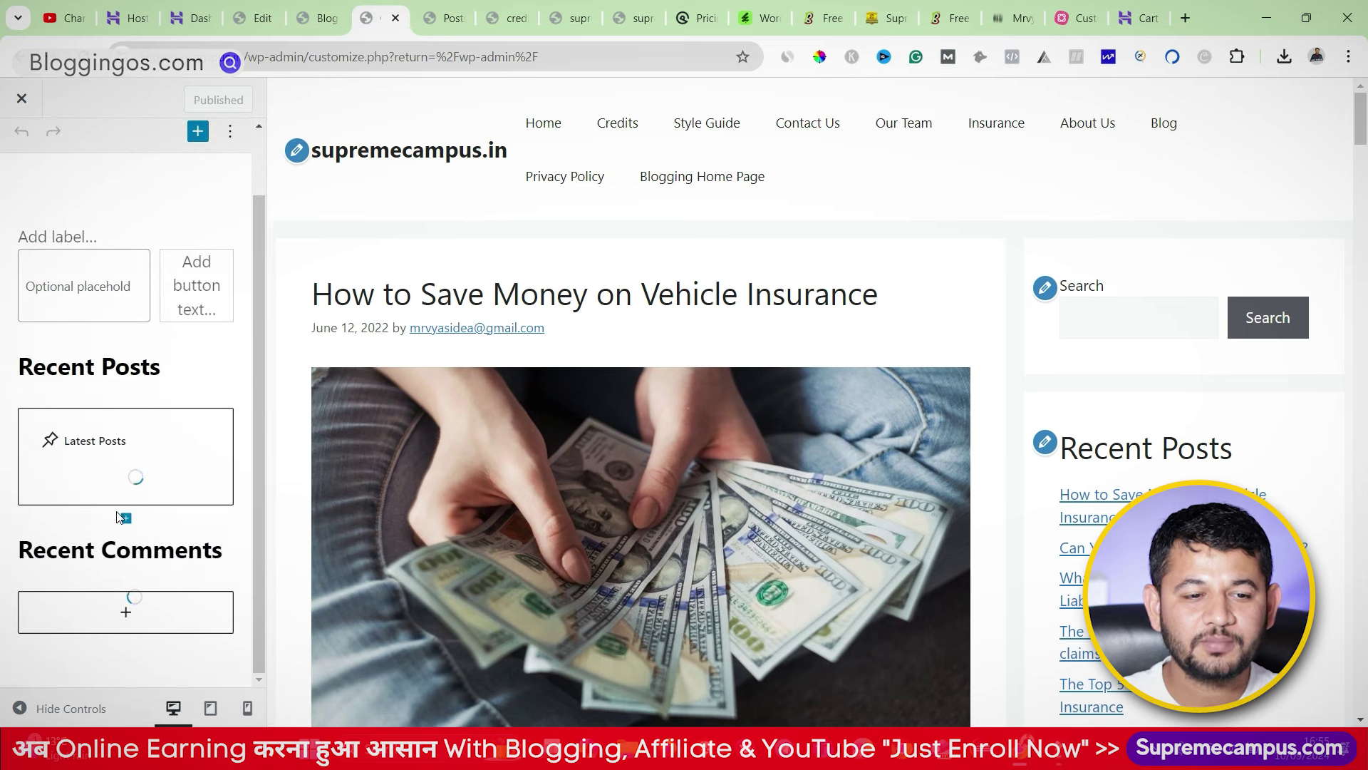
{"action": "left_click", "coordinate": [24, 148]}
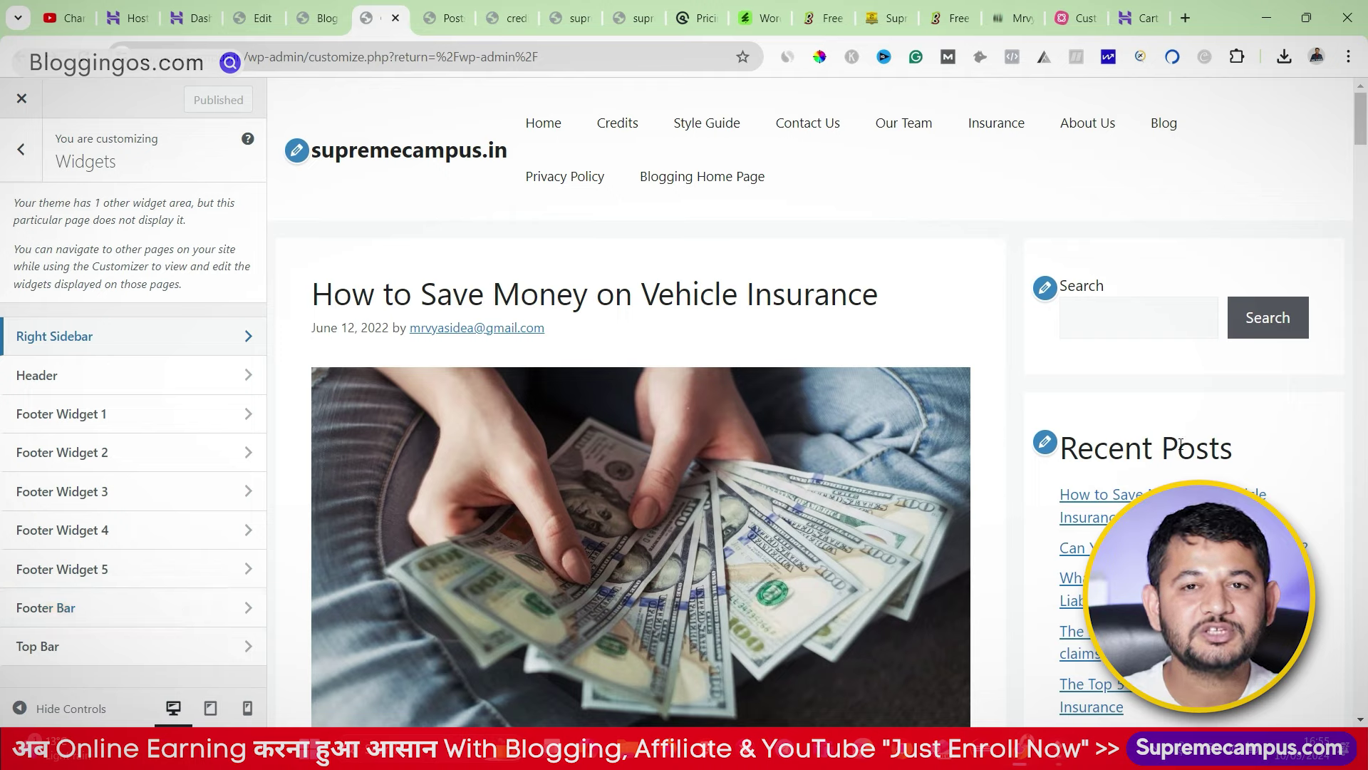
{"action": "left_click", "coordinate": [20, 149]}
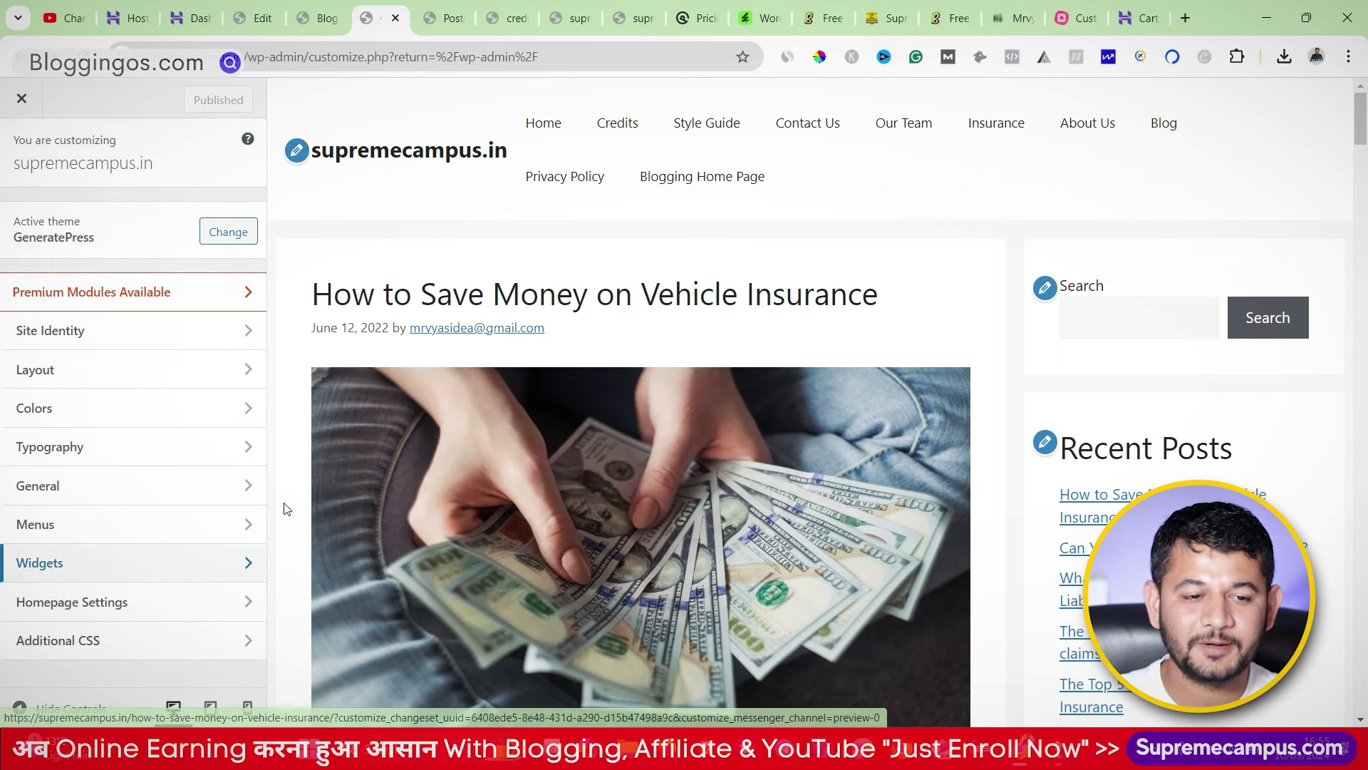
Step: Set the general, blog and single post sidebar layouts of the theme to Content (no sidebars)
{"action": "left_click", "coordinate": [145, 375]}
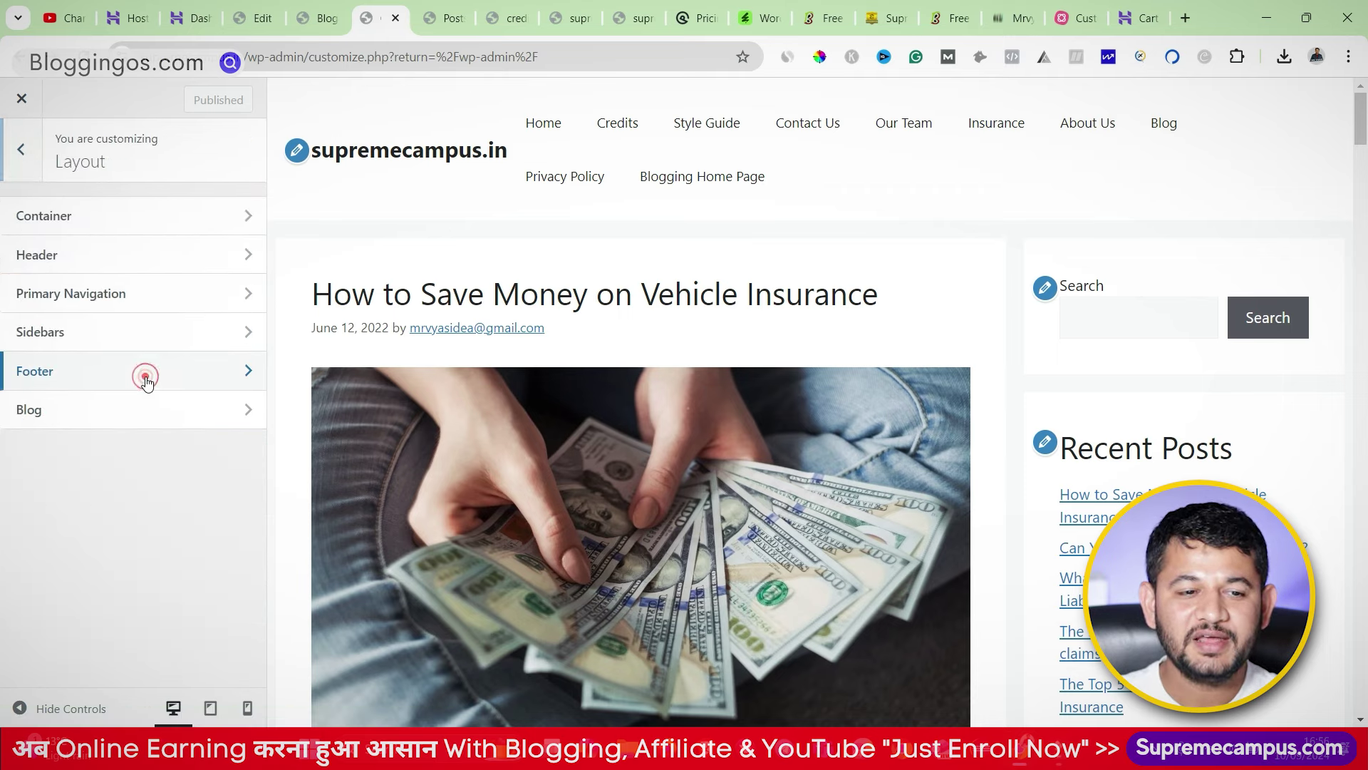
{"action": "left_click", "coordinate": [64, 340]}
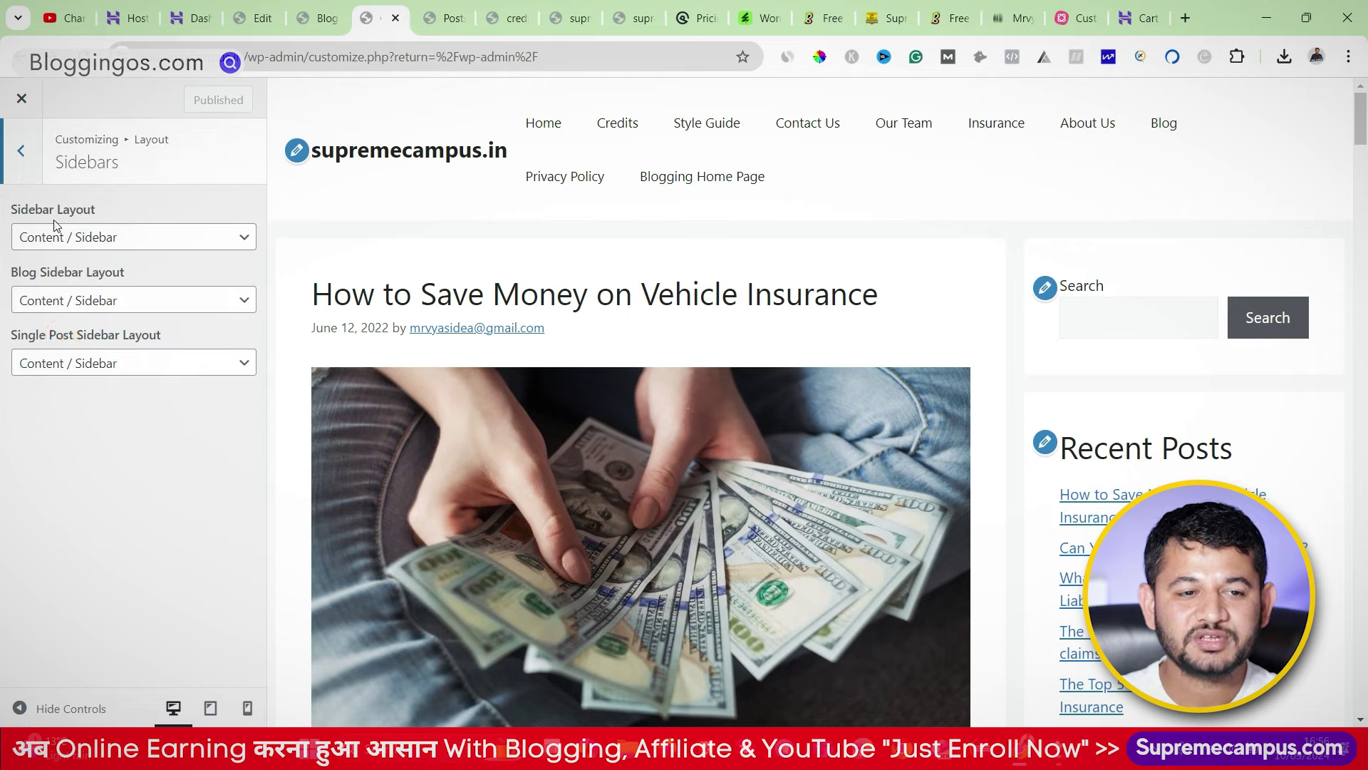
{"action": "left_click", "coordinate": [96, 237]}
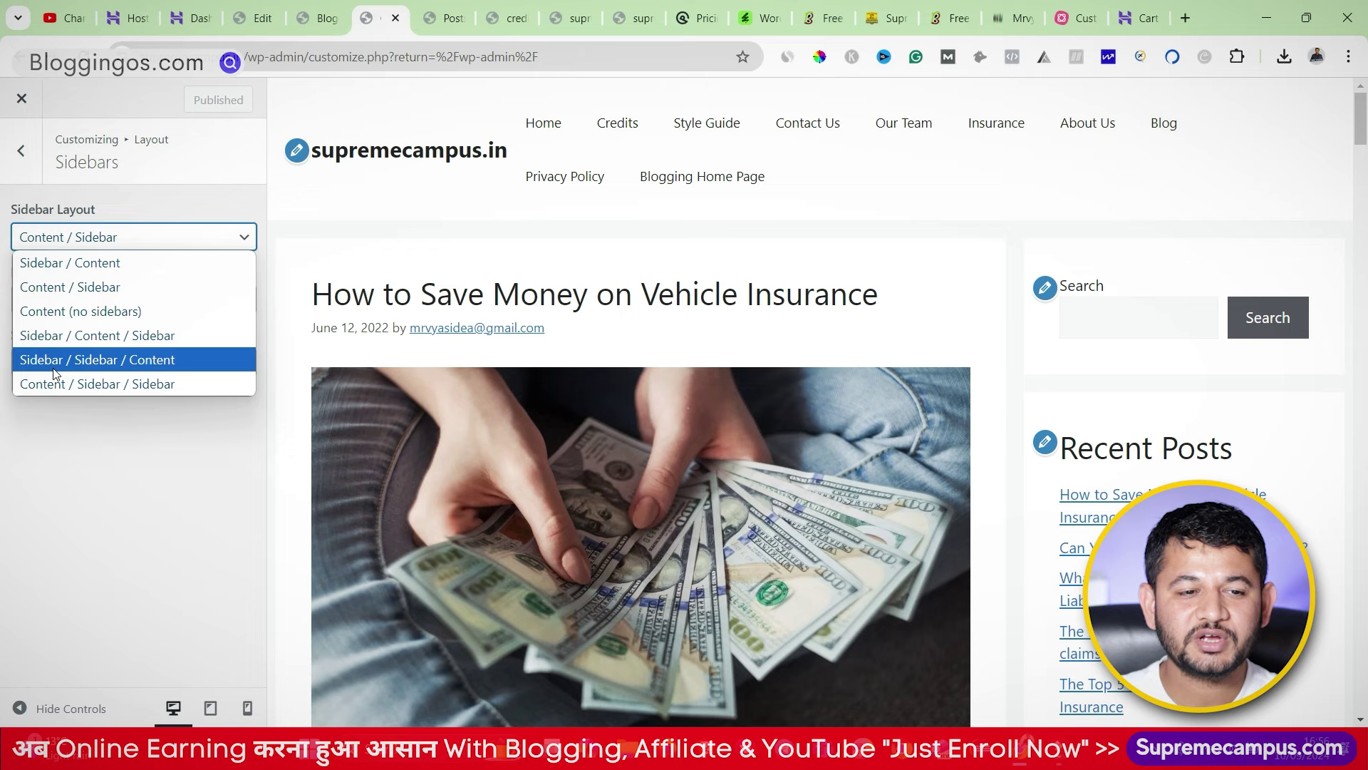
{"action": "left_click", "coordinate": [67, 311]}
{"action": "left_click", "coordinate": [68, 300]}
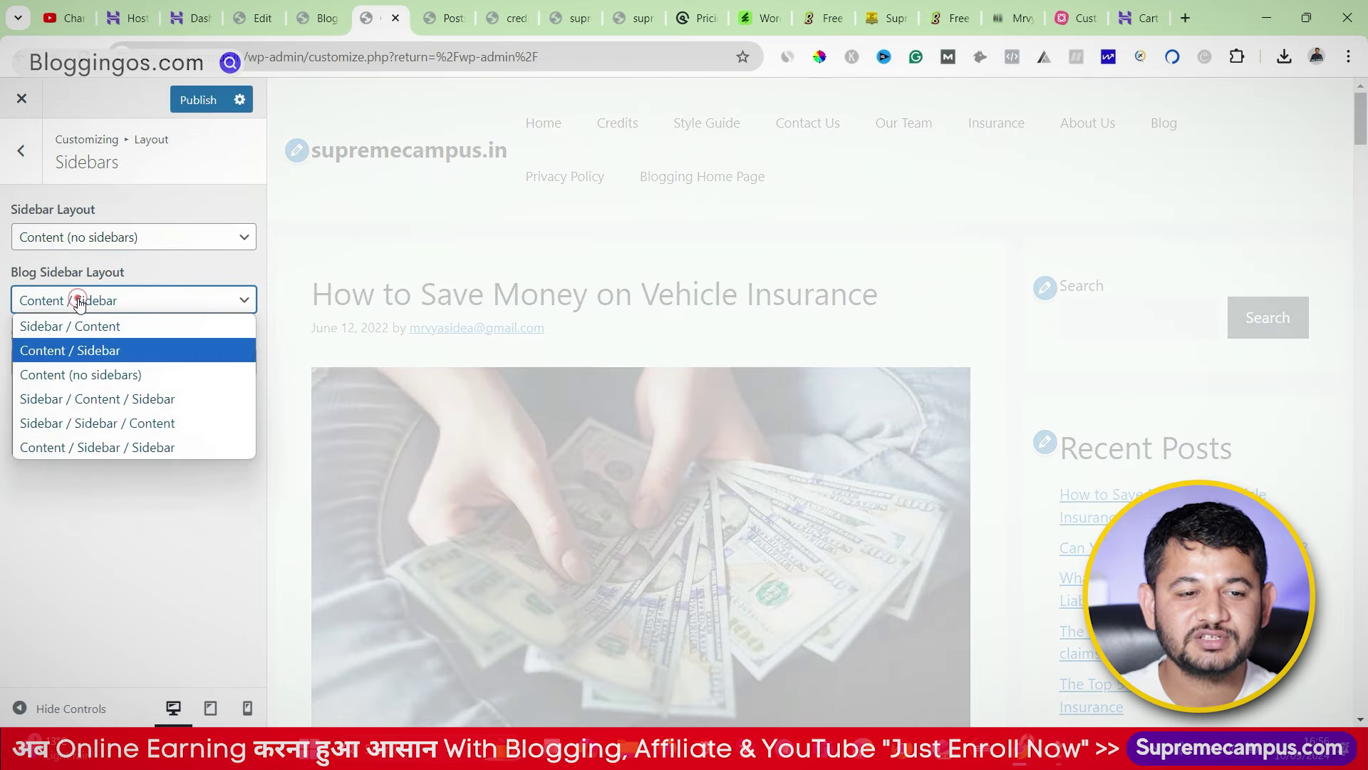
{"action": "left_click", "coordinate": [57, 374]}
{"action": "left_click", "coordinate": [78, 362]}
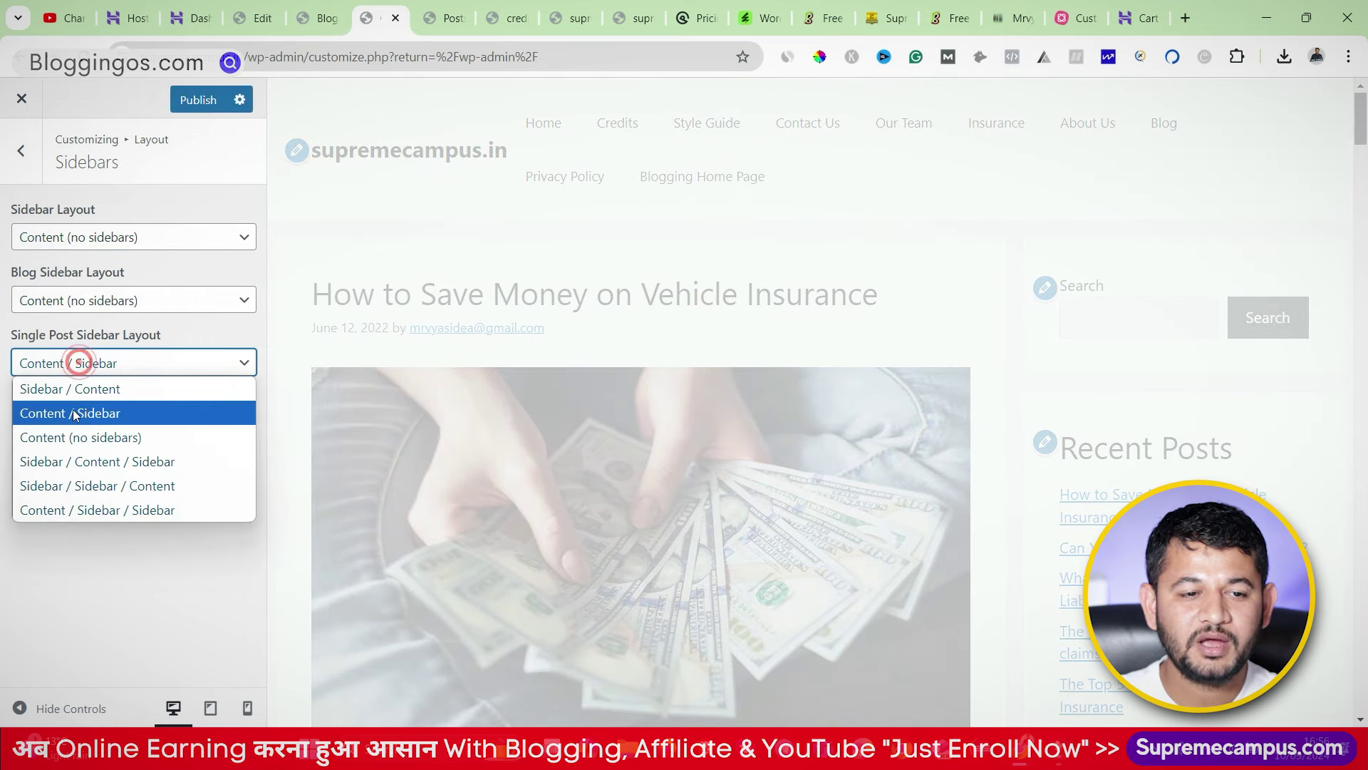
{"action": "left_click", "coordinate": [76, 437]}
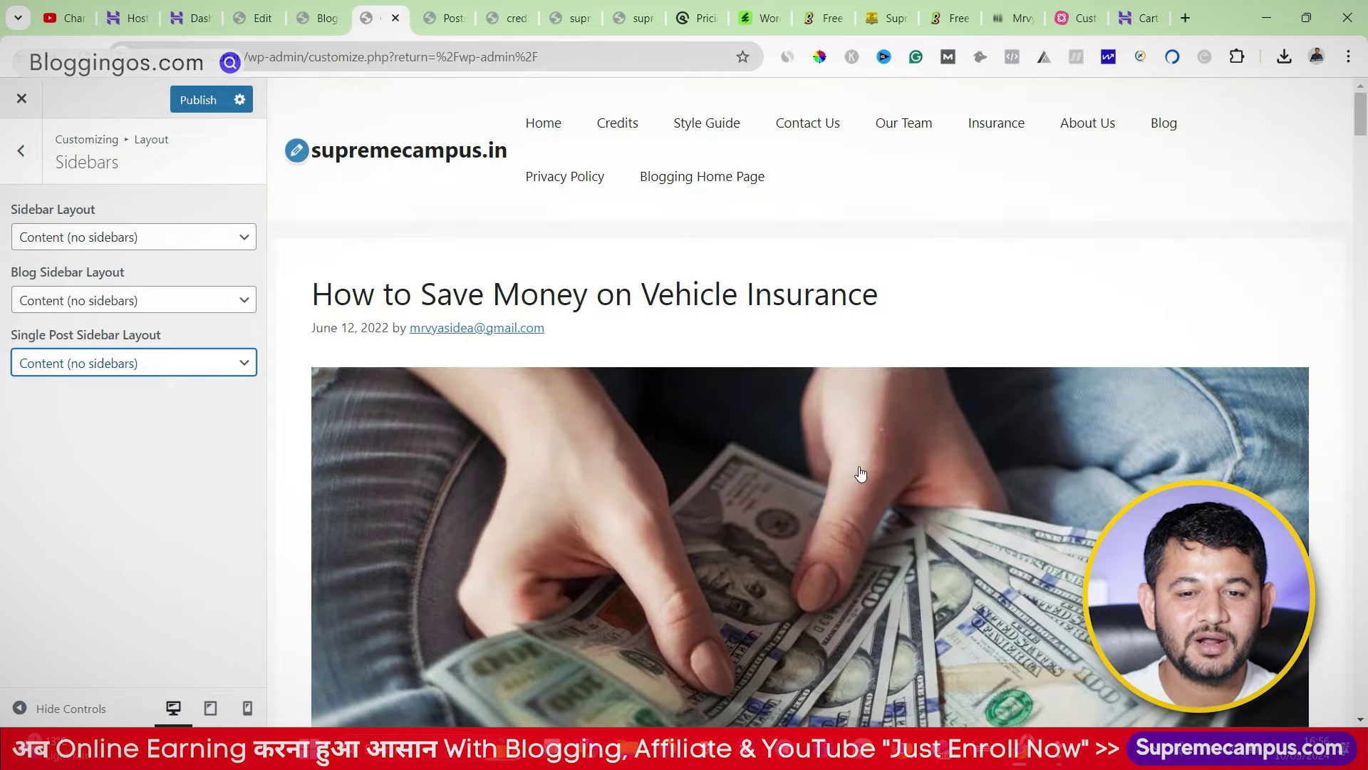
Step: Publish the sidebar layout changes and look over the full-width posts in the customizer preview
{"action": "scroll", "coordinate": [858, 478], "scroll_direction": "down", "scroll_amount": 7}
{"action": "left_click", "coordinate": [198, 99]}
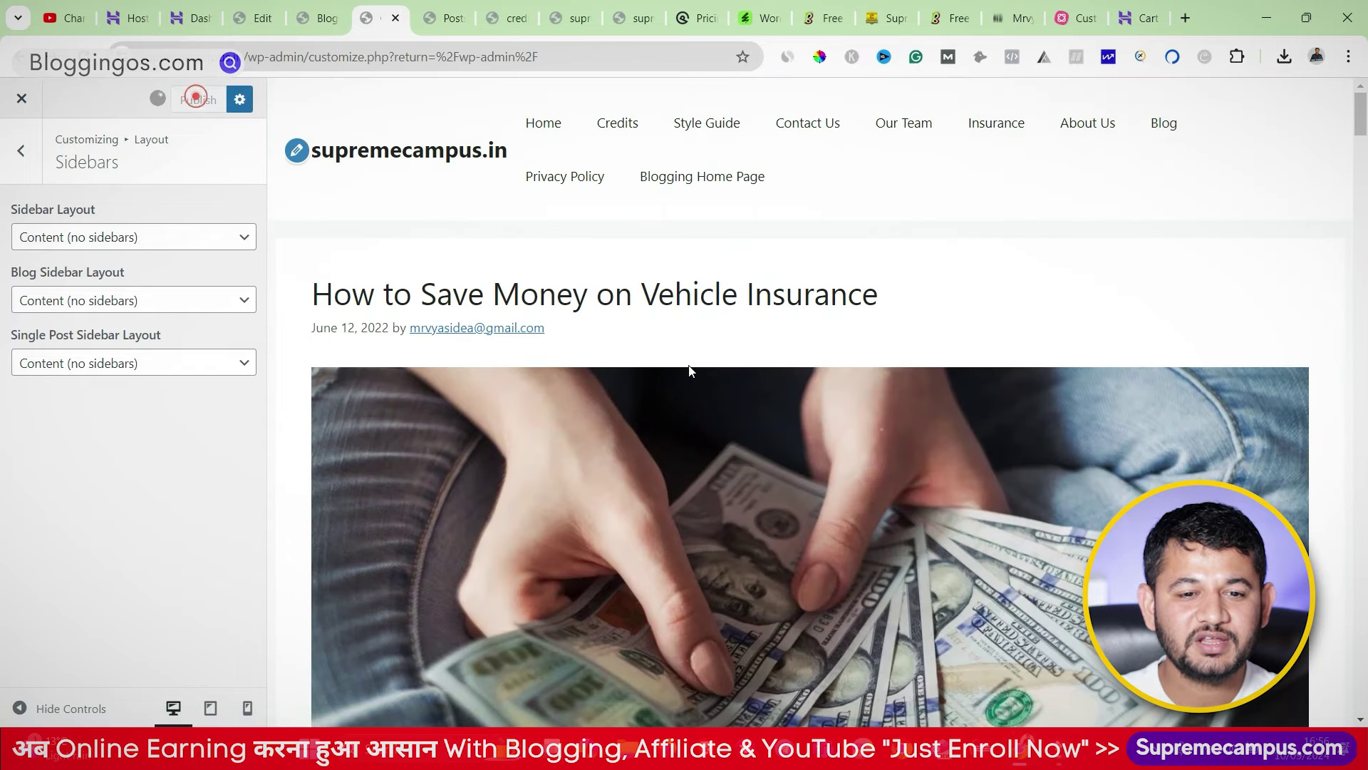
{"action": "scroll", "coordinate": [672, 414], "scroll_direction": "down", "scroll_amount": 6}
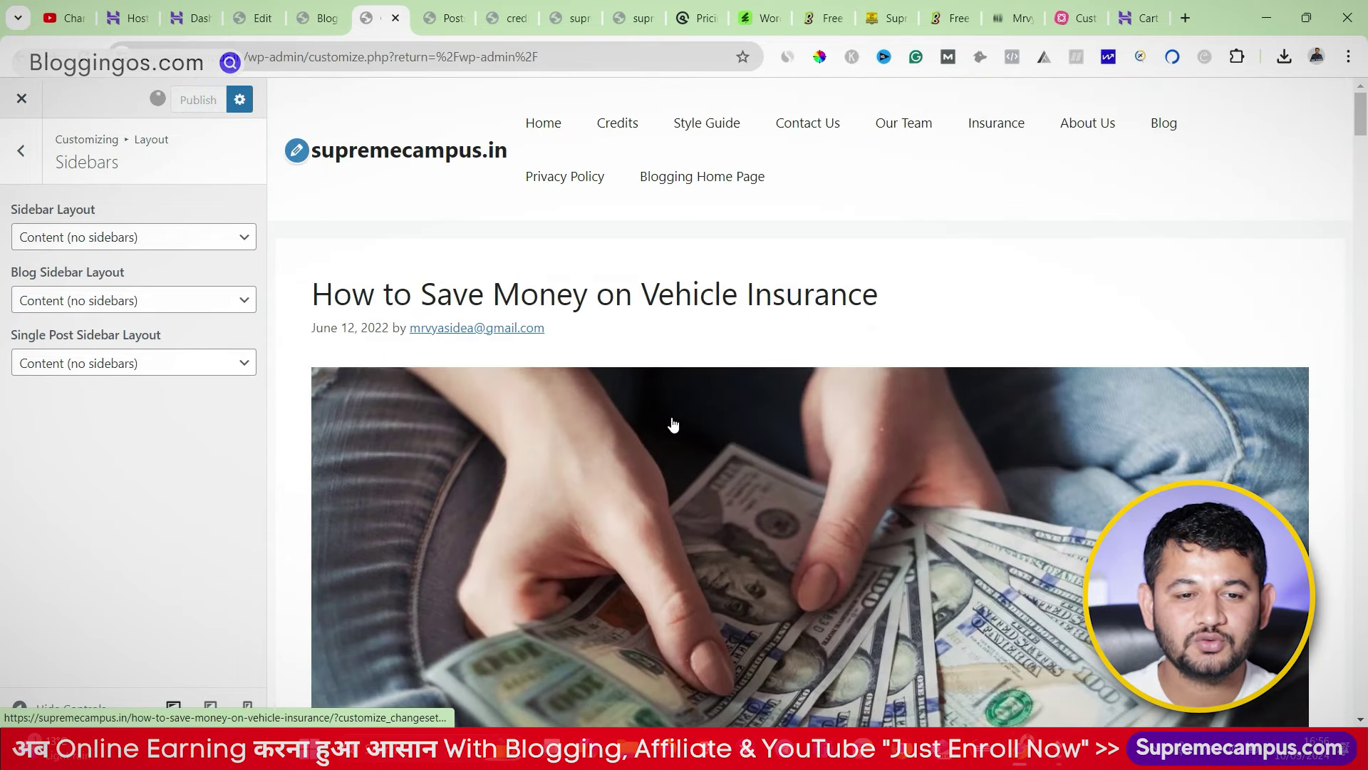
{"action": "scroll", "coordinate": [673, 425], "scroll_direction": "down", "scroll_amount": 7}
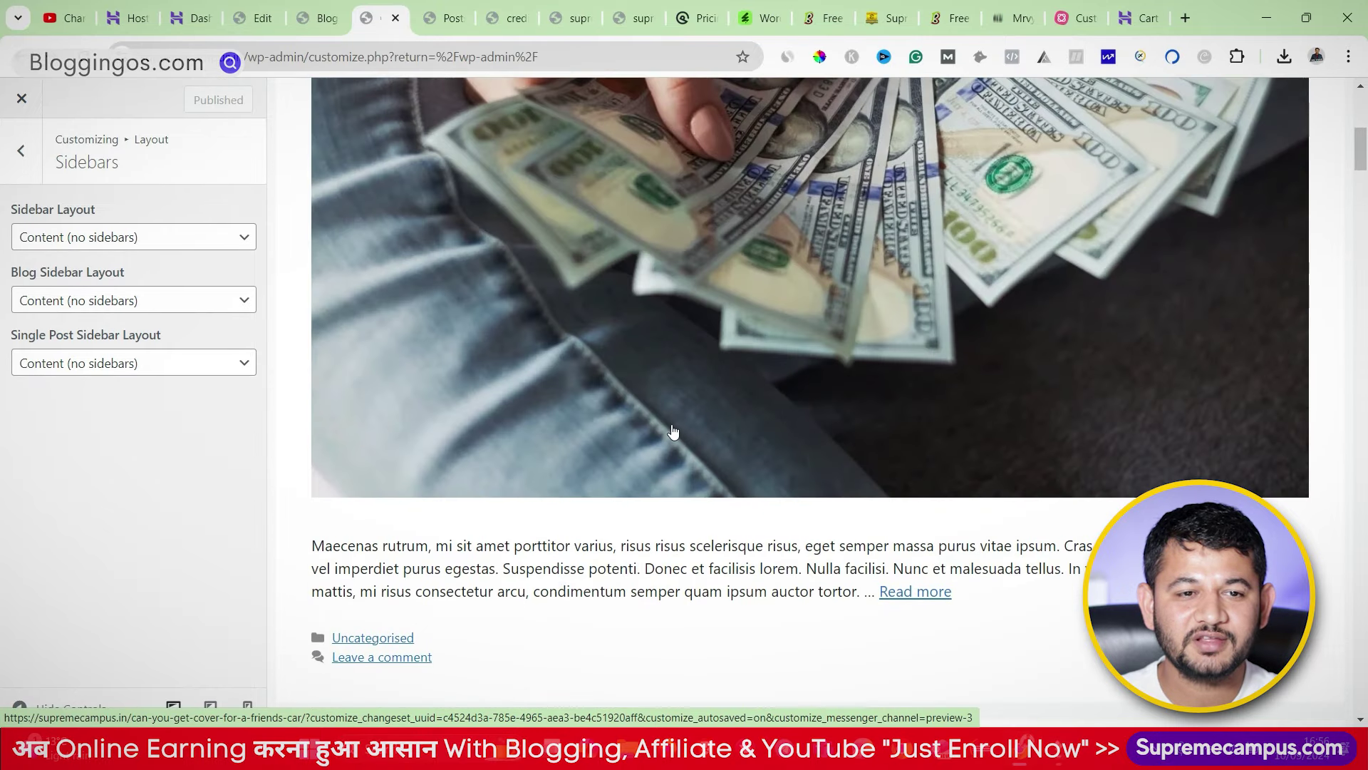
Step: View the creditrewardmantras.in reference site and reload the Blogging Home Page preview to check the layout without sidebars
{"action": "left_click", "coordinate": [422, 13]}
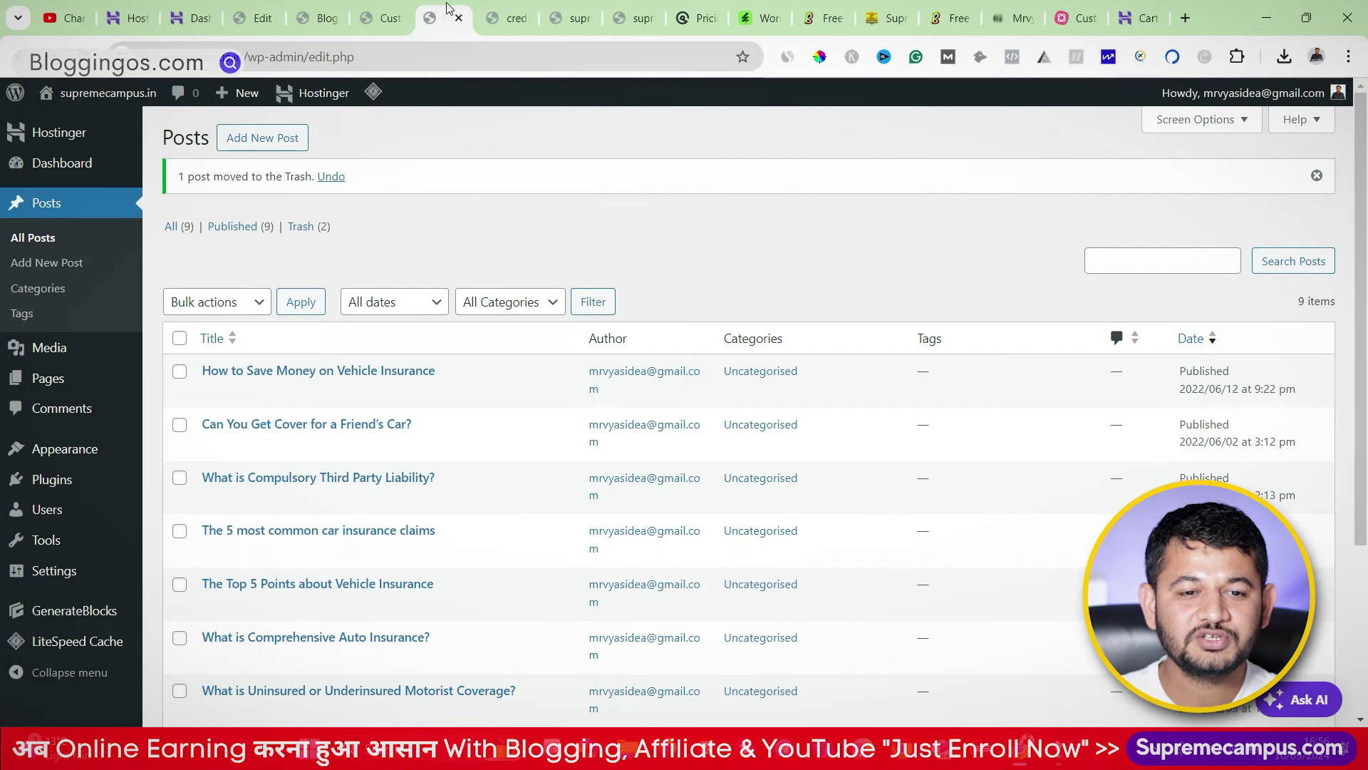
{"action": "left_click", "coordinate": [508, 14]}
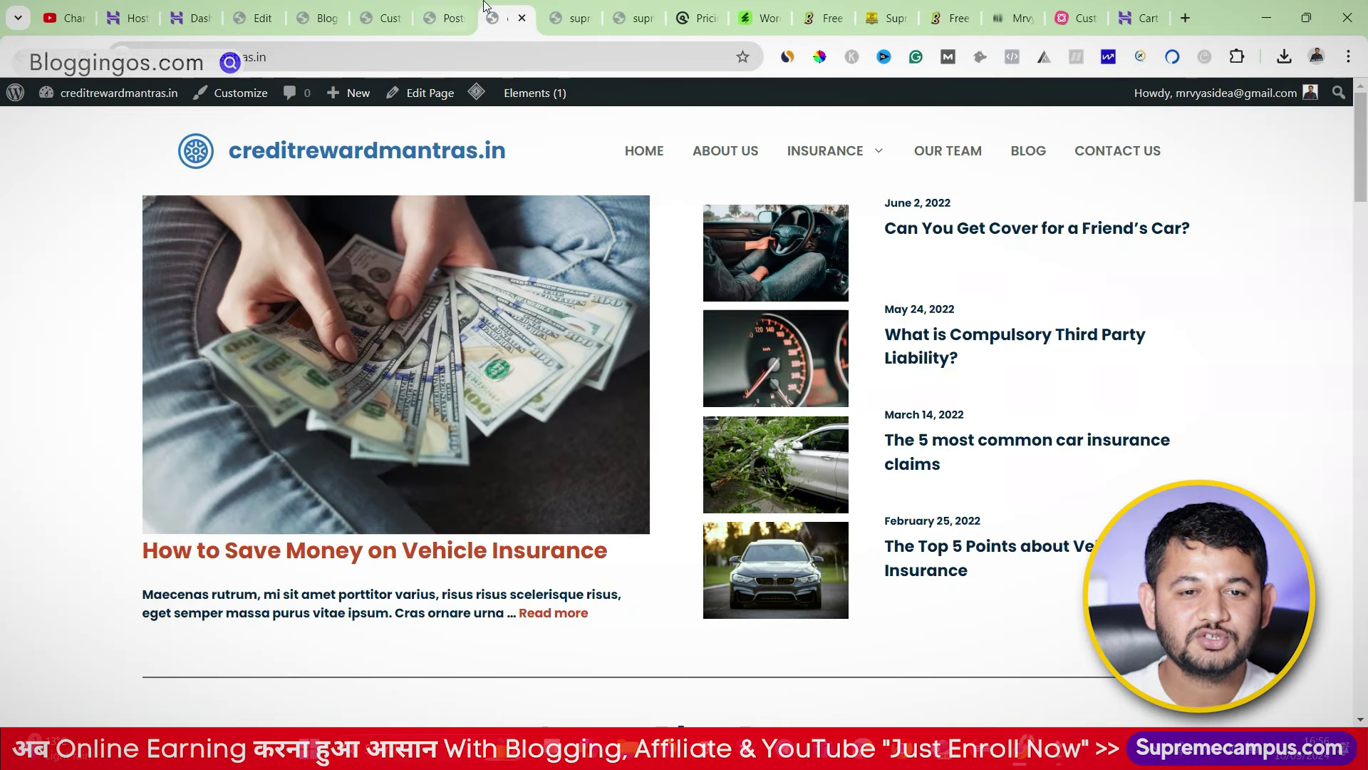
{"action": "left_click", "coordinate": [363, 8]}
{"action": "left_click", "coordinate": [311, 9]}
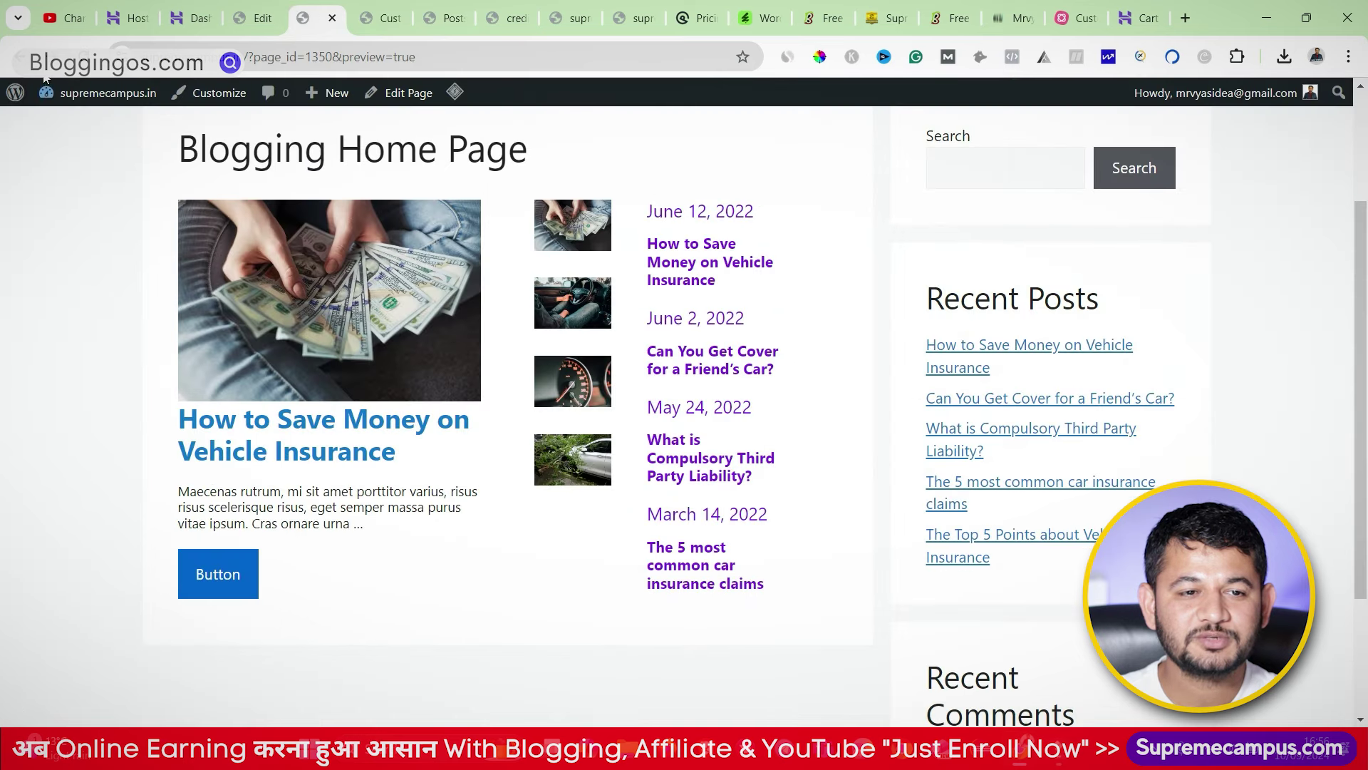
{"action": "left_click", "coordinate": [82, 57]}
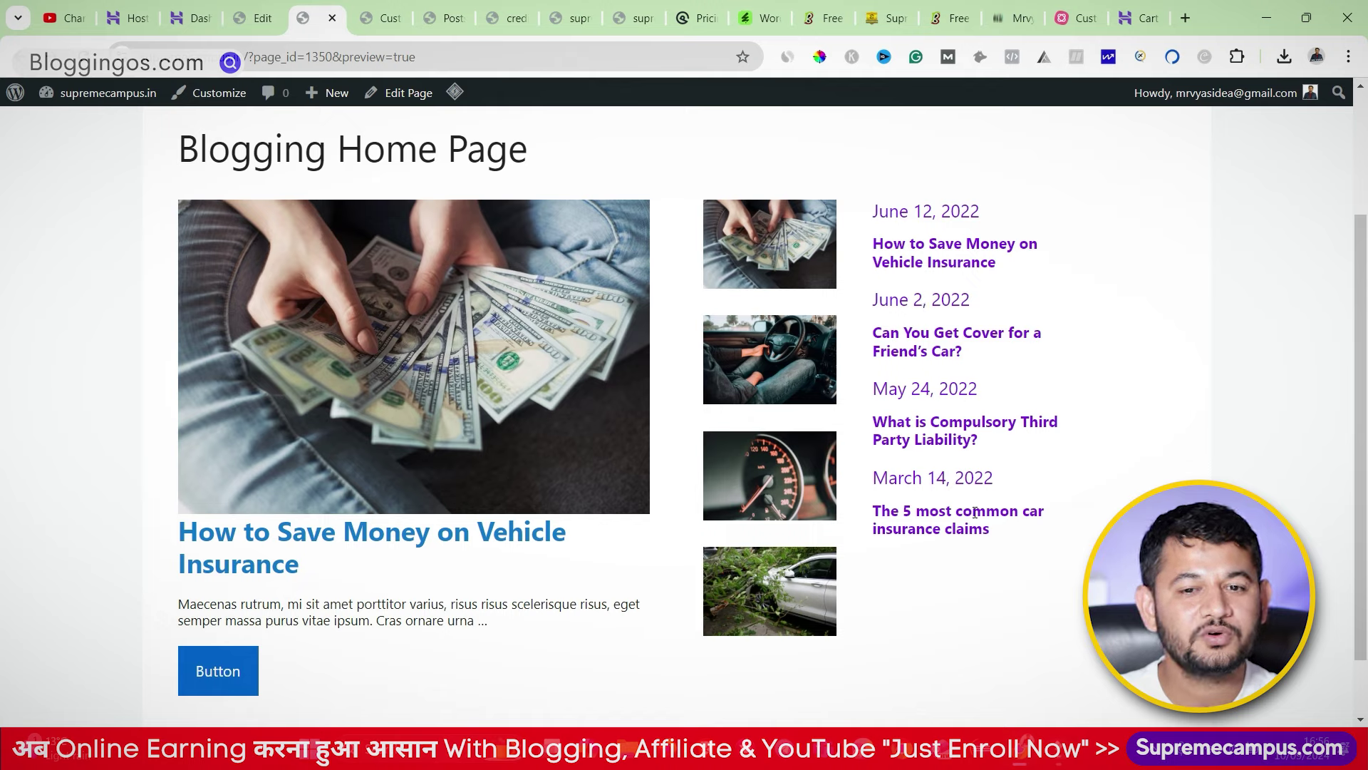
Step: Back in the page editor, set the Query Loop of the recent-post images to 5 posts per page
{"action": "left_click", "coordinate": [258, 7]}
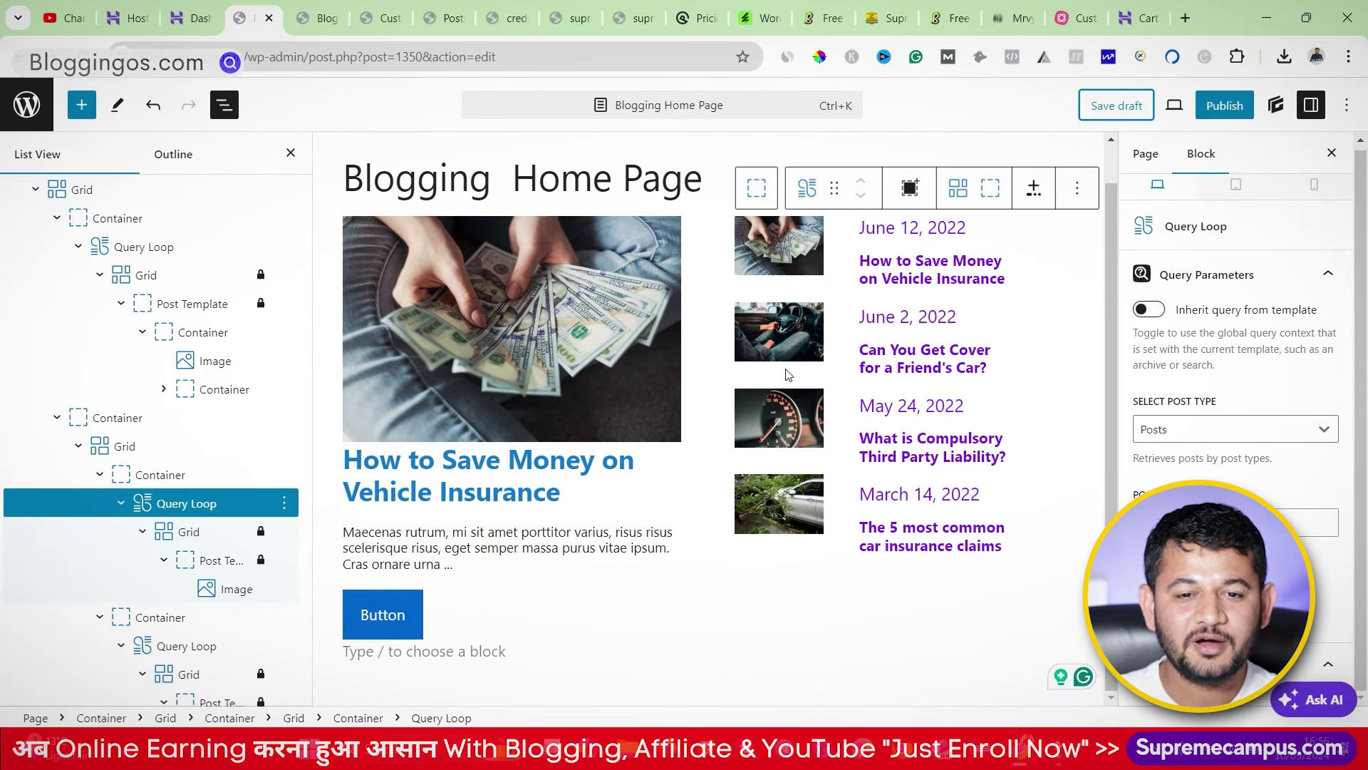
{"action": "left_click", "coordinate": [171, 530]}
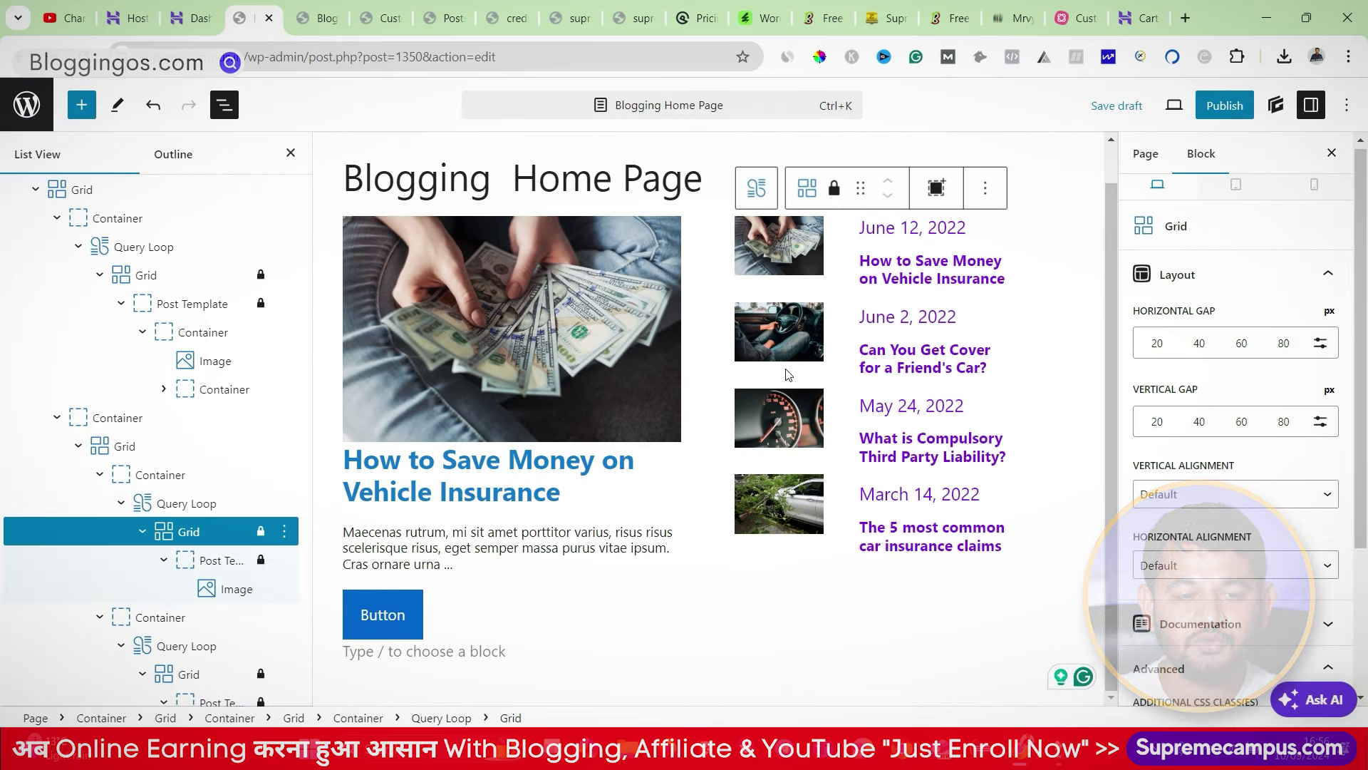
{"action": "left_click", "coordinate": [171, 503]}
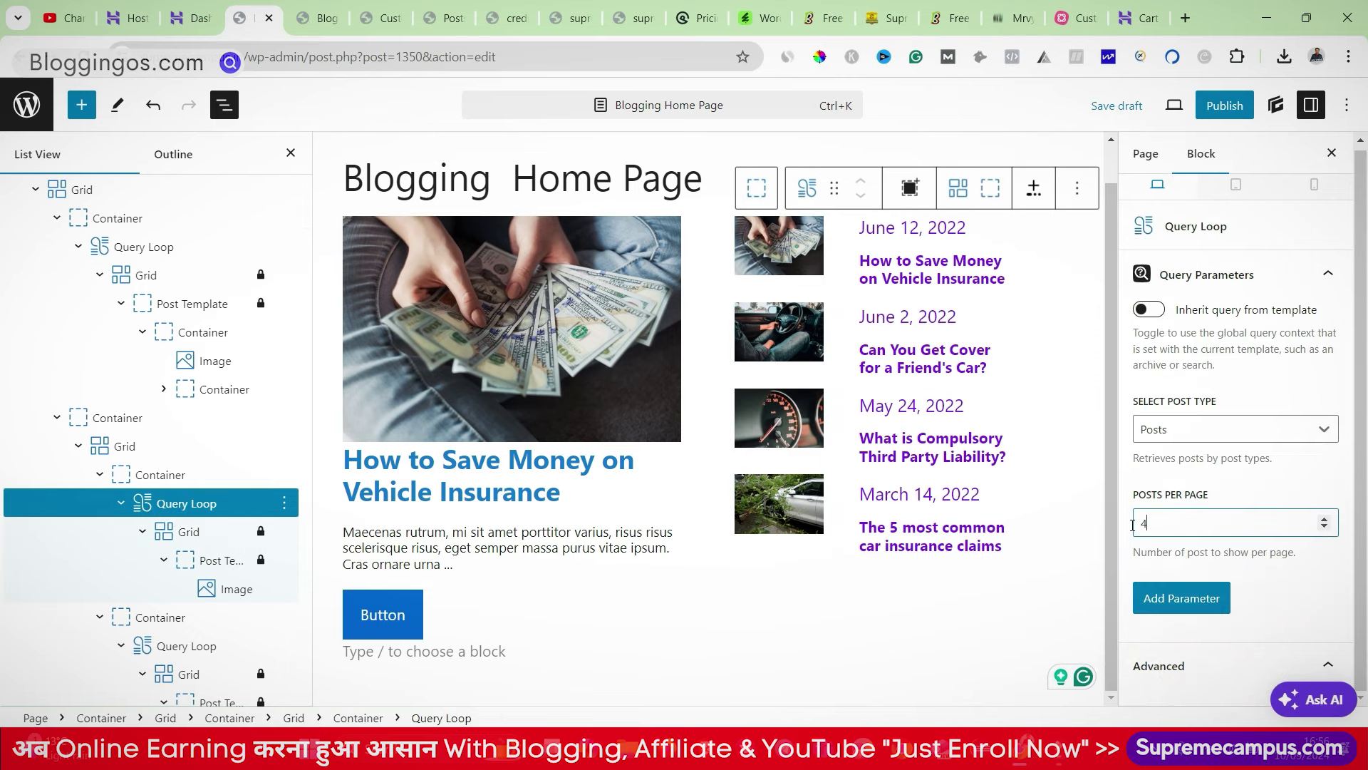
{"action": "double_click", "coordinate": [1151, 523]}
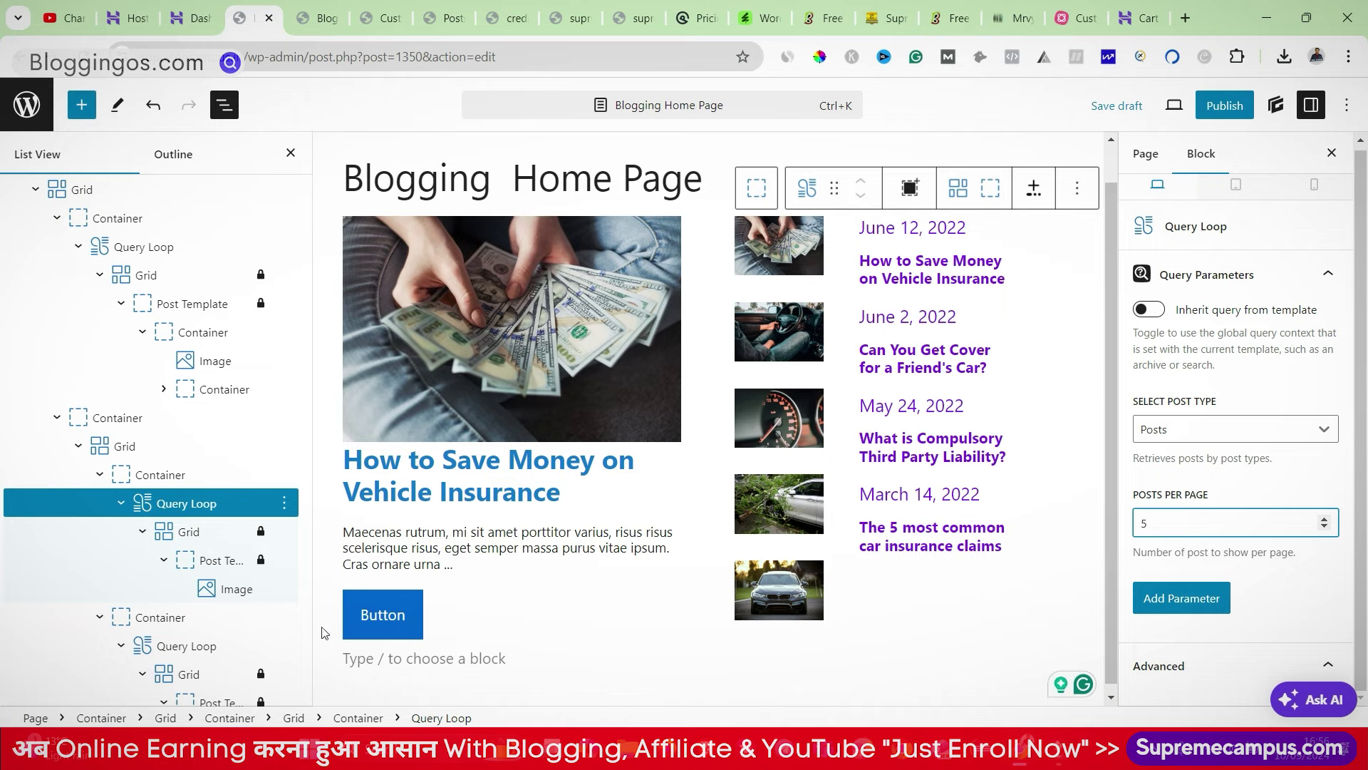
Step: Set the Query Loop of the recent-post dates and titles to 5 posts per page
{"action": "left_click", "coordinate": [186, 650]}
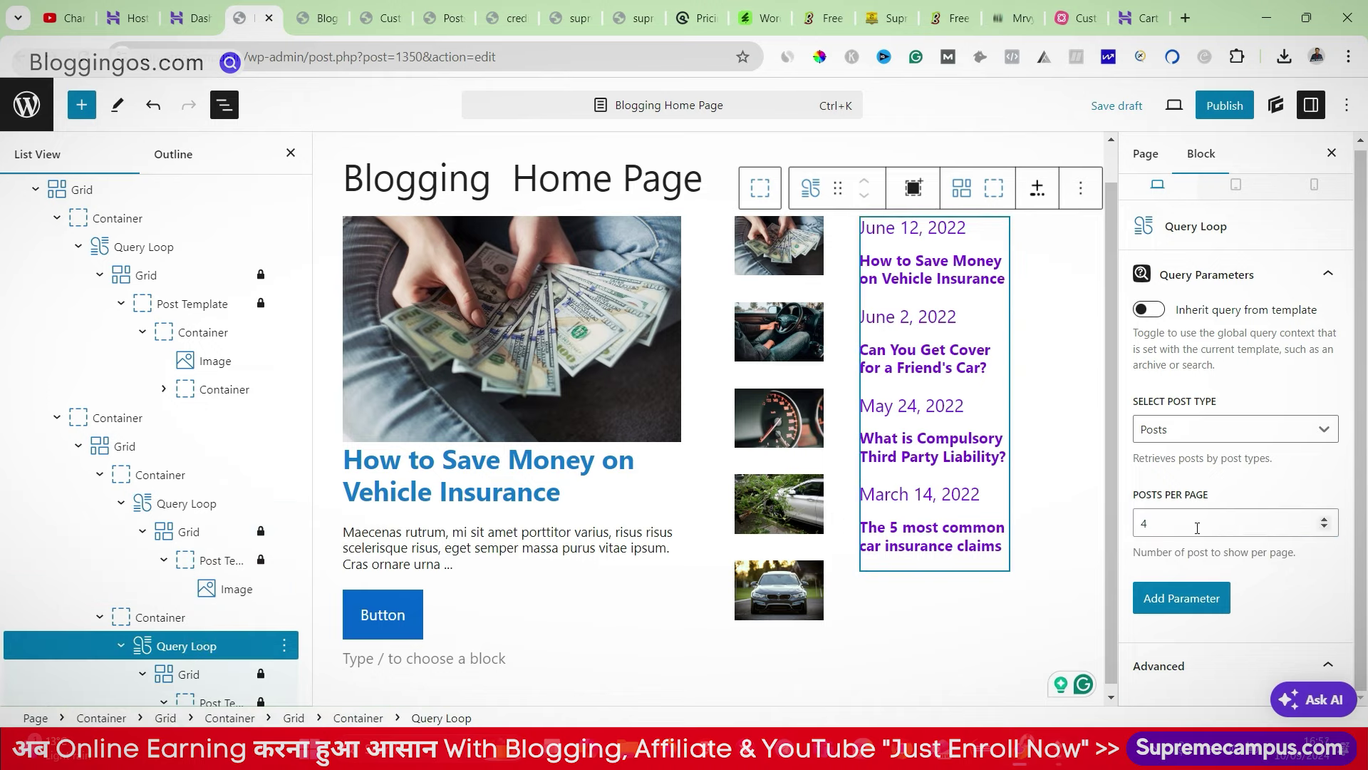
{"action": "double_click", "coordinate": [1198, 528]}
{"action": "type", "text": "5"}
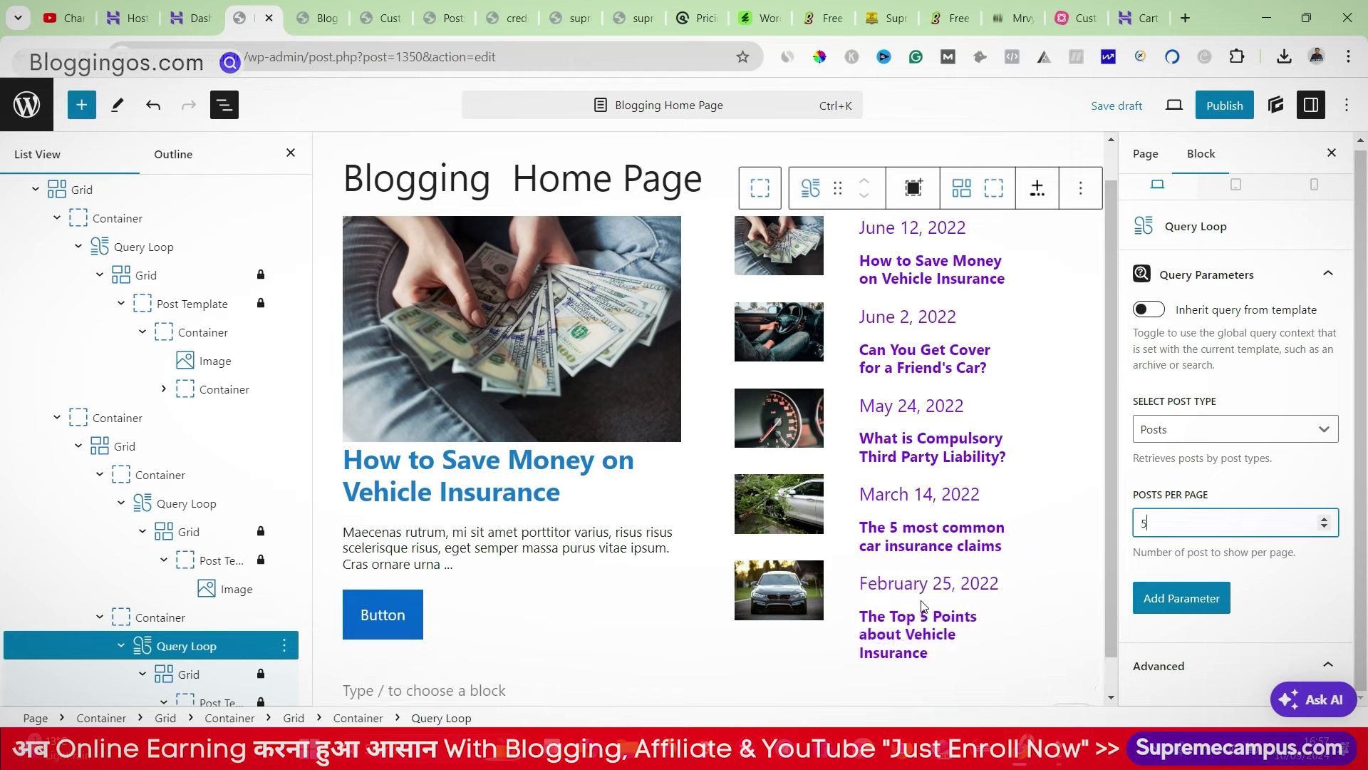
Step: Open the spacing settings of the Post Template that holds the recent-post dates and titles
{"action": "scroll", "coordinate": [214, 570], "scroll_direction": "down", "scroll_amount": 3}
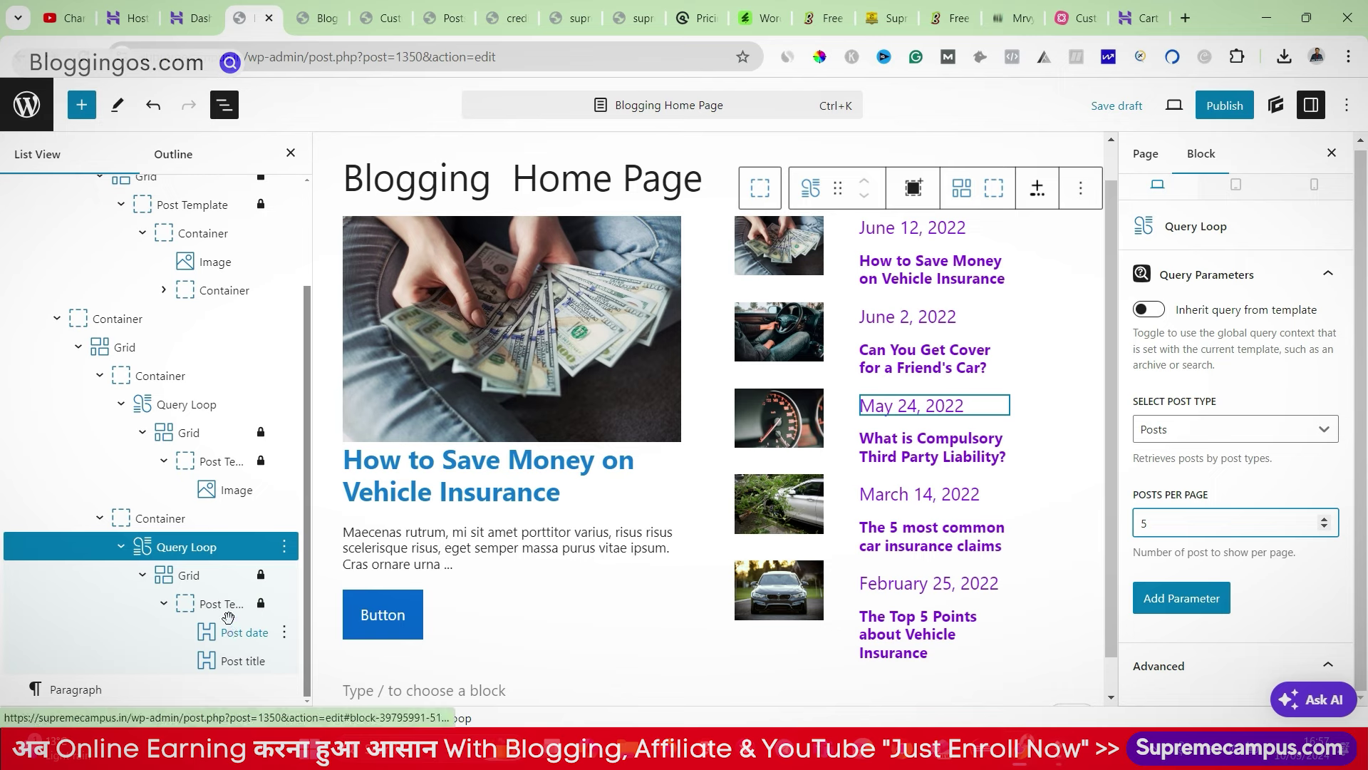
{"action": "left_click", "coordinate": [195, 575]}
{"action": "left_click", "coordinate": [196, 576]}
{"action": "left_click", "coordinate": [216, 603]}
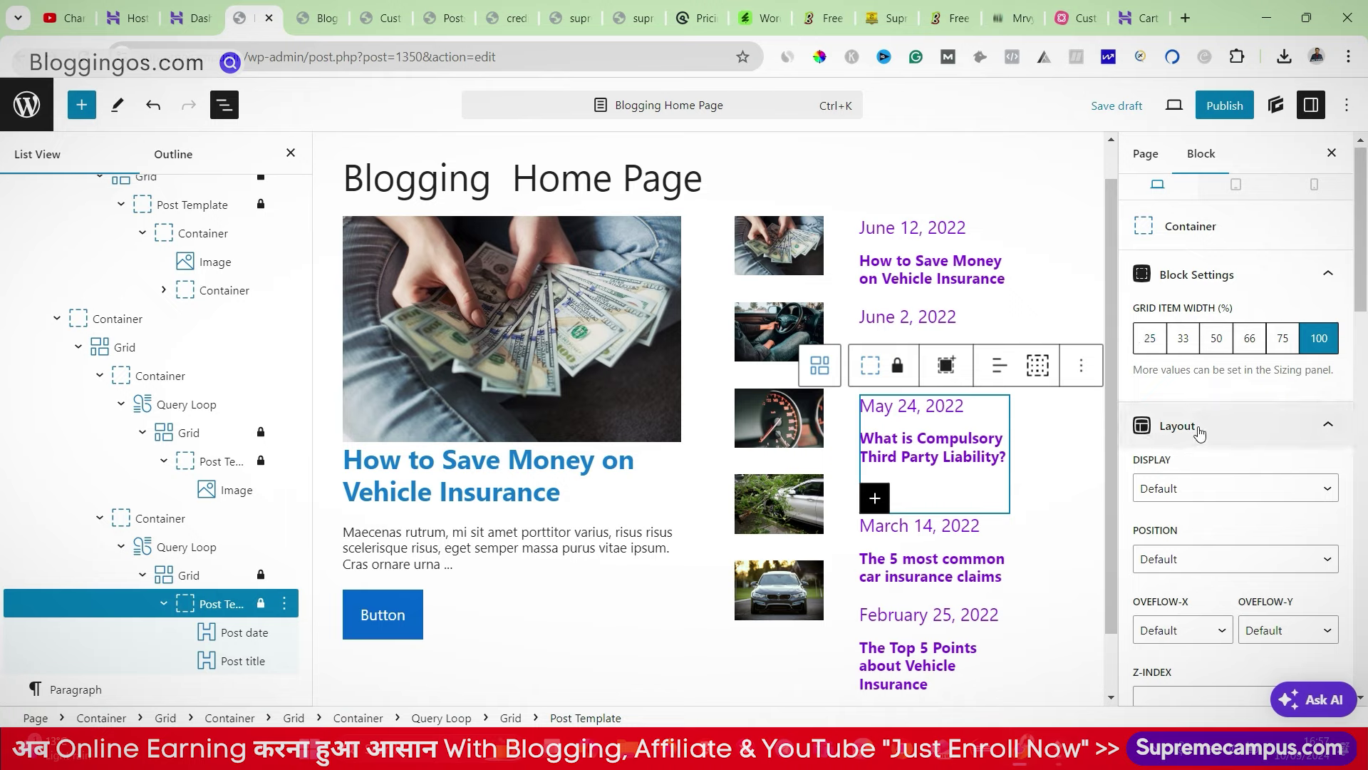
{"action": "scroll", "coordinate": [1198, 431], "scroll_direction": "down", "scroll_amount": 6}
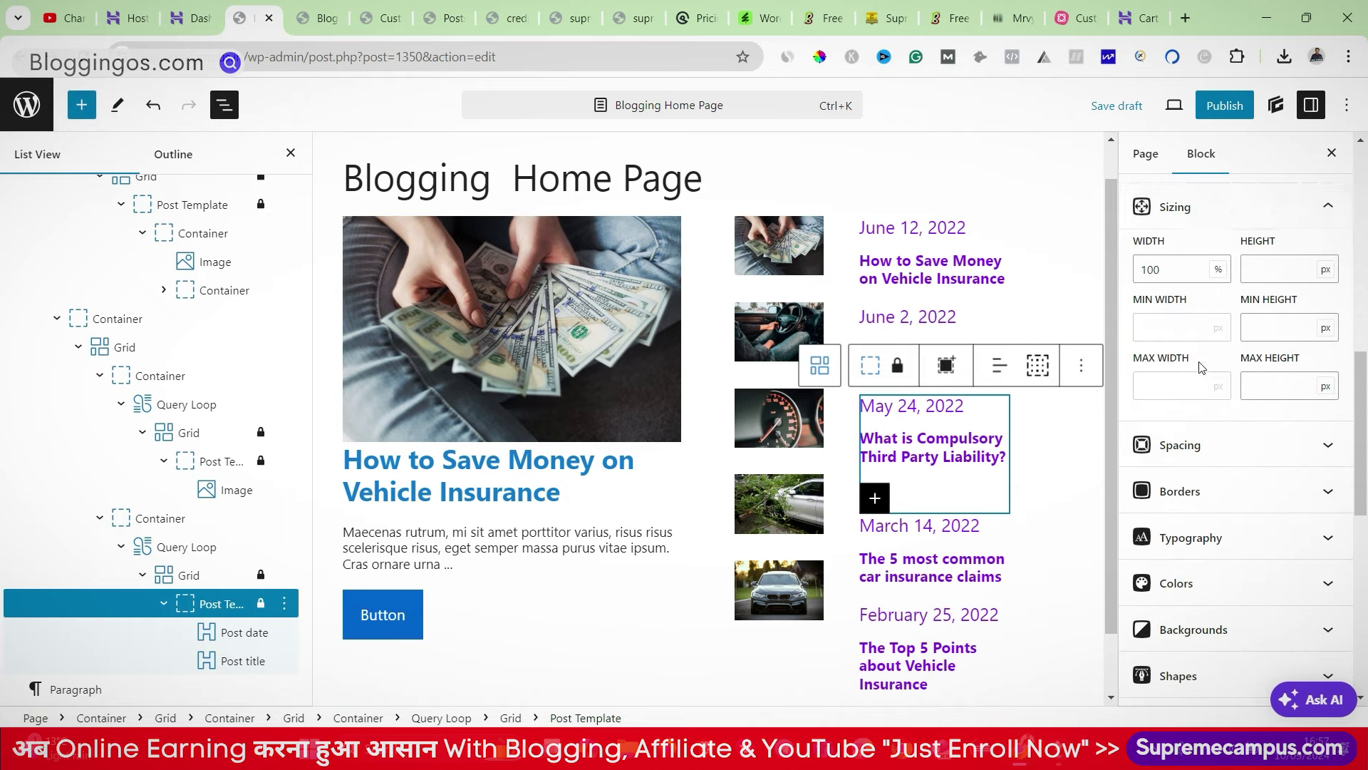
{"action": "scroll", "coordinate": [1201, 559], "scroll_direction": "down", "scroll_amount": 3}
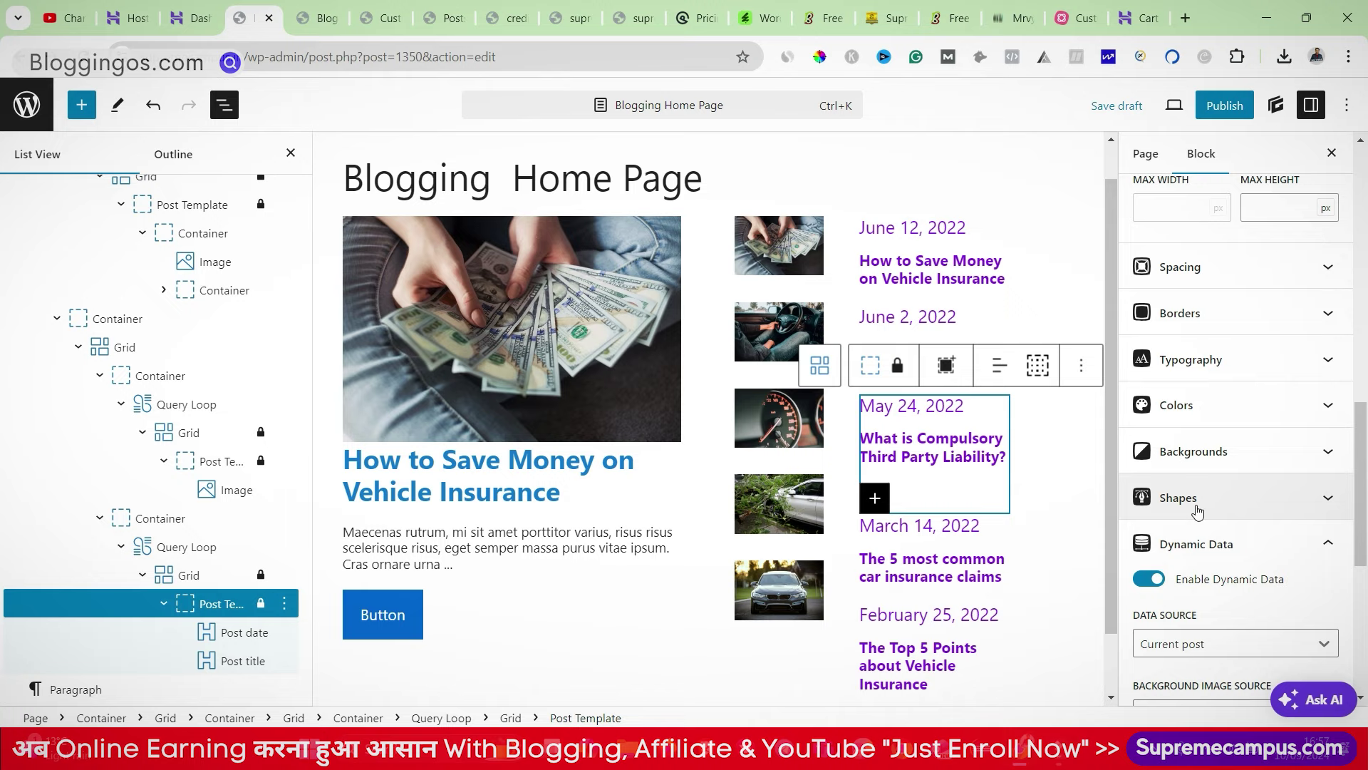
{"action": "left_click", "coordinate": [1203, 279]}
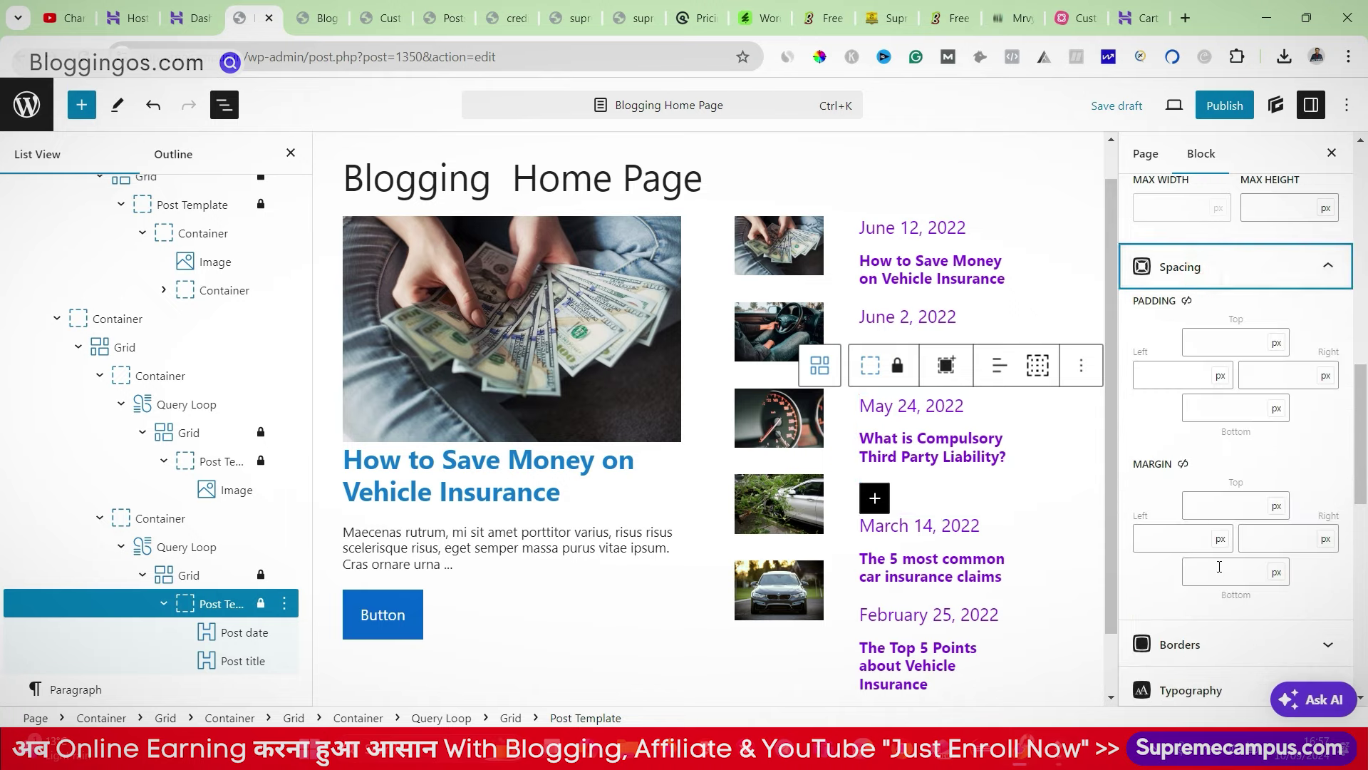
Step: Set the bottom margin of the recent-post date headline to 5 px
{"action": "left_click", "coordinate": [907, 227]}
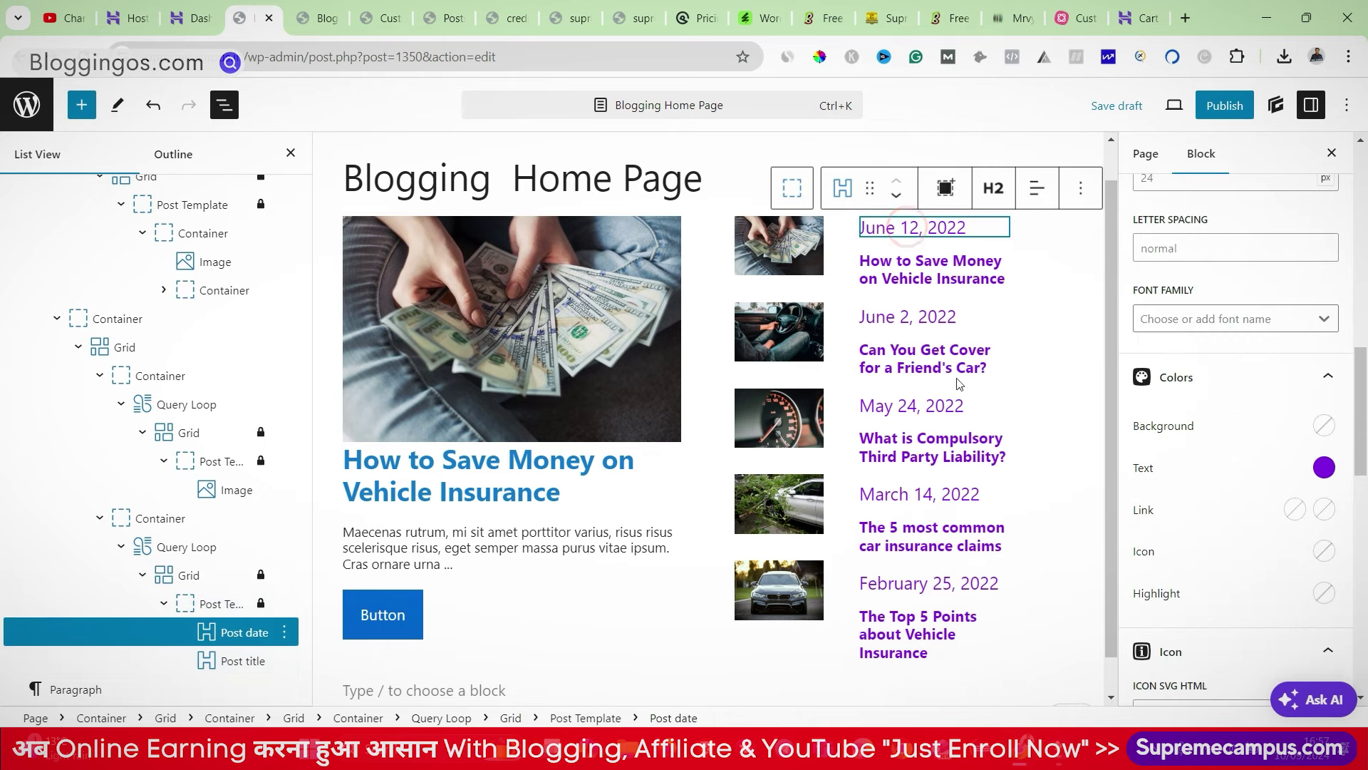
{"action": "scroll", "coordinate": [1284, 387], "scroll_direction": "up", "scroll_amount": 10}
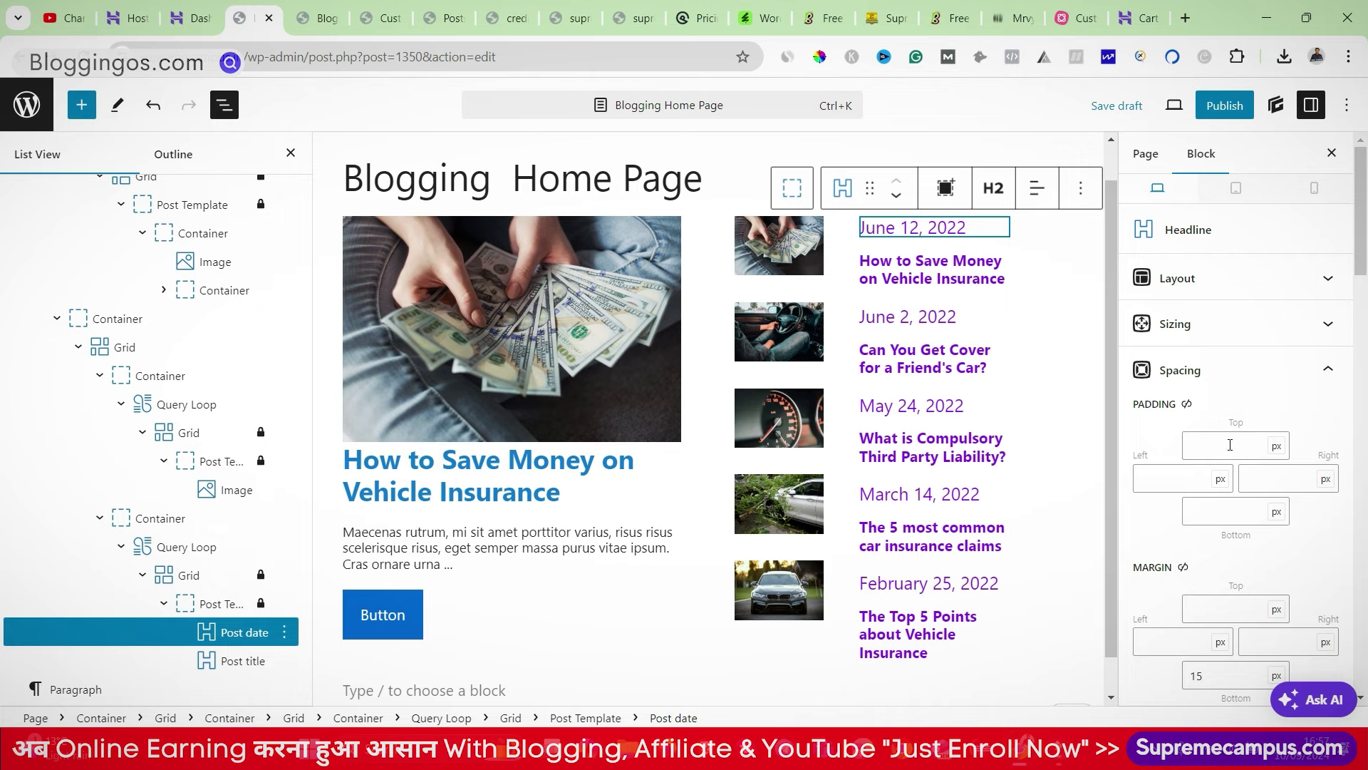
{"action": "scroll", "coordinate": [1230, 445], "scroll_direction": "down", "scroll_amount": 4}
{"action": "left_click_drag", "start_coordinate": [1219, 408], "coordinate": [1169, 412]}
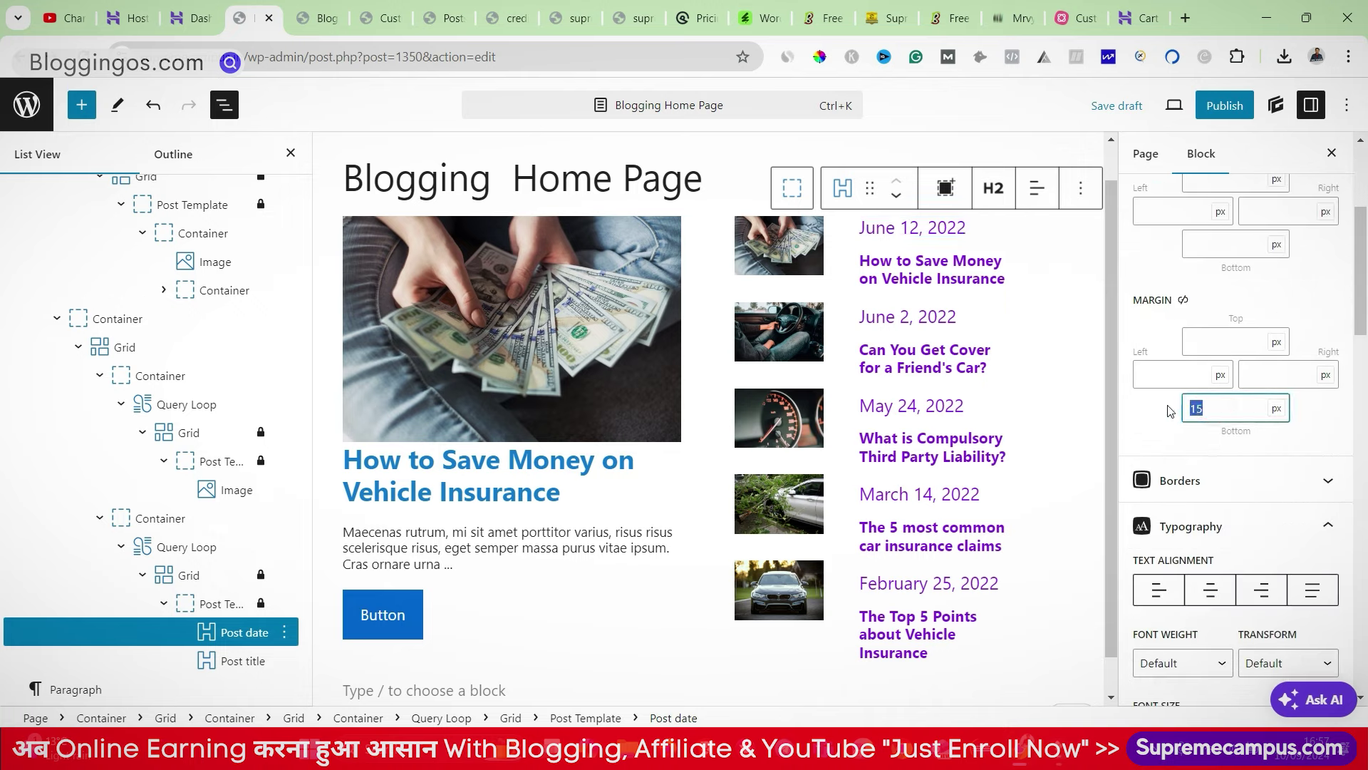
{"action": "type", "text": "5"}
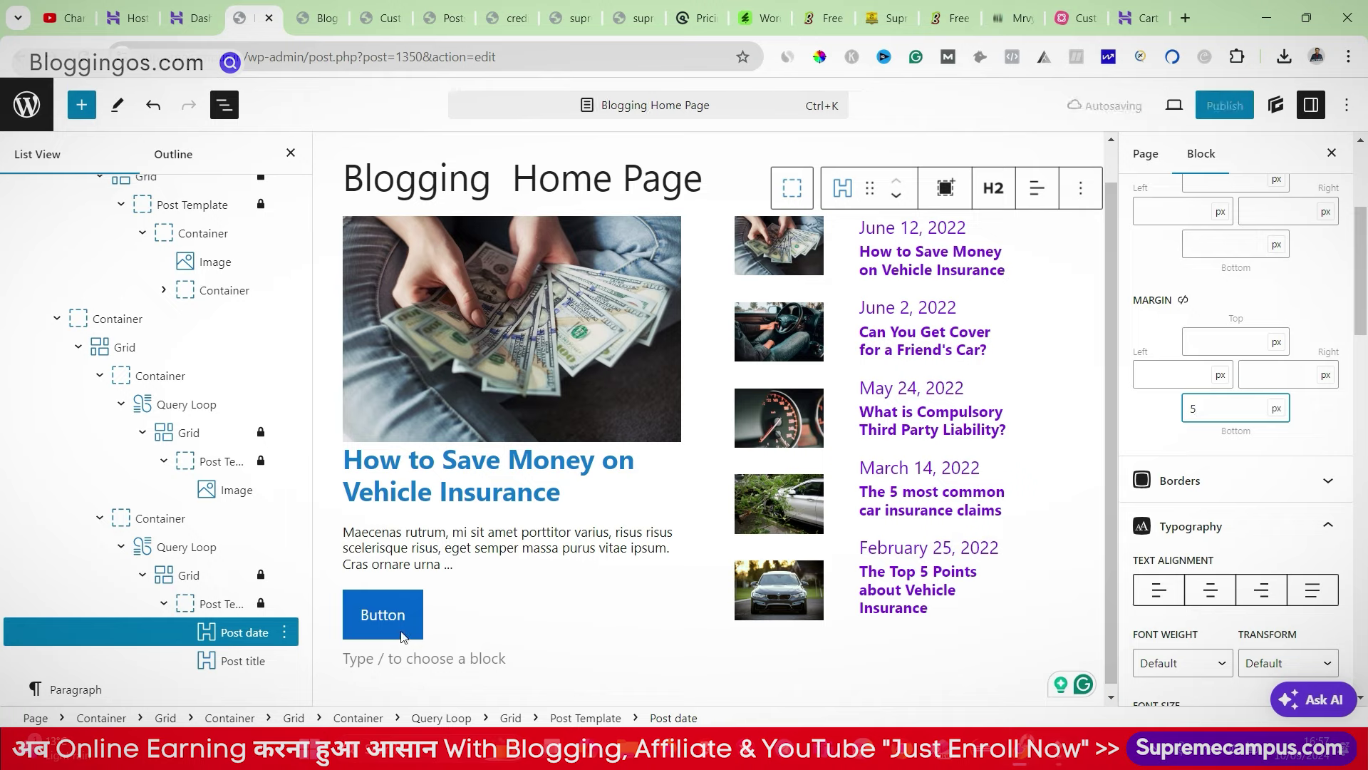
Step: Set the font size of the recent-post date headline to 16 px
{"action": "left_click", "coordinate": [236, 636]}
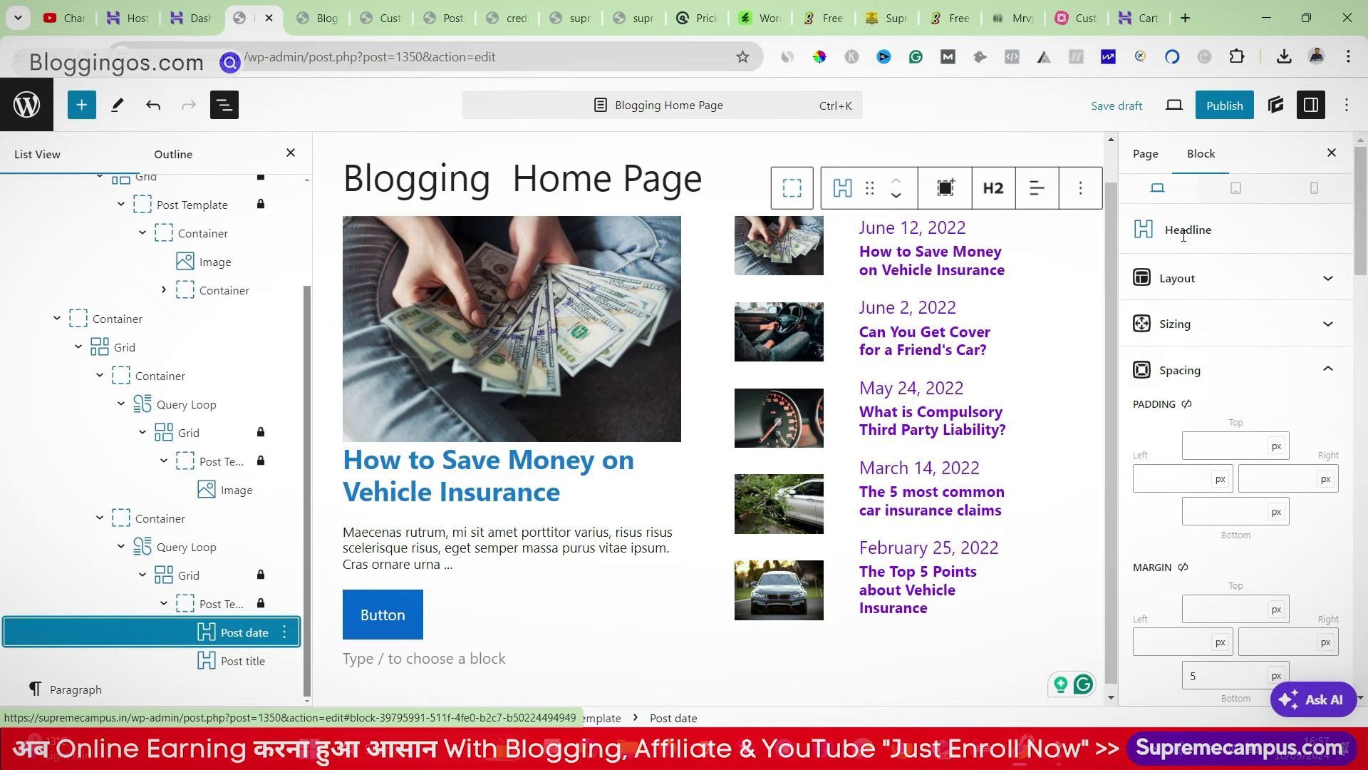
{"action": "left_click", "coordinate": [1194, 370]}
{"action": "scroll", "coordinate": [1195, 371], "scroll_direction": "down", "scroll_amount": 6}
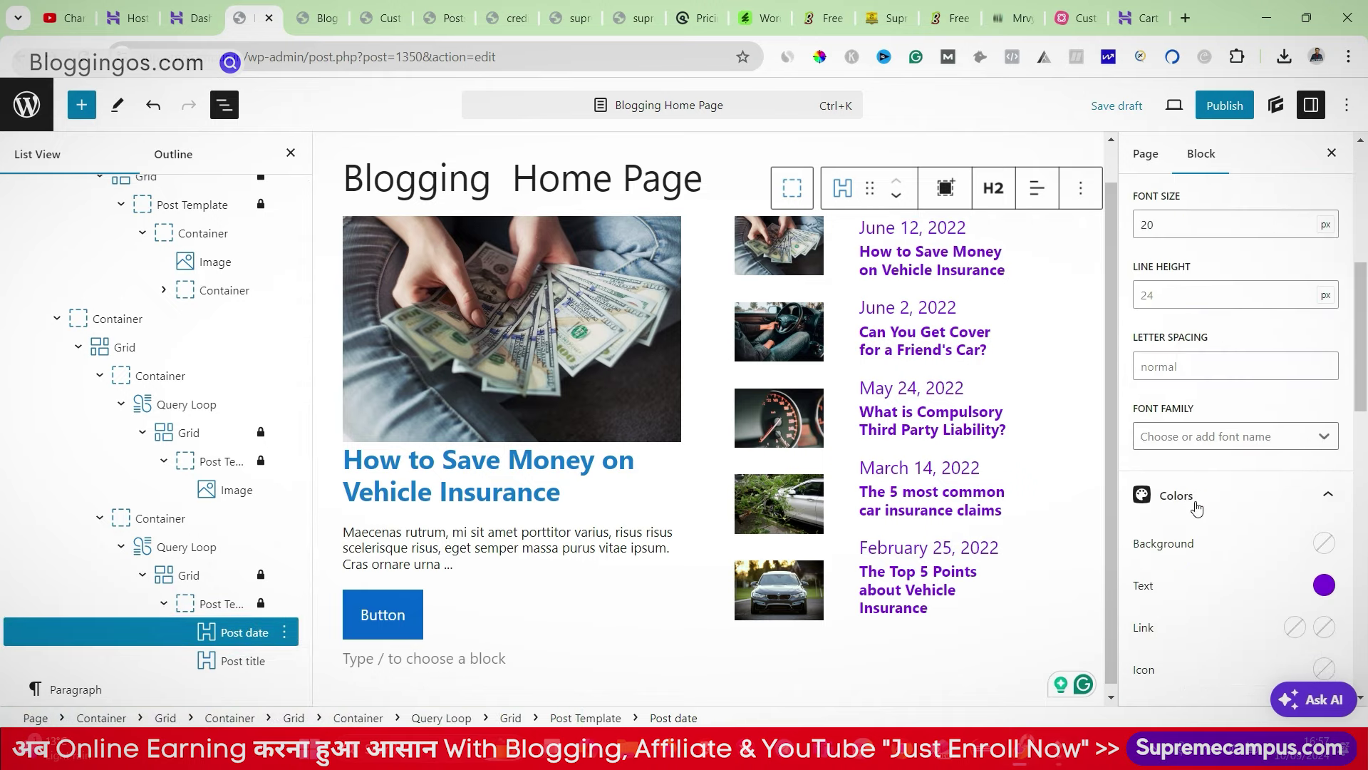
{"action": "double_click", "coordinate": [1168, 228]}
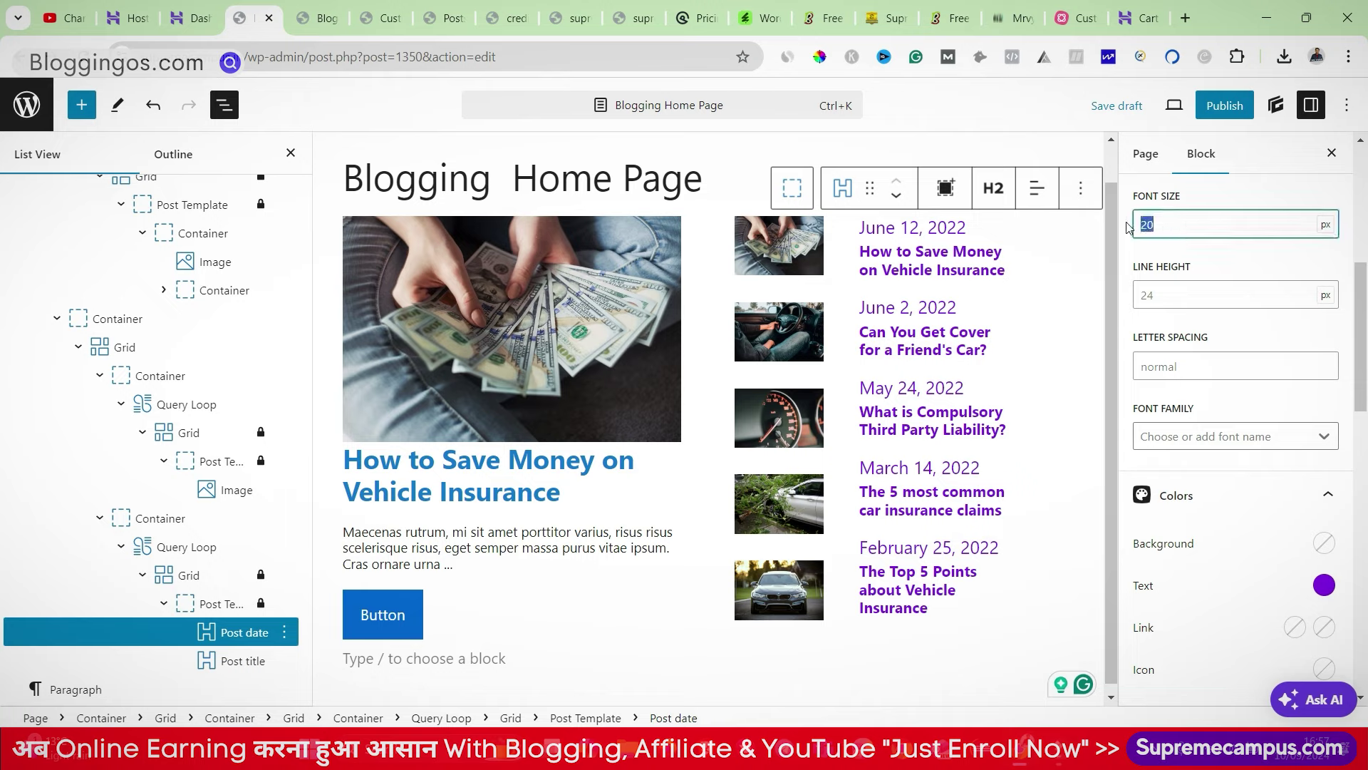
{"action": "type", "text": "16"}
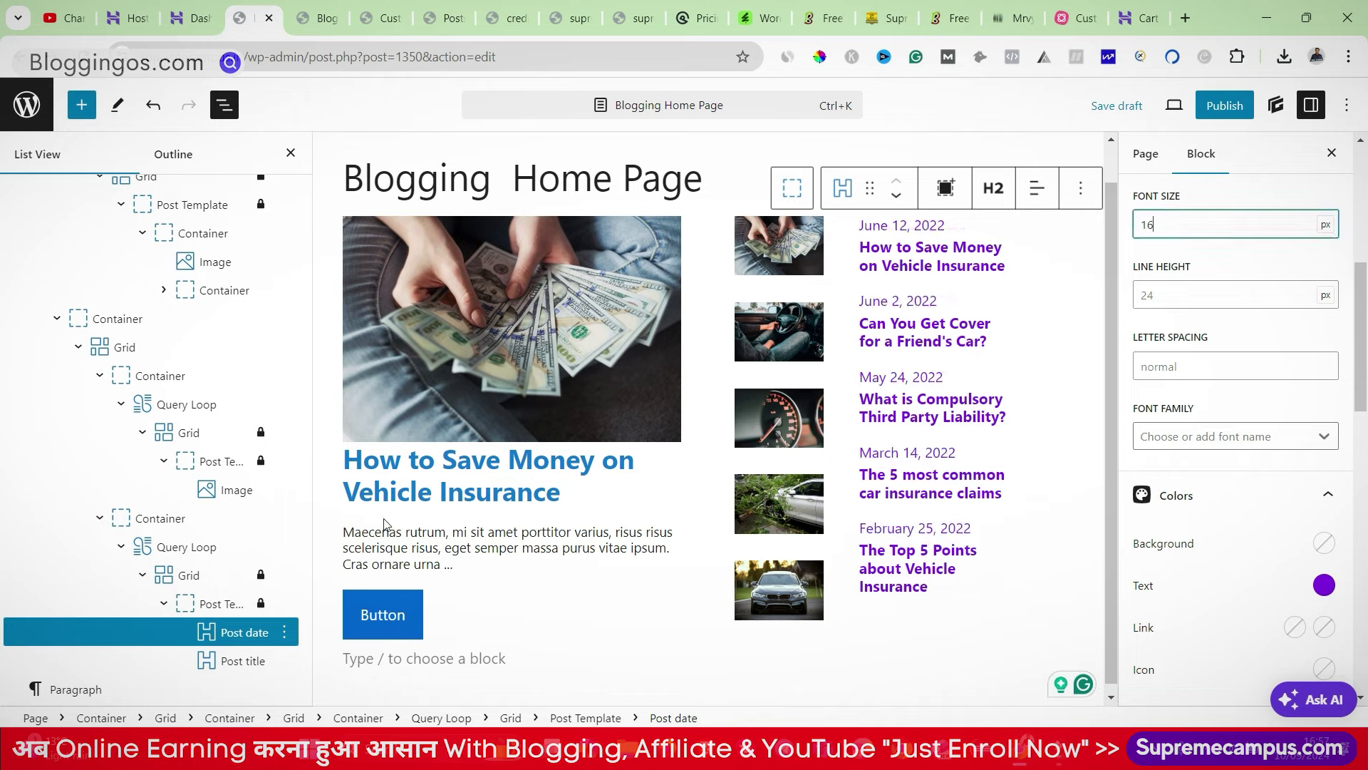
Step: Set the font size of the recent-post title headline to 14 px
{"action": "left_click", "coordinate": [233, 660]}
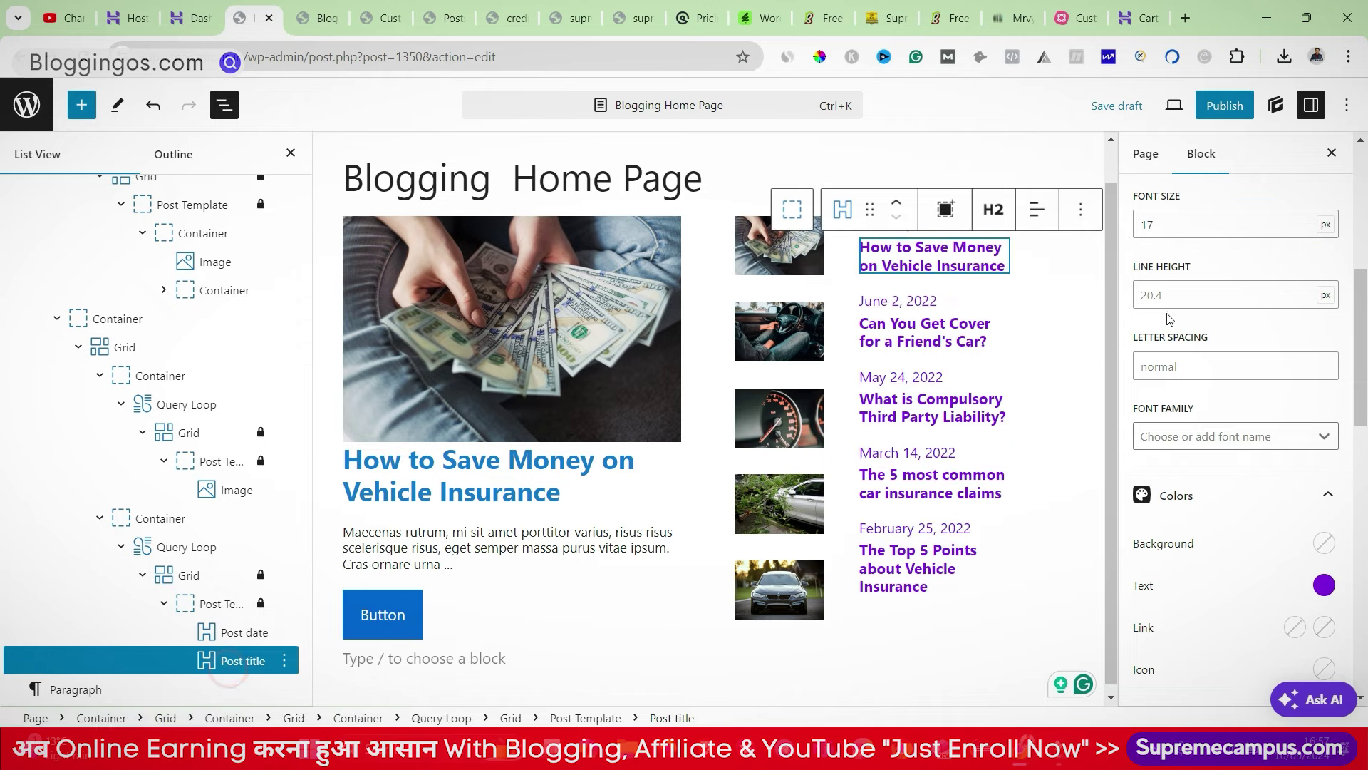
{"action": "double_click", "coordinate": [1159, 225]}
{"action": "type", "text": "14"}
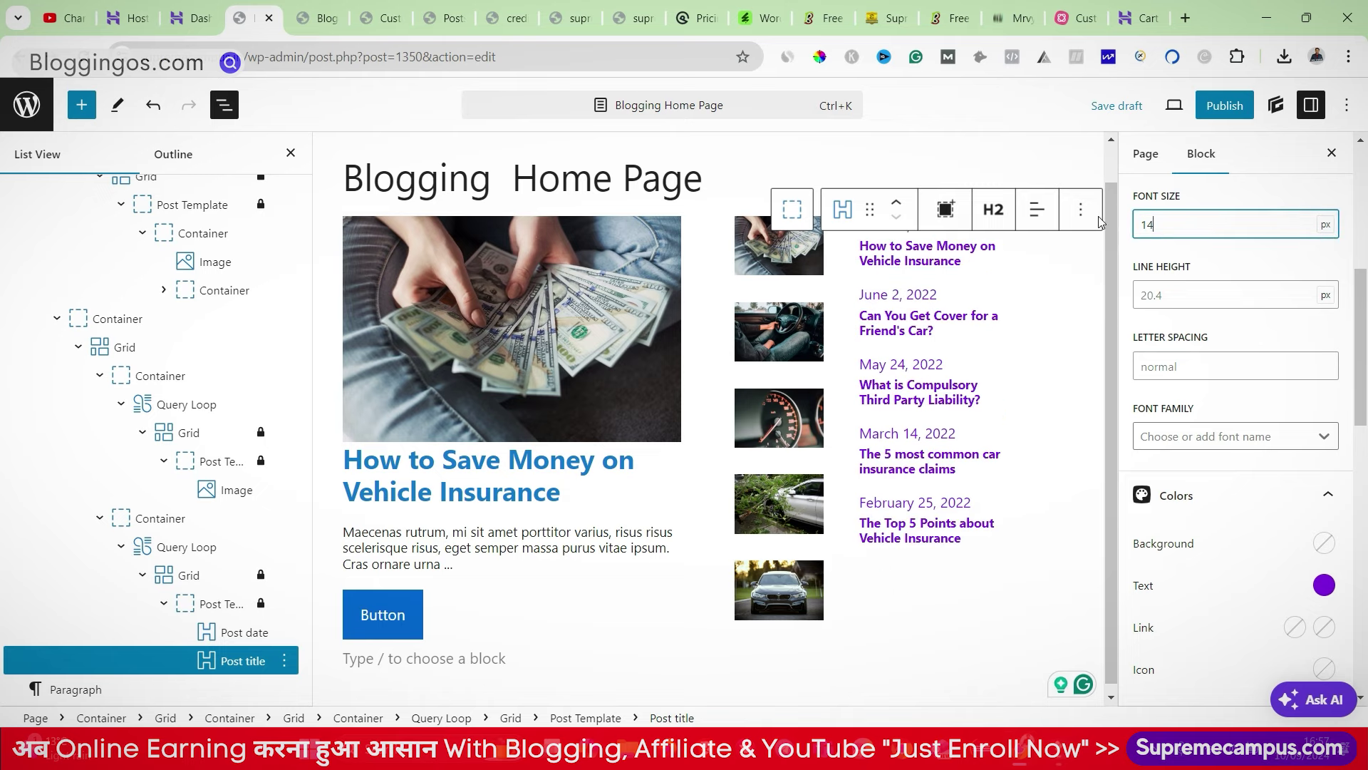
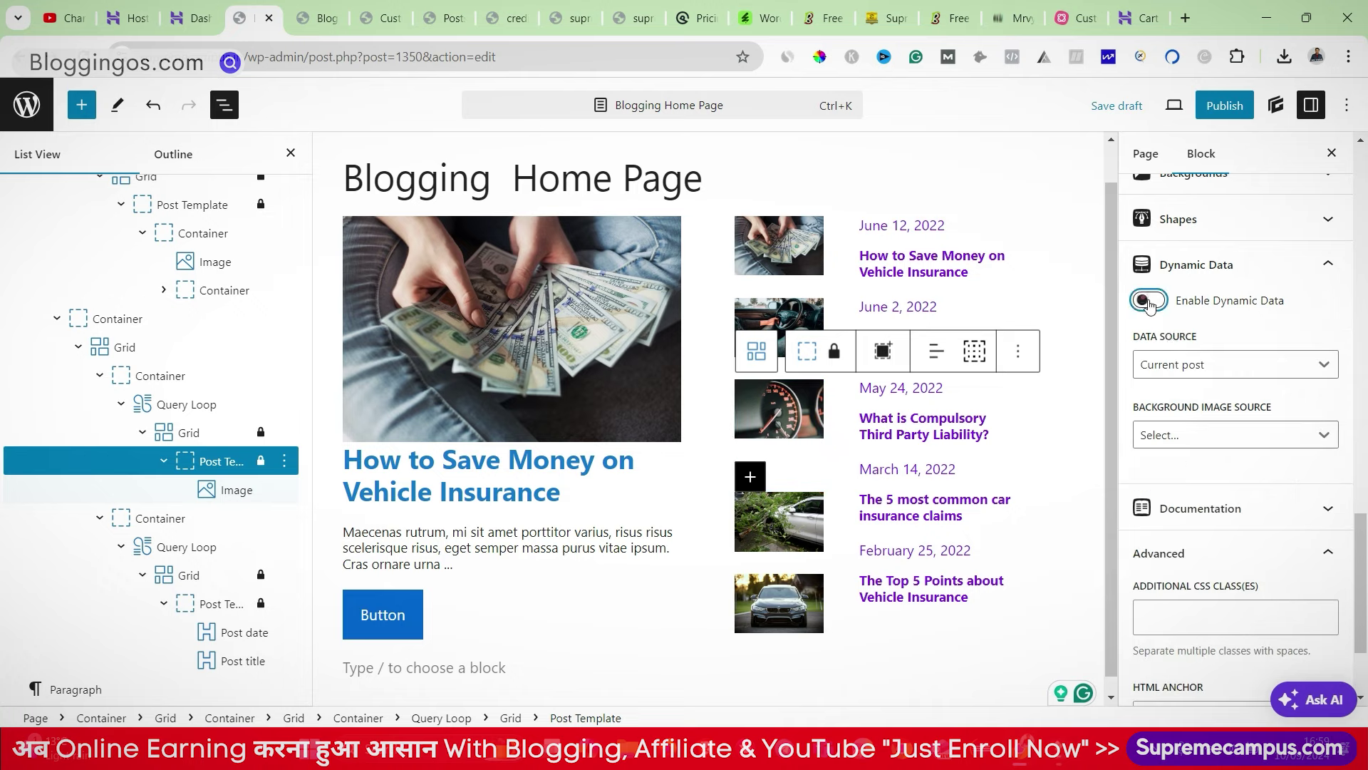
Step: Check the background image source options in the dynamic data of the recent-post images' Post Template
{"action": "left_click", "coordinate": [1163, 434]}
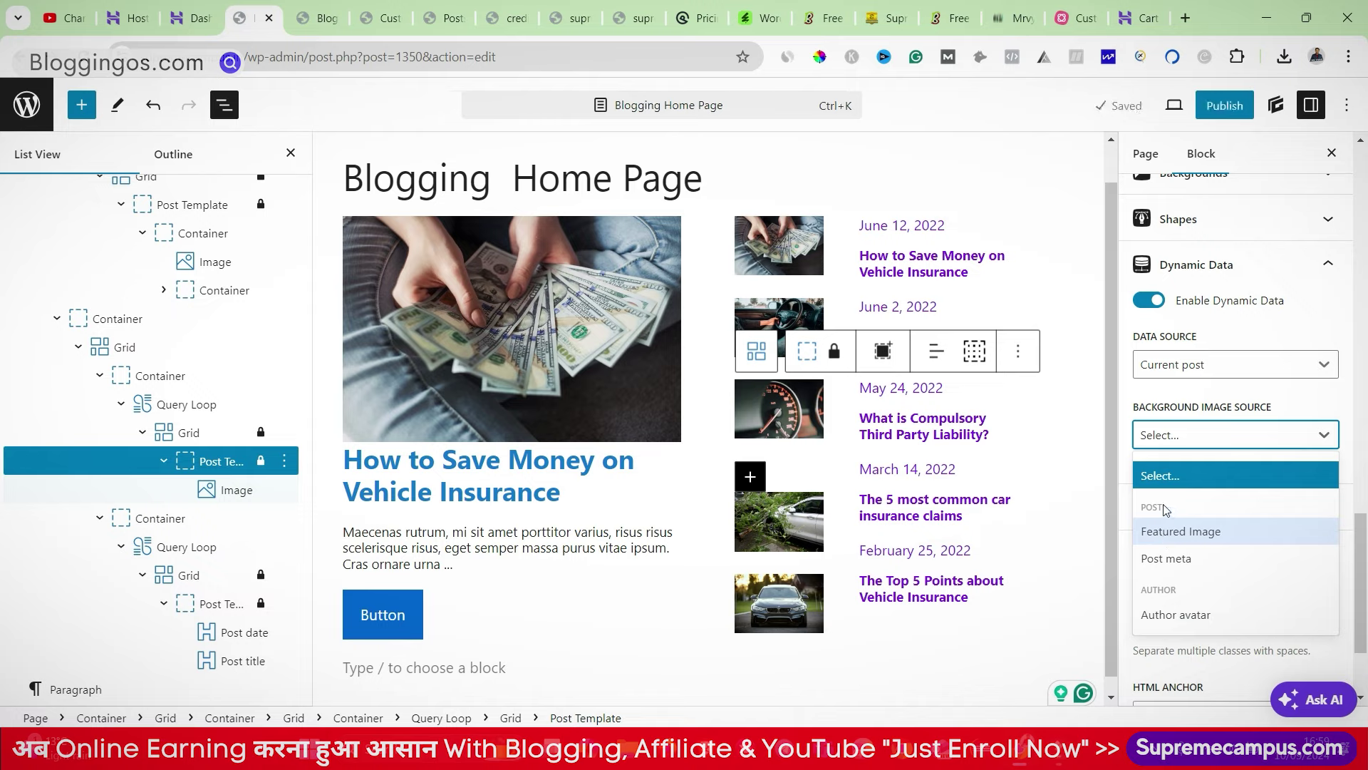
{"action": "left_click", "coordinate": [1154, 393]}
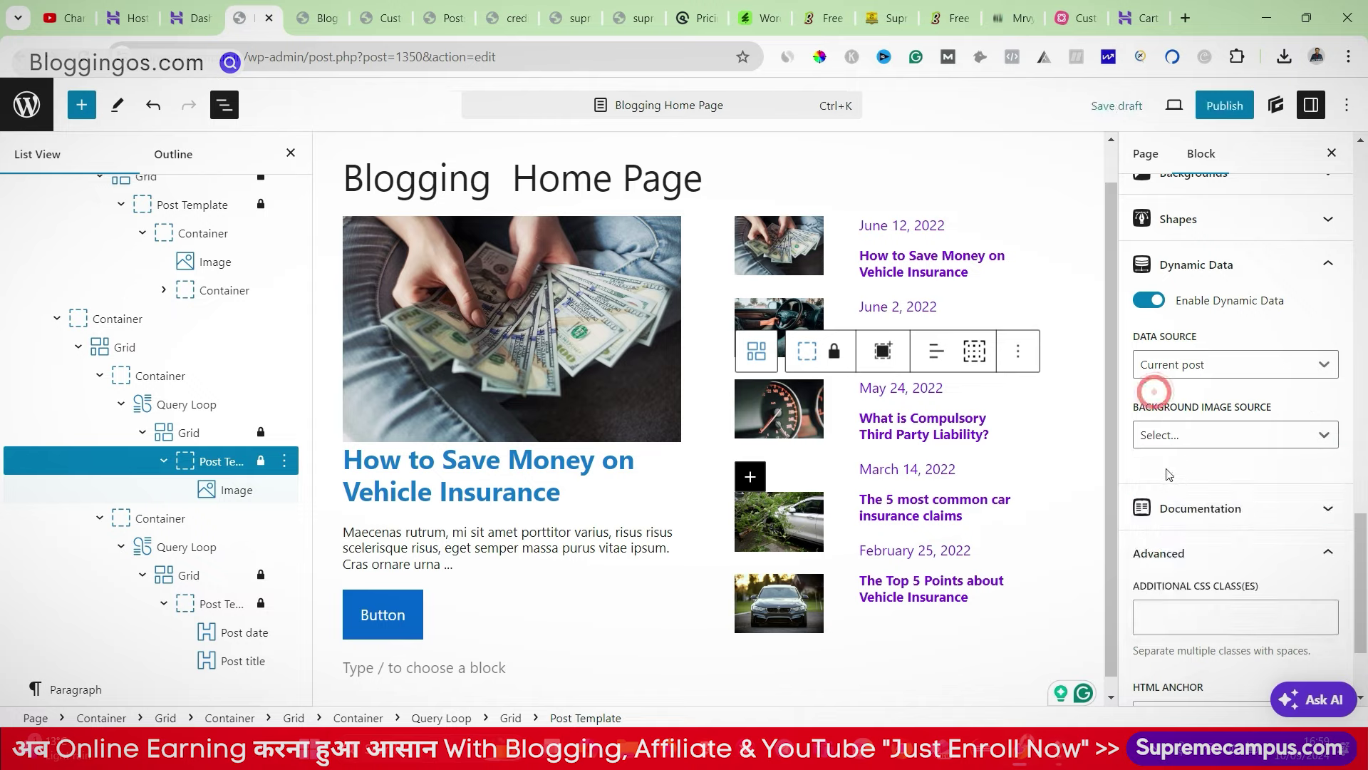
{"action": "left_click", "coordinate": [1161, 436]}
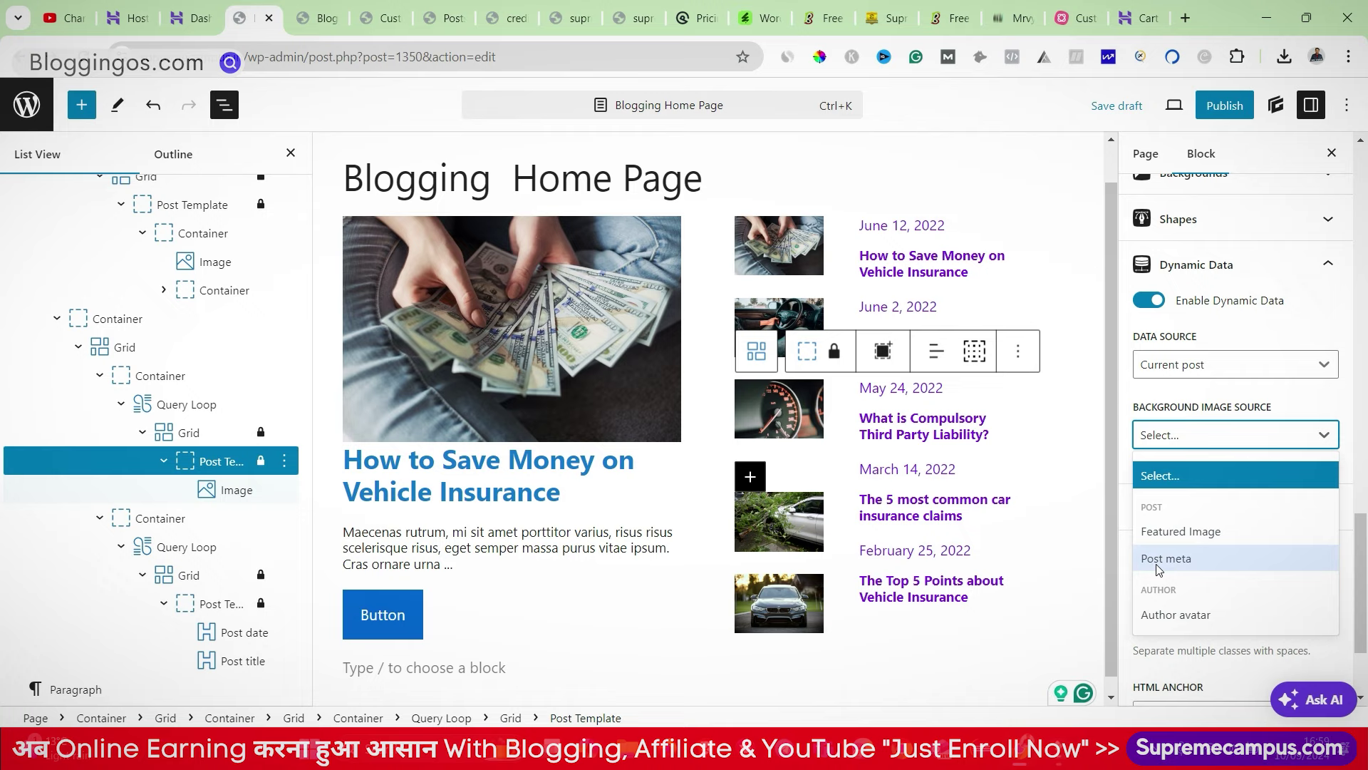
{"action": "left_click", "coordinate": [1086, 499]}
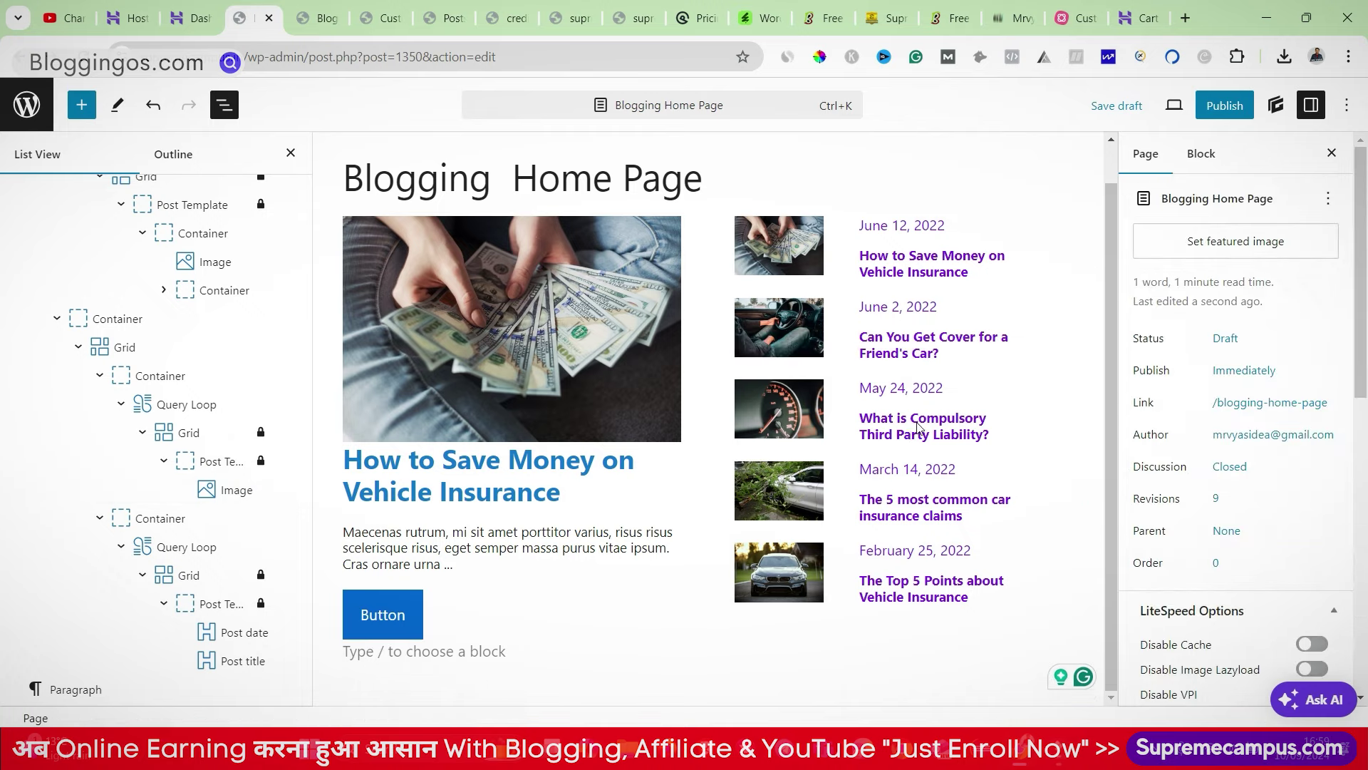
Step: Set the dynamic link source of the recent-post title headline to Single post
{"action": "left_click", "coordinate": [233, 660]}
{"action": "scroll", "coordinate": [1355, 548], "scroll_direction": "down", "scroll_amount": 15}
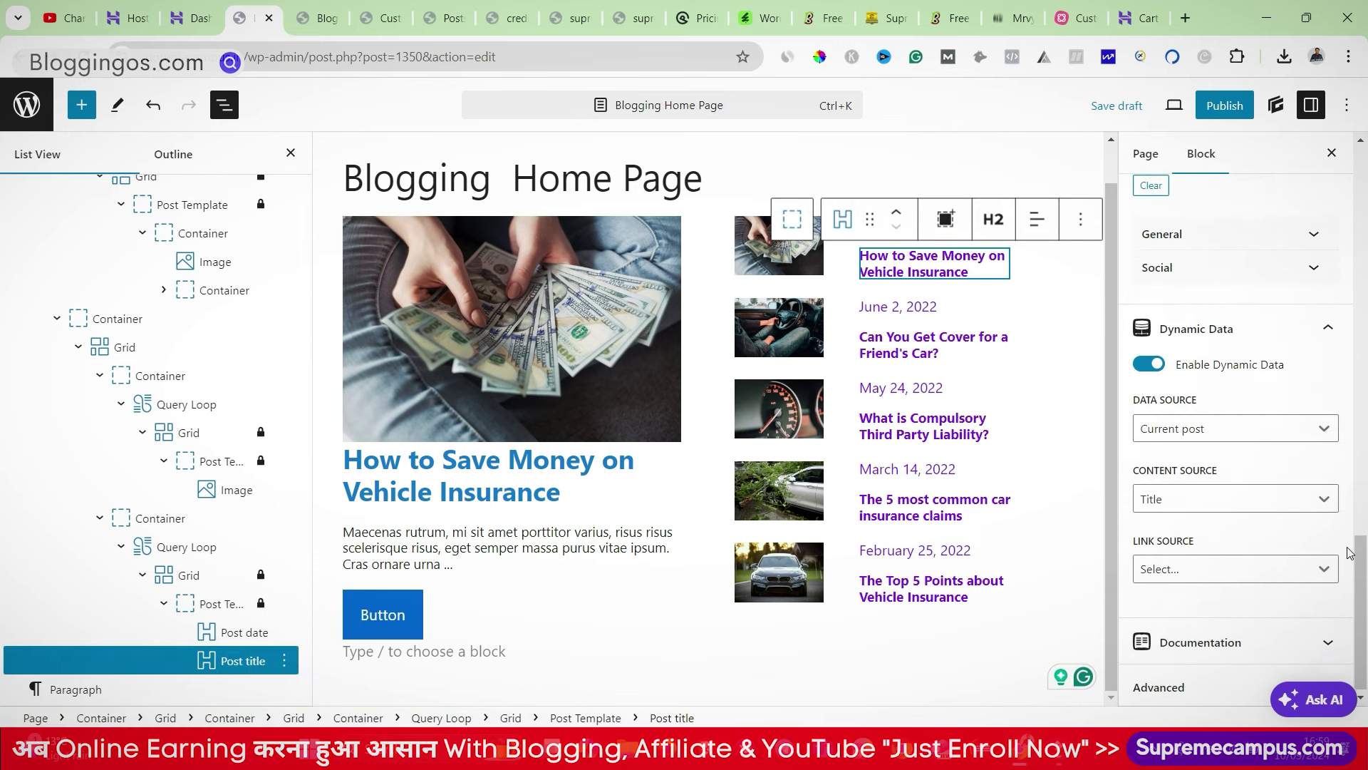
{"action": "left_click", "coordinate": [1182, 565]}
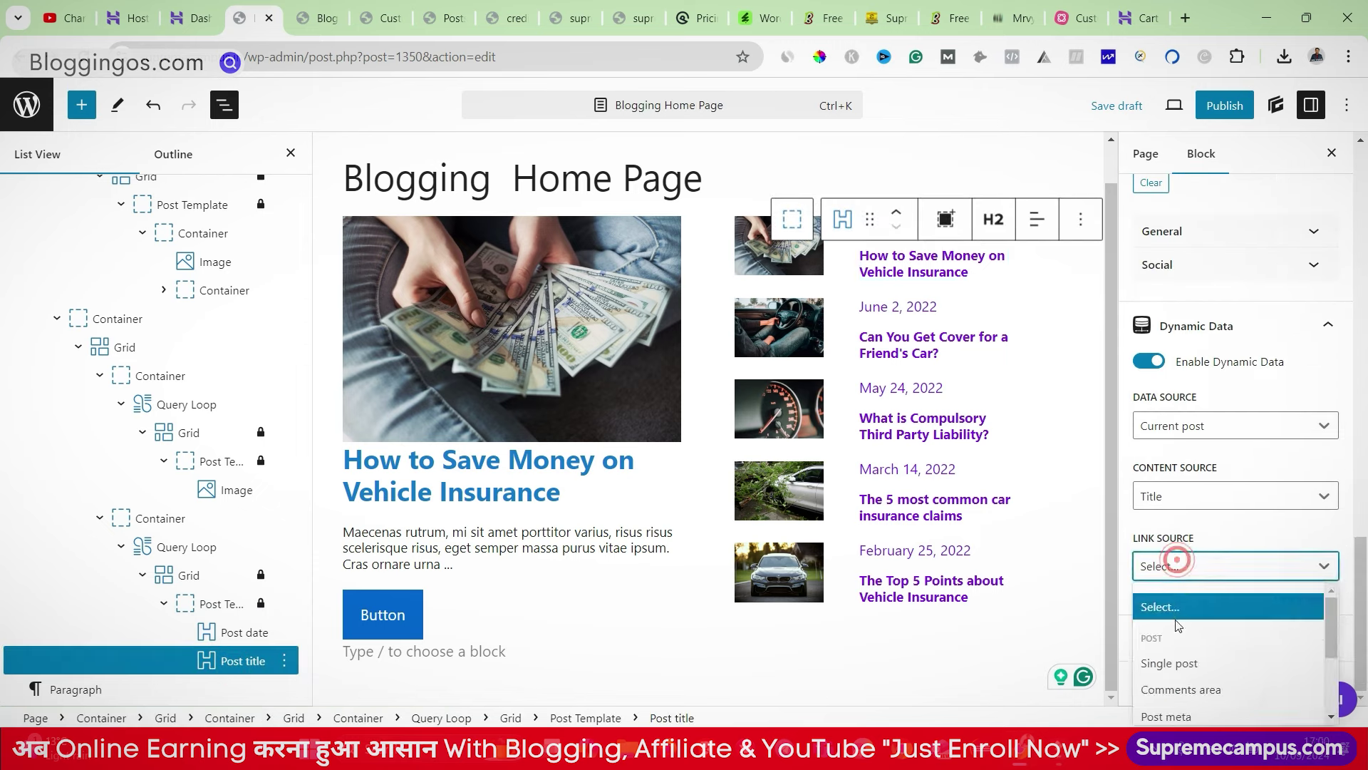
{"action": "scroll", "coordinate": [1174, 708], "scroll_direction": "down", "scroll_amount": 2}
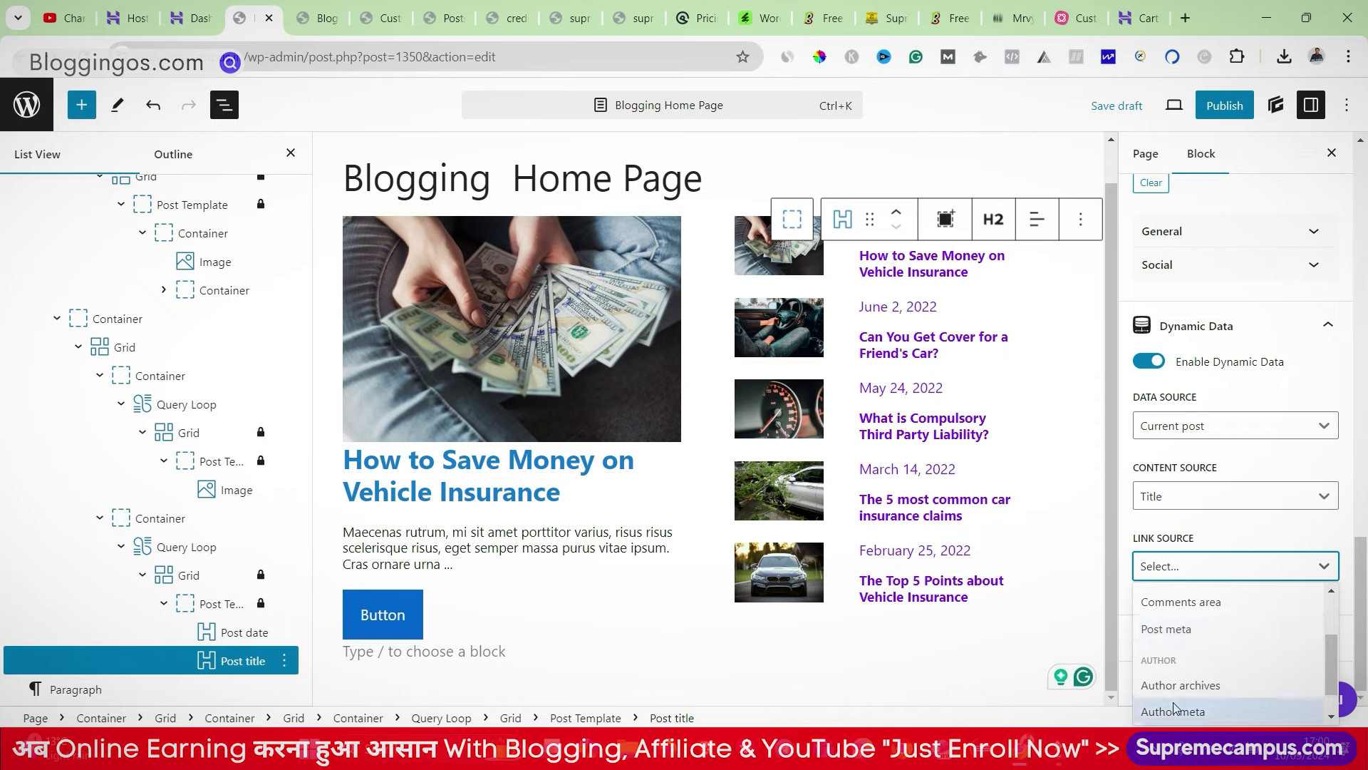
{"action": "scroll", "coordinate": [1173, 698], "scroll_direction": "up", "scroll_amount": 2}
{"action": "left_click", "coordinate": [1171, 663]}
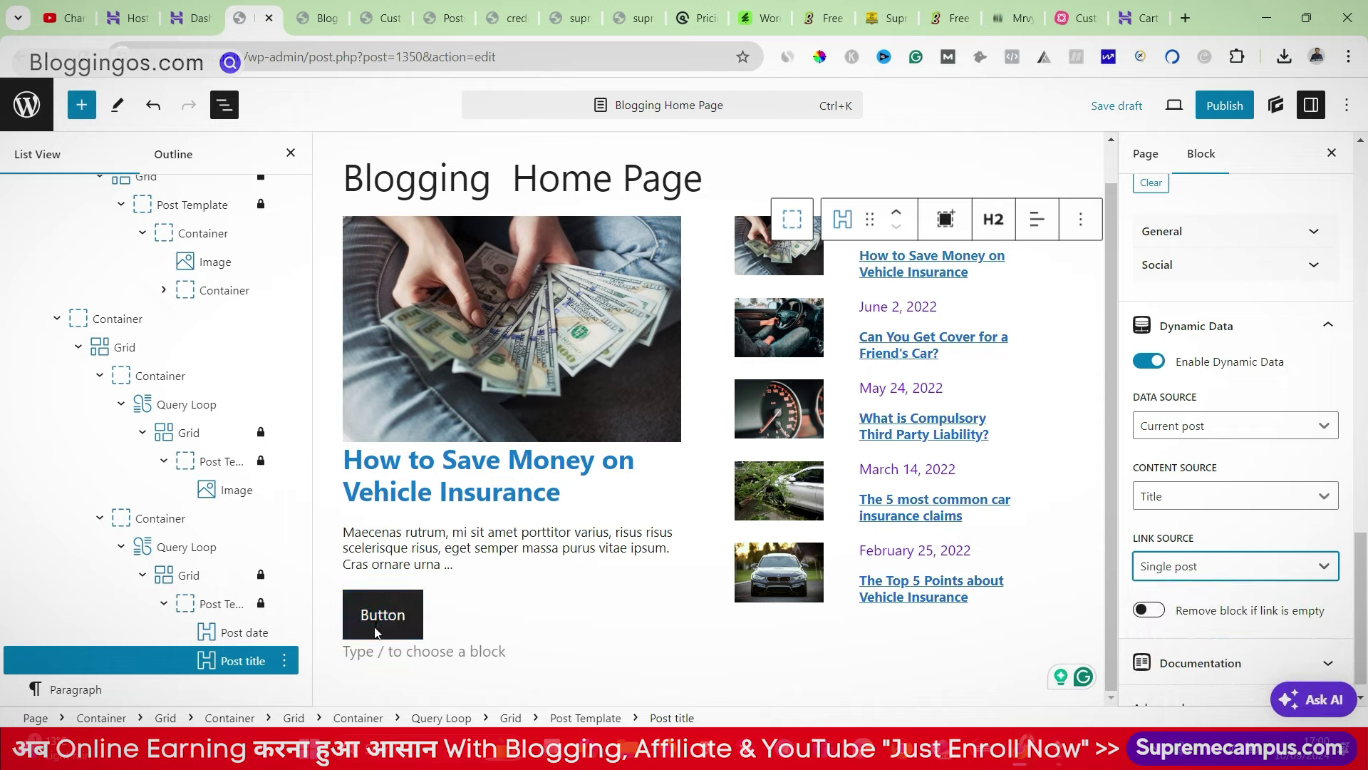
Step: Save the page draft and look over the linked titles and thumbnails in the page preview
{"action": "left_click", "coordinate": [1112, 111]}
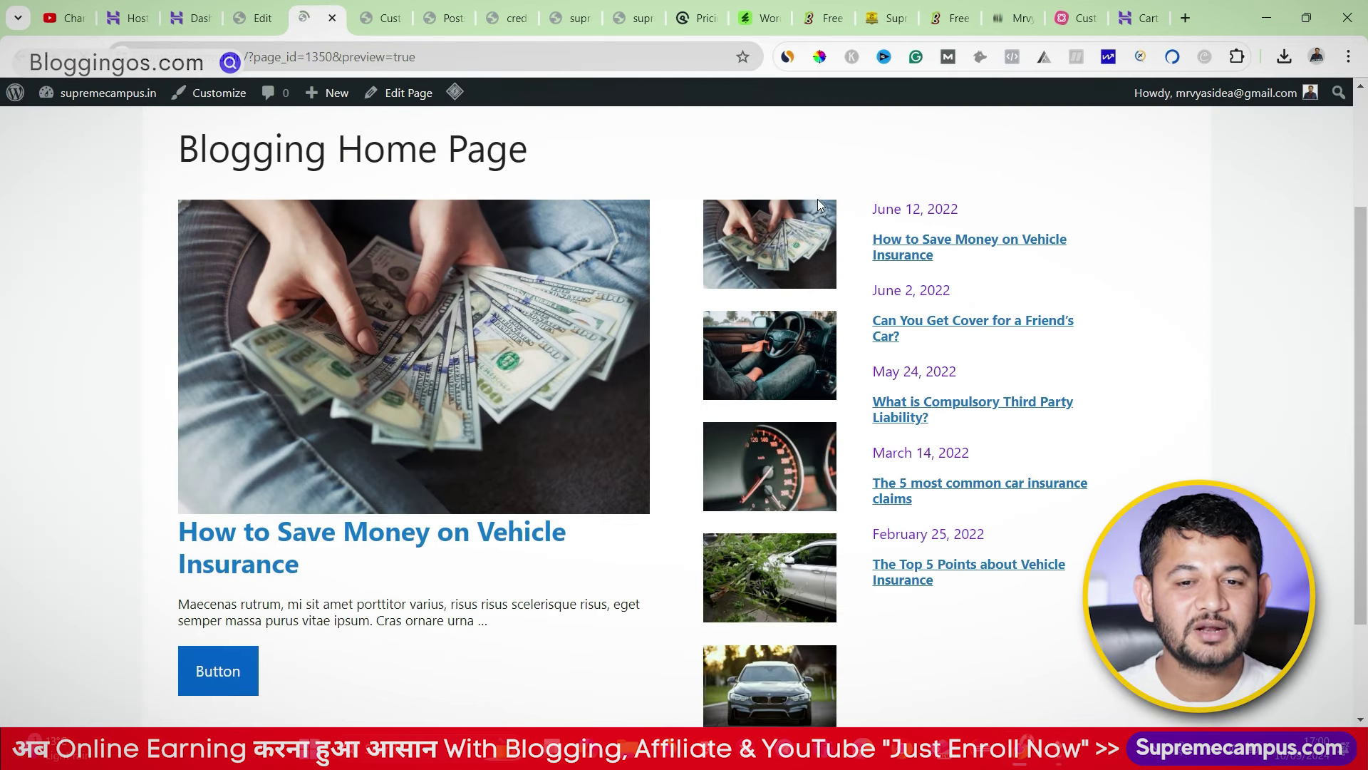
{"action": "scroll", "coordinate": [820, 361], "scroll_direction": "down", "scroll_amount": 2}
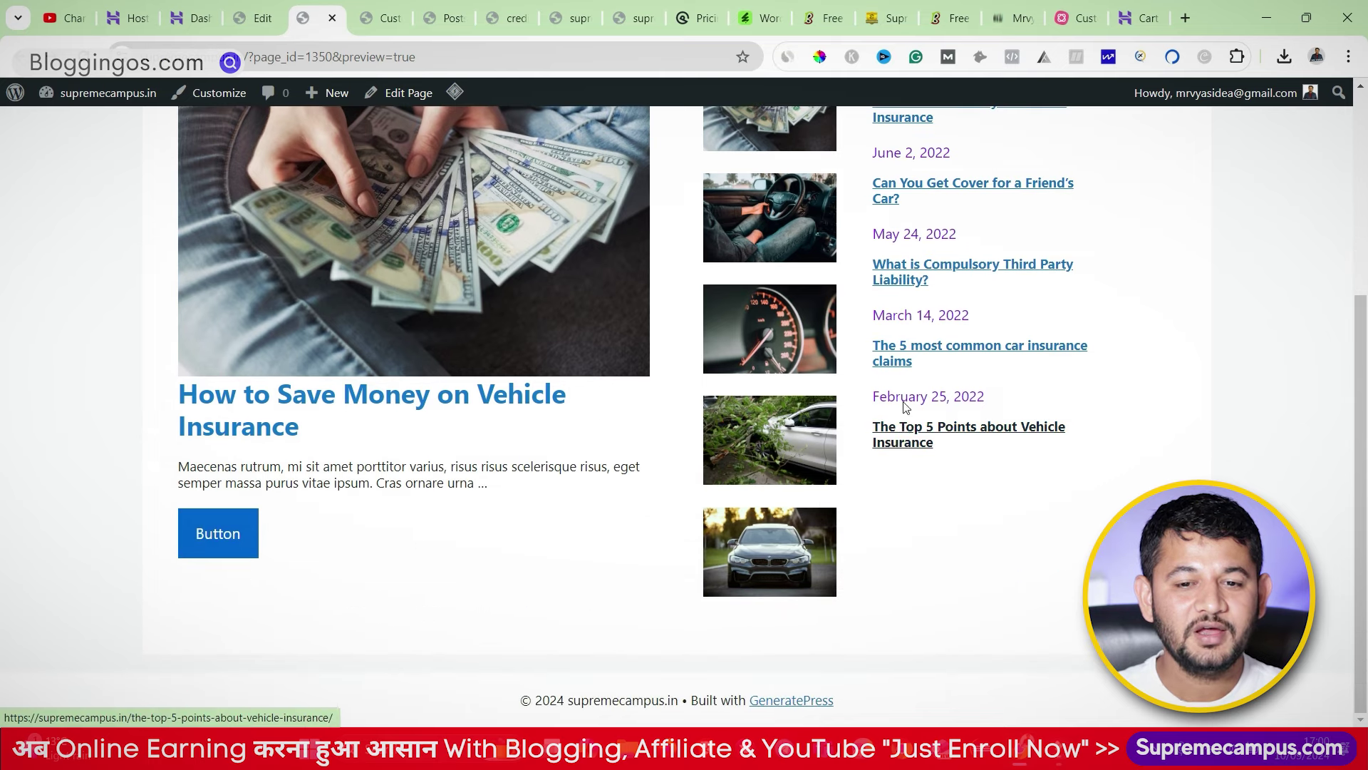
{"action": "scroll", "coordinate": [811, 228], "scroll_direction": "up", "scroll_amount": 1}
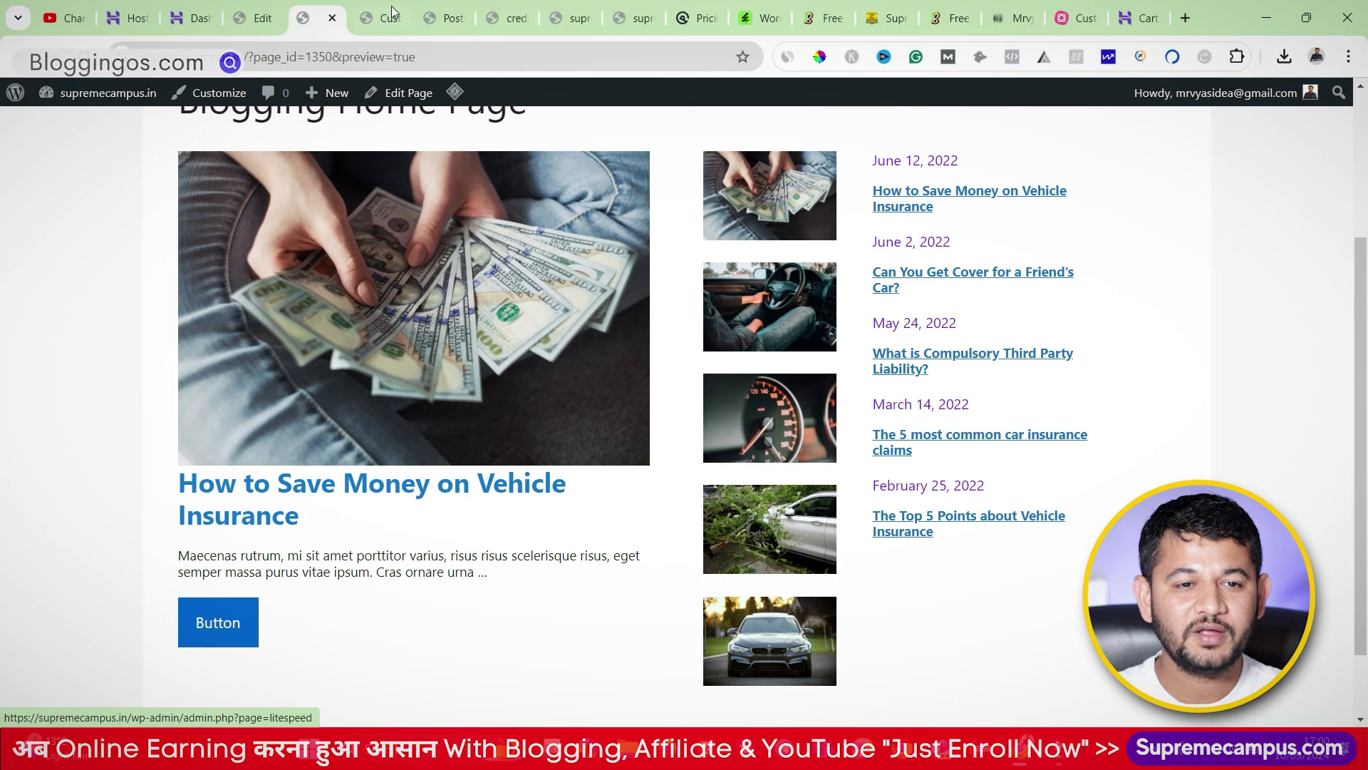
Step: Return to the page editor, hide the block list and save the draft
{"action": "left_click", "coordinate": [243, 6]}
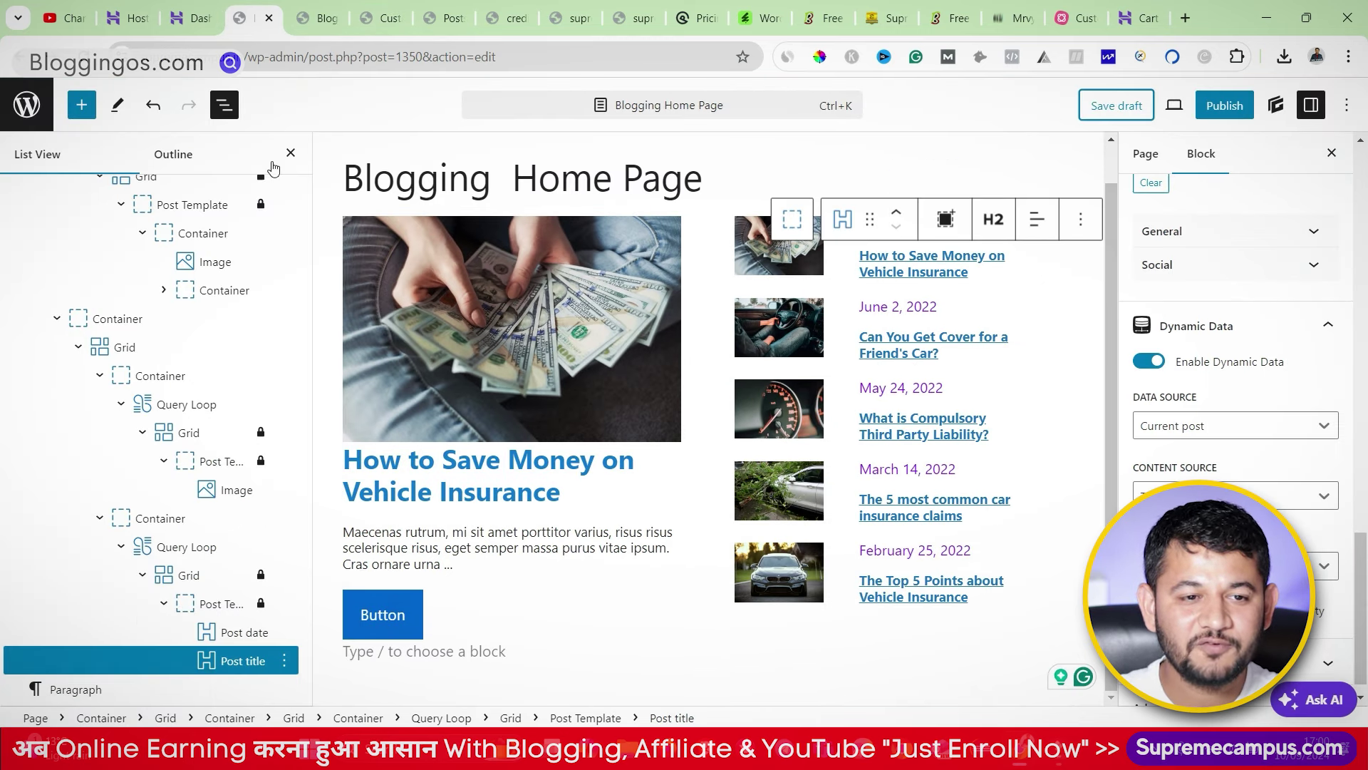
{"action": "left_click", "coordinate": [225, 106]}
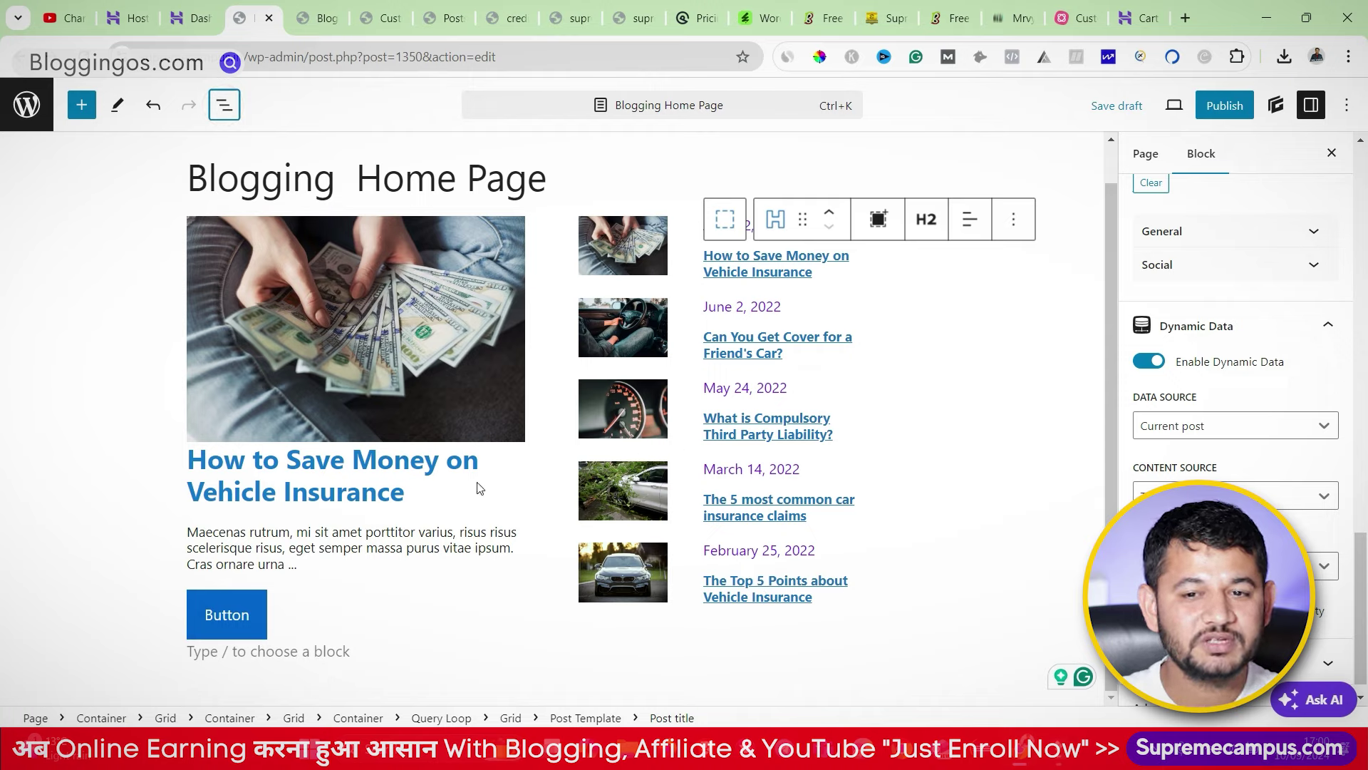
{"action": "left_click", "coordinate": [1119, 102]}
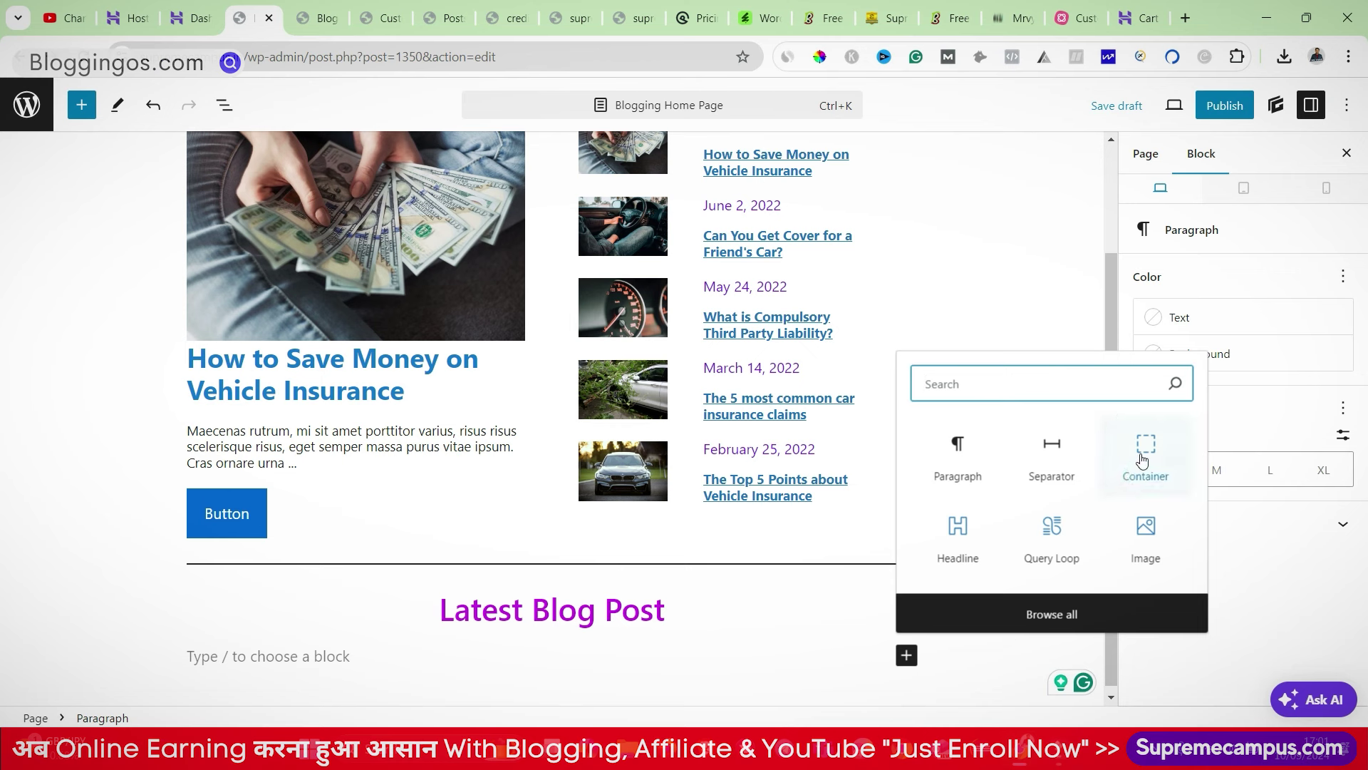
Step: Insert an empty Container below the Latest Blog Post heading and dismiss the inner container tip
{"action": "left_click", "coordinate": [1142, 460]}
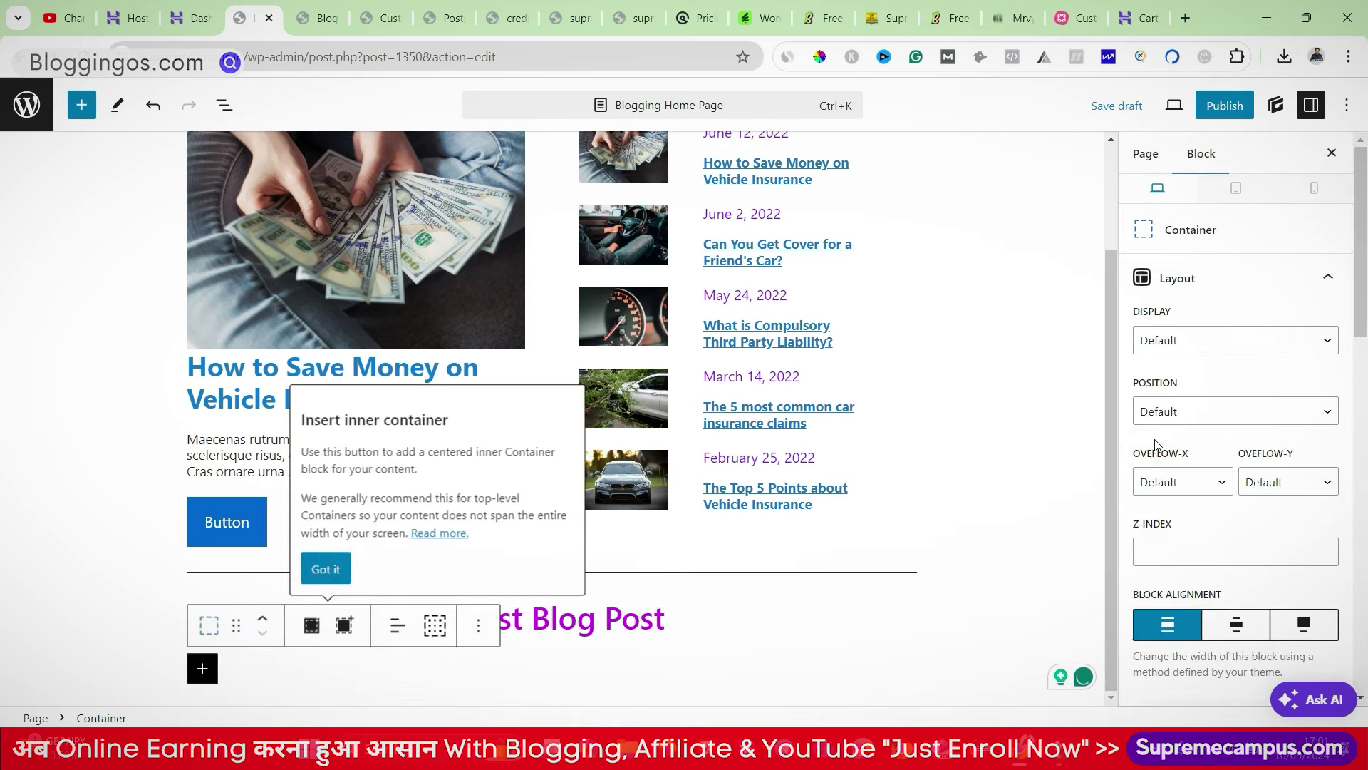
{"action": "left_click", "coordinate": [203, 666]}
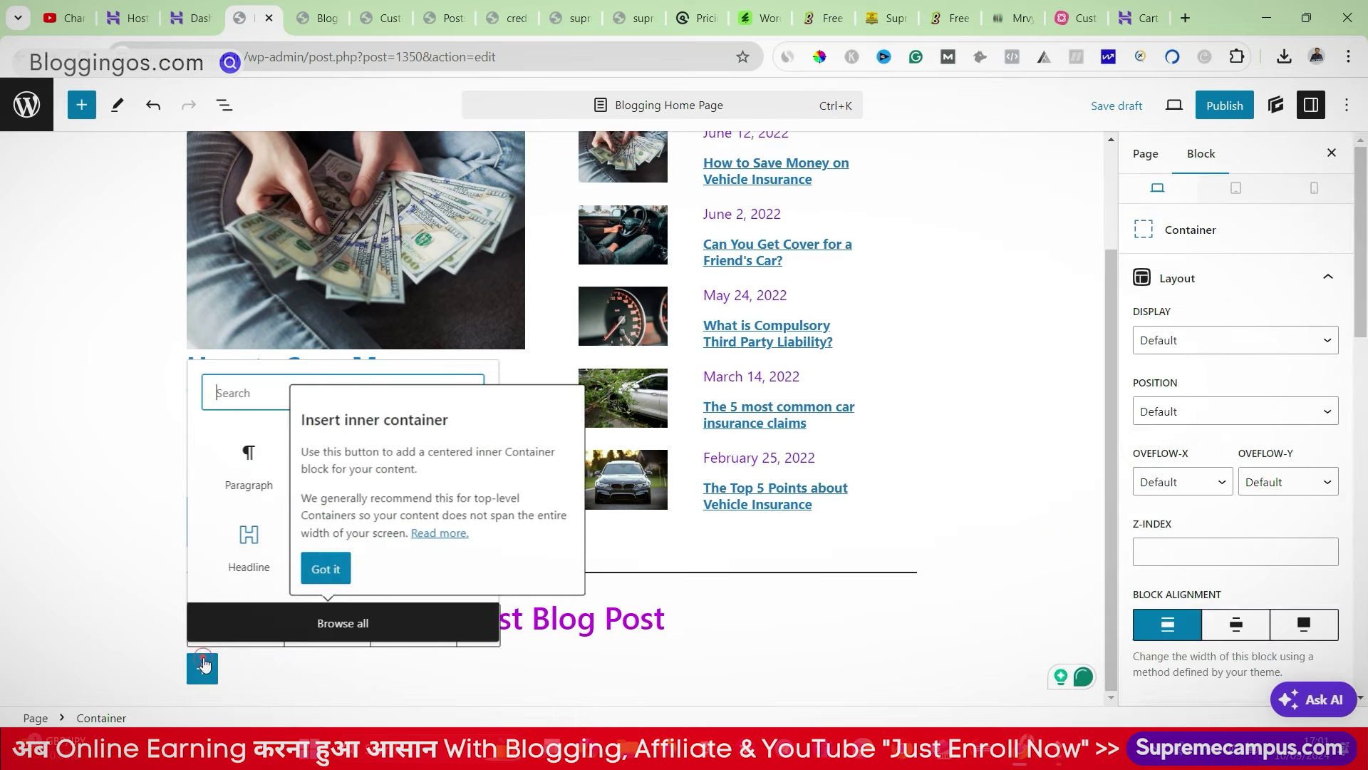
{"action": "left_click", "coordinate": [203, 668]}
{"action": "left_click", "coordinate": [325, 568]}
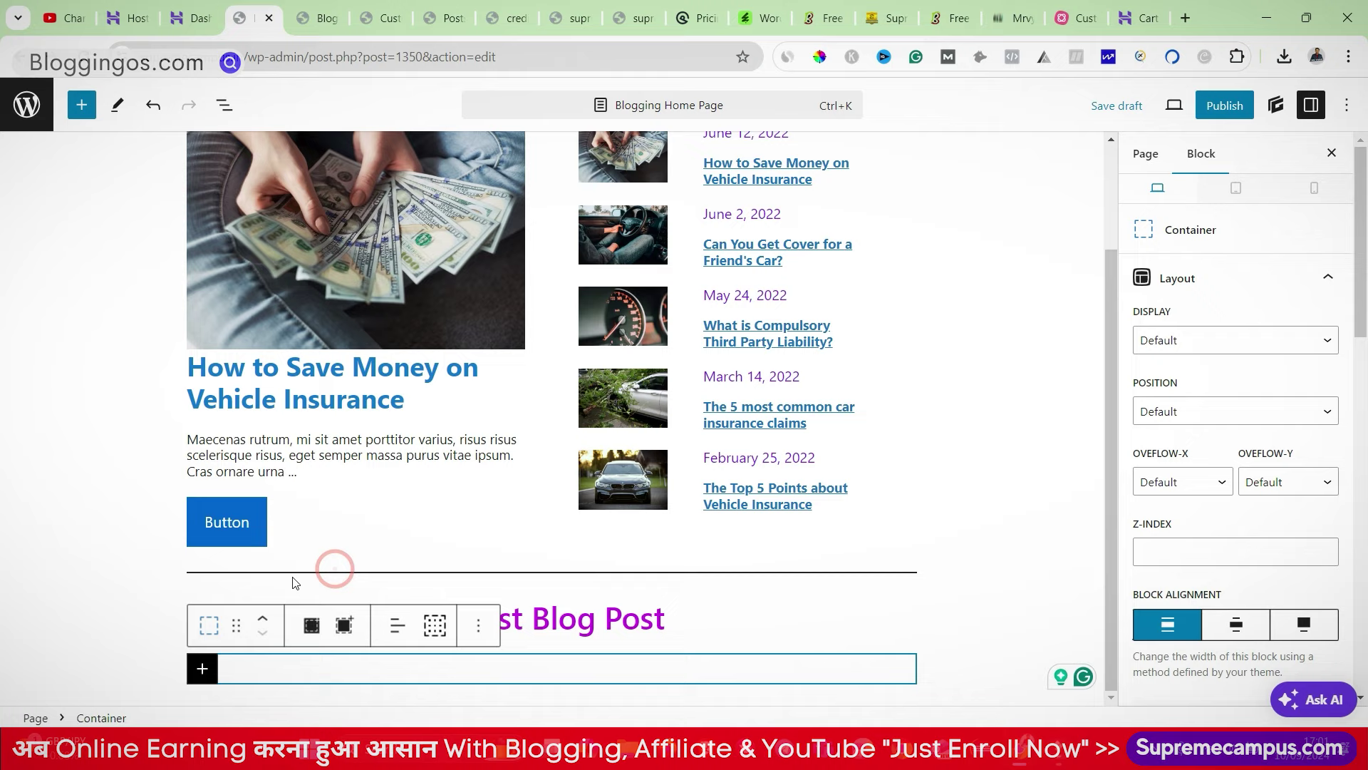
Step: Insert a Query Loop in the empty container below the Latest Blog Post heading, using the Two columns & featured image layout
{"action": "left_click", "coordinate": [204, 669]}
{"action": "left_click", "coordinate": [343, 542]}
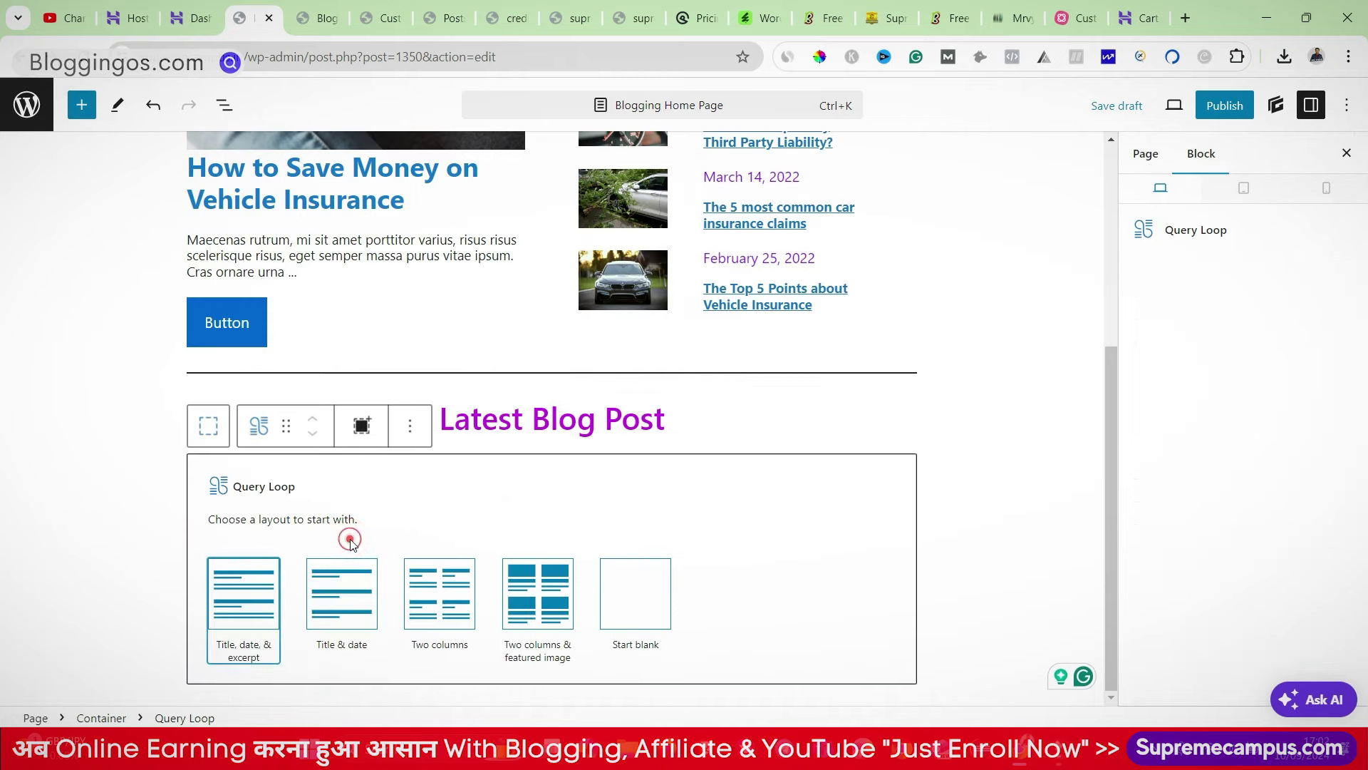
{"action": "left_click", "coordinate": [547, 606]}
{"action": "scroll", "coordinate": [544, 601], "scroll_direction": "down", "scroll_amount": 4}
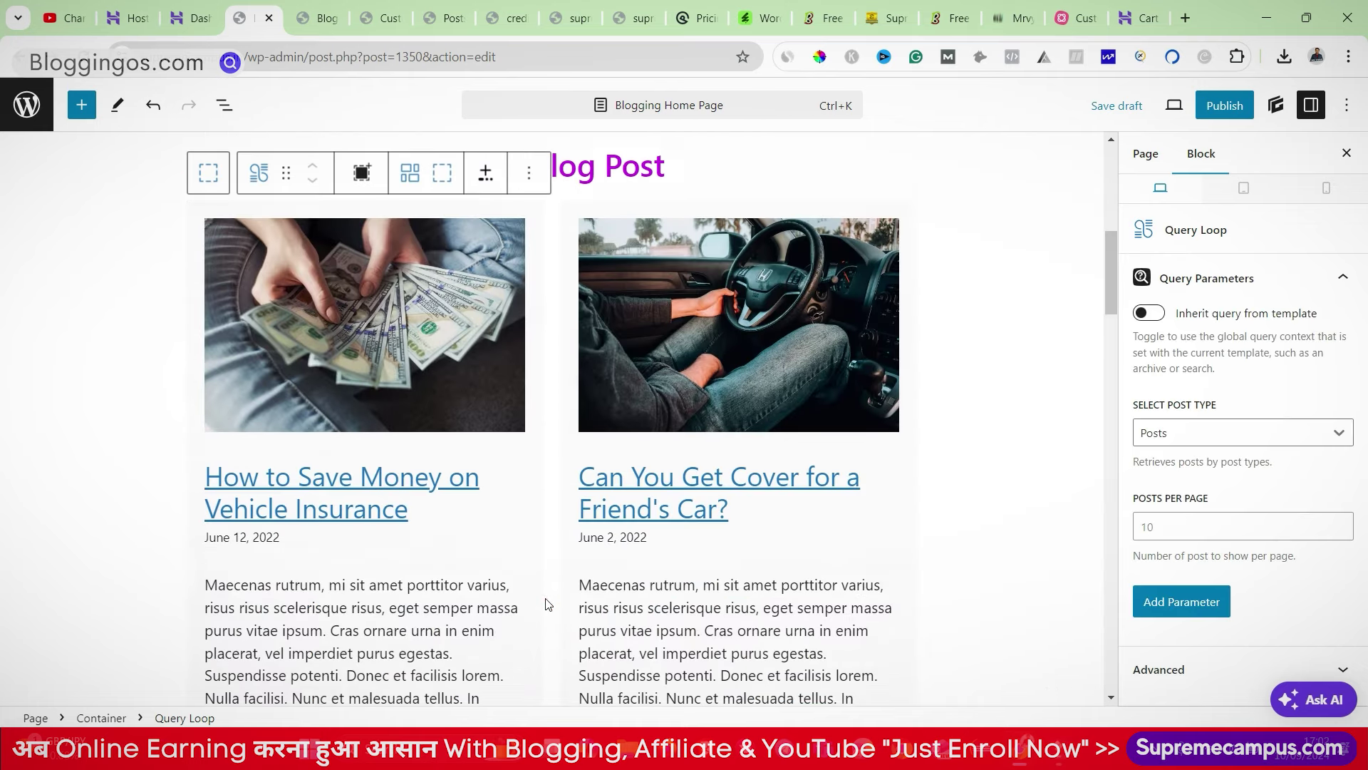
{"action": "scroll", "coordinate": [525, 599], "scroll_direction": "down", "scroll_amount": 20}
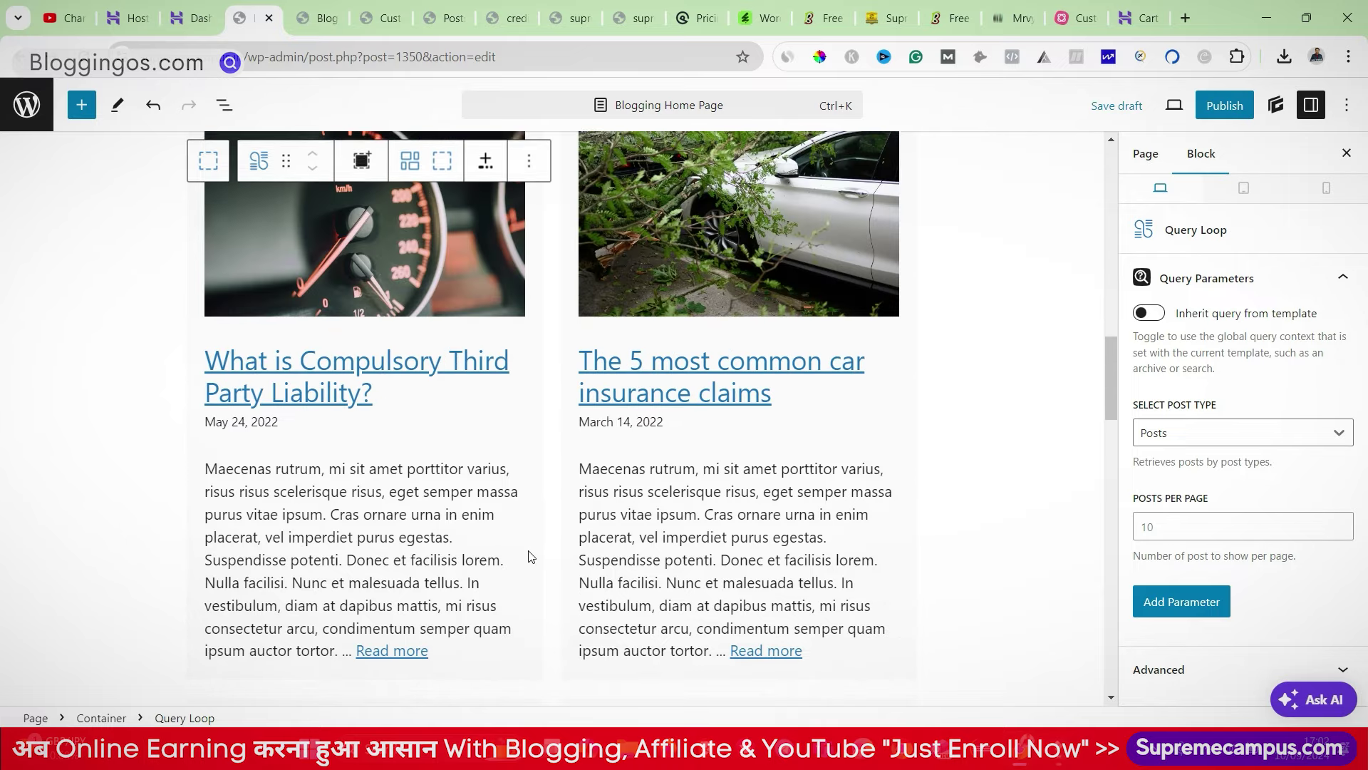
{"action": "scroll", "coordinate": [538, 563], "scroll_direction": "up", "scroll_amount": 20}
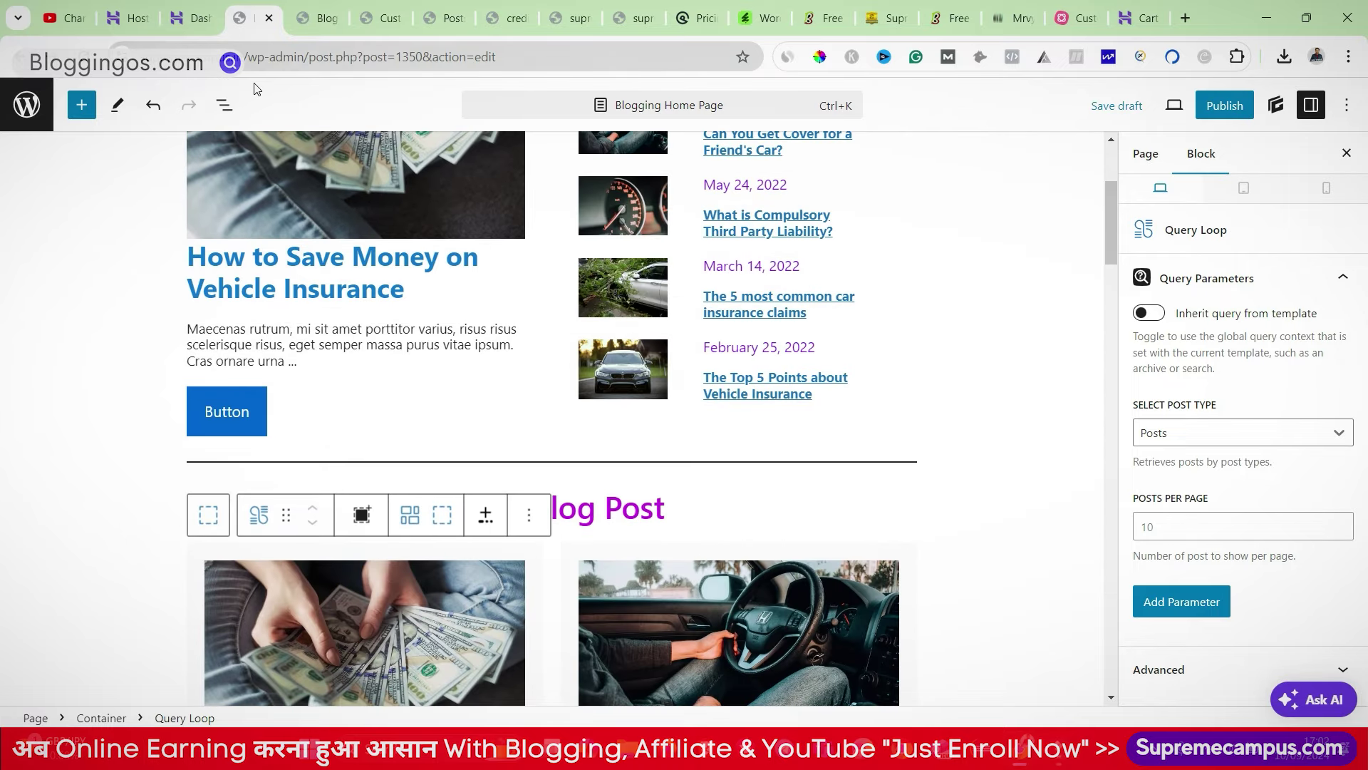
Step: Expand the new Query Loop's block tree and set the Post title to font size 20 px and Bold weight
{"action": "left_click", "coordinate": [225, 105]}
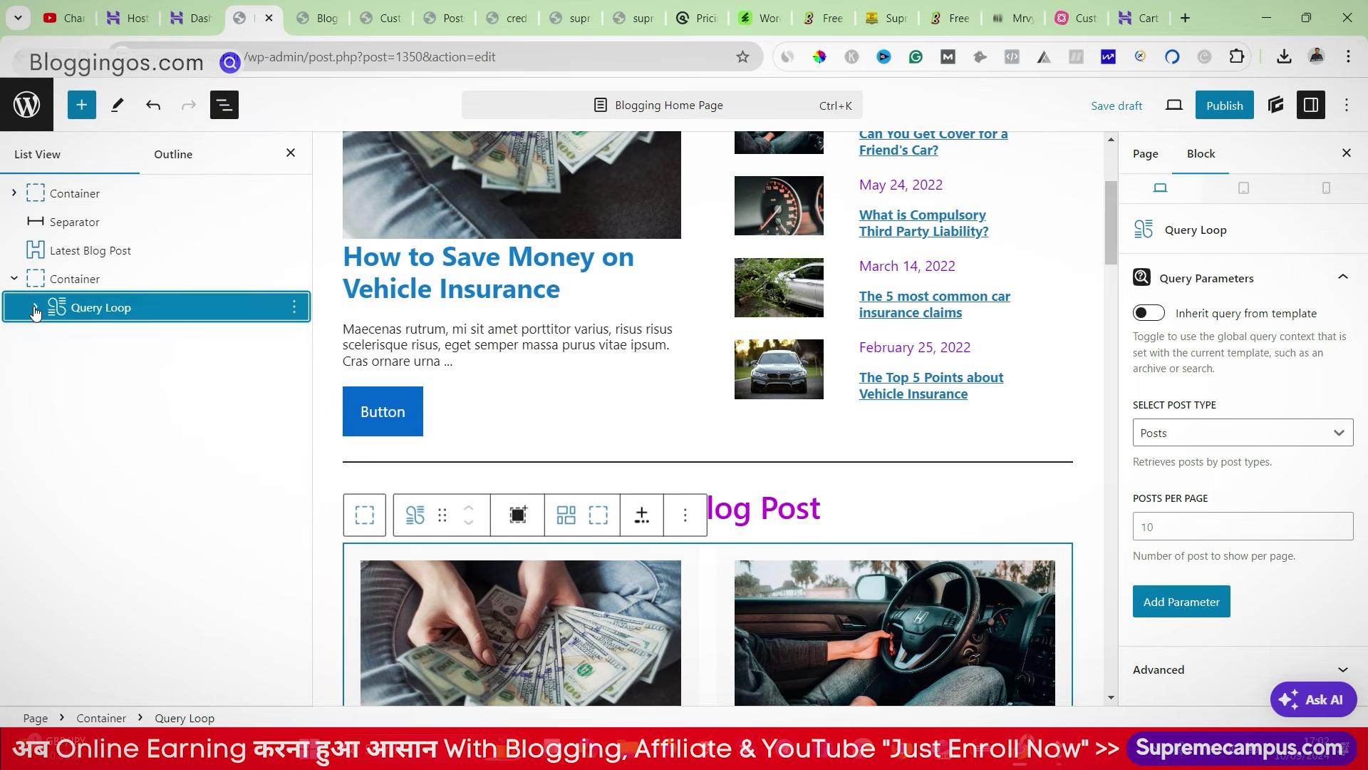
{"action": "left_click", "coordinate": [35, 307]}
{"action": "left_click", "coordinate": [57, 335]}
{"action": "left_click", "coordinate": [74, 364]}
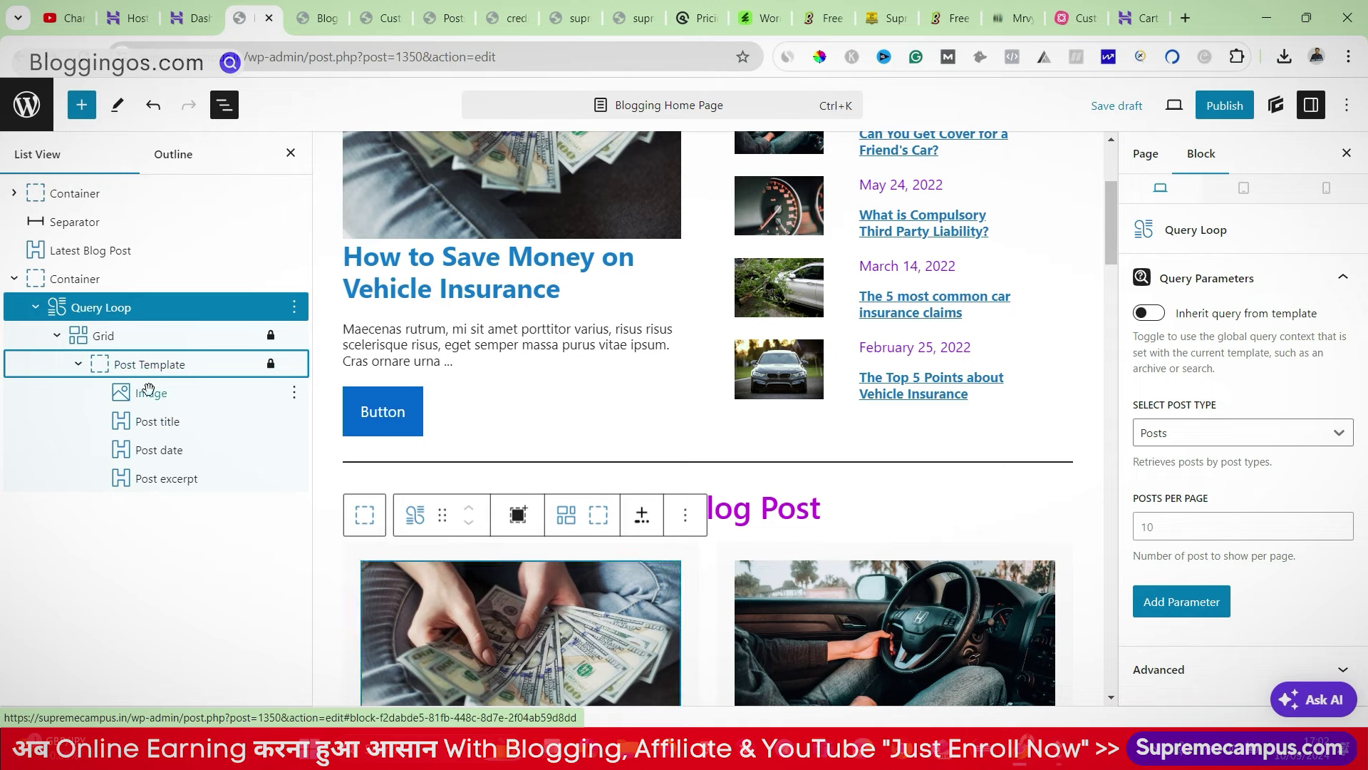
{"action": "scroll", "coordinate": [517, 577], "scroll_direction": "down", "scroll_amount": 4}
{"action": "left_click", "coordinate": [182, 422]}
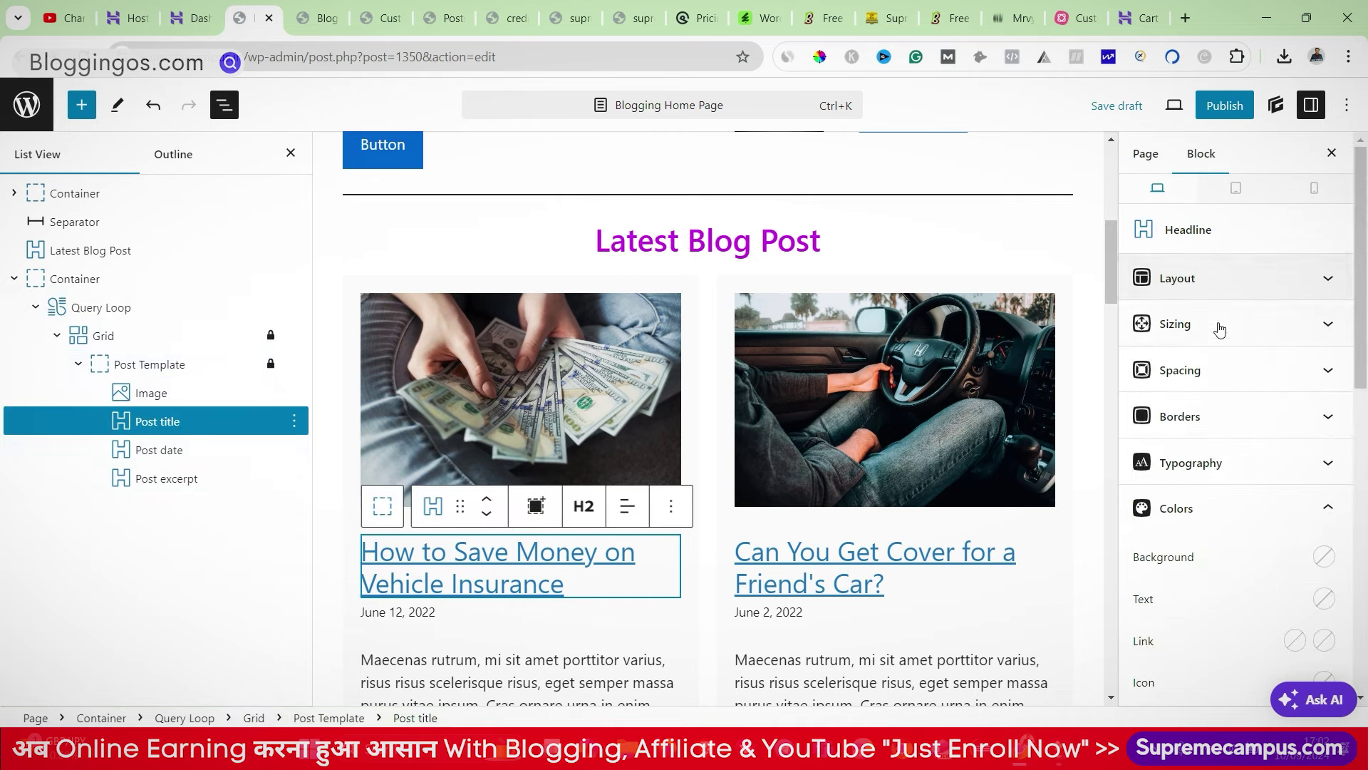
{"action": "left_click", "coordinate": [1211, 462]}
{"action": "double_click", "coordinate": [1216, 460]}
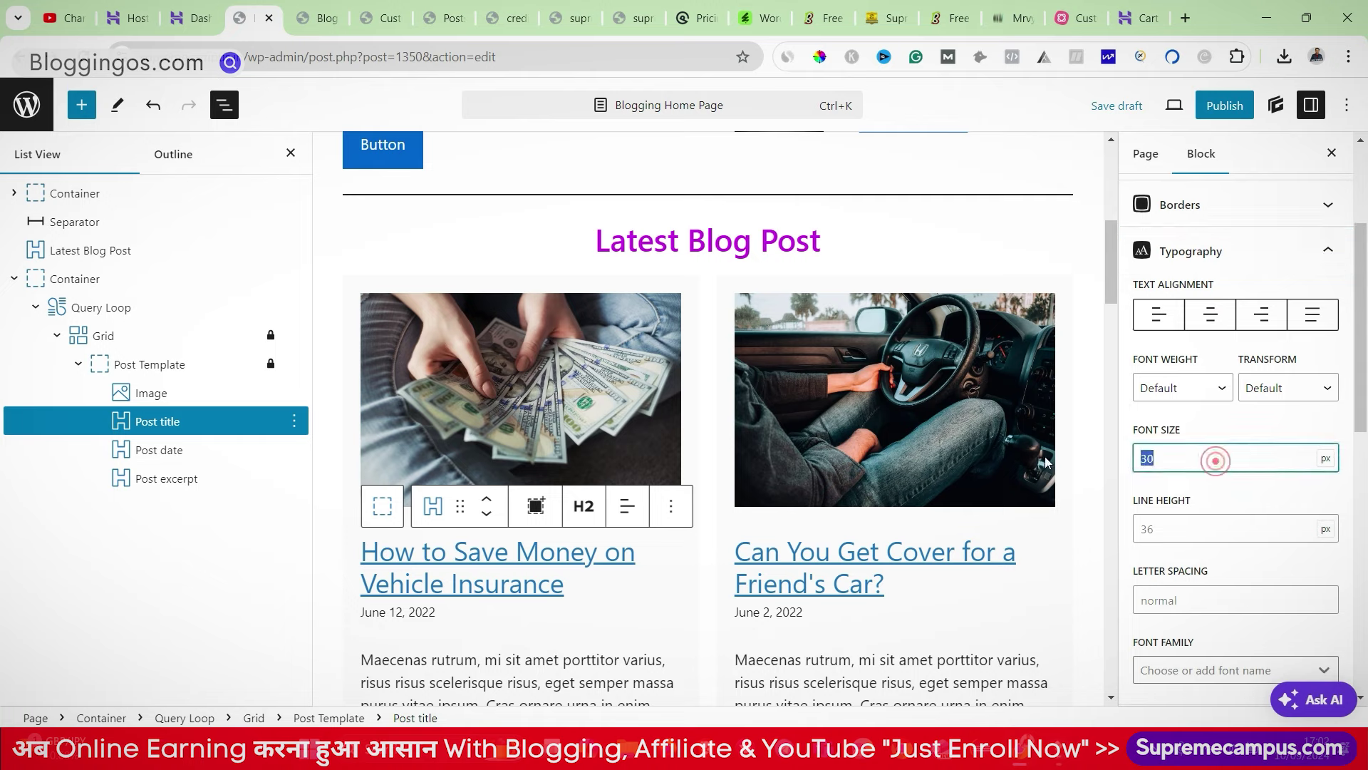
{"action": "type", "text": "20"}
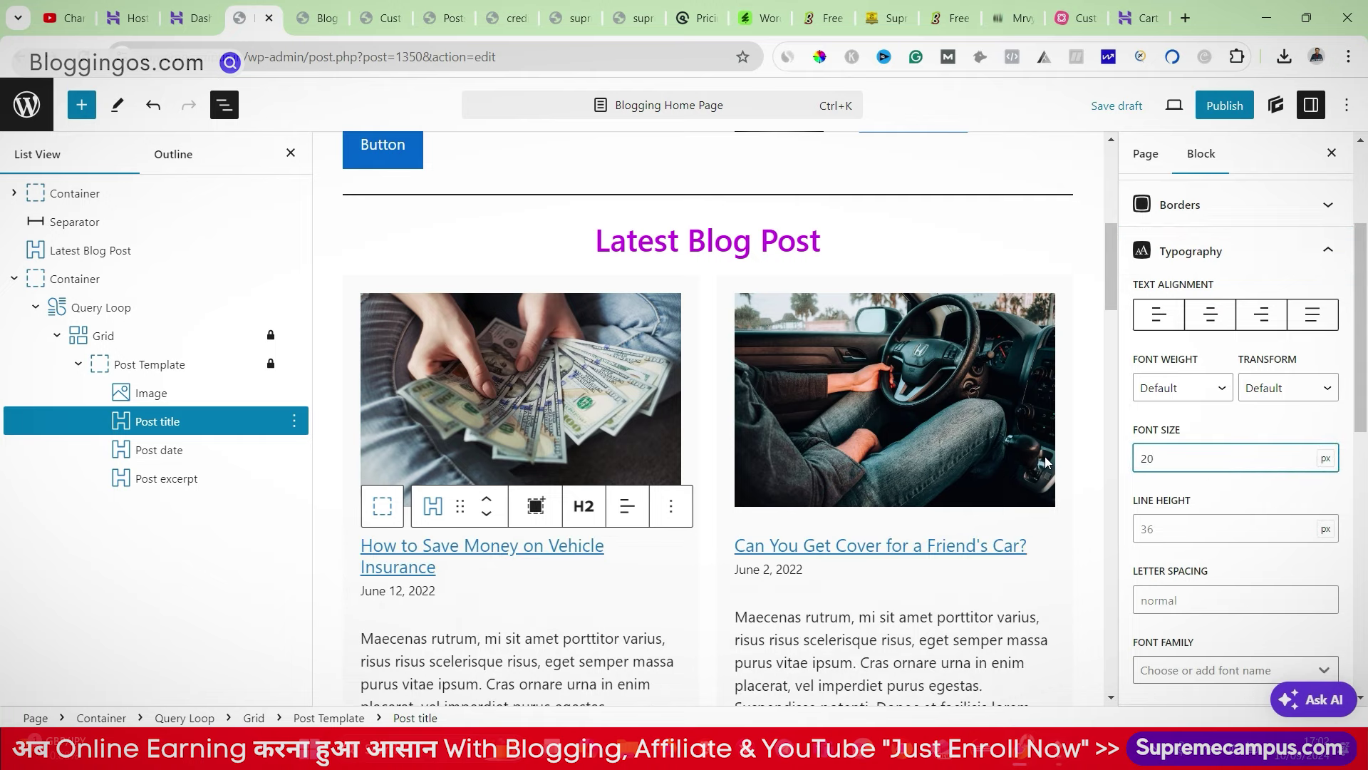
{"action": "left_click", "coordinate": [1159, 394]}
{"action": "left_click", "coordinate": [1158, 452]}
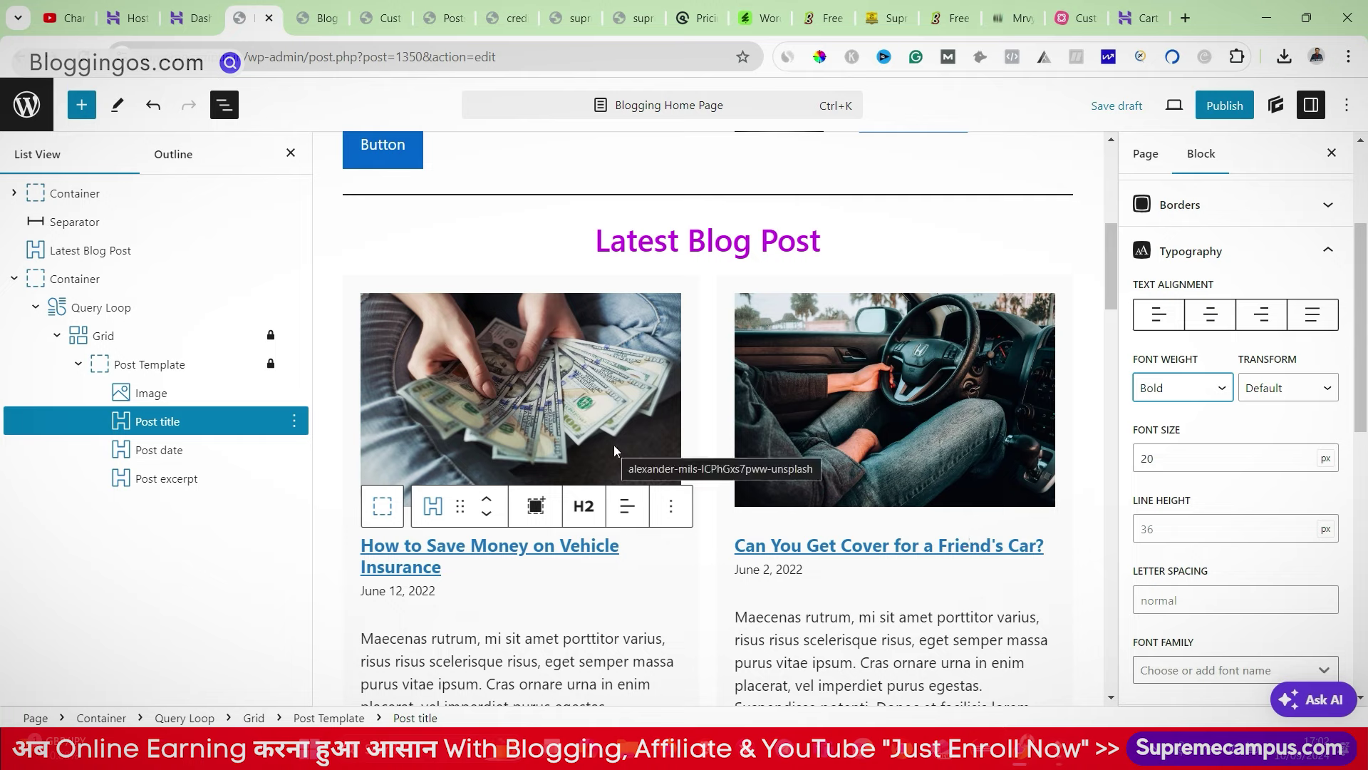
Step: Set the border width of the Post Template's featured image to 5 px on all four sides
{"action": "left_click", "coordinate": [138, 395]}
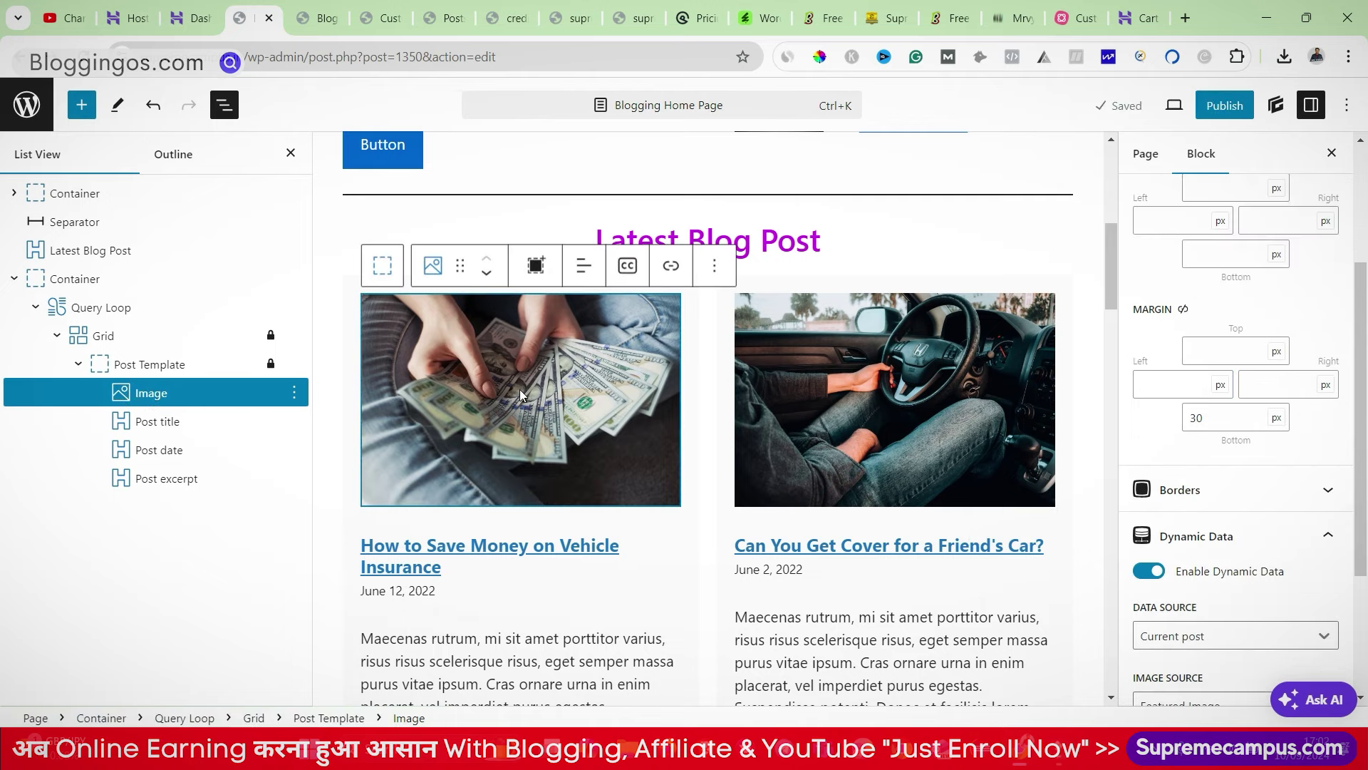
{"action": "scroll", "coordinate": [1201, 484], "scroll_direction": "up", "scroll_amount": 2}
{"action": "scroll", "coordinate": [1202, 504], "scroll_direction": "down", "scroll_amount": 1}
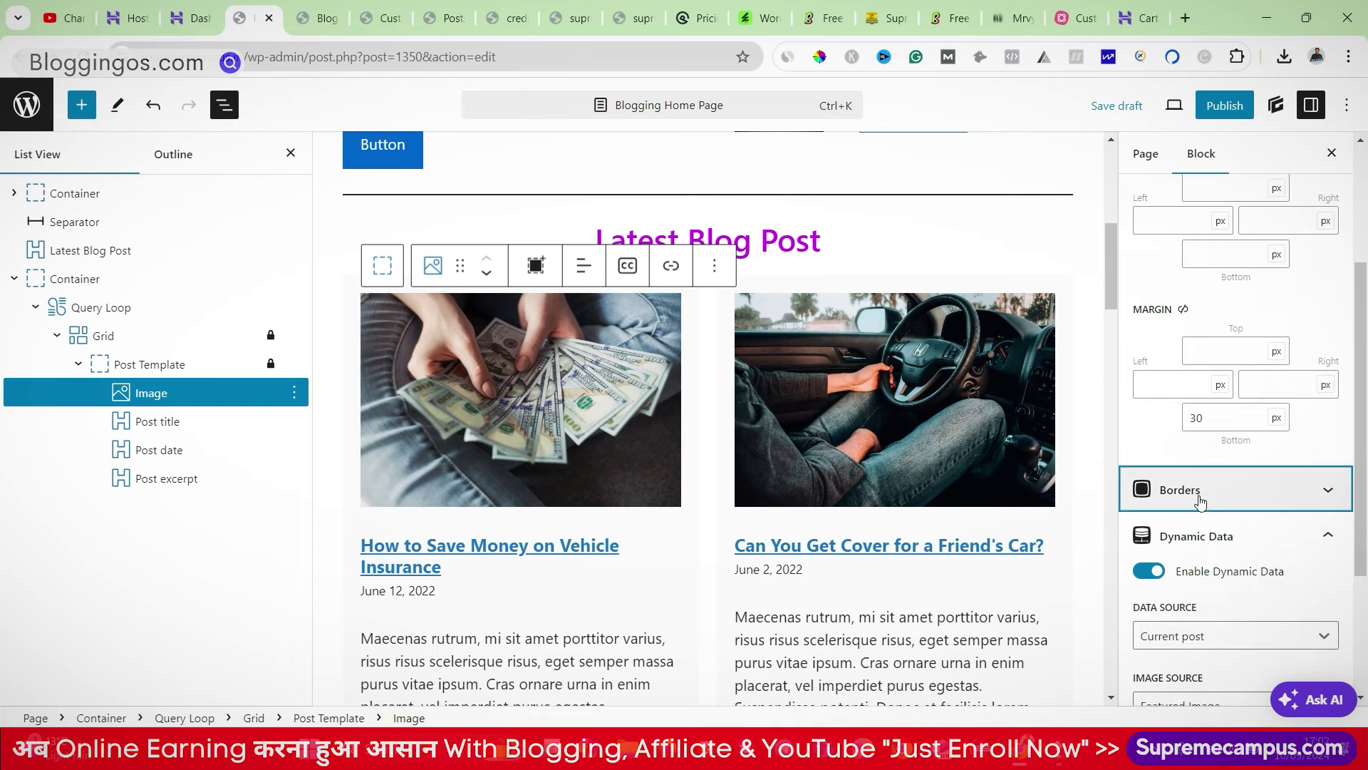
{"action": "left_click", "coordinate": [1200, 492]}
{"action": "left_click", "coordinate": [1196, 406]}
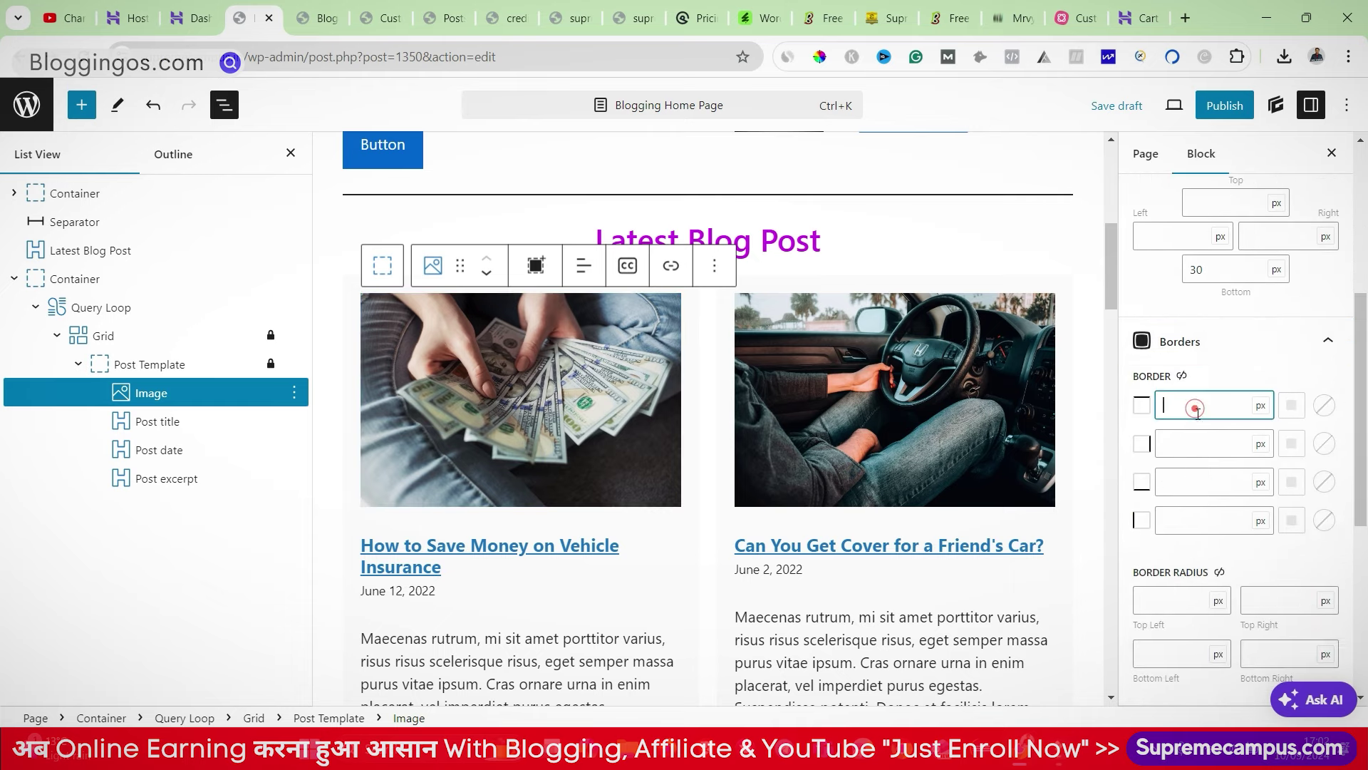
{"action": "type", "text": "5"}
{"action": "left_click", "coordinate": [1198, 444]}
{"action": "type", "text": "5"}
{"action": "left_click", "coordinate": [1201, 480]}
{"action": "type", "text": "5"}
{"action": "left_click", "coordinate": [1187, 519]}
{"action": "type", "text": "5"}
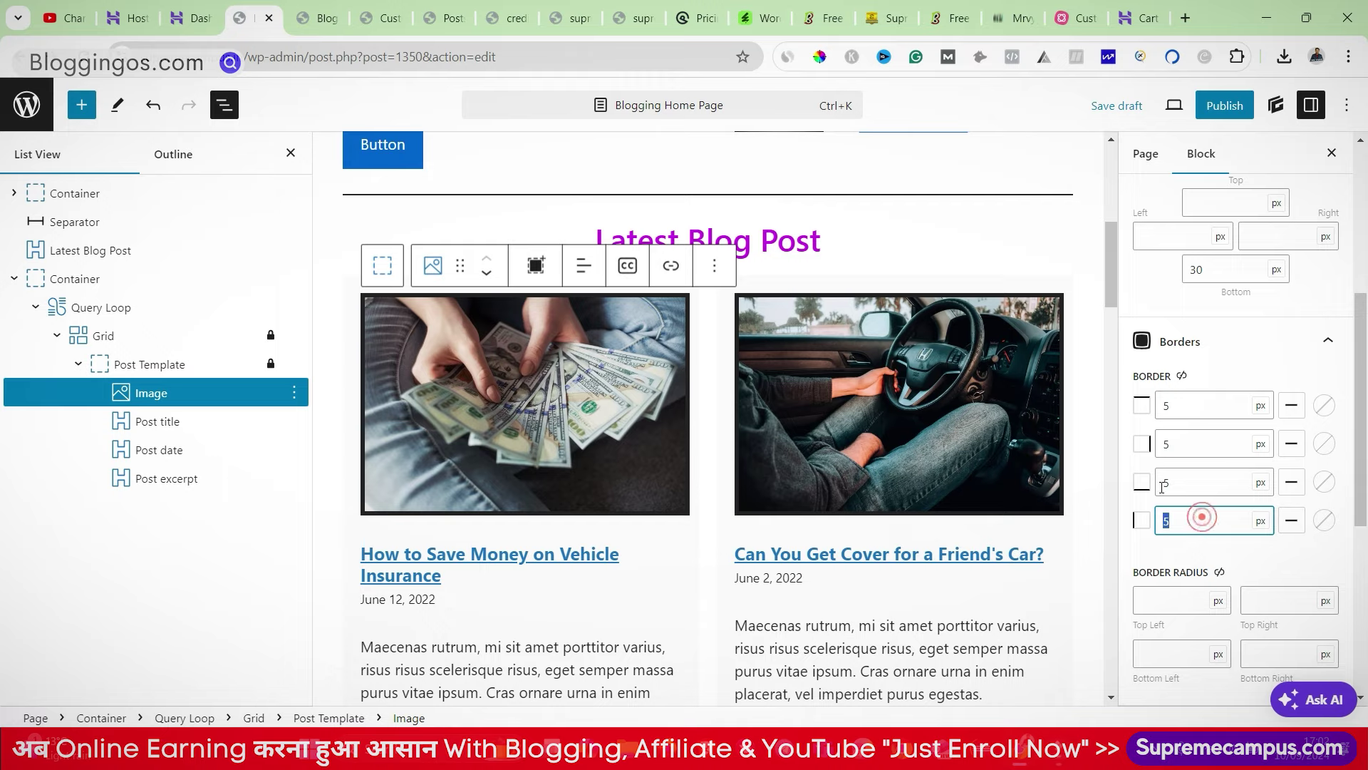
Step: Set the featured image's border width to 3 px on all four sides
{"action": "type", "text": "3"}
{"action": "left_click", "coordinate": [1185, 482]}
{"action": "type", "text": "3"}
{"action": "left_click", "coordinate": [1169, 442]}
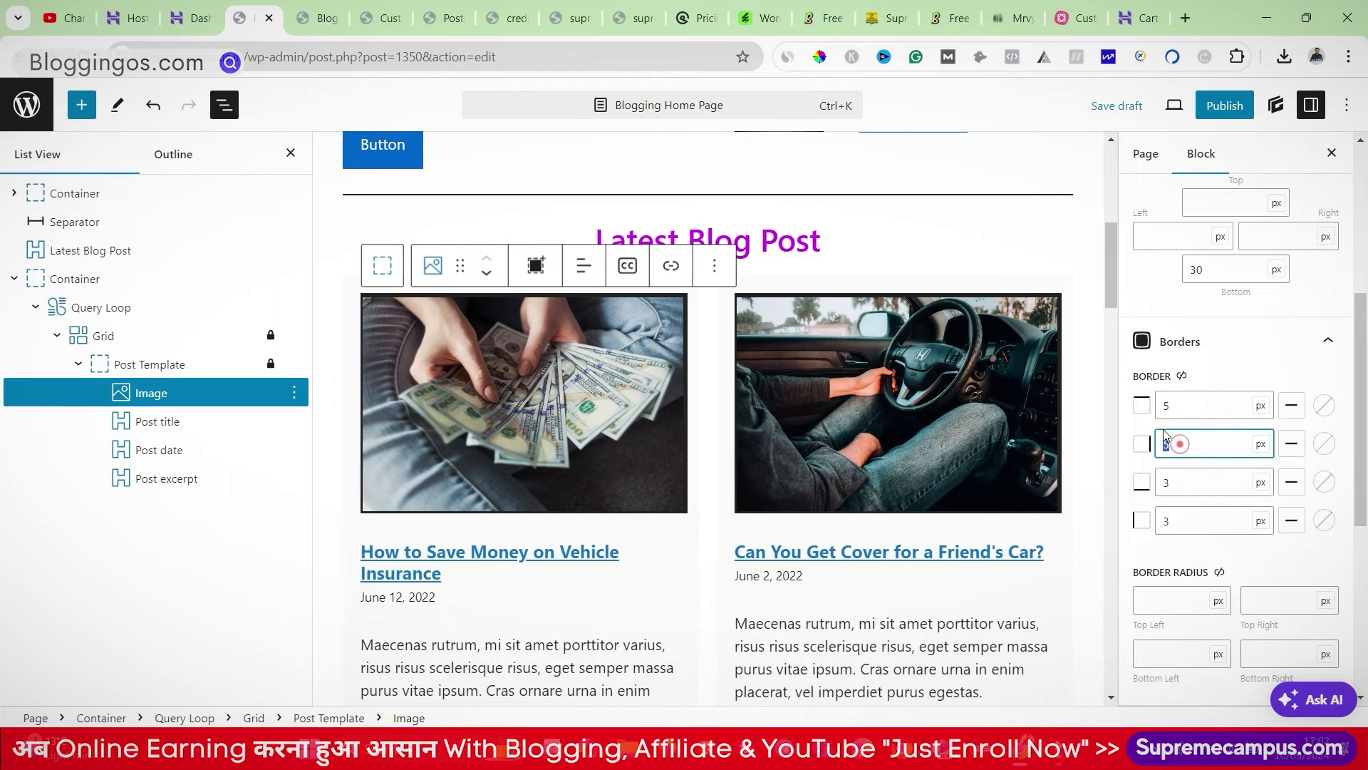
{"action": "type", "text": "3"}
{"action": "left_click", "coordinate": [1162, 405]}
{"action": "type", "text": "3"}
Step: Colour all four sides of the featured image's border in shades of purple and save the draft
{"action": "left_click", "coordinate": [1323, 405]}
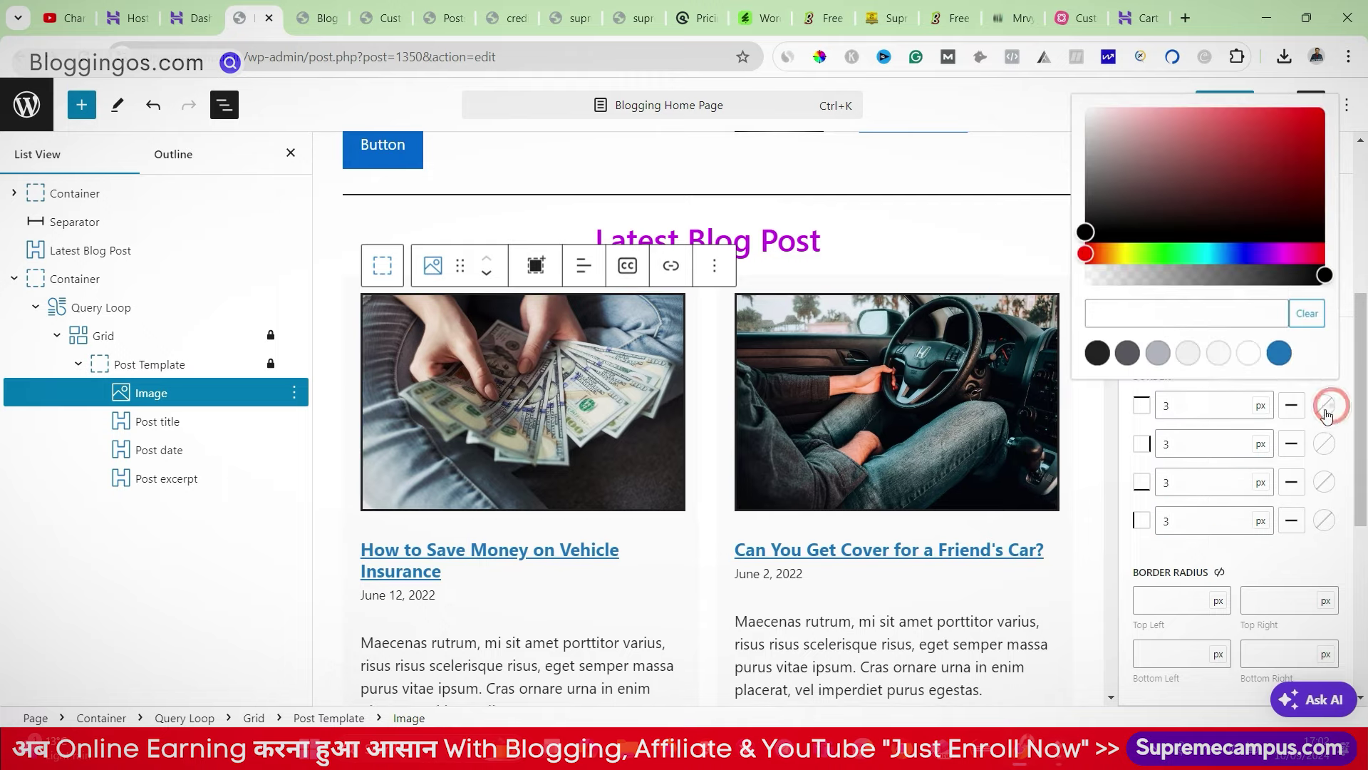
{"action": "left_click_drag", "start_coordinate": [1240, 254], "coordinate": [1275, 253]}
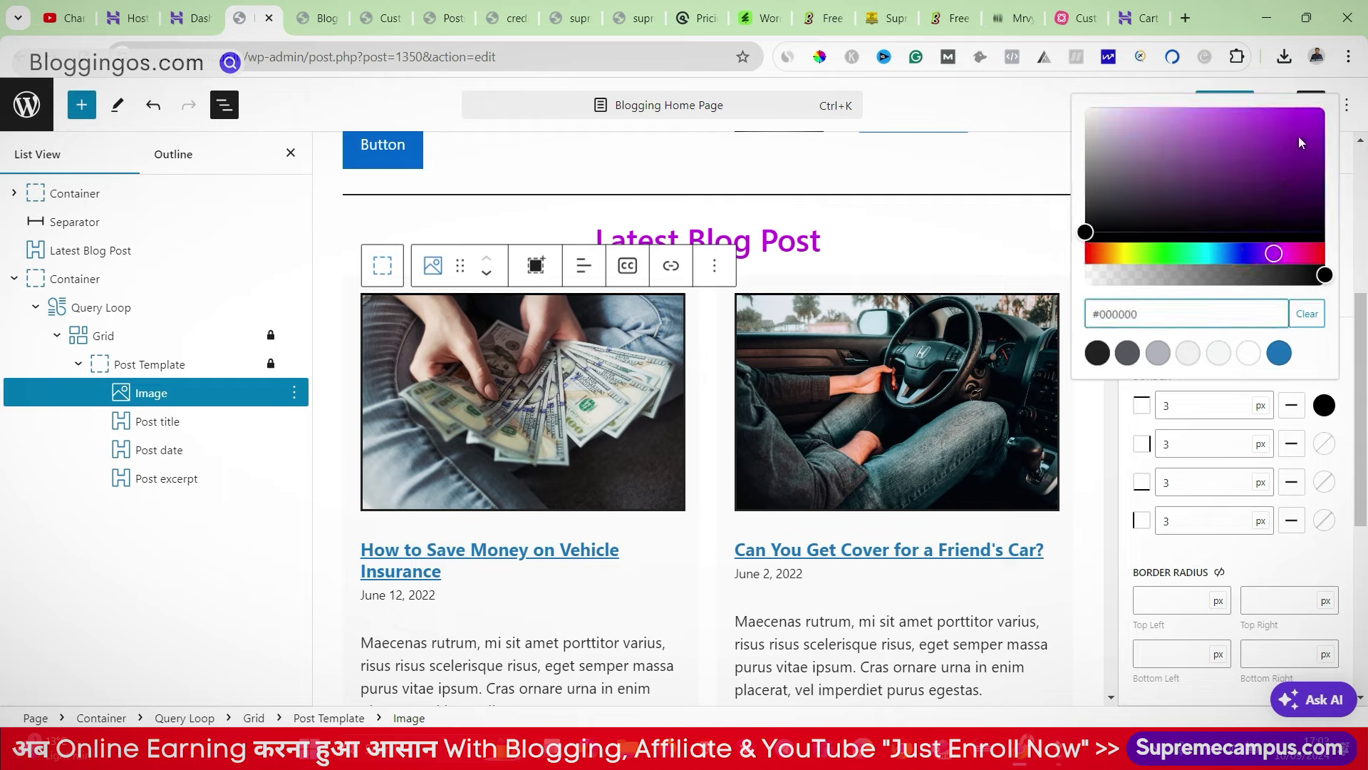
{"action": "left_click", "coordinate": [1306, 111]}
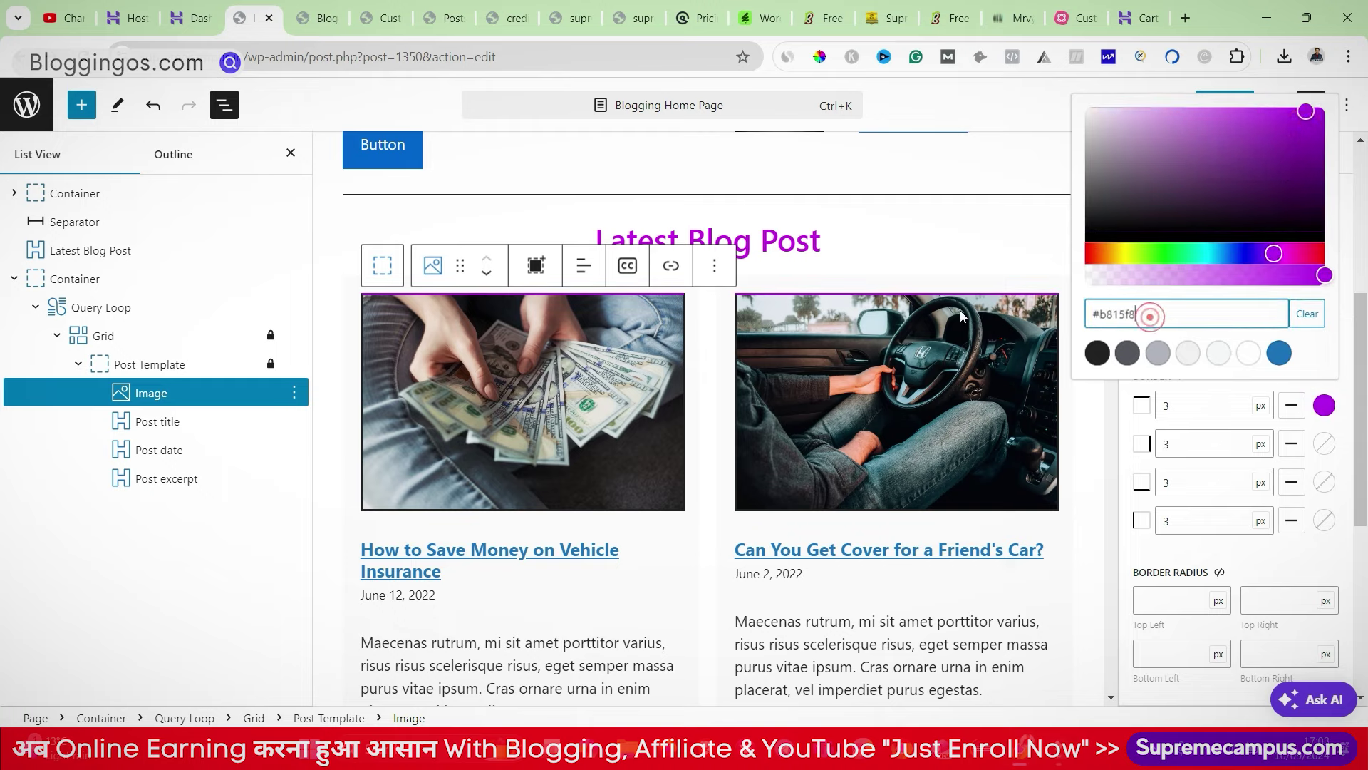
{"action": "left_click", "coordinate": [1327, 445]}
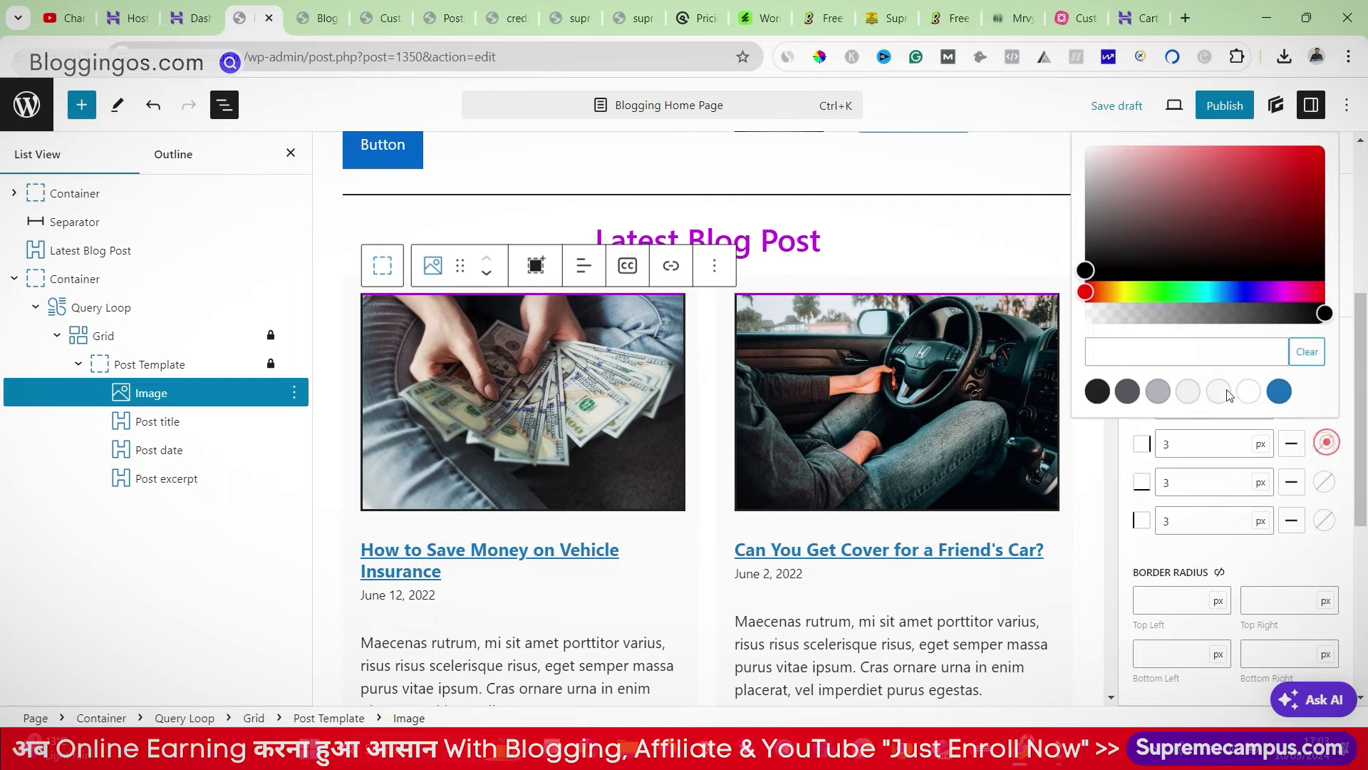
{"action": "left_click", "coordinate": [1155, 351]}
{"action": "left_click", "coordinate": [1325, 481]}
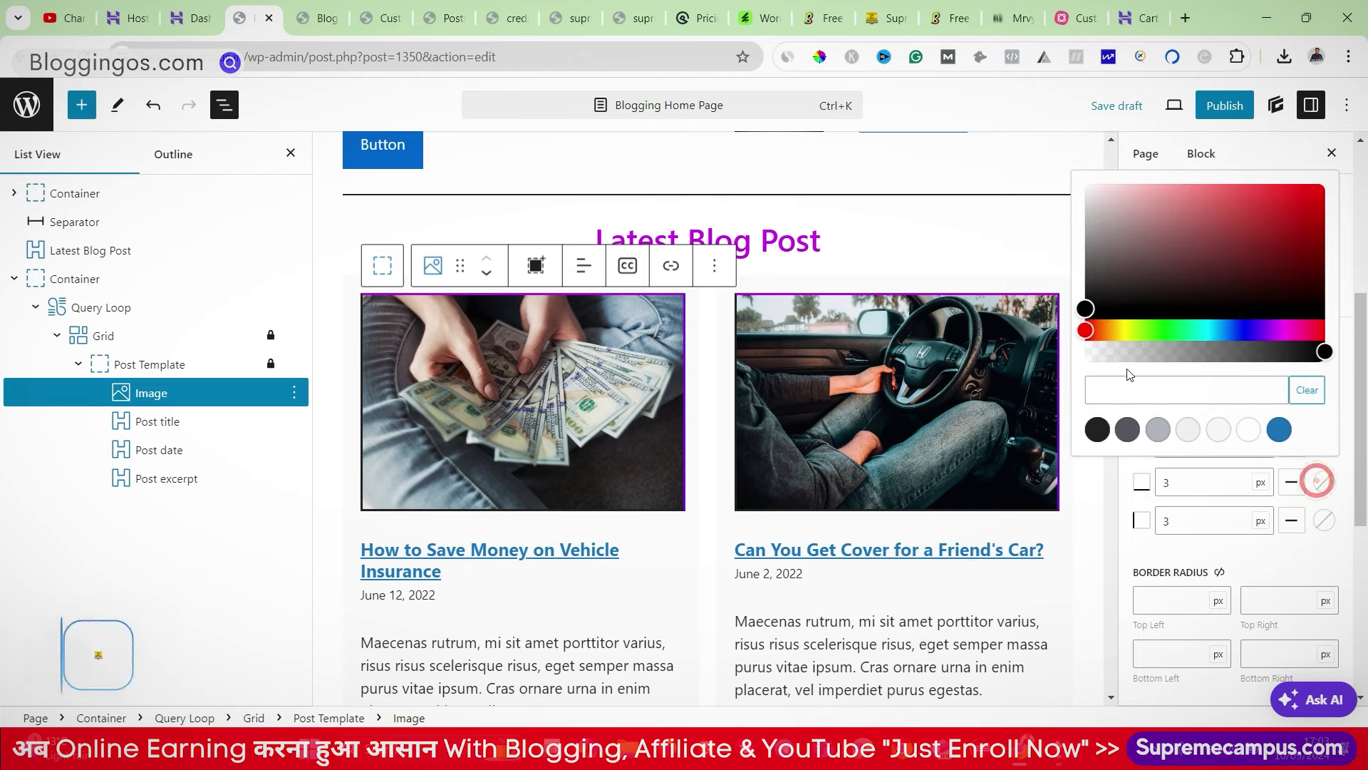
{"action": "left_click", "coordinate": [1324, 520]}
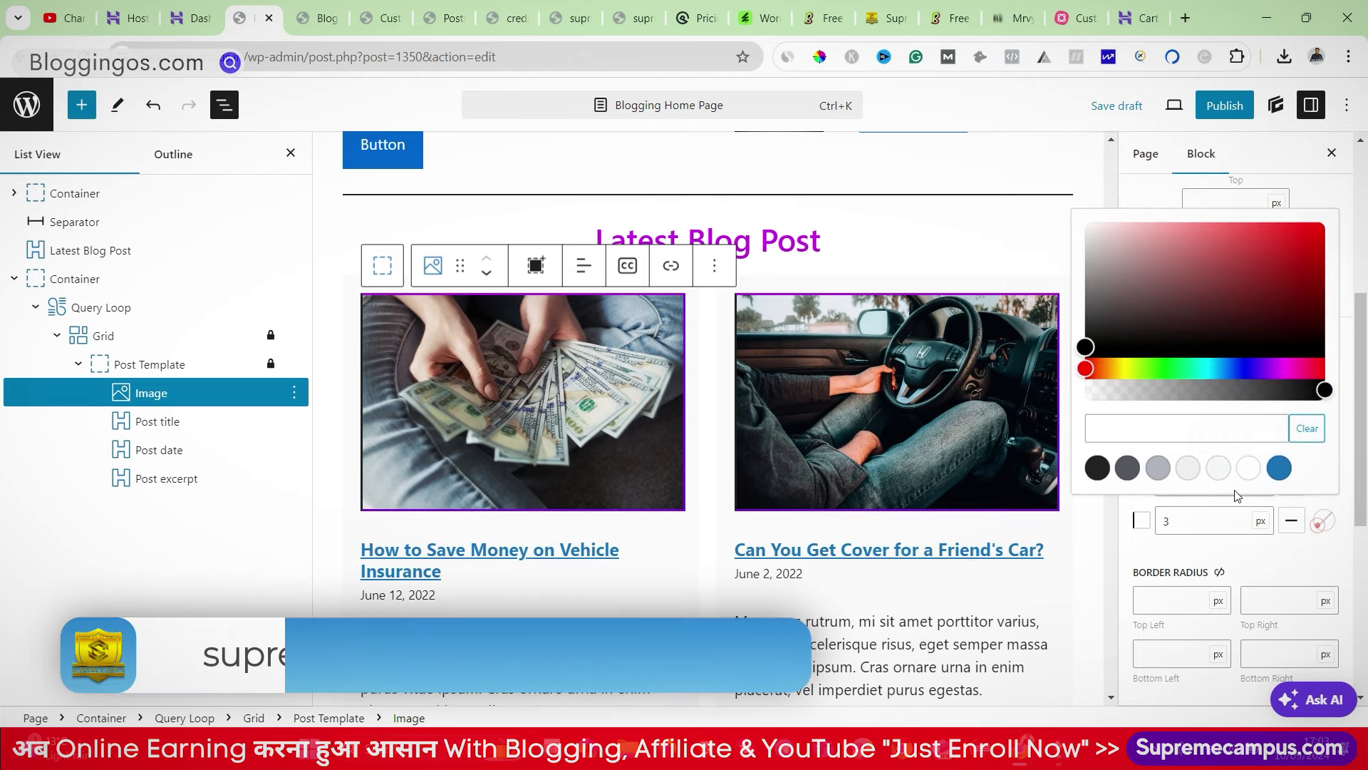
{"action": "left_click", "coordinate": [1155, 428]}
{"action": "key", "text": "ctrl+s"}
{"action": "left_click", "coordinate": [1110, 164]}
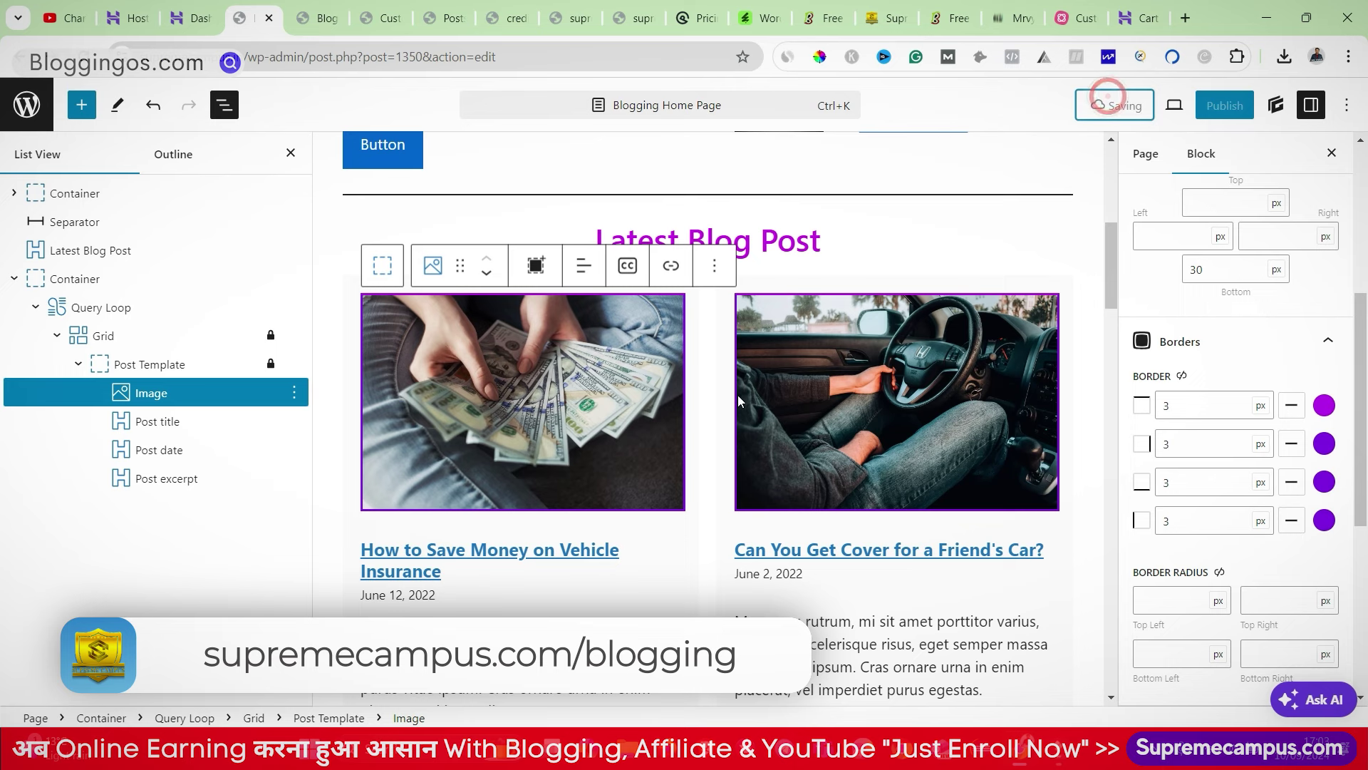
Step: Turn off the default more link of the Post excerpt and set its excerpt length to 20
{"action": "scroll", "coordinate": [714, 446], "scroll_direction": "down", "scroll_amount": 3}
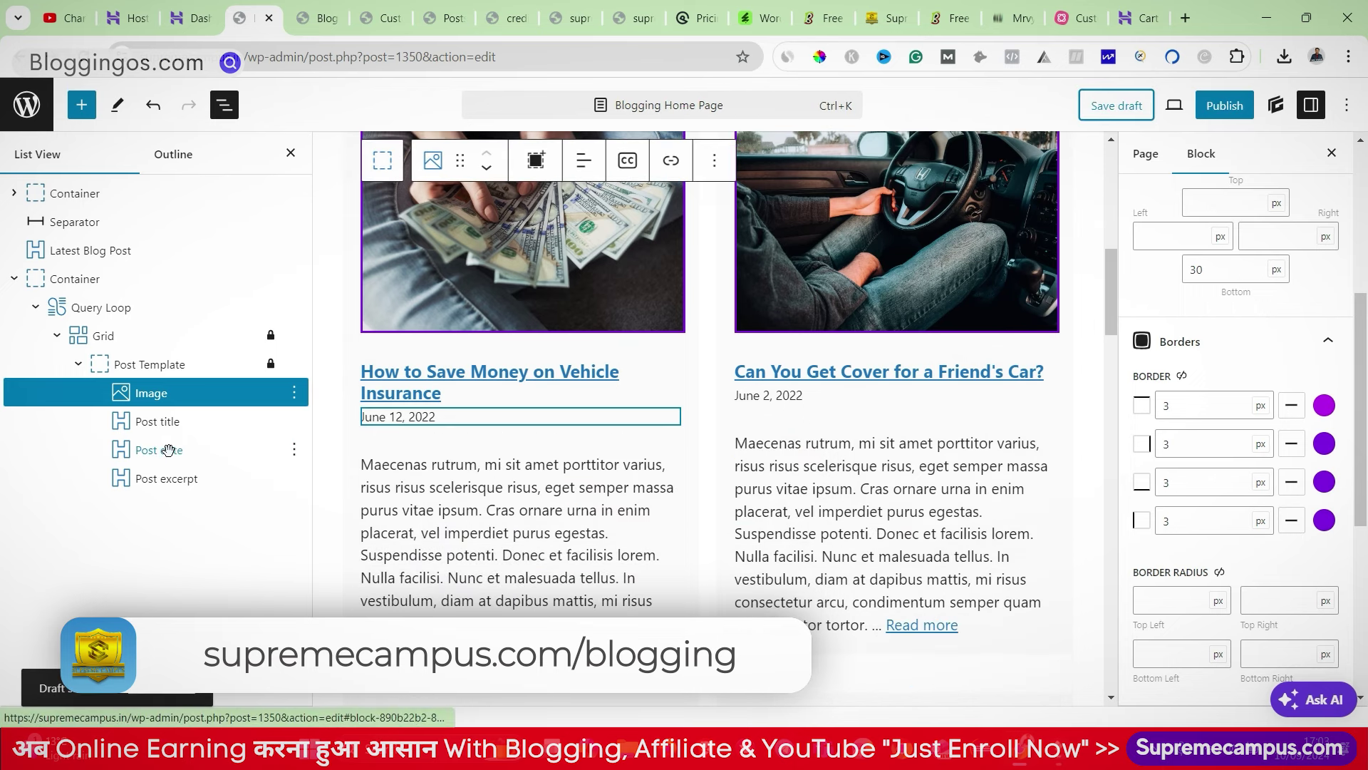
{"action": "left_click", "coordinate": [166, 478]}
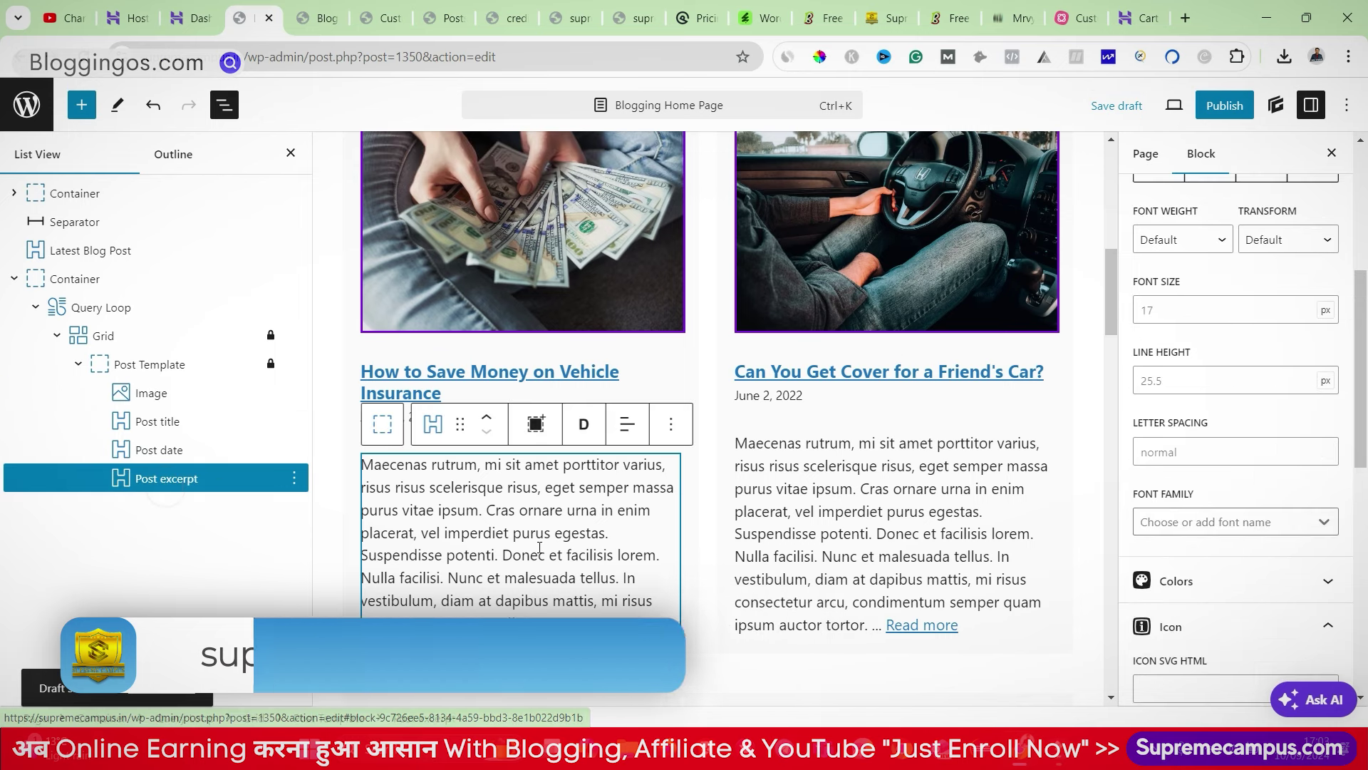
{"action": "scroll", "coordinate": [1188, 551], "scroll_direction": "down", "scroll_amount": 5}
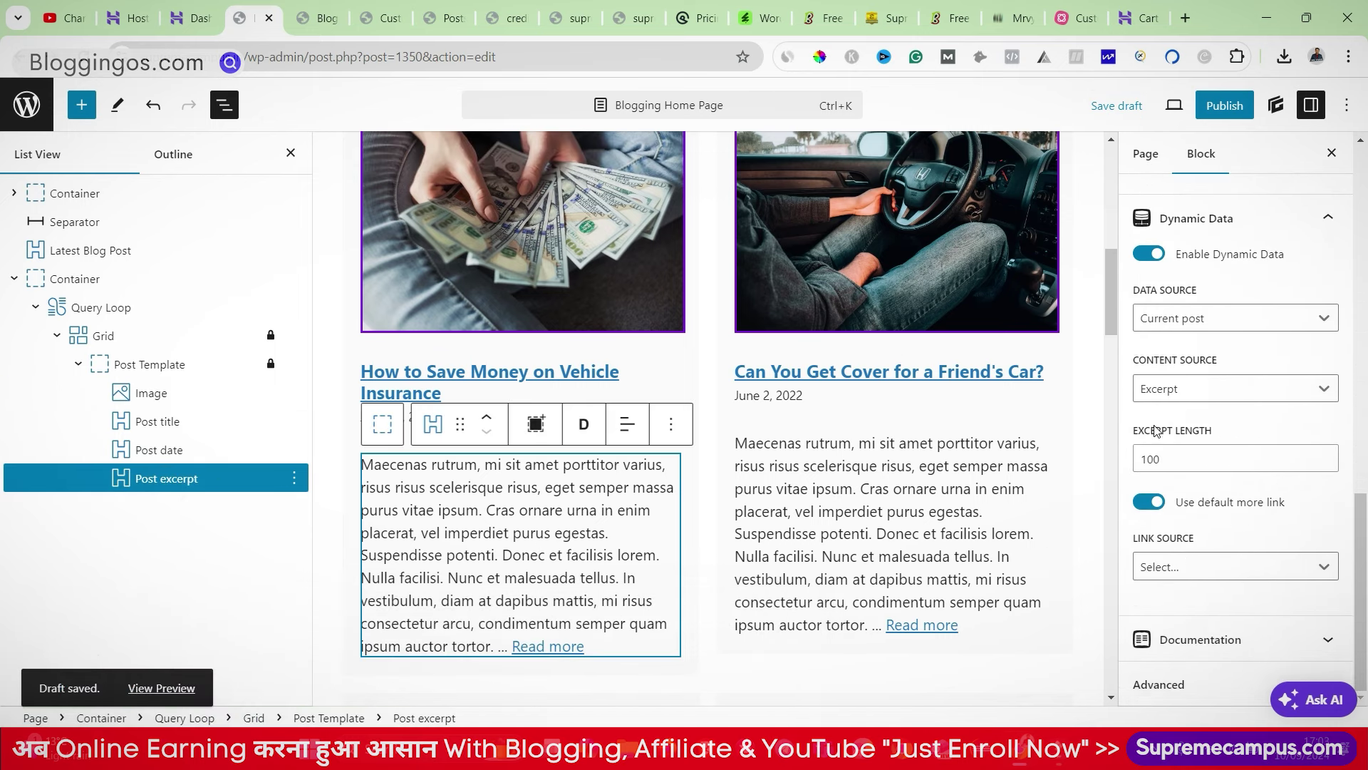
{"action": "left_click", "coordinate": [1146, 503]}
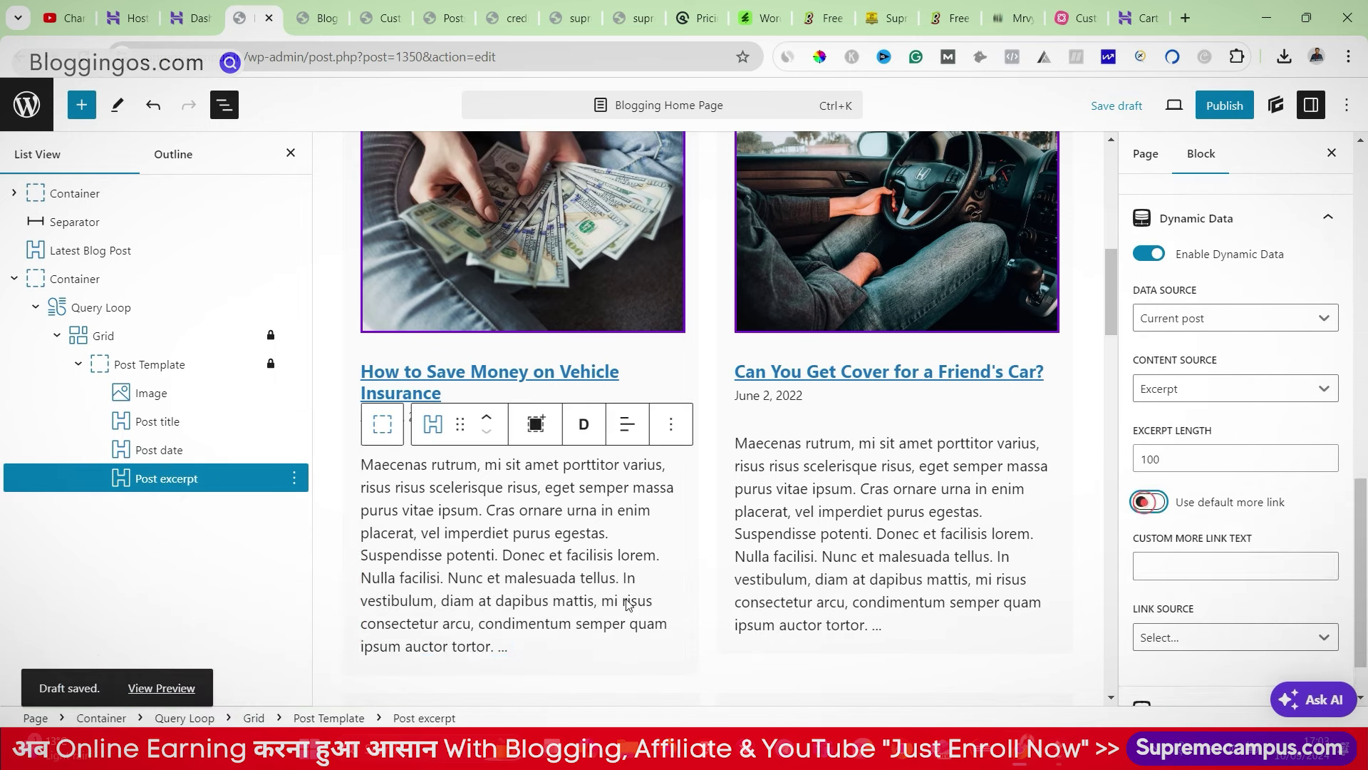
{"action": "double_click", "coordinate": [1186, 460]}
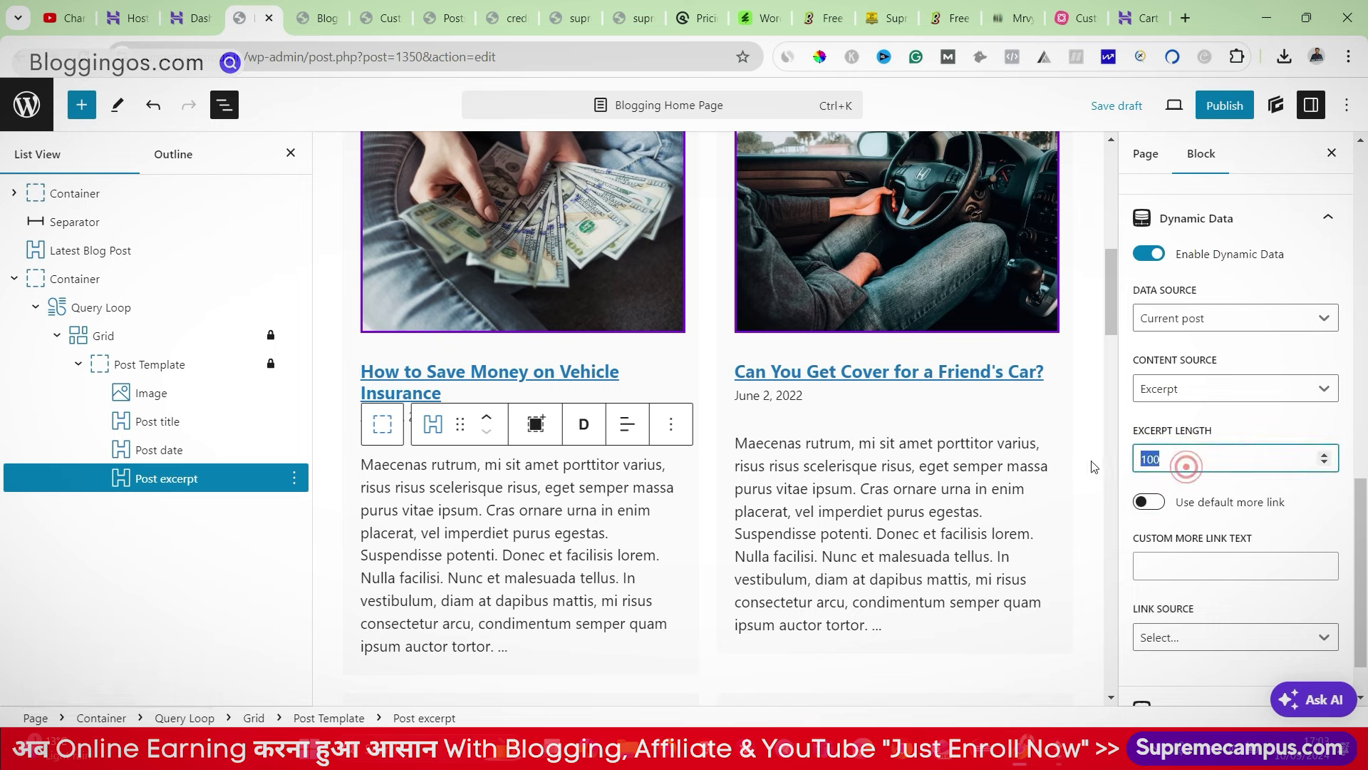
{"action": "type", "text": "20"}
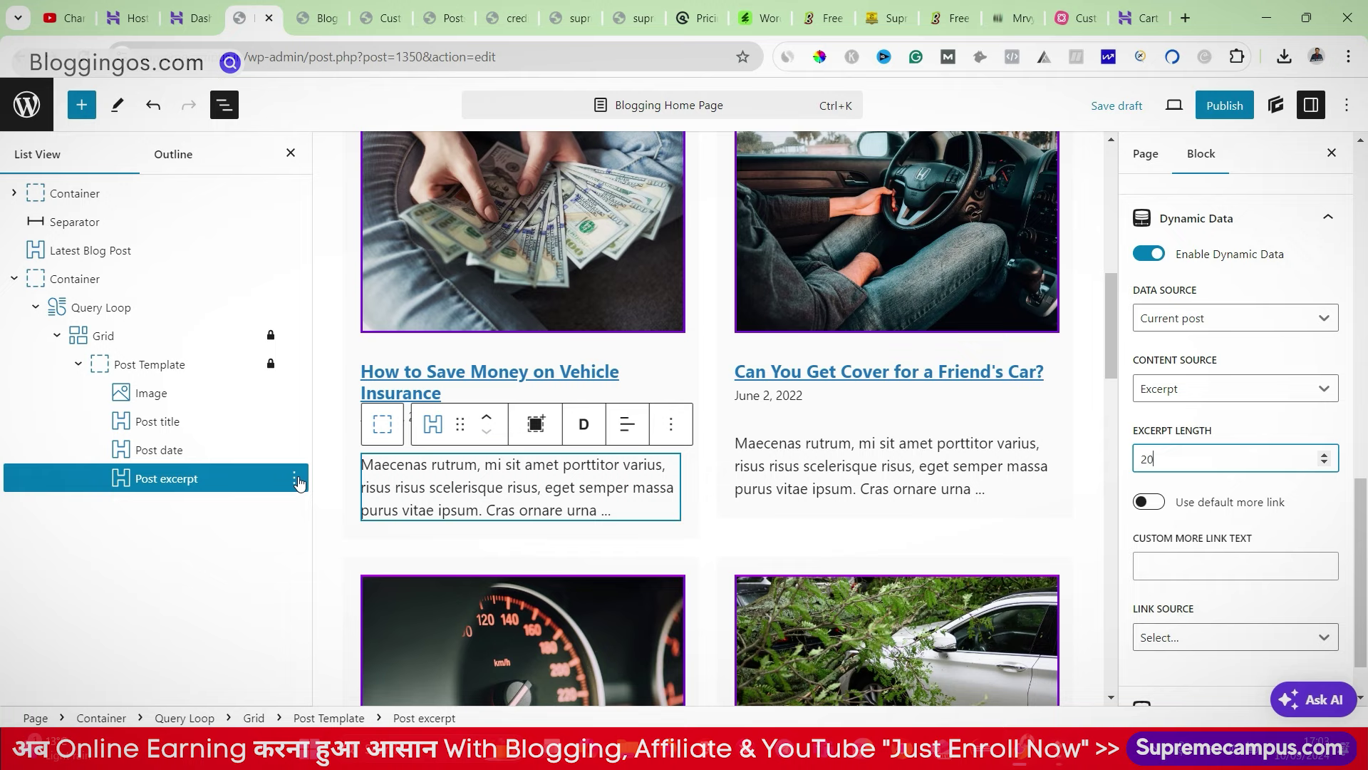
Step: Wrap the Post excerpt in a Container and insert a Button block below the excerpt inside it
{"action": "left_click", "coordinate": [535, 424]}
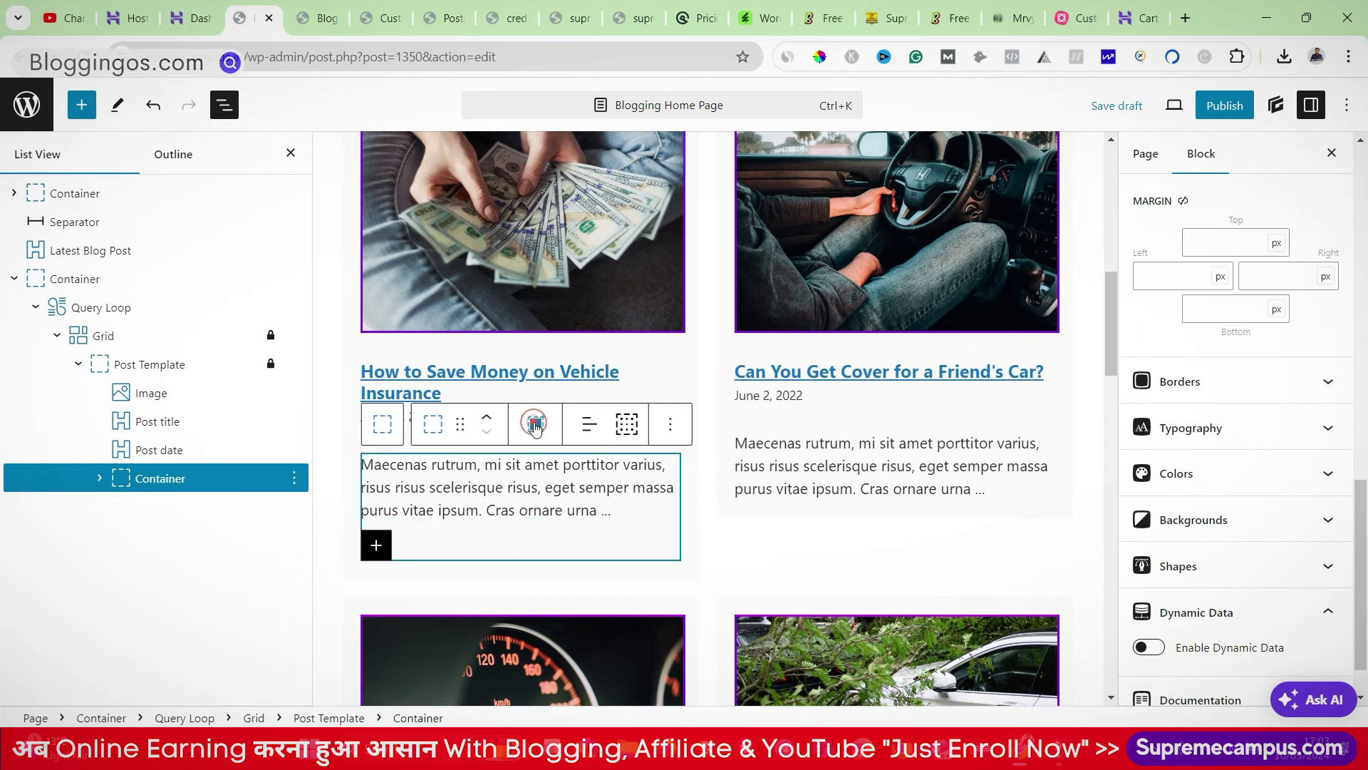
{"action": "left_click", "coordinate": [376, 545]}
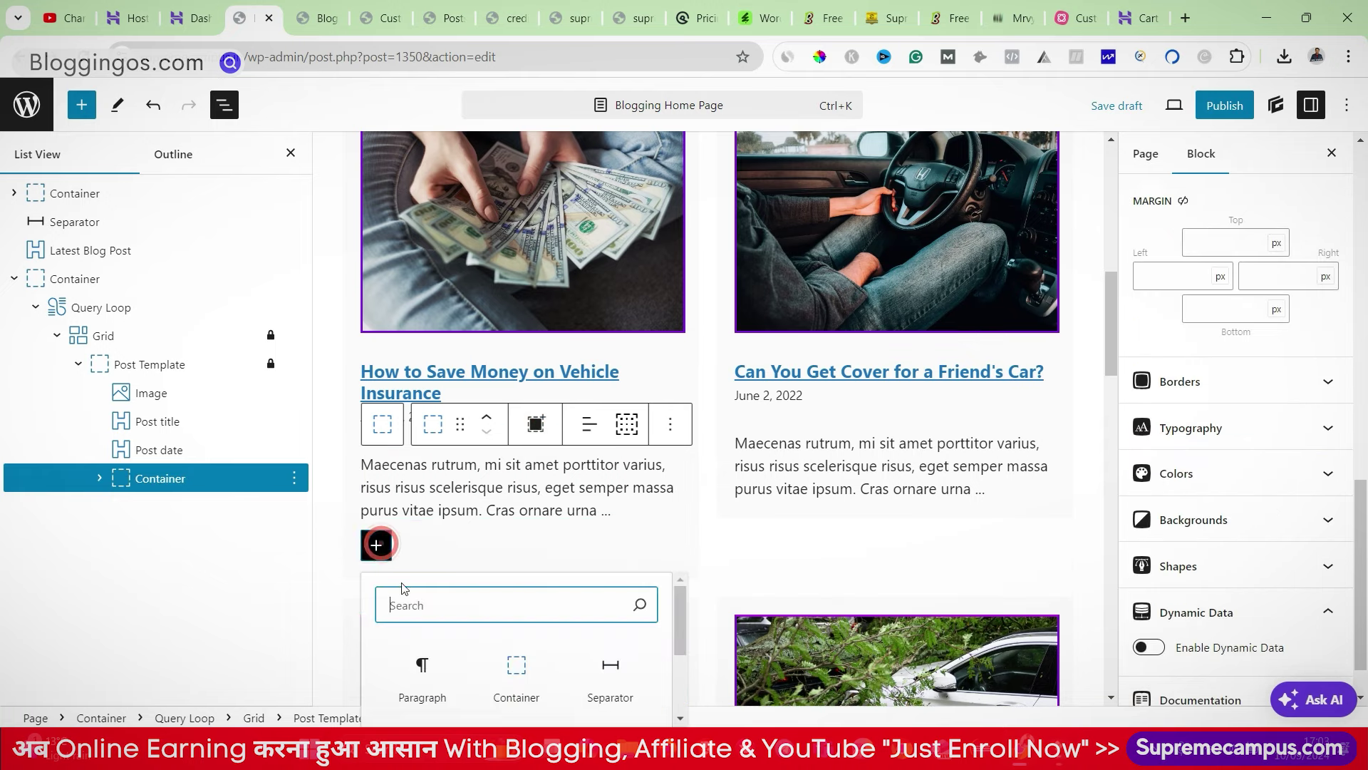
{"action": "left_click", "coordinate": [400, 599]}
{"action": "type", "text": "but"}
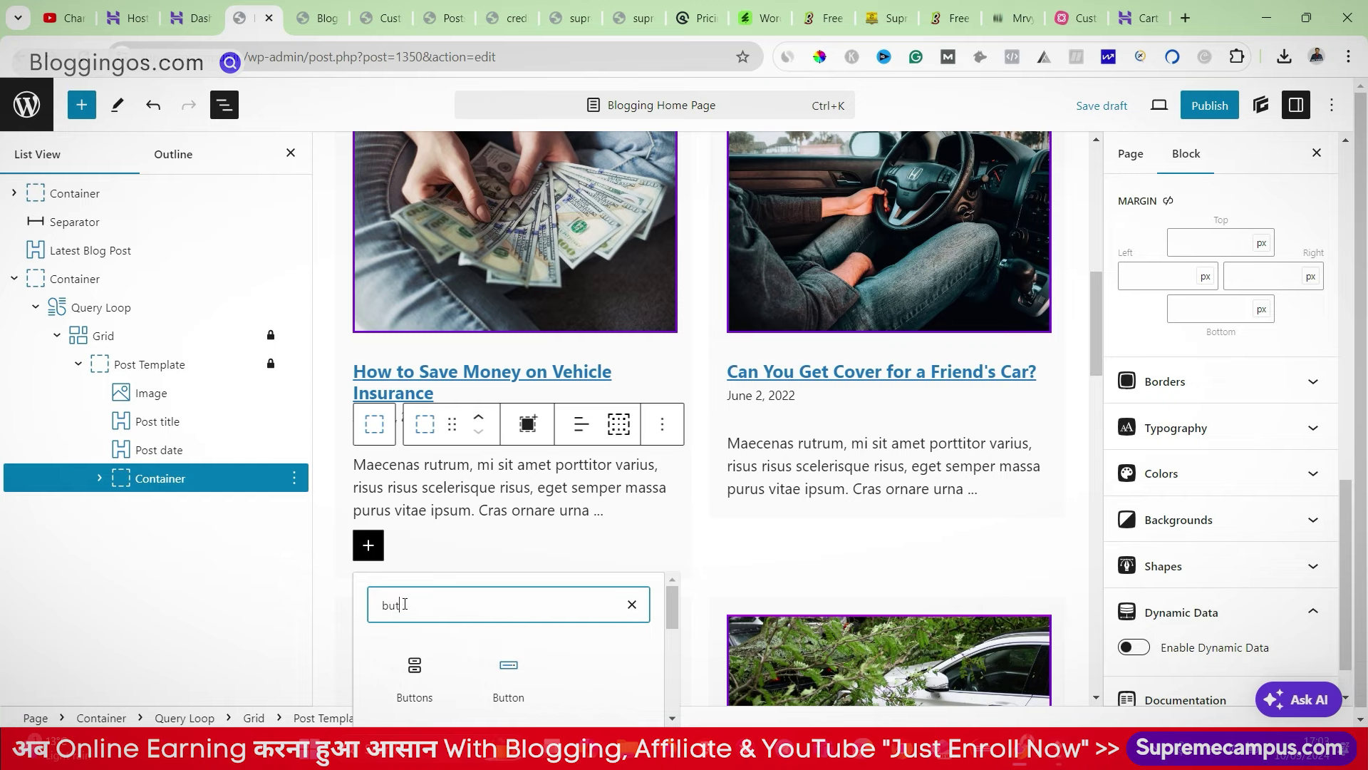
{"action": "left_click", "coordinate": [506, 670]}
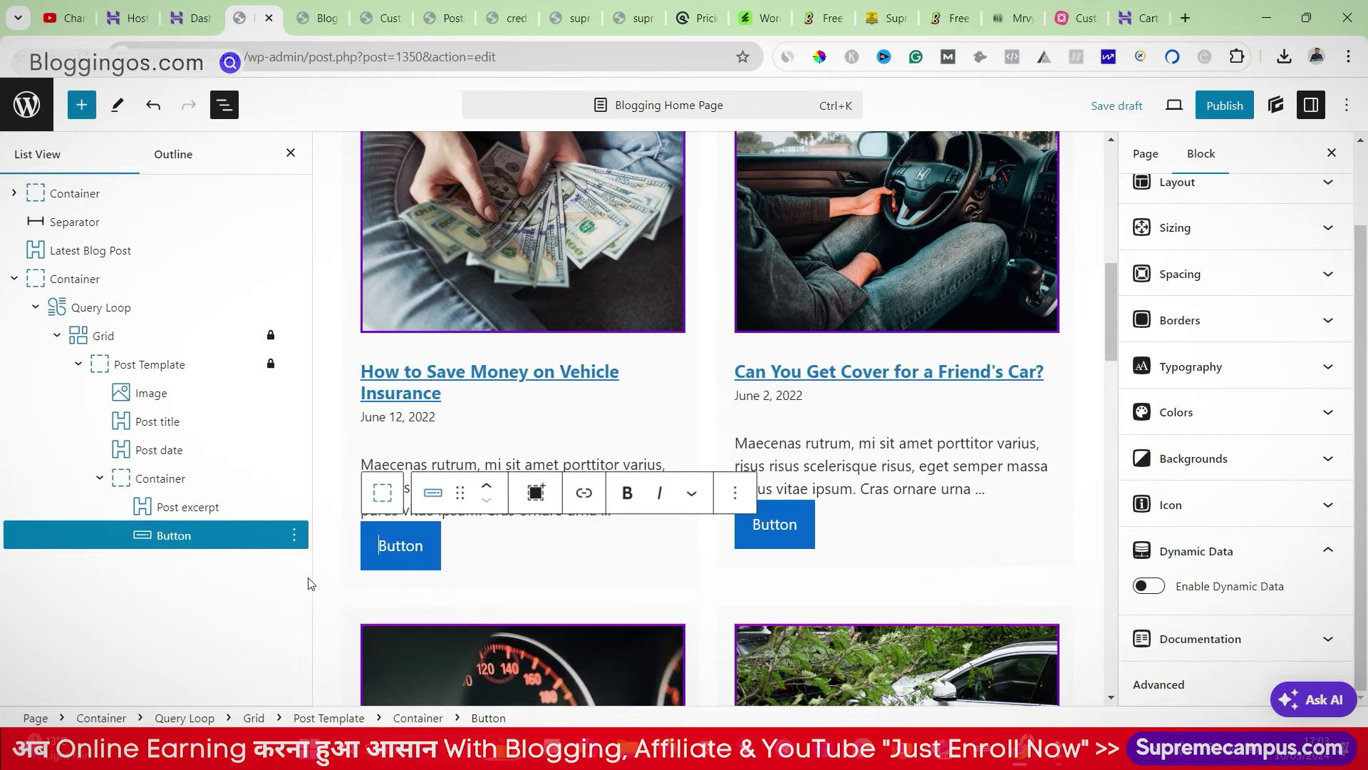
Step: Enable dynamic data on the Latest Blog Post button and set its link source to Single post
{"action": "left_click", "coordinate": [1149, 585]}
{"action": "scroll", "coordinate": [1151, 581], "scroll_direction": "down", "scroll_amount": 3}
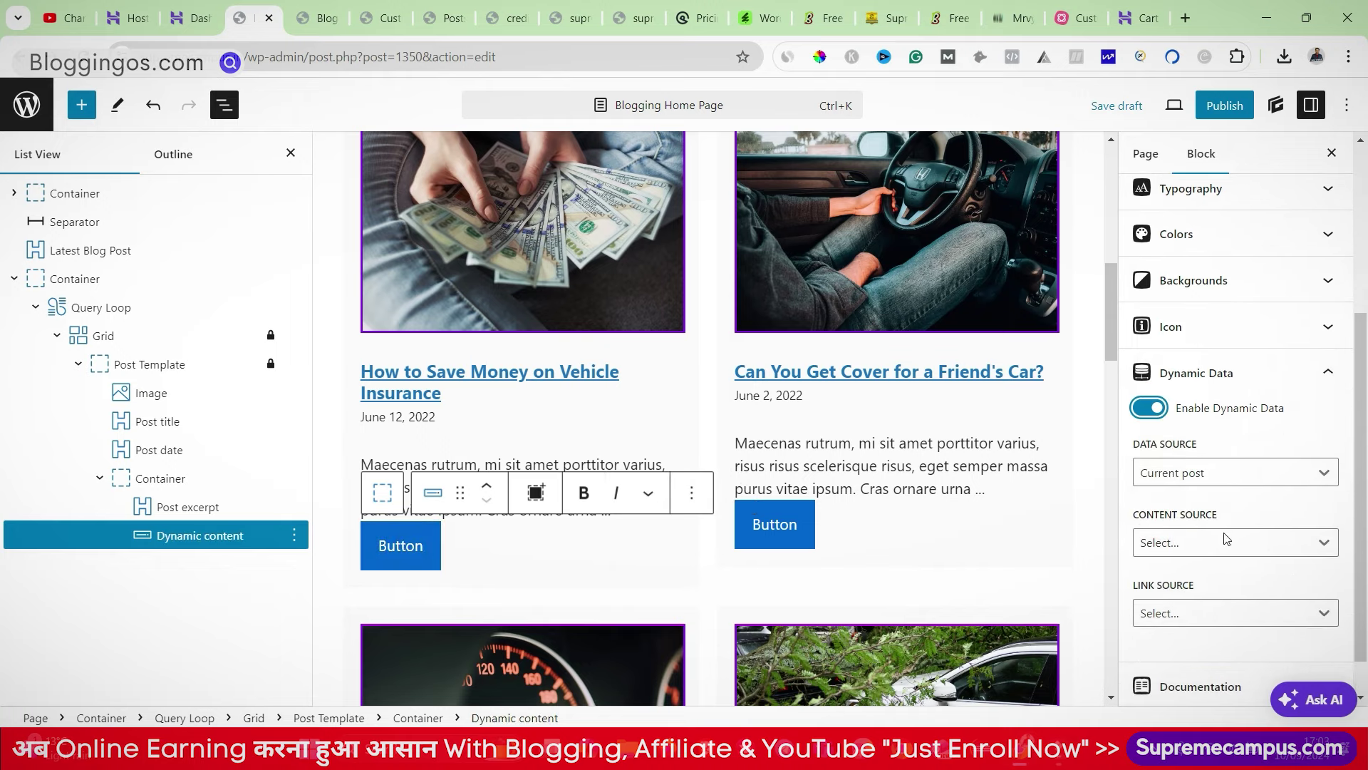
{"action": "left_click", "coordinate": [1194, 552]}
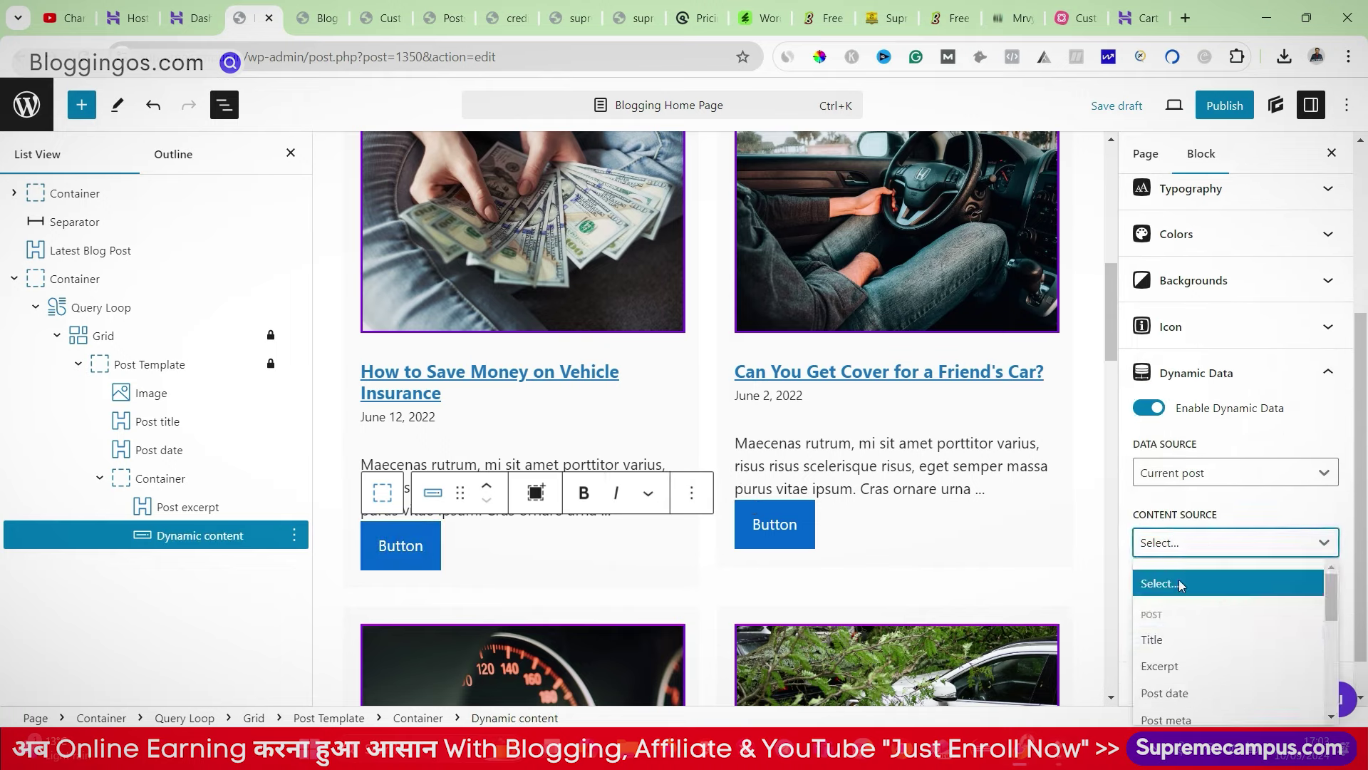
{"action": "left_click", "coordinate": [1185, 553]}
{"action": "left_click", "coordinate": [1173, 611]}
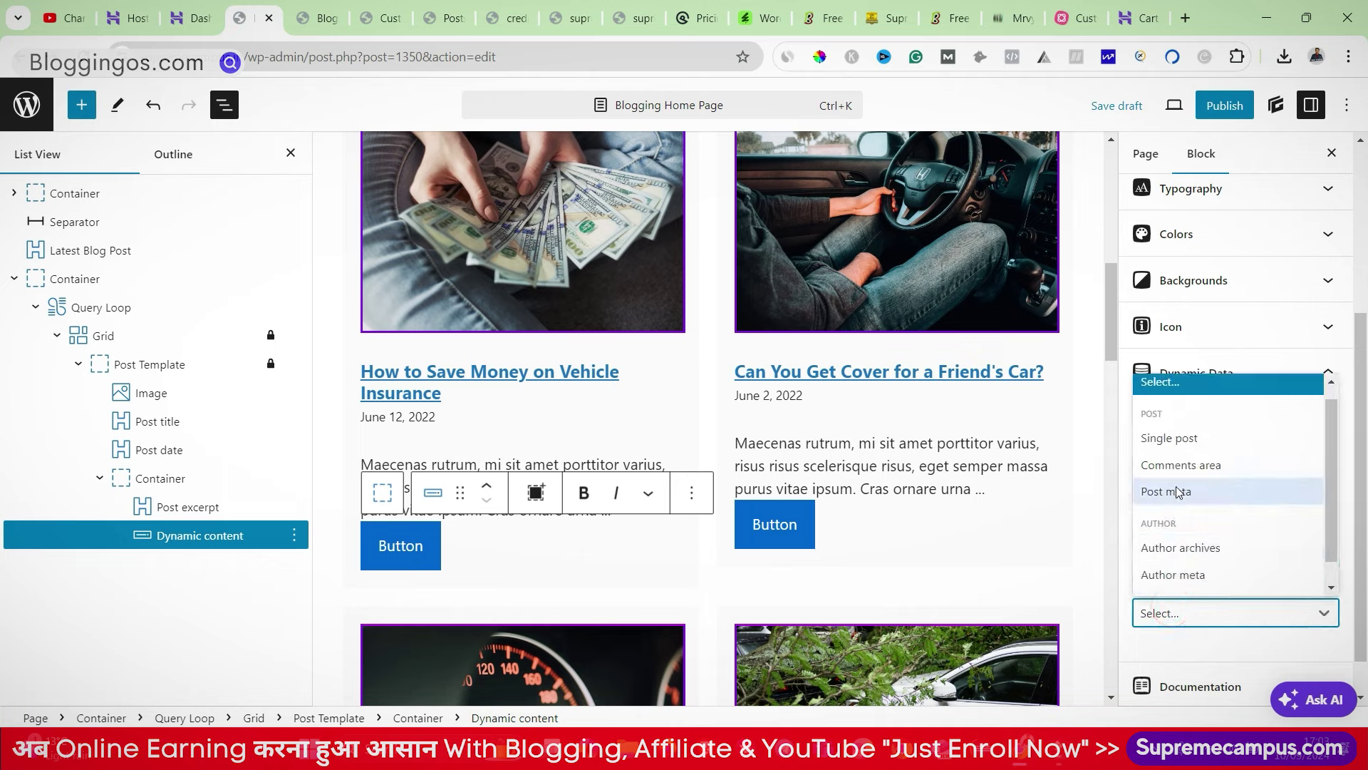
{"action": "left_click", "coordinate": [1172, 453]}
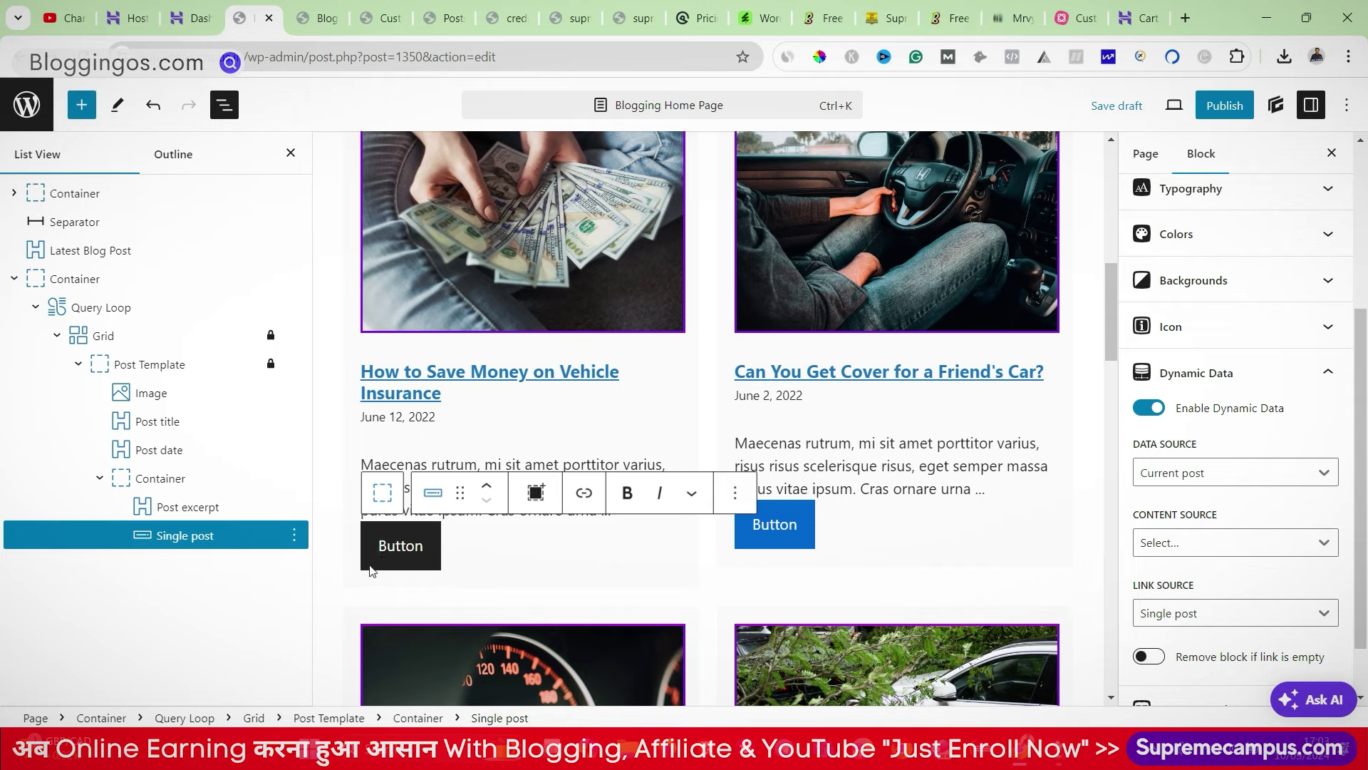
Step: Try a width of 100% for the Latest Blog Post button and clear the value
{"action": "left_click", "coordinate": [1174, 236]}
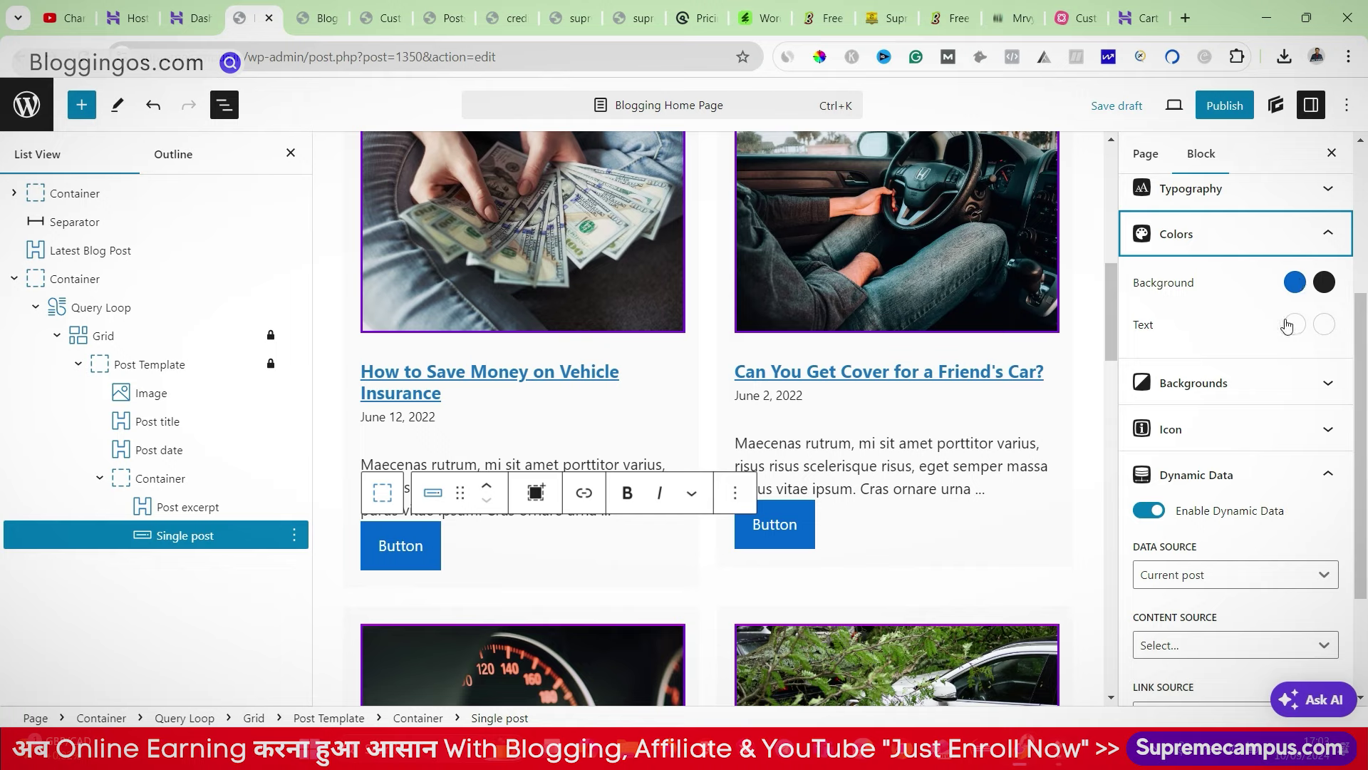
{"action": "scroll", "coordinate": [1244, 335], "scroll_direction": "up", "scroll_amount": 3}
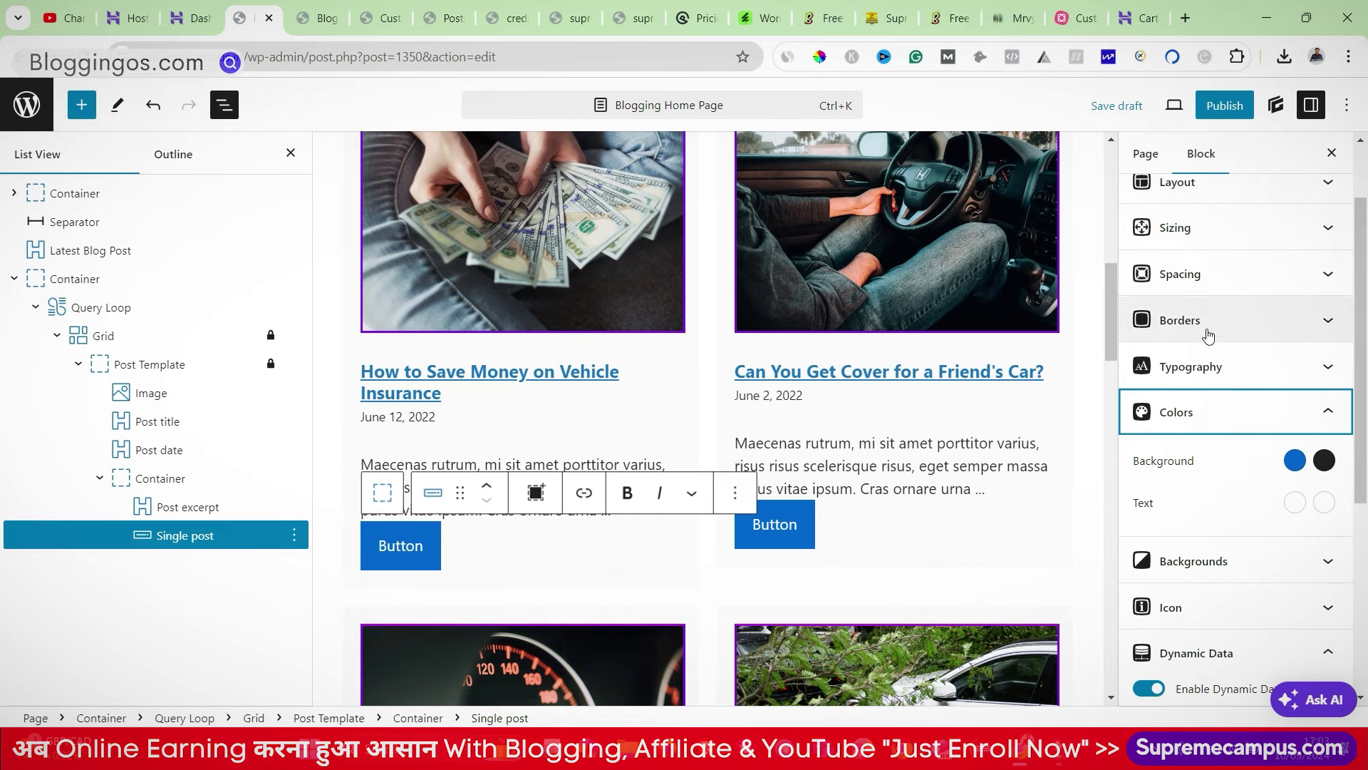
{"action": "scroll", "coordinate": [1210, 333], "scroll_direction": "up", "scroll_amount": 2}
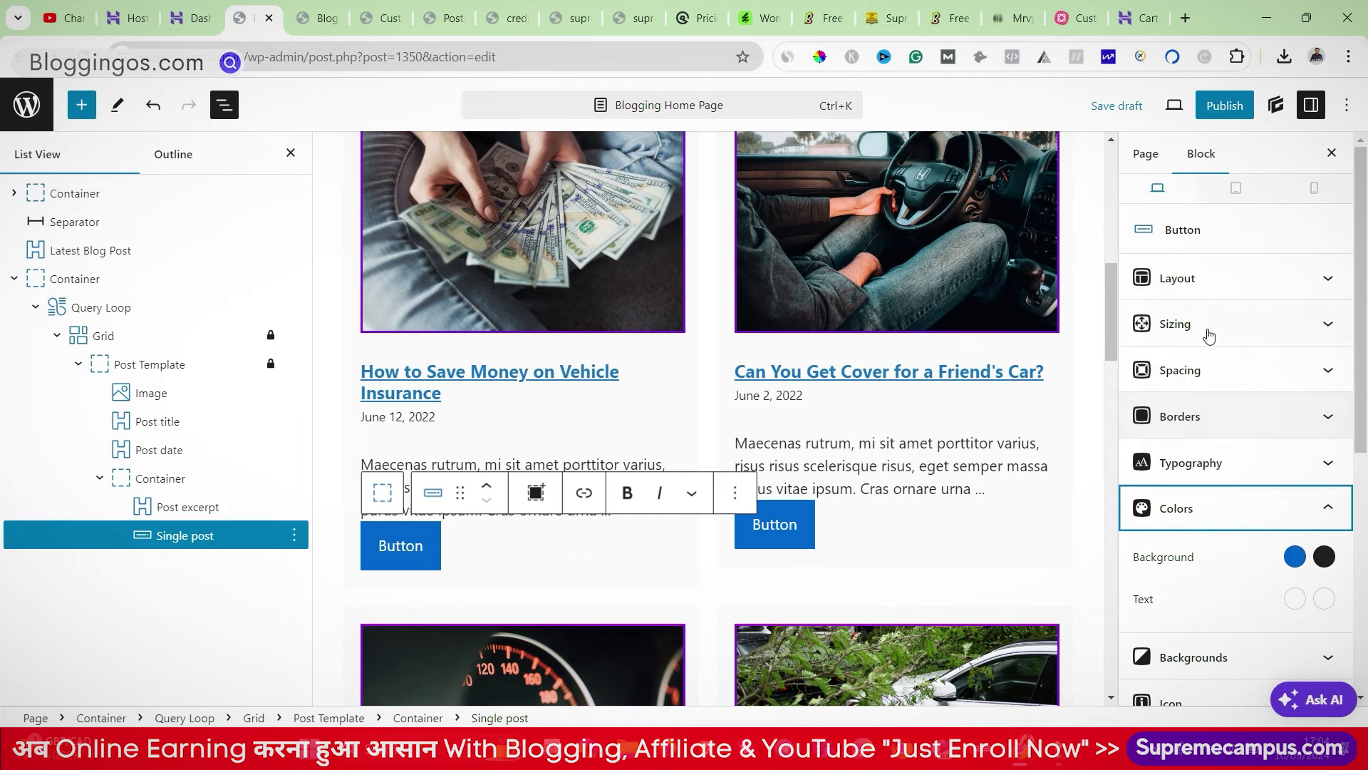
{"action": "left_click", "coordinate": [1206, 324]}
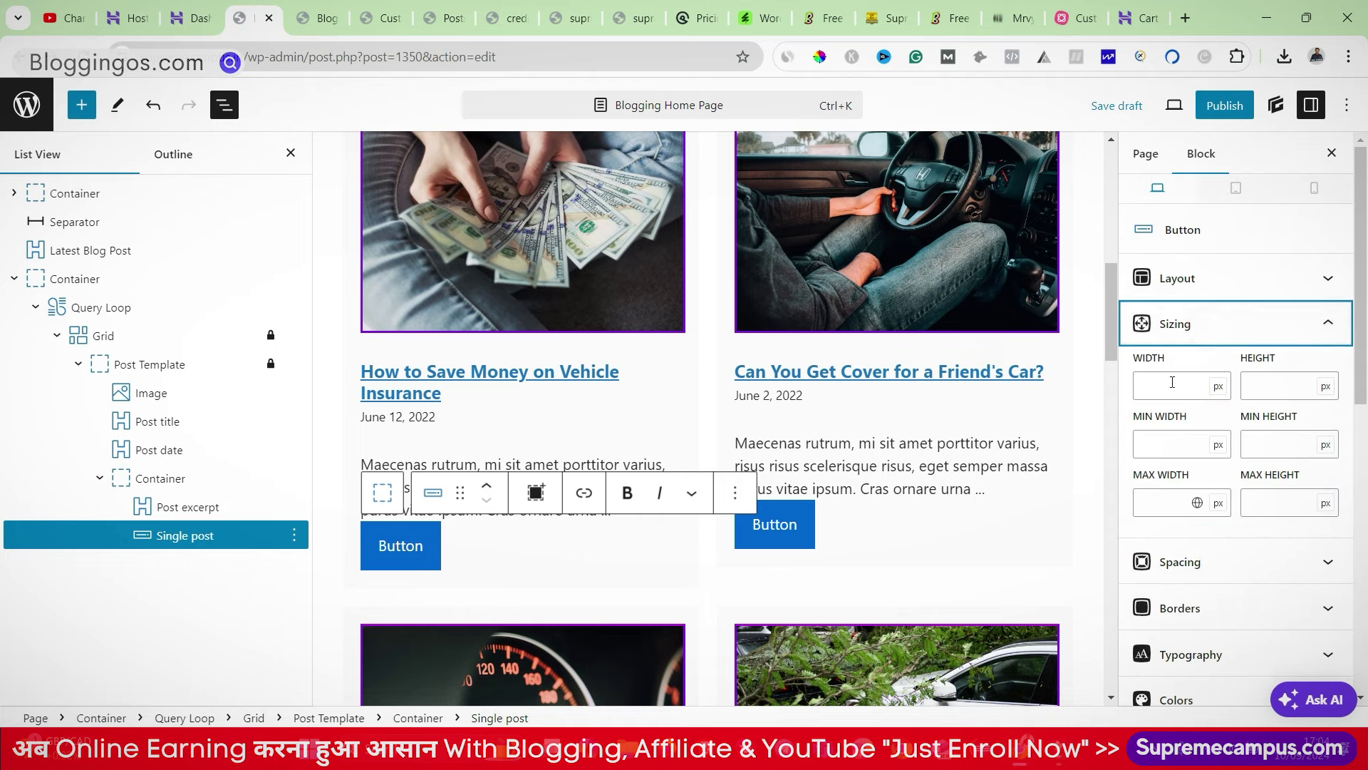
{"action": "left_click", "coordinate": [1218, 386]}
{"action": "left_click", "coordinate": [1286, 438]}
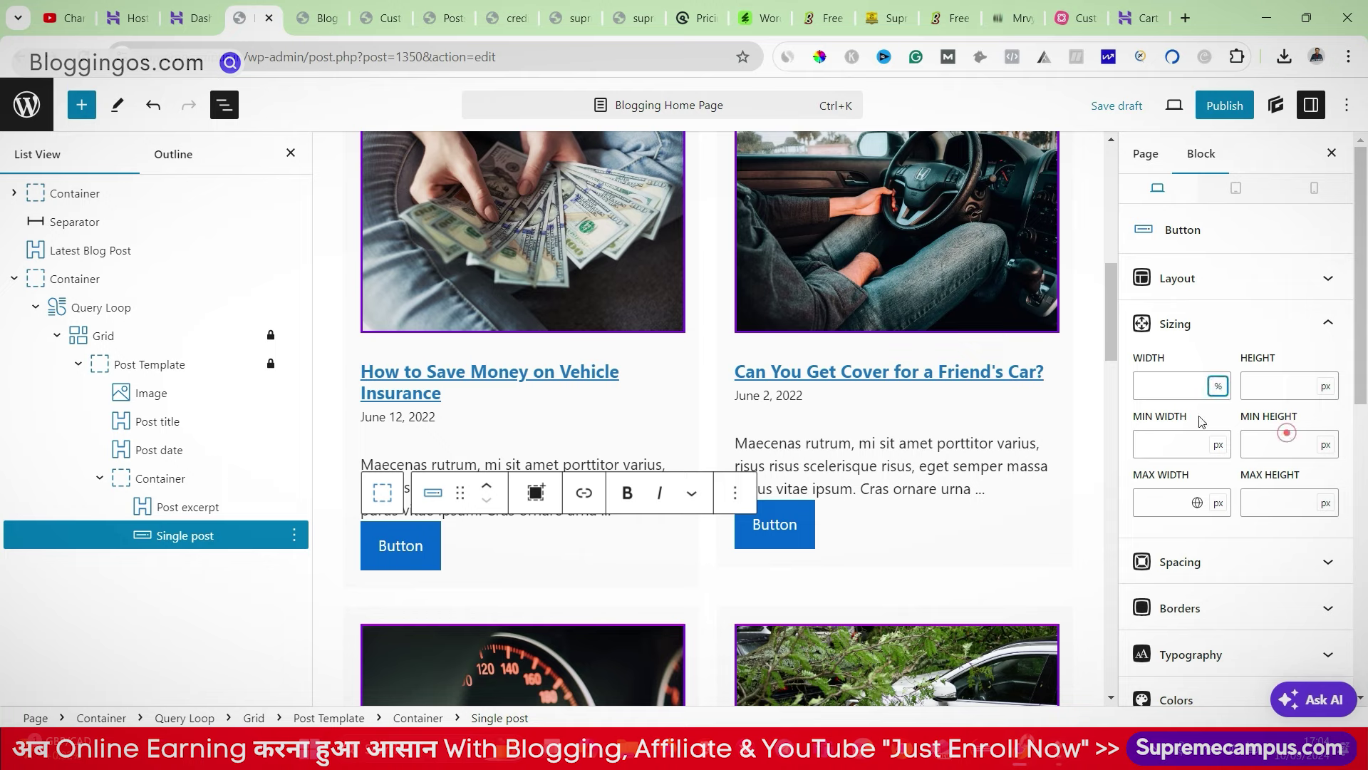
{"action": "left_click", "coordinate": [1190, 386]}
{"action": "type", "text": "100"}
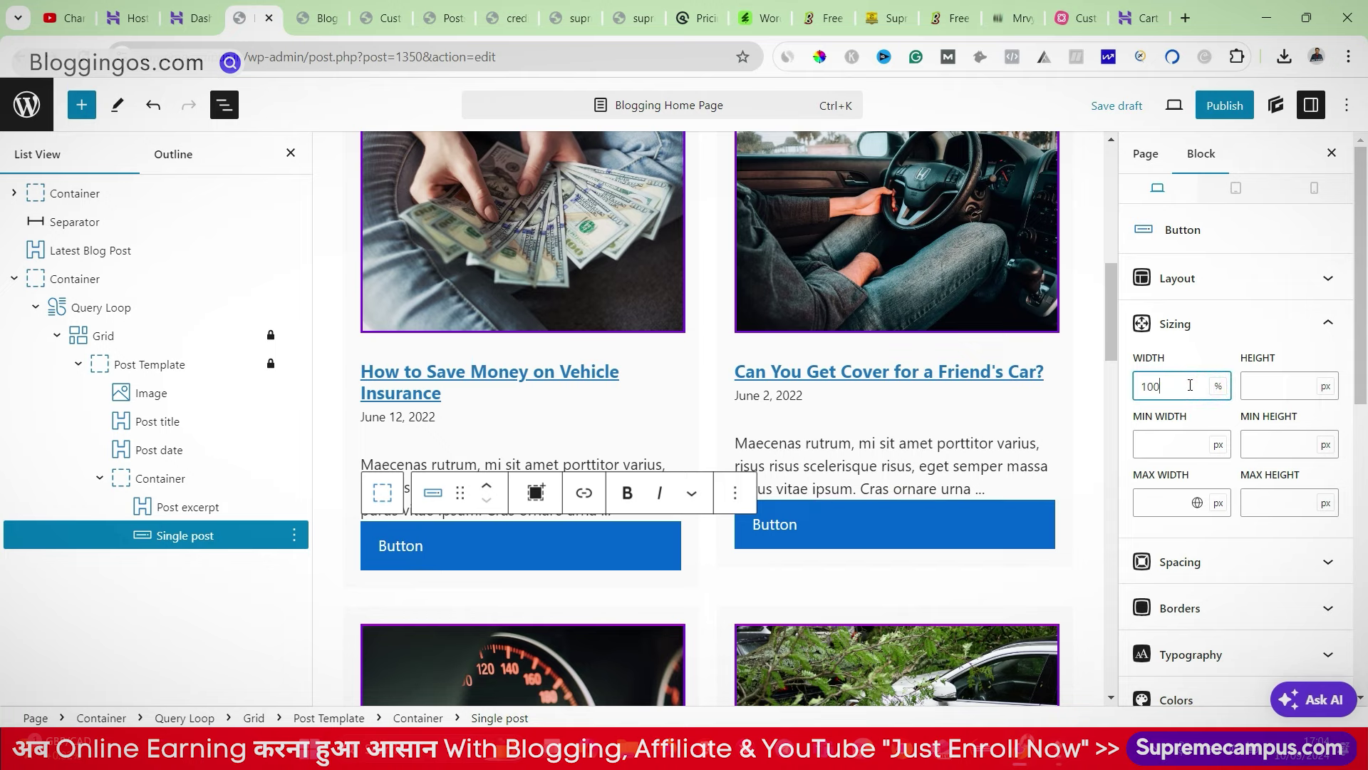
{"action": "key", "text": "BackSpace"}
{"action": "key", "text": "BackSpace"}
{"action": "key", "text": "BackSpace"}
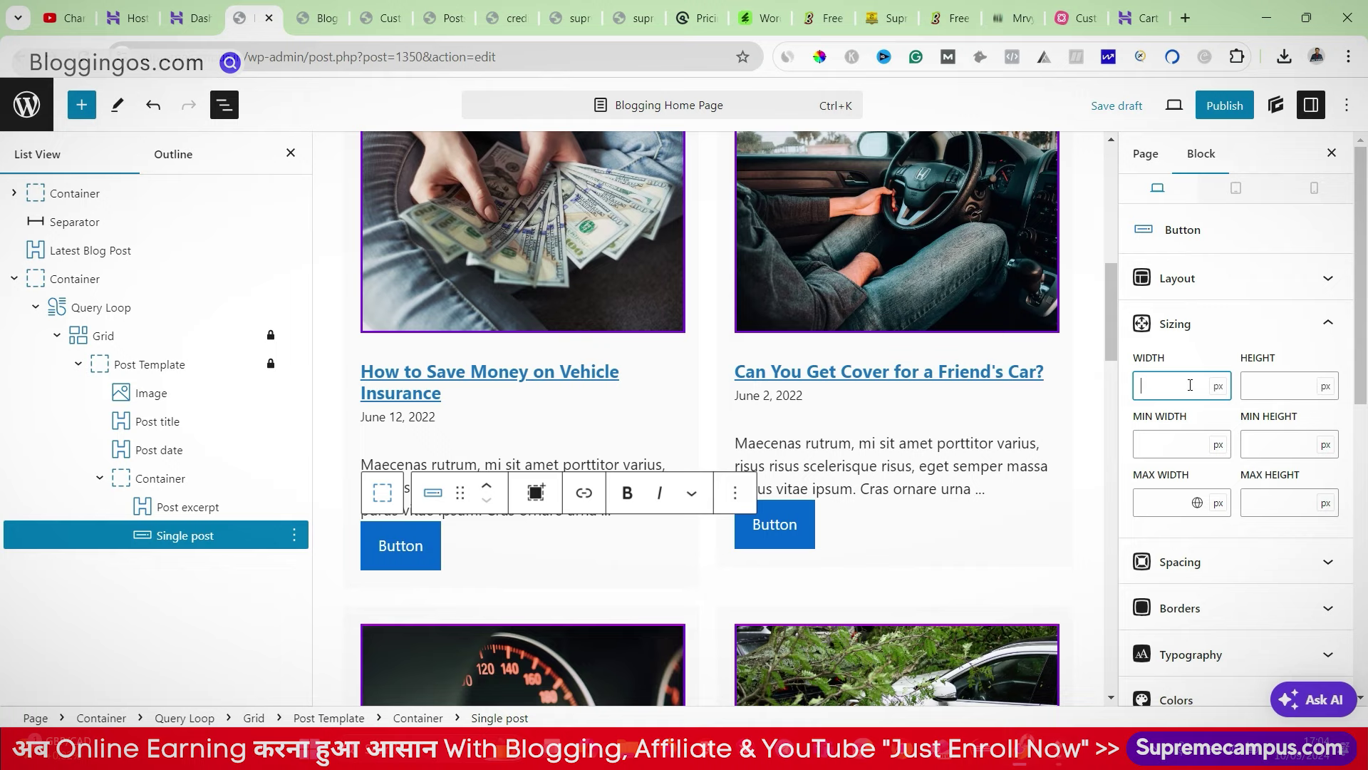
Step: Set the Latest Blog Post button's width to 100 px and save the draft
{"action": "type", "text": "40"}
{"action": "key", "text": "BackSpace"}
{"action": "type", "text": "30"}
{"action": "key", "text": "BackSpace"}
{"action": "key", "text": "BackSpace"}
{"action": "type", "text": "100"}
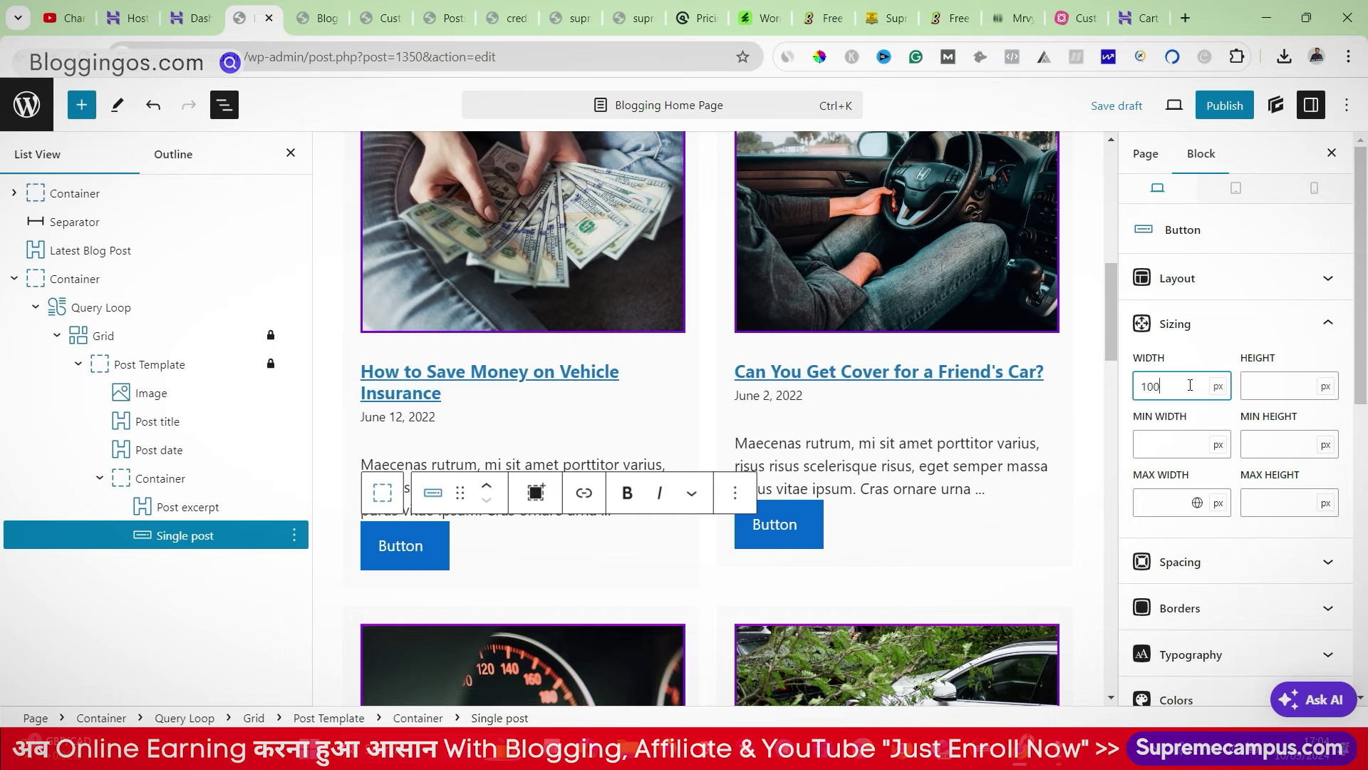
{"action": "left_click", "coordinate": [1116, 106]}
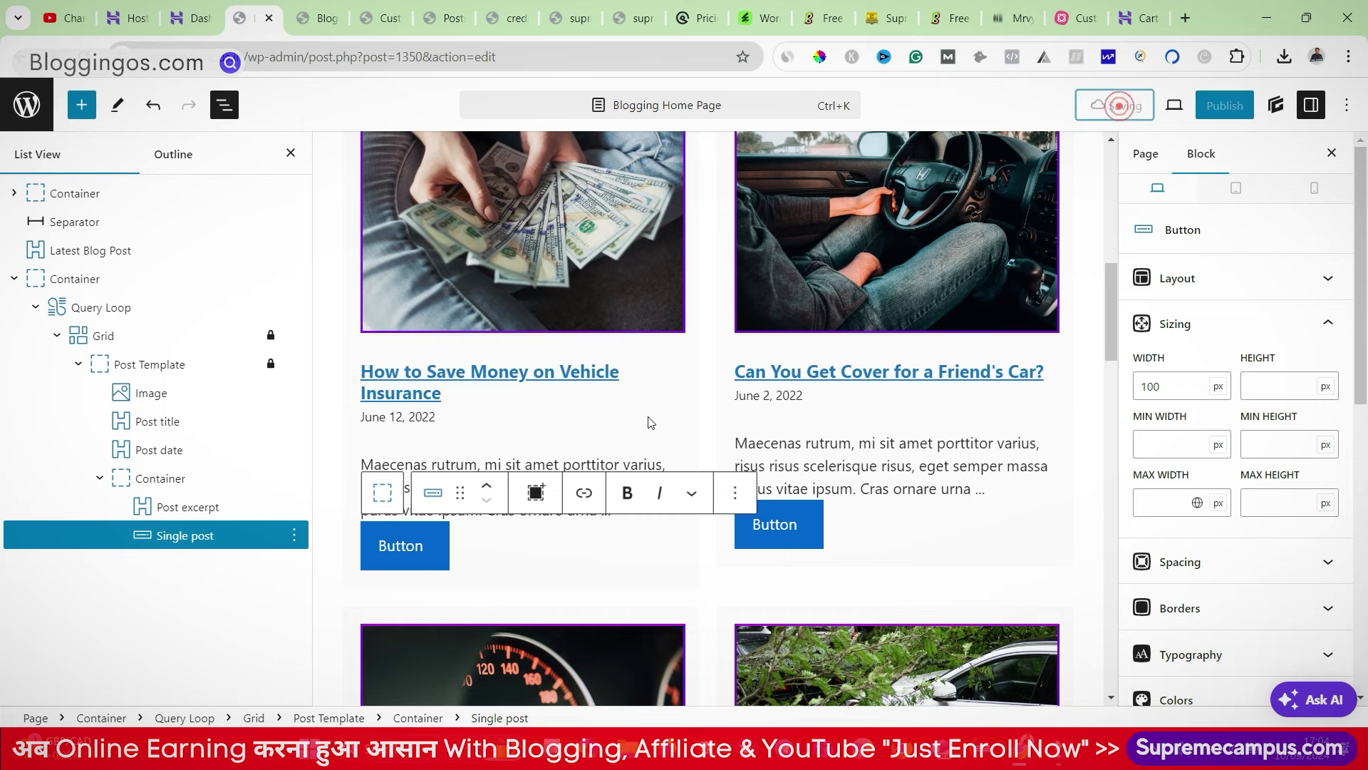
Step: Set the grid item width of the Latest Blog Post section's Post Template to 33% and save the draft
{"action": "scroll", "coordinate": [662, 431], "scroll_direction": "down", "scroll_amount": 20}
{"action": "scroll", "coordinate": [662, 426], "scroll_direction": "up", "scroll_amount": 15}
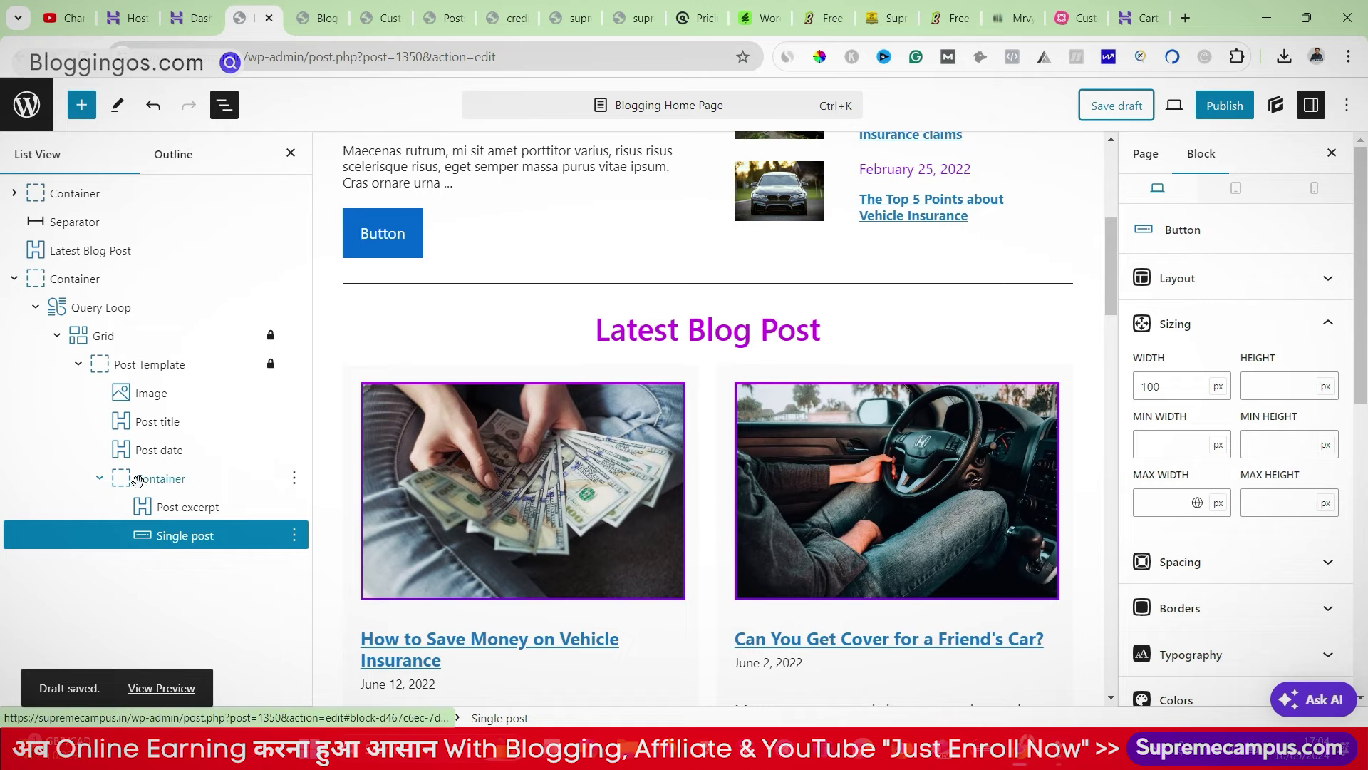
{"action": "left_click", "coordinate": [99, 479]}
{"action": "left_click", "coordinate": [137, 368]}
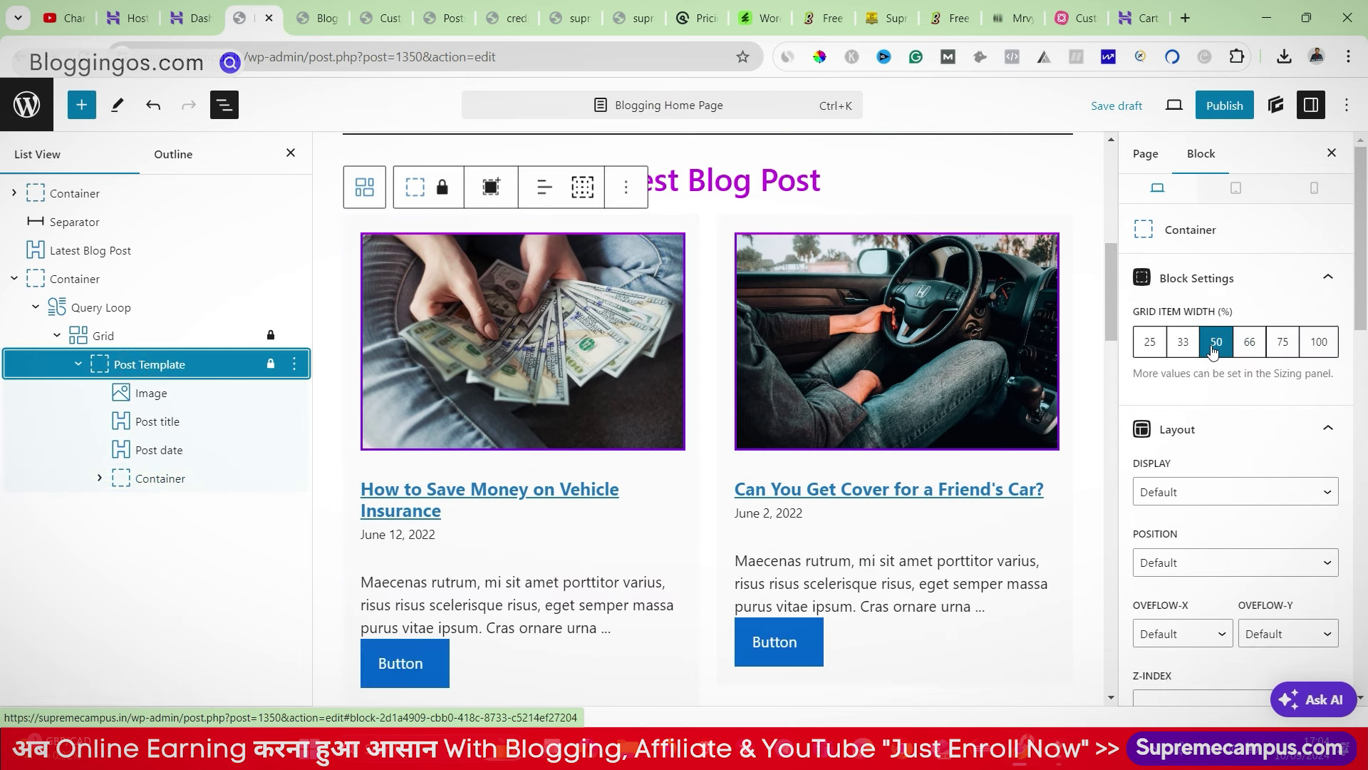
{"action": "left_click", "coordinate": [1183, 342]}
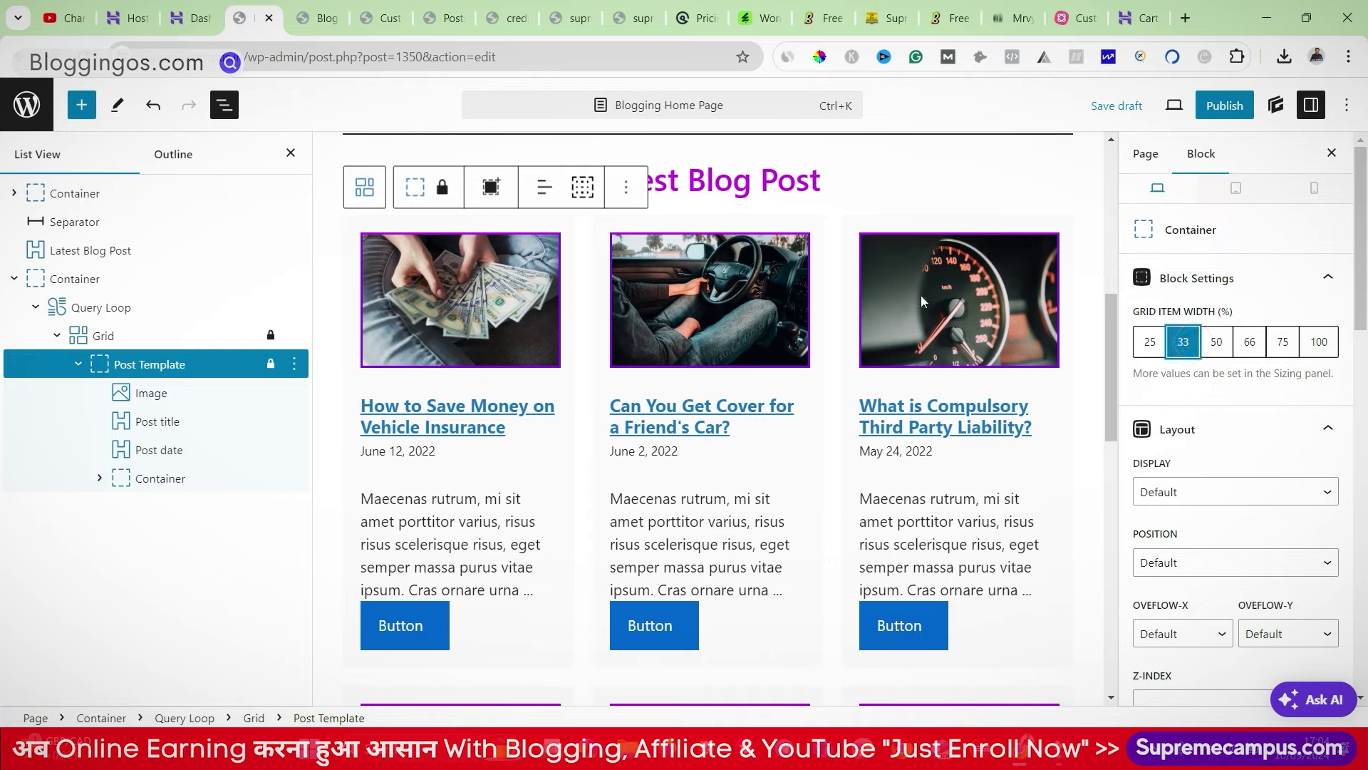
{"action": "left_click", "coordinate": [1088, 105]}
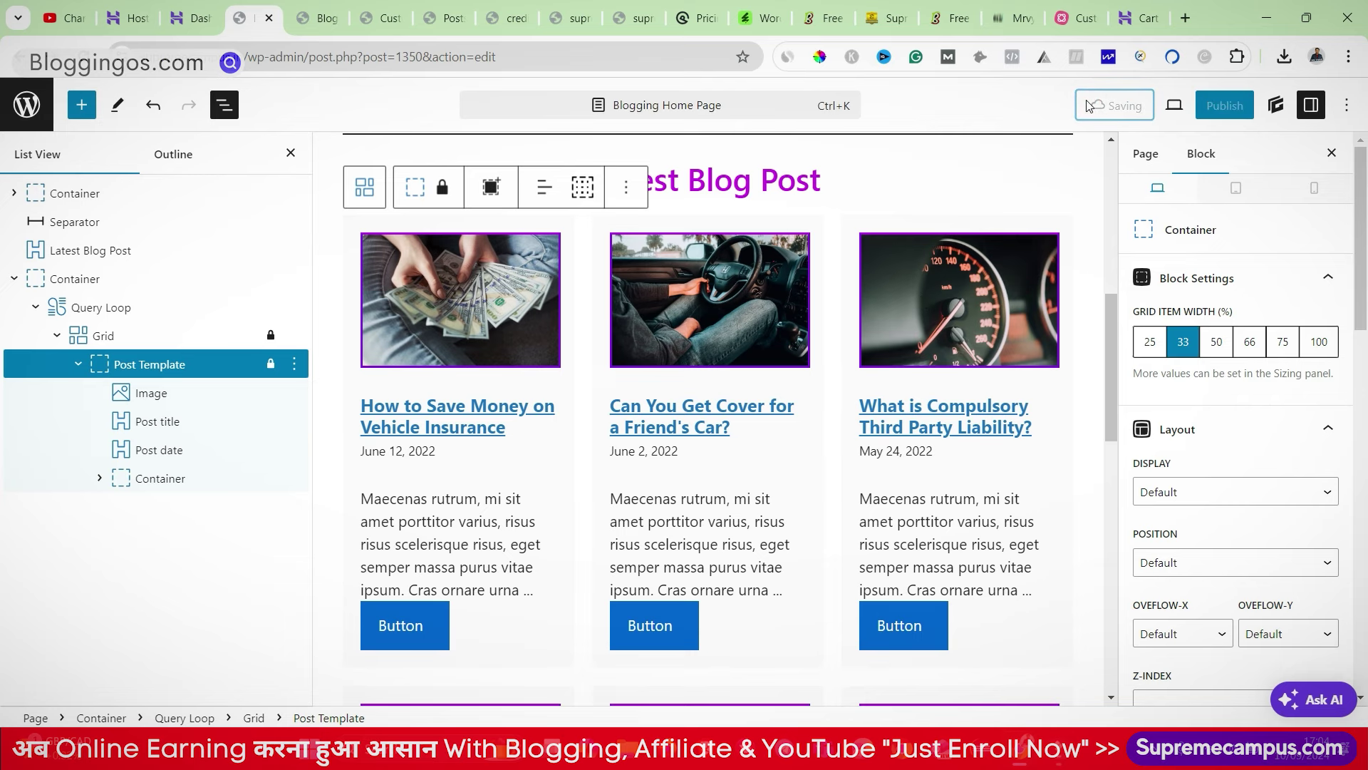
Step: Check the Latest Blog Post grid's columns and rows in the page preview and return to the editor
{"action": "left_click", "coordinate": [312, 10]}
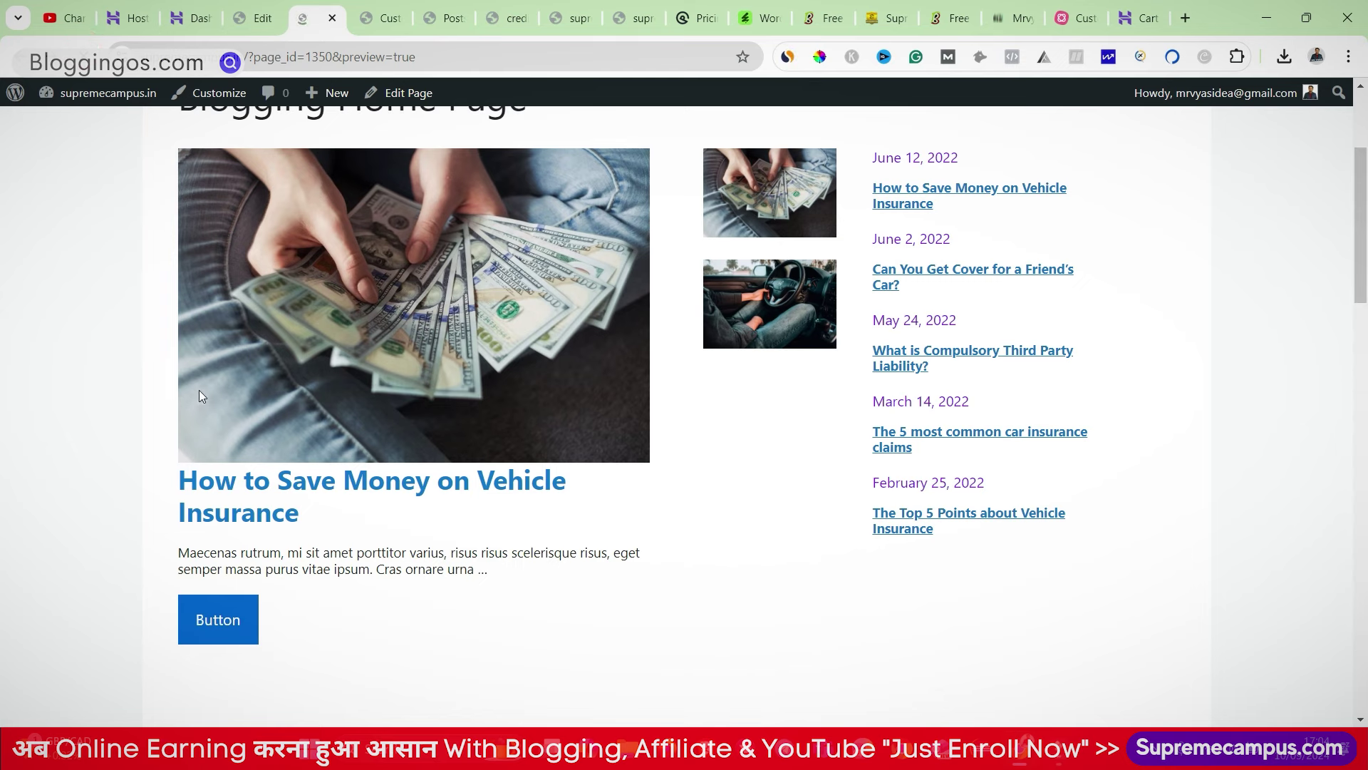
{"action": "scroll", "coordinate": [876, 426], "scroll_direction": "down", "scroll_amount": 20}
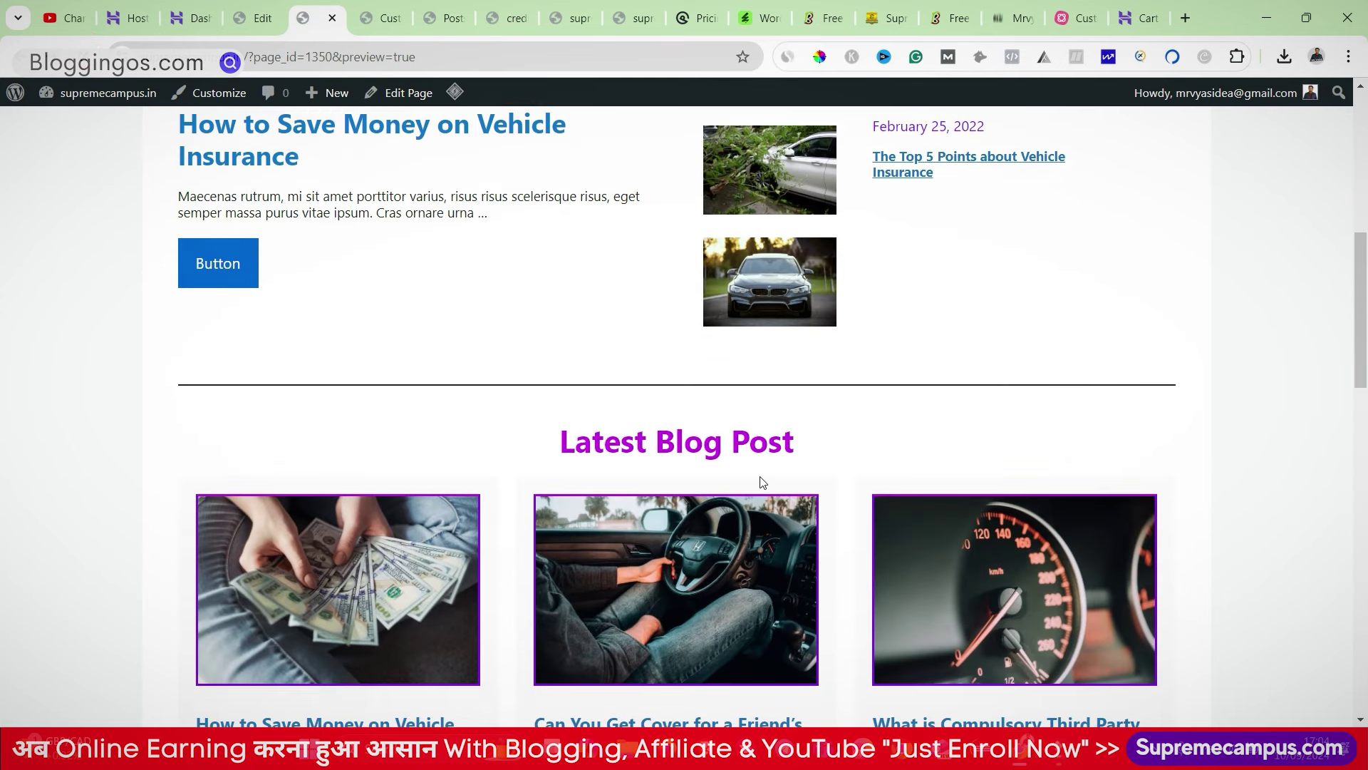
{"action": "scroll", "coordinate": [1007, 336], "scroll_direction": "down", "scroll_amount": 3}
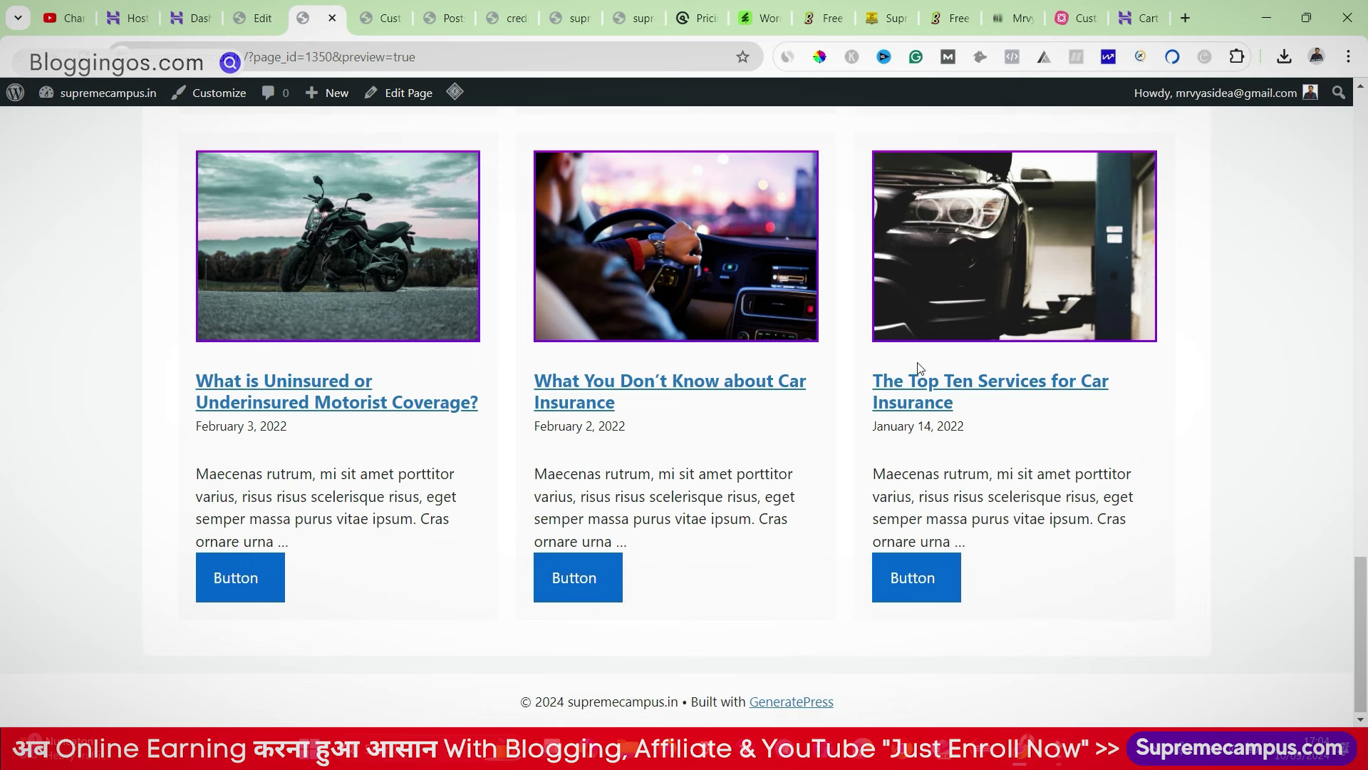
{"action": "scroll", "coordinate": [920, 367], "scroll_direction": "up", "scroll_amount": 15}
{"action": "left_click", "coordinate": [258, 18]}
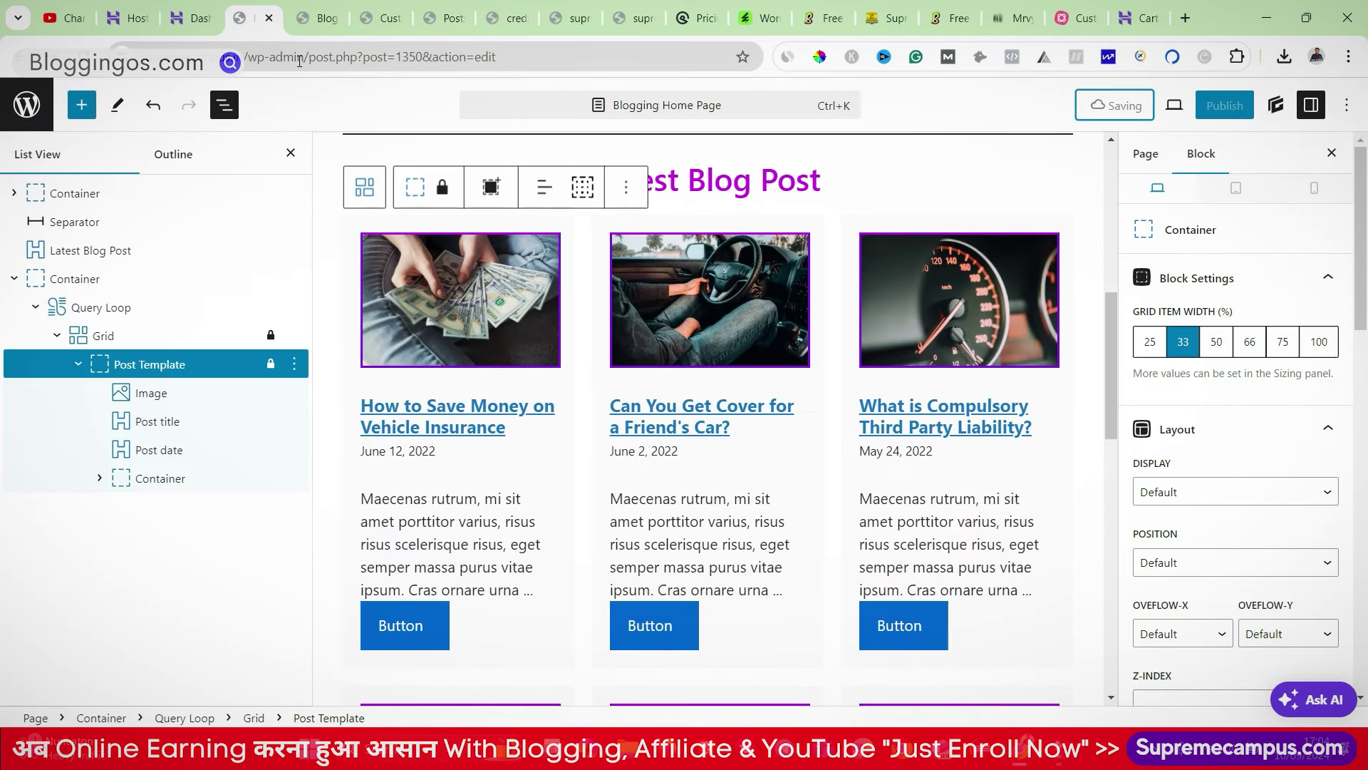
Step: Set the Latest Blog Post Query Loop to 6 posts per page and save the draft
{"action": "left_click", "coordinate": [100, 310]}
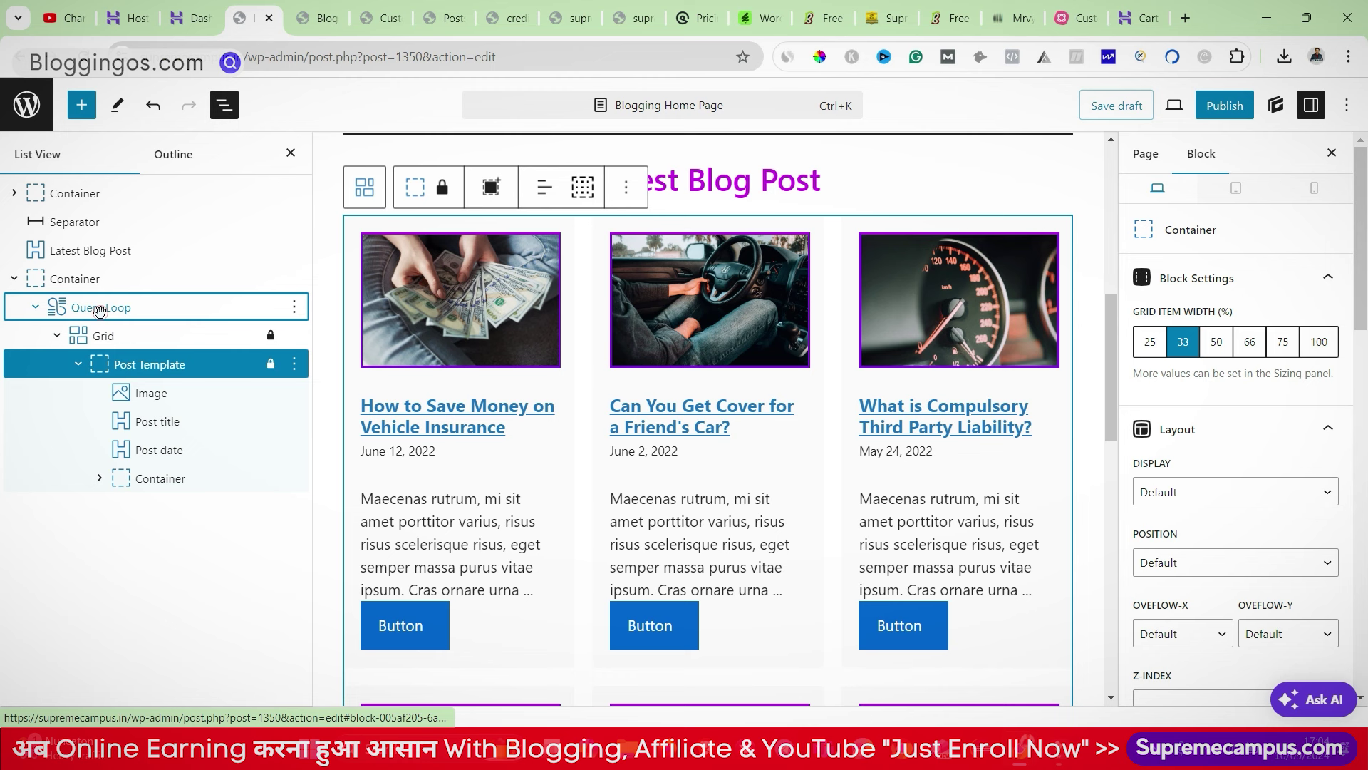
{"action": "left_click", "coordinate": [1175, 529]}
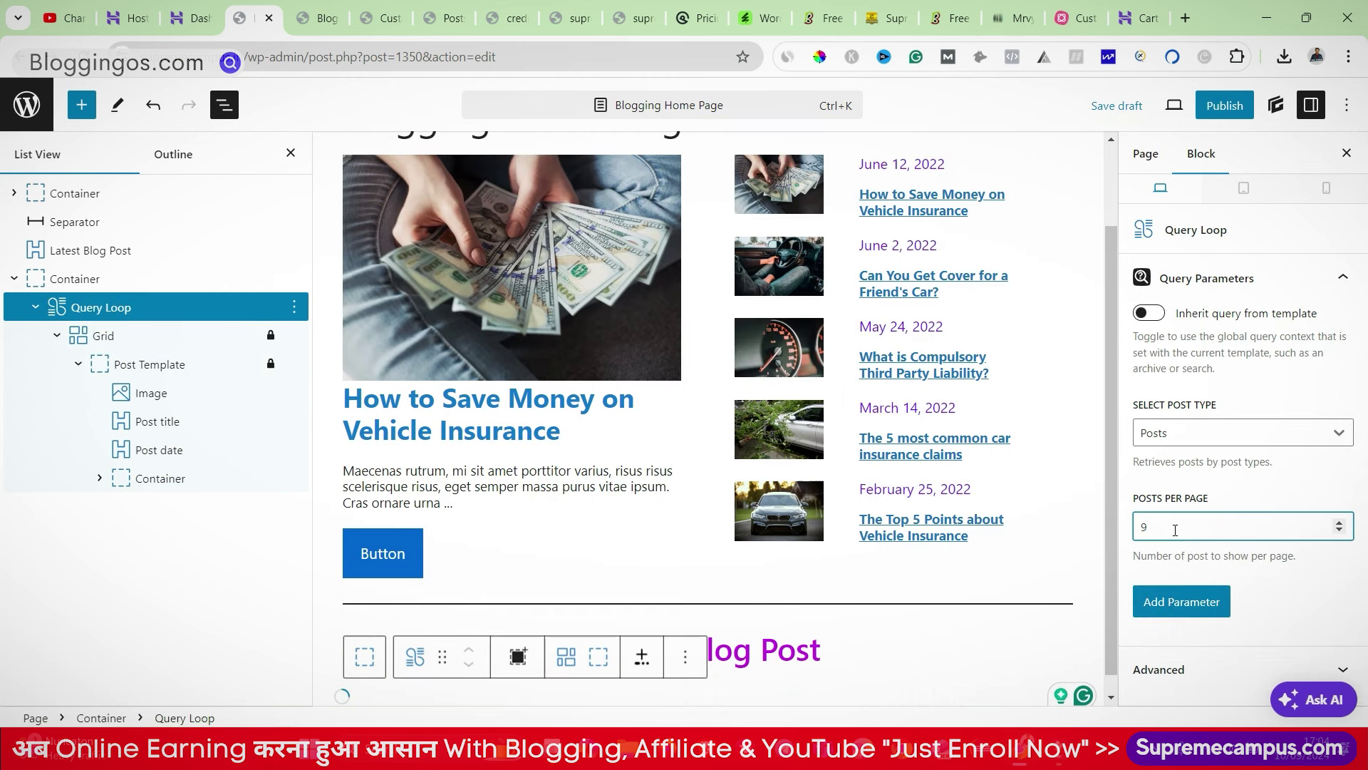
{"action": "type", "text": "6"}
{"action": "left_click", "coordinate": [1117, 106]}
Step: Review the page preview, comparing the Latest Blog Post grid with the featured and recent posts sections, and return to the editor
{"action": "left_click", "coordinate": [335, 12]}
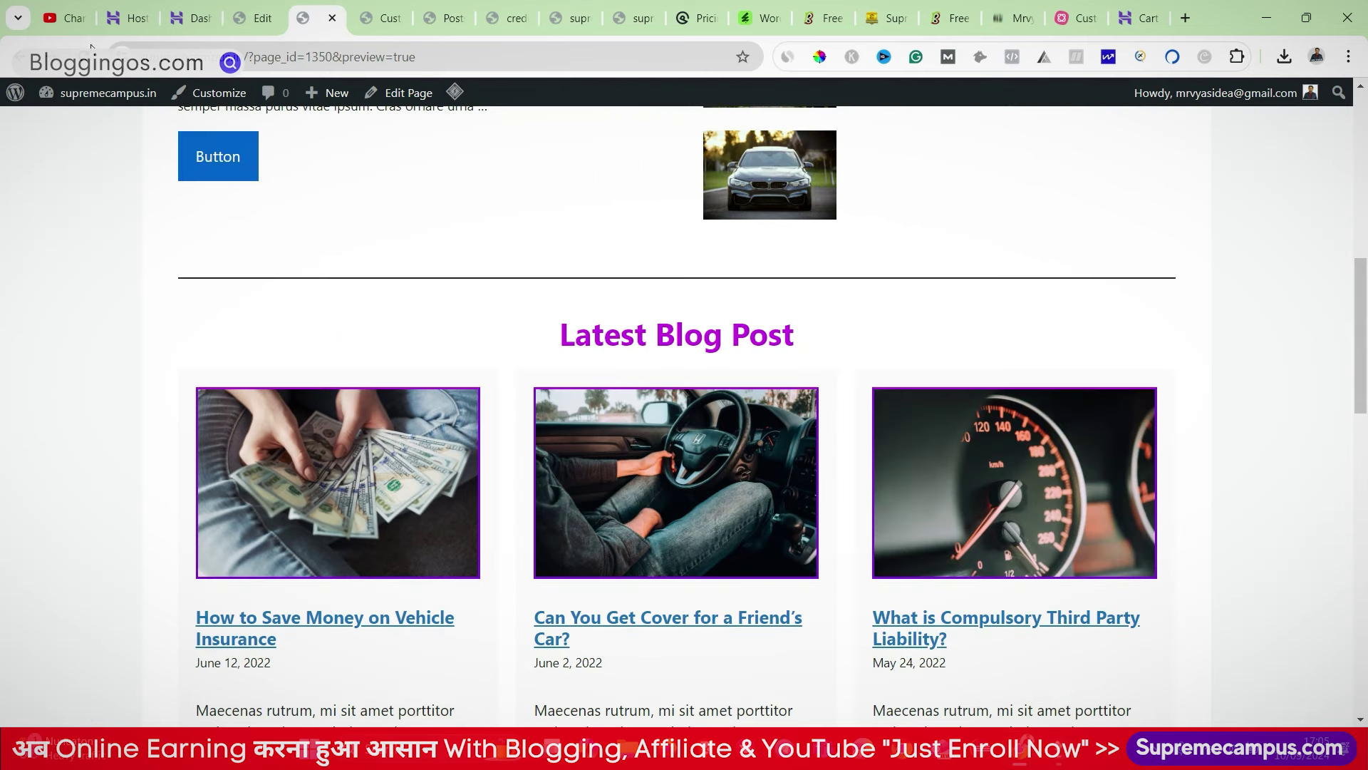
{"action": "scroll", "coordinate": [1003, 430], "scroll_direction": "down", "scroll_amount": 6}
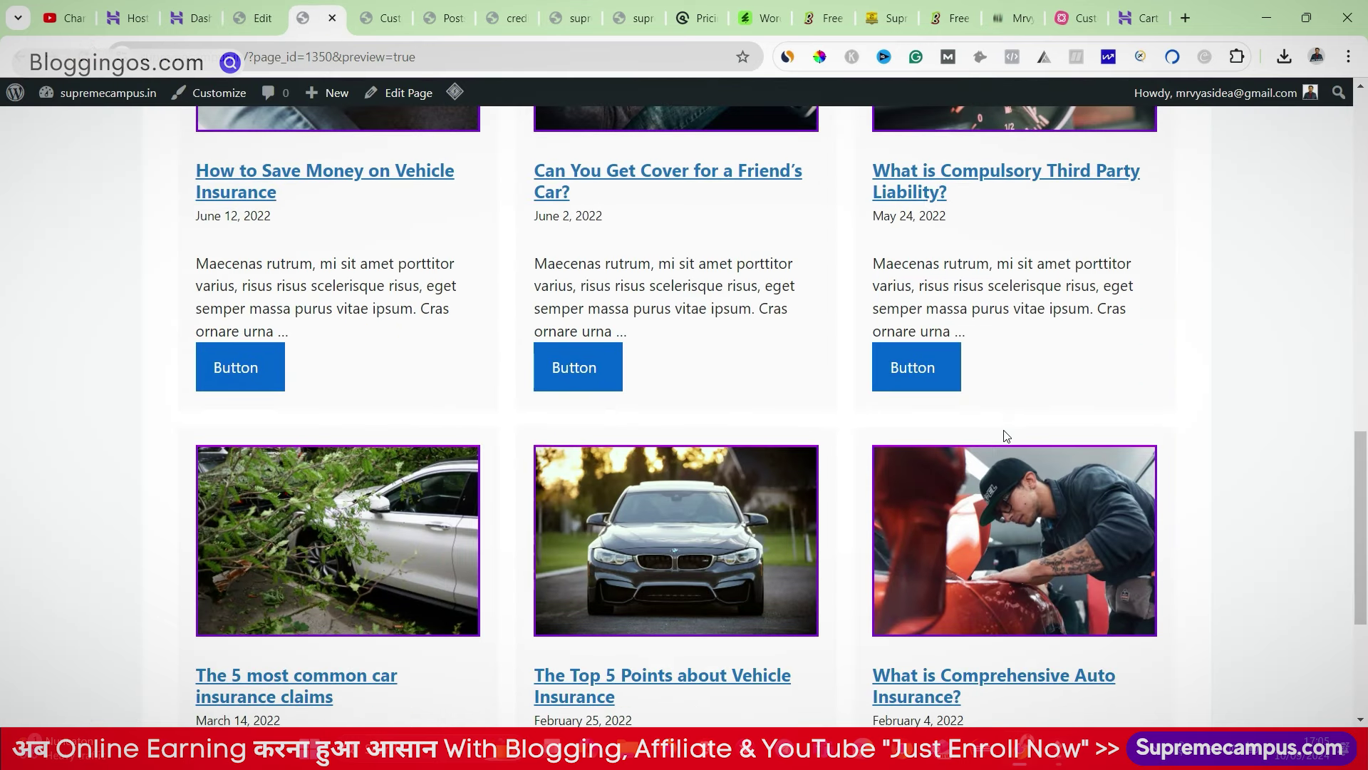
{"action": "scroll", "coordinate": [1080, 412], "scroll_direction": "down", "scroll_amount": 4}
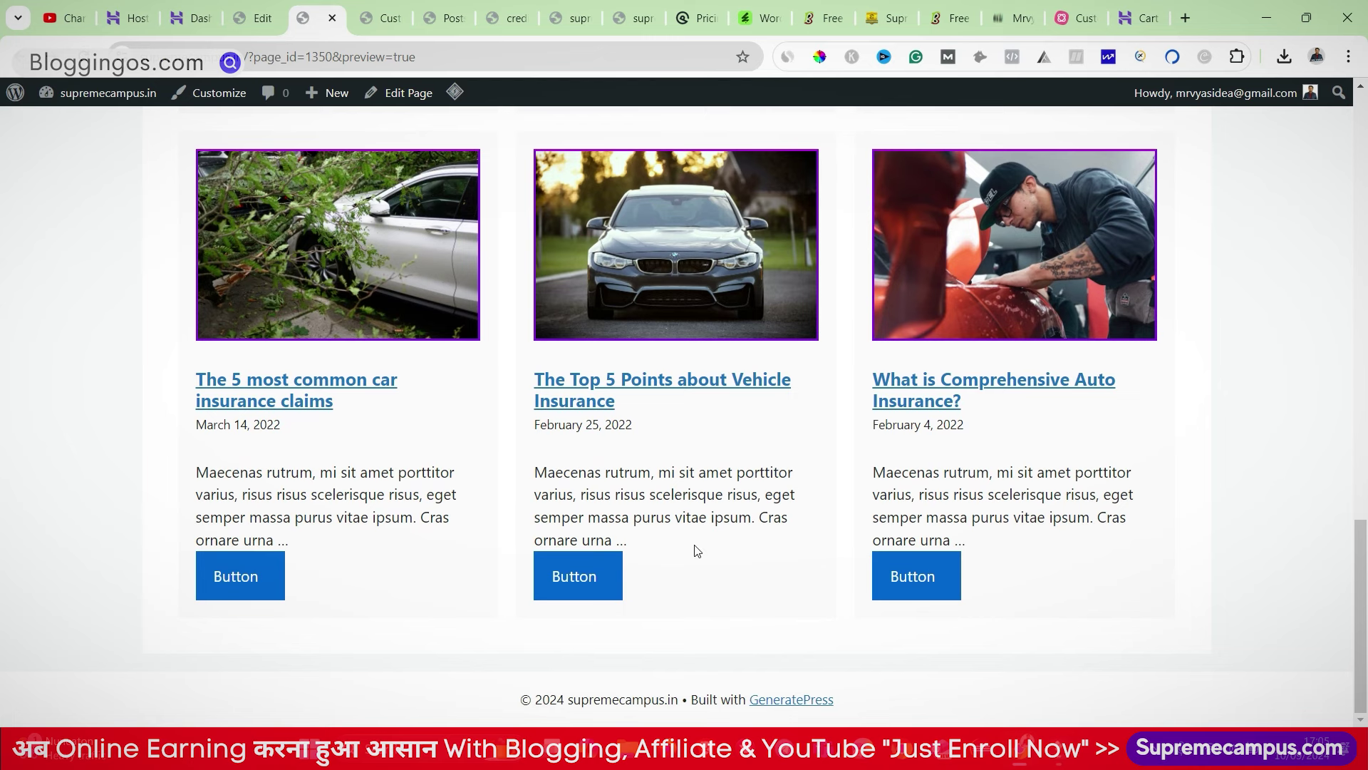
{"action": "scroll", "coordinate": [697, 551], "scroll_direction": "up", "scroll_amount": 7}
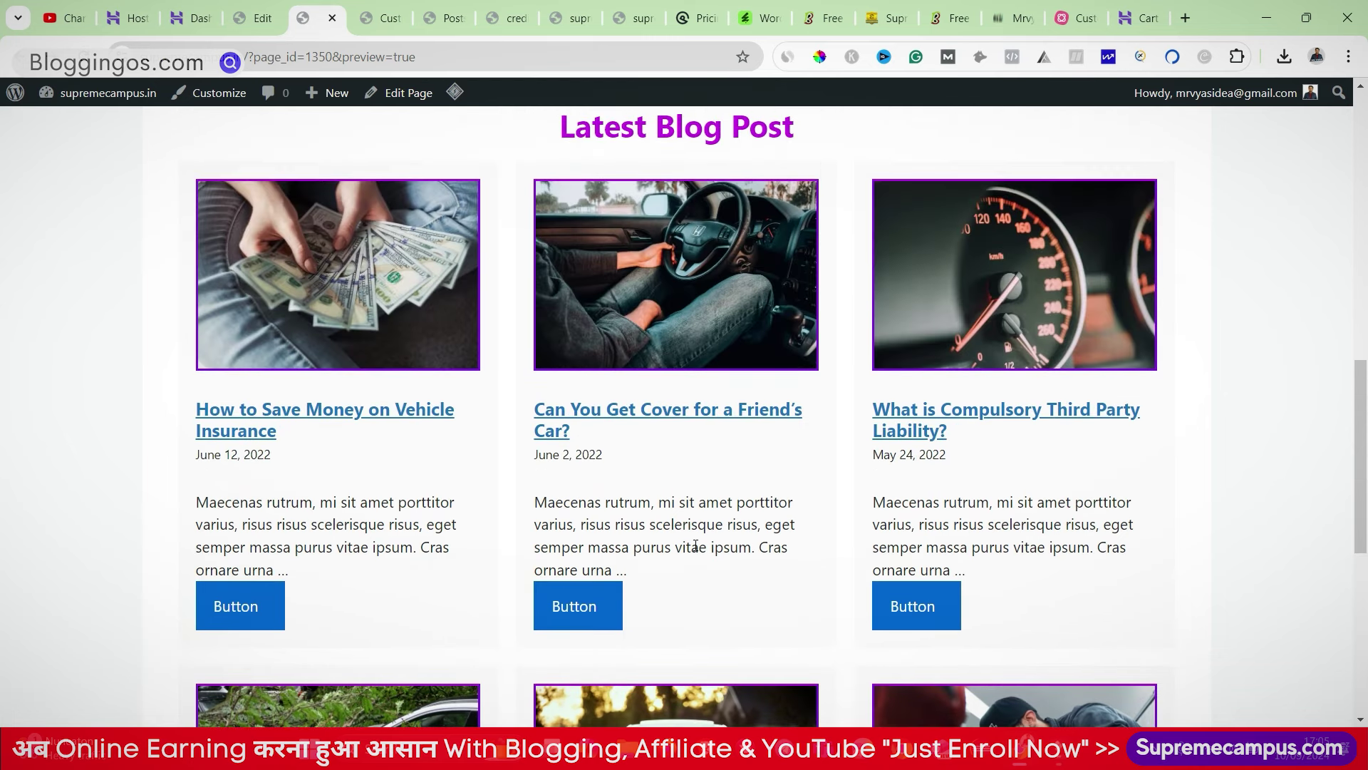
{"action": "scroll", "coordinate": [695, 547], "scroll_direction": "up", "scroll_amount": 10}
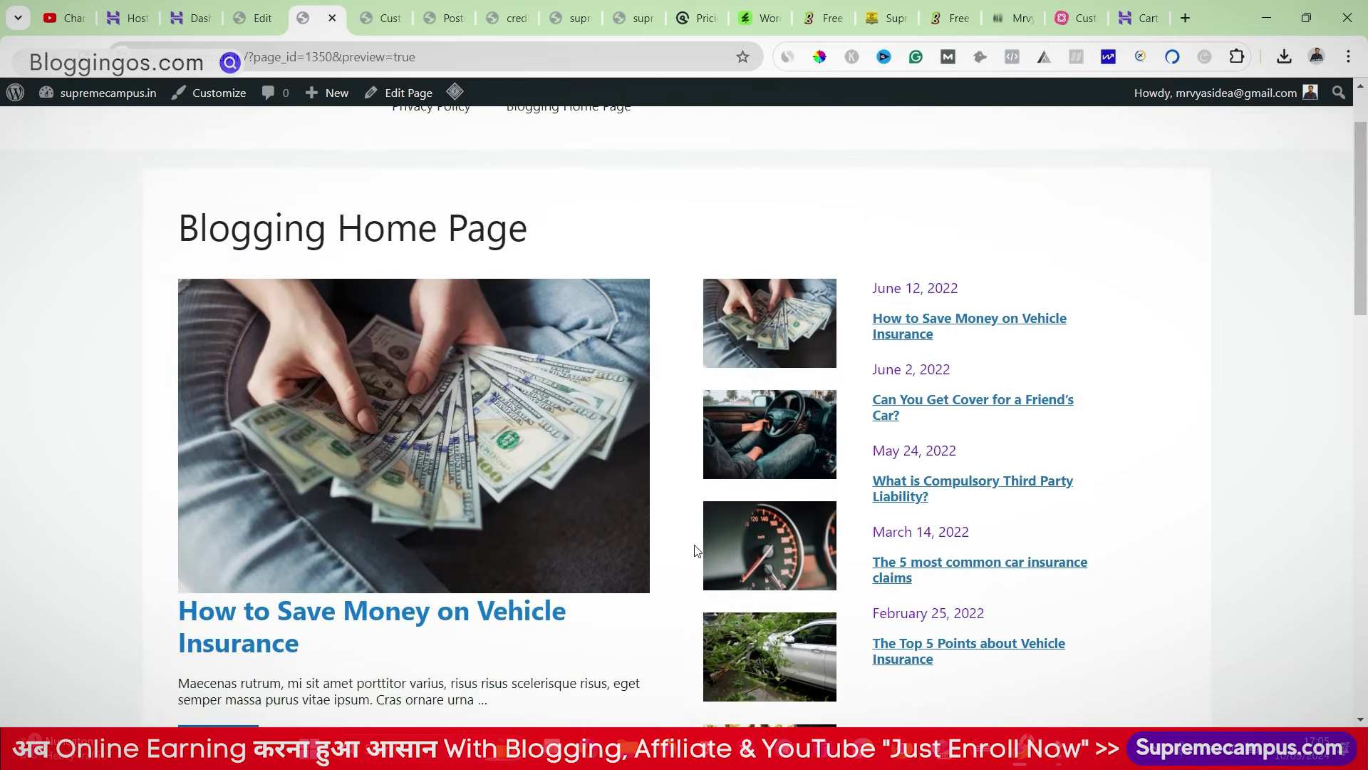
{"action": "scroll", "coordinate": [697, 550], "scroll_direction": "down", "scroll_amount": 3}
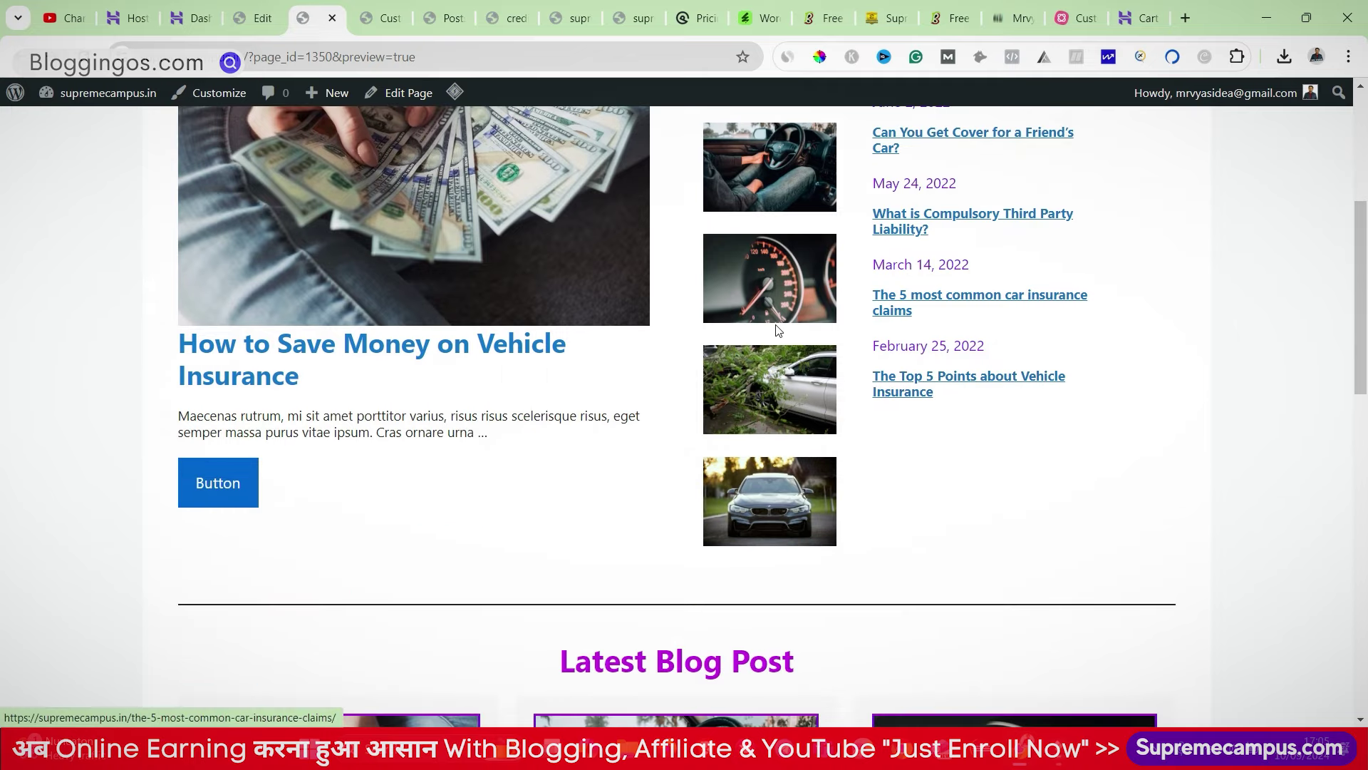
{"action": "scroll", "coordinate": [775, 314], "scroll_direction": "up", "scroll_amount": 4}
{"action": "scroll", "coordinate": [910, 325], "scroll_direction": "down", "scroll_amount": 2}
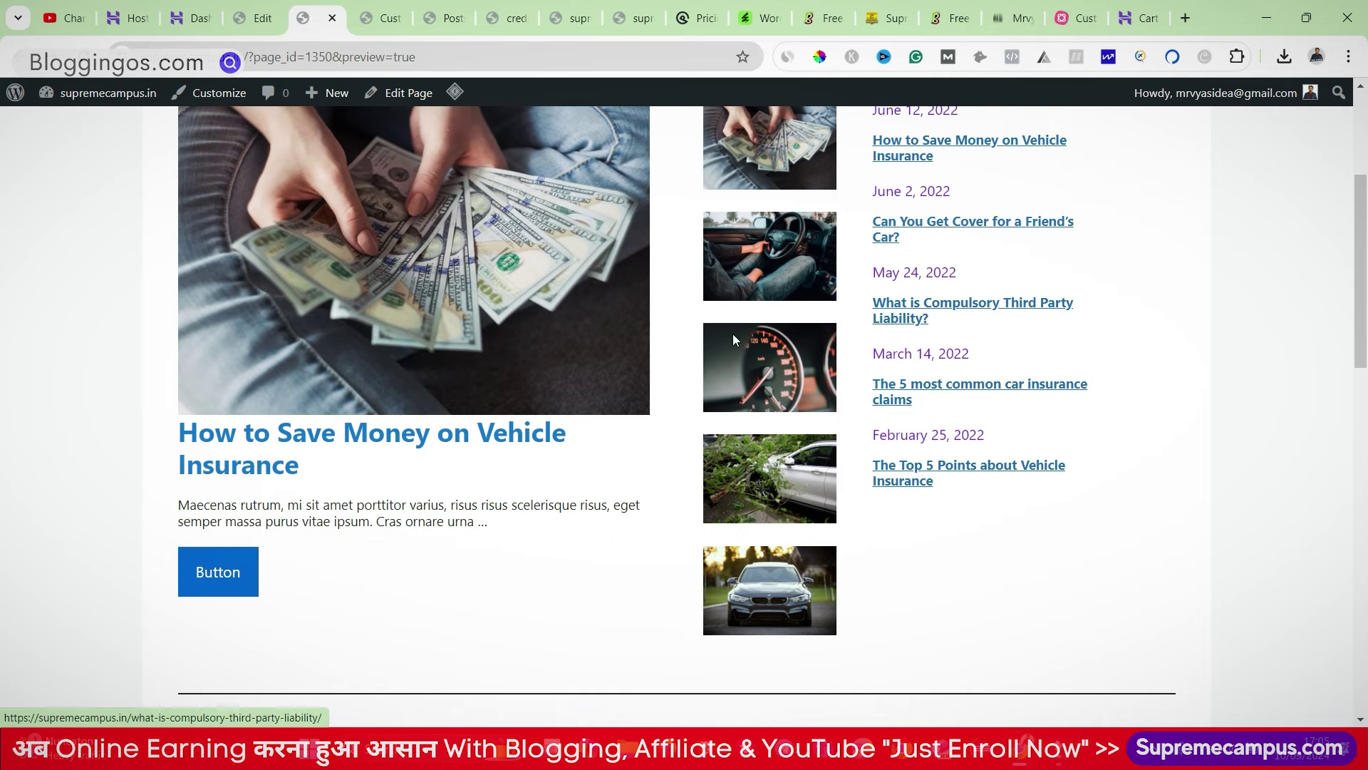
{"action": "key", "text": "ctrl+Page_Up"}
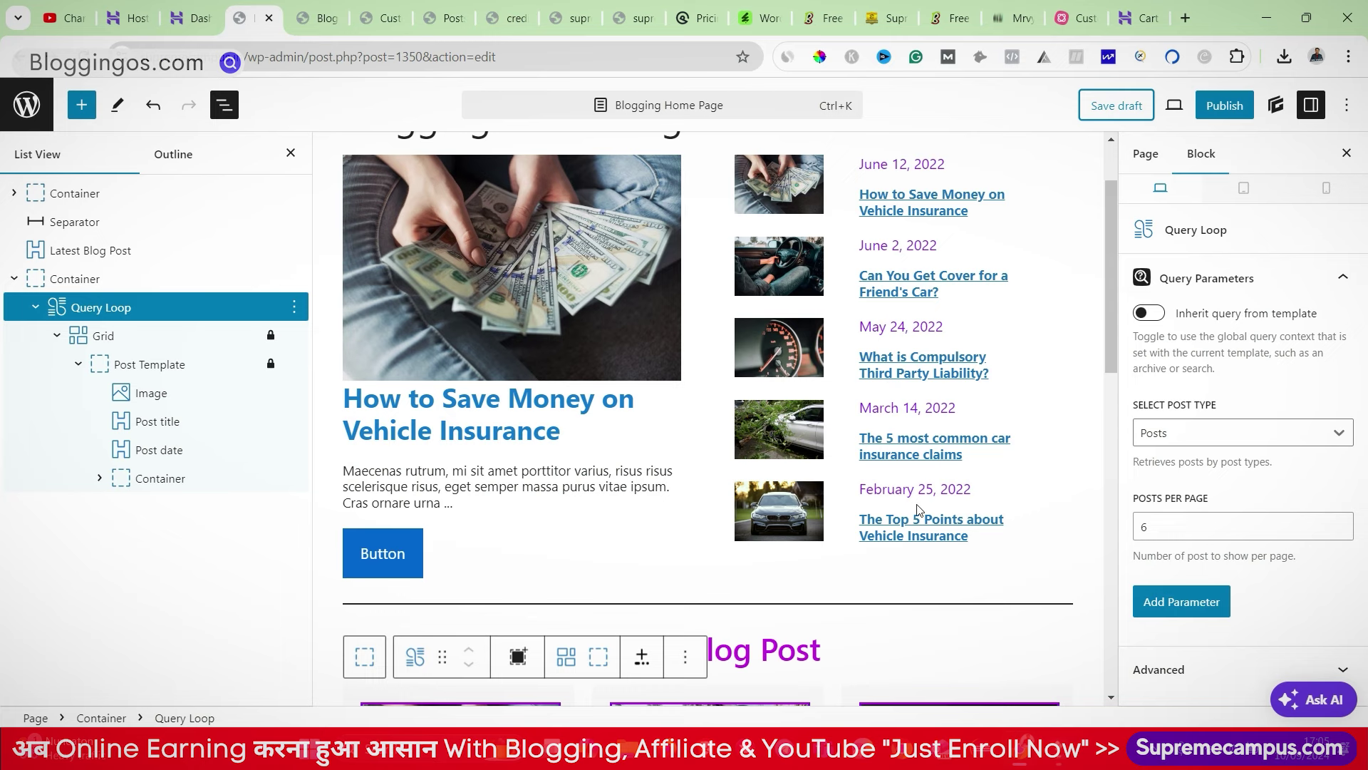
Step: Set the bottom margin of the recent posts list's Post title to 30 px, save the draft and check the preview
{"action": "scroll", "coordinate": [920, 509], "scroll_direction": "down", "scroll_amount": 3}
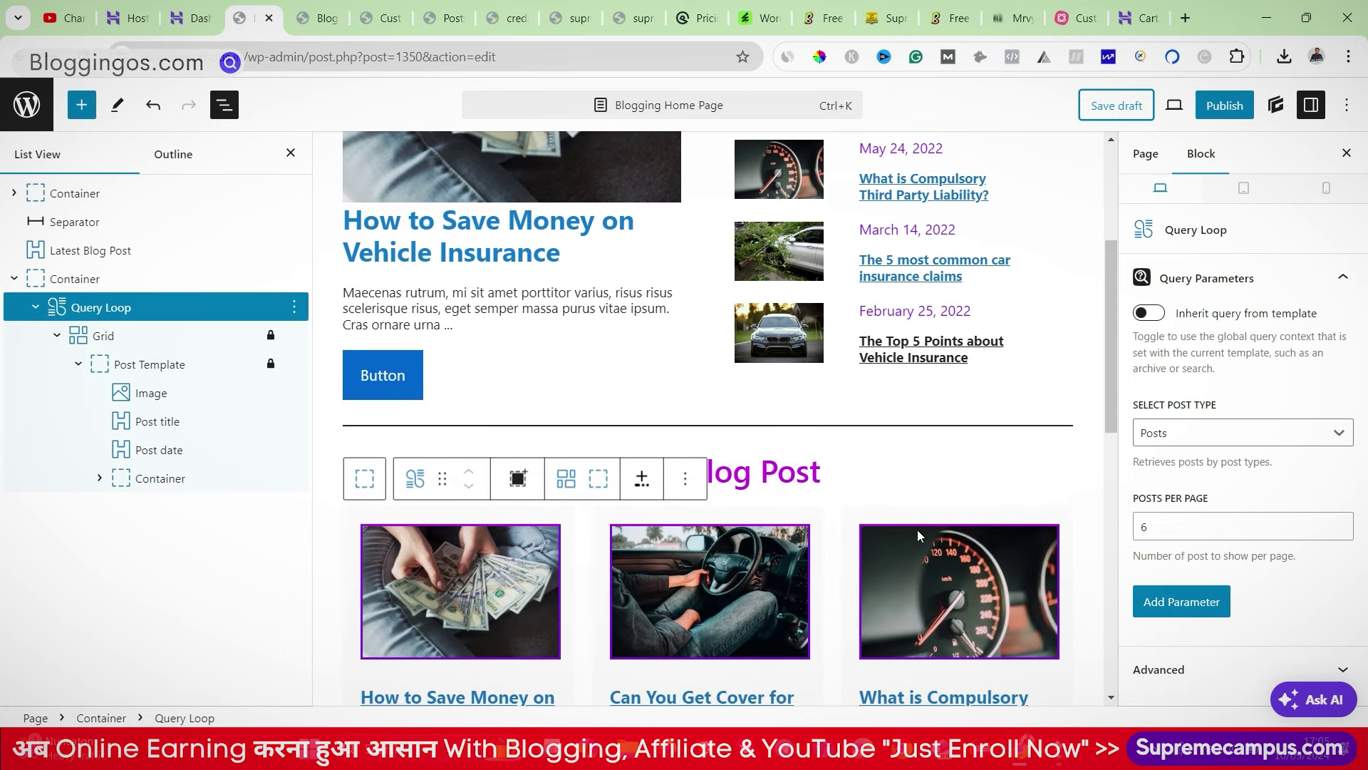
{"action": "left_click", "coordinate": [237, 114]}
{"action": "scroll", "coordinate": [887, 394], "scroll_direction": "up", "scroll_amount": 5}
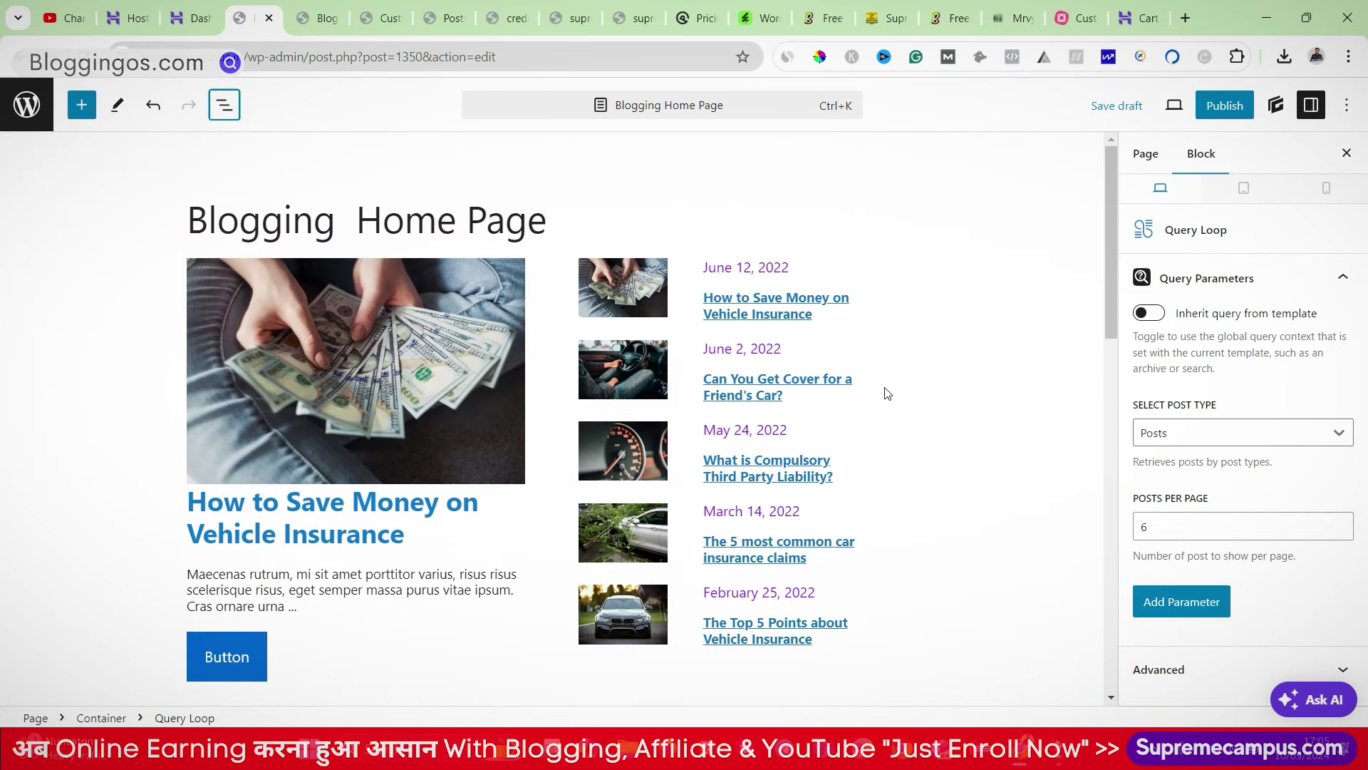
{"action": "left_click", "coordinate": [838, 321]}
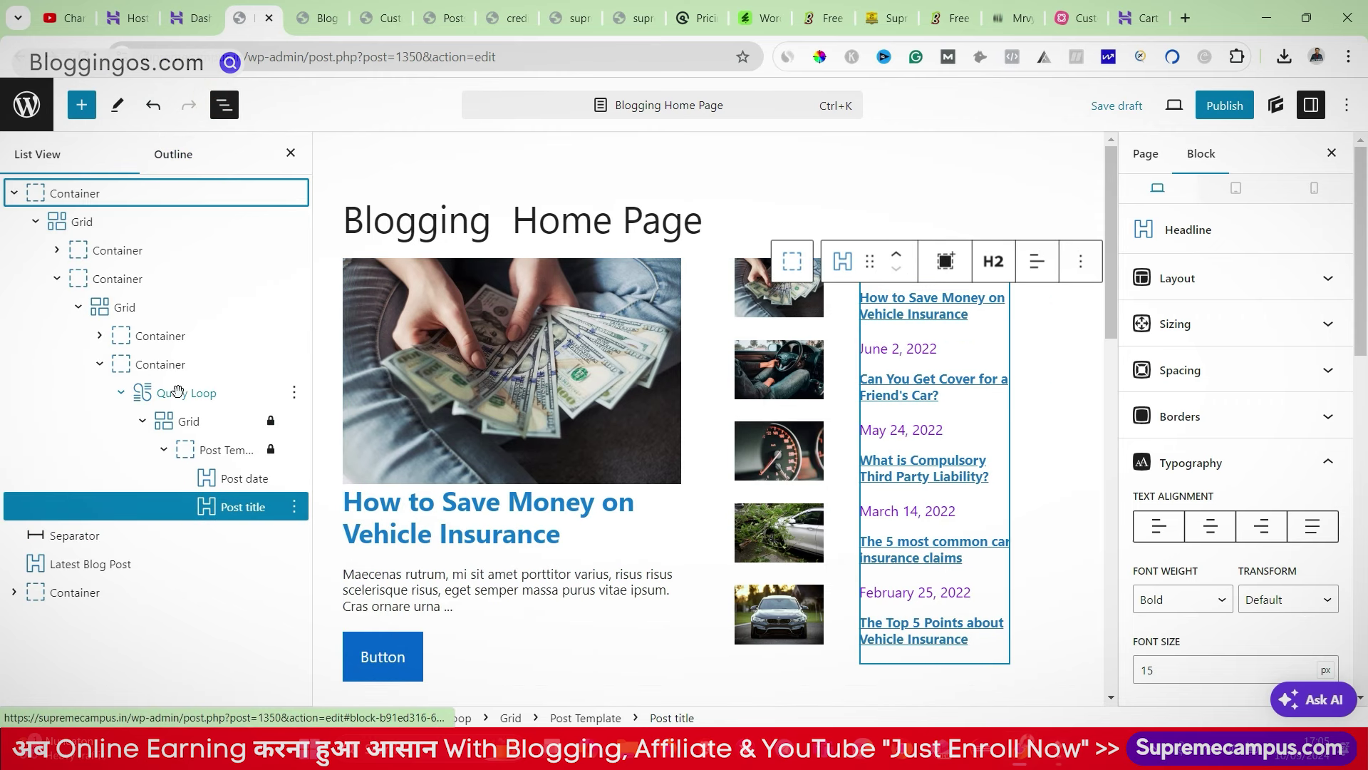
{"action": "left_click", "coordinate": [244, 478]}
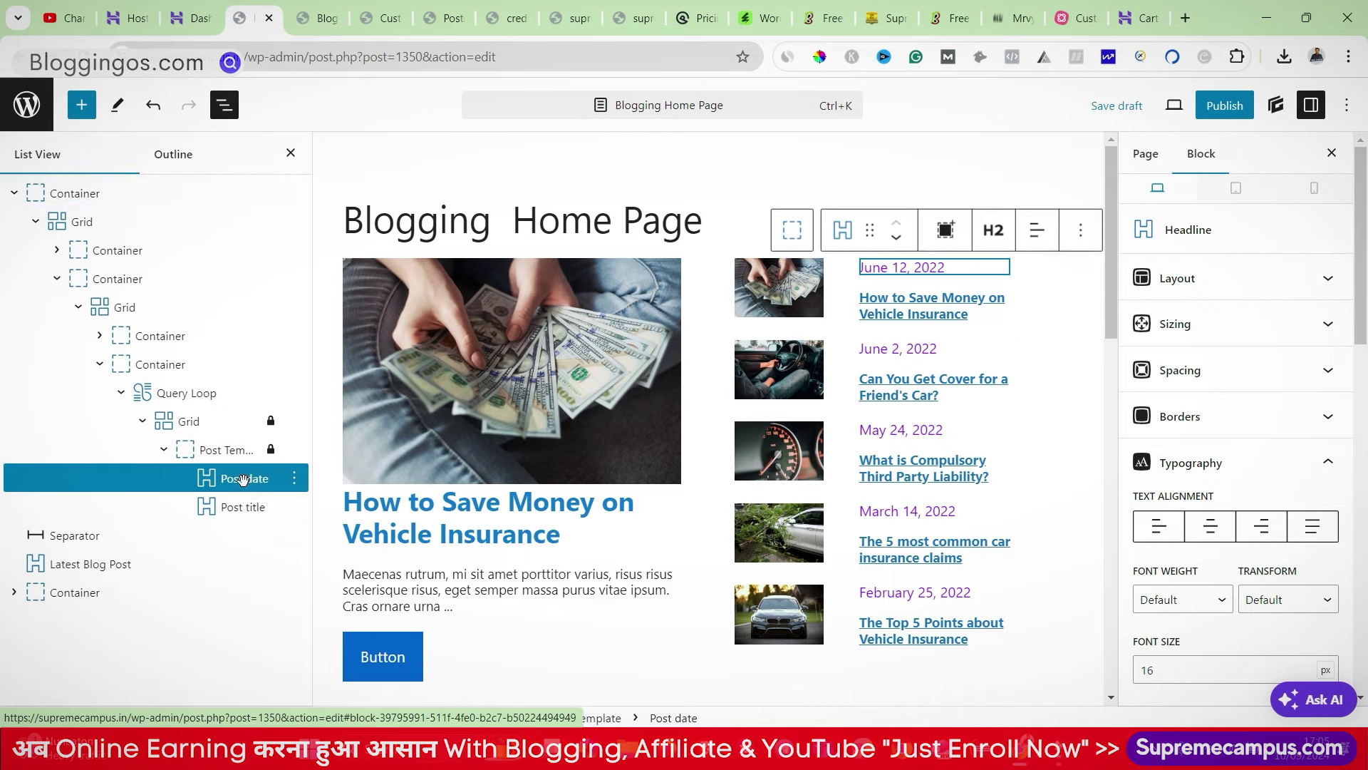
{"action": "left_click", "coordinate": [243, 507]}
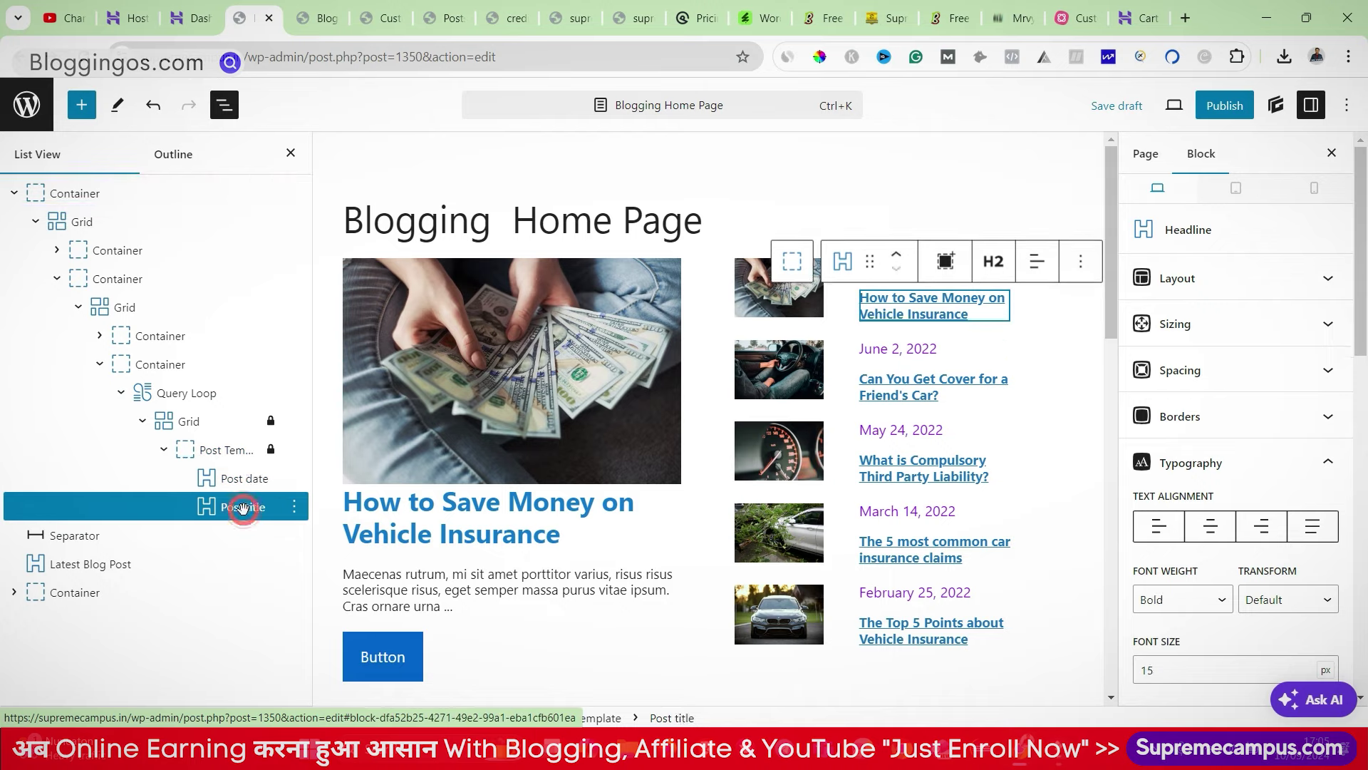
{"action": "left_click", "coordinate": [1265, 358]}
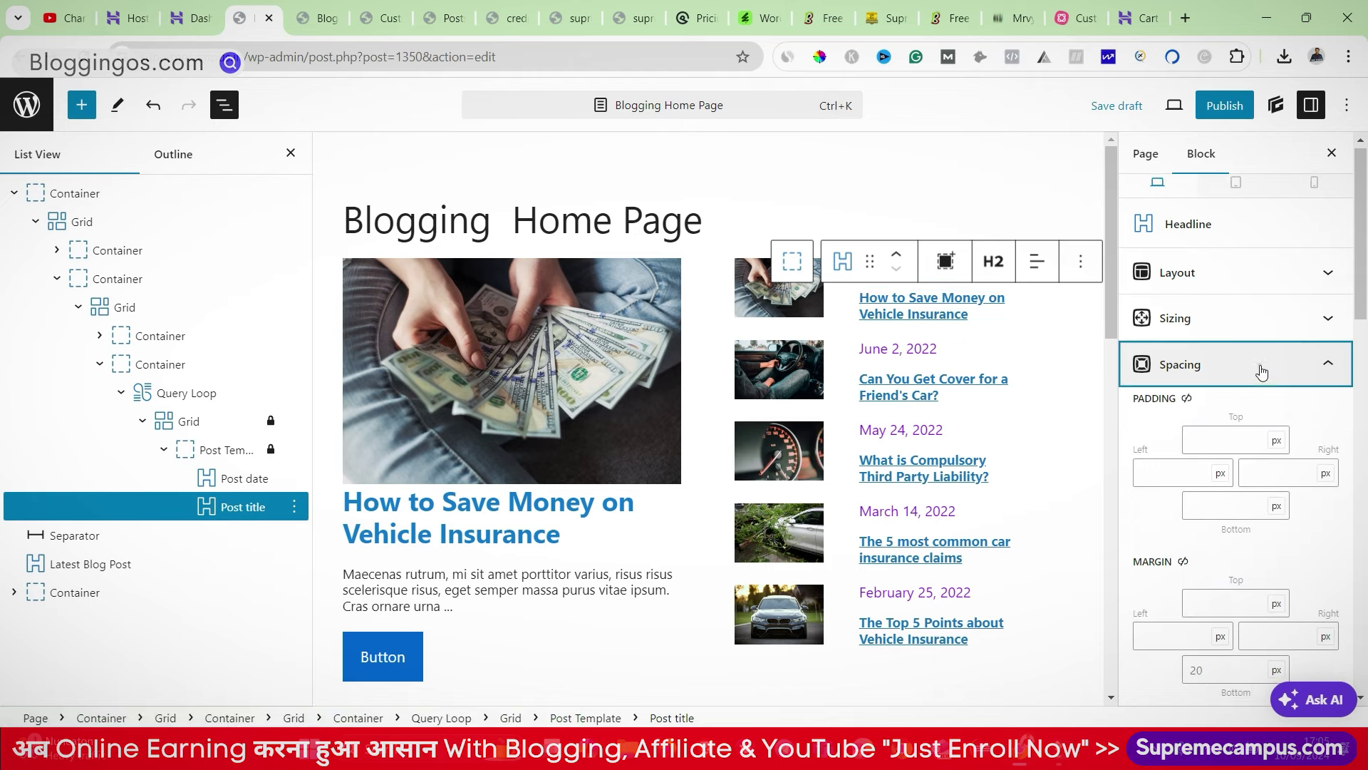
{"action": "left_click", "coordinate": [1192, 660]}
{"action": "type", "text": "30"}
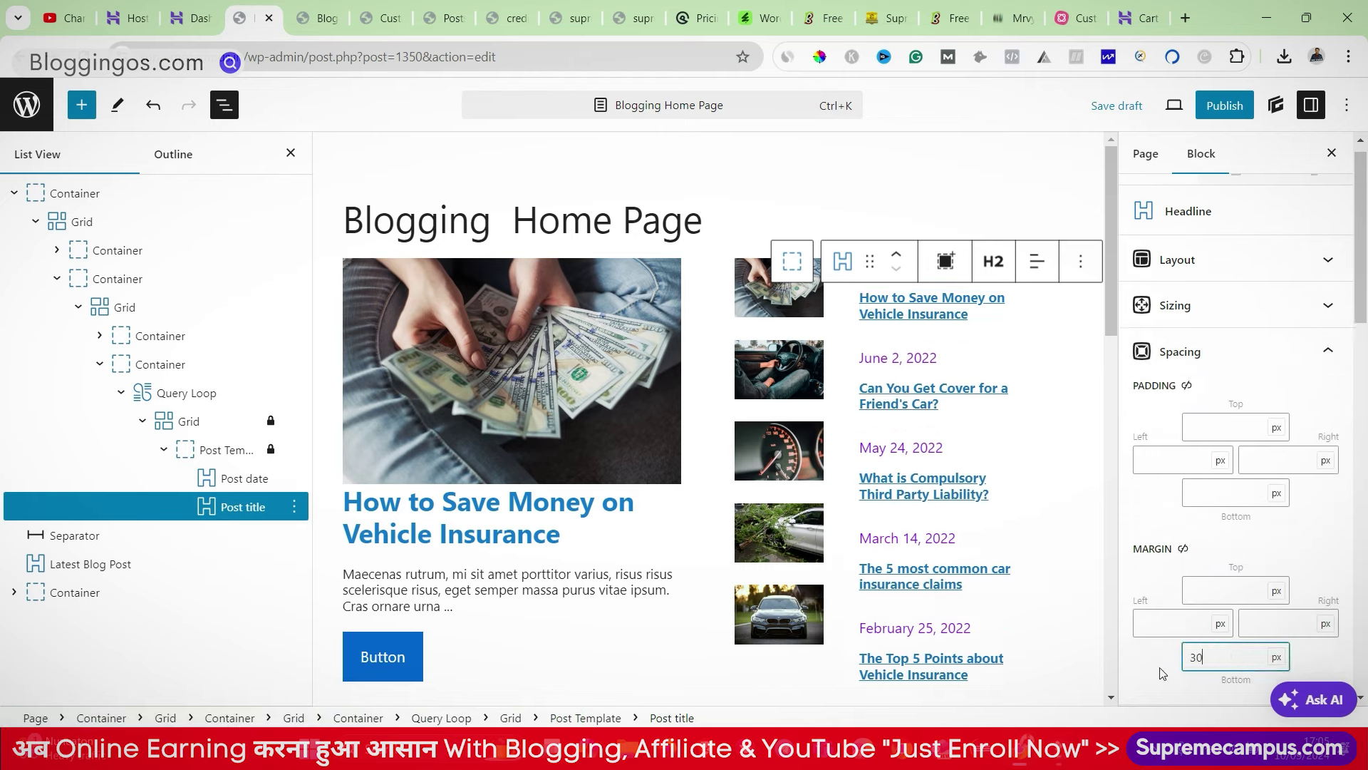
{"action": "left_click", "coordinate": [1117, 105]}
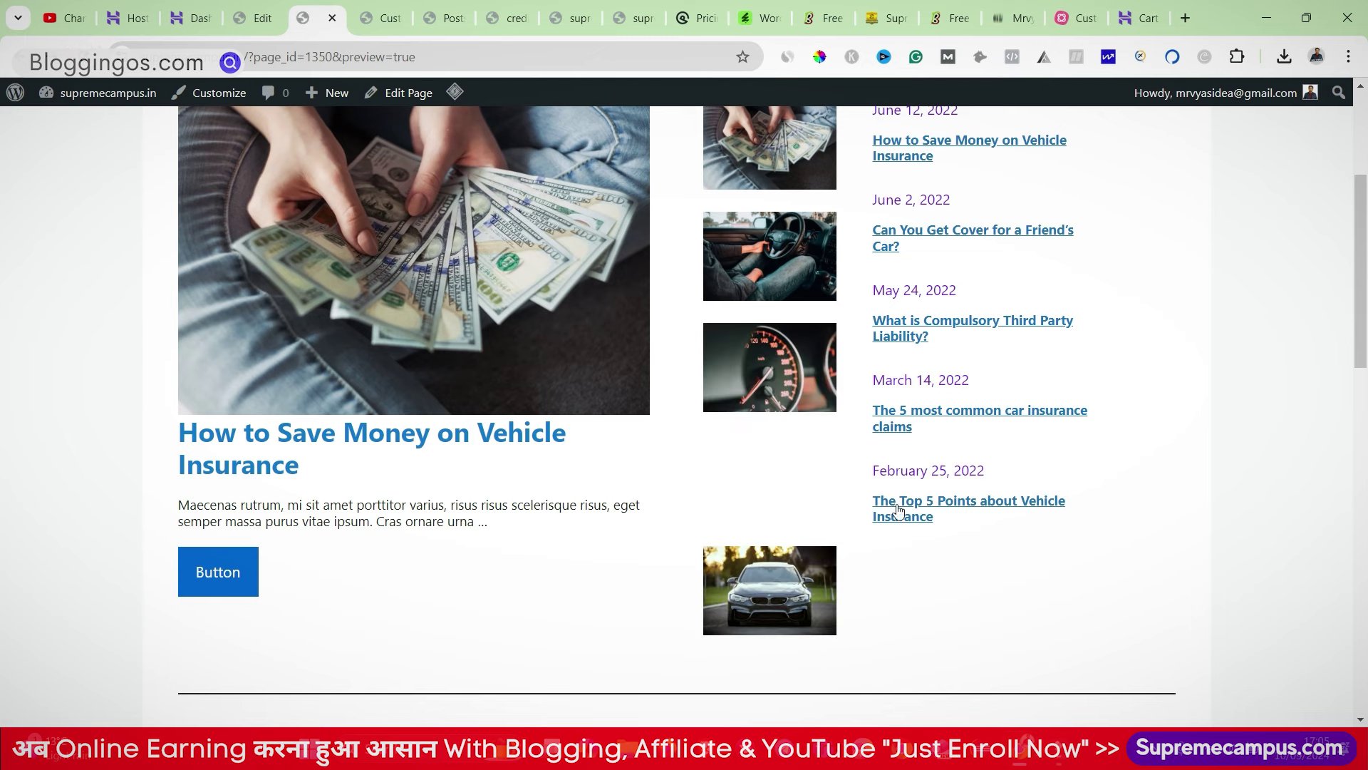
{"action": "left_click", "coordinate": [226, 18]}
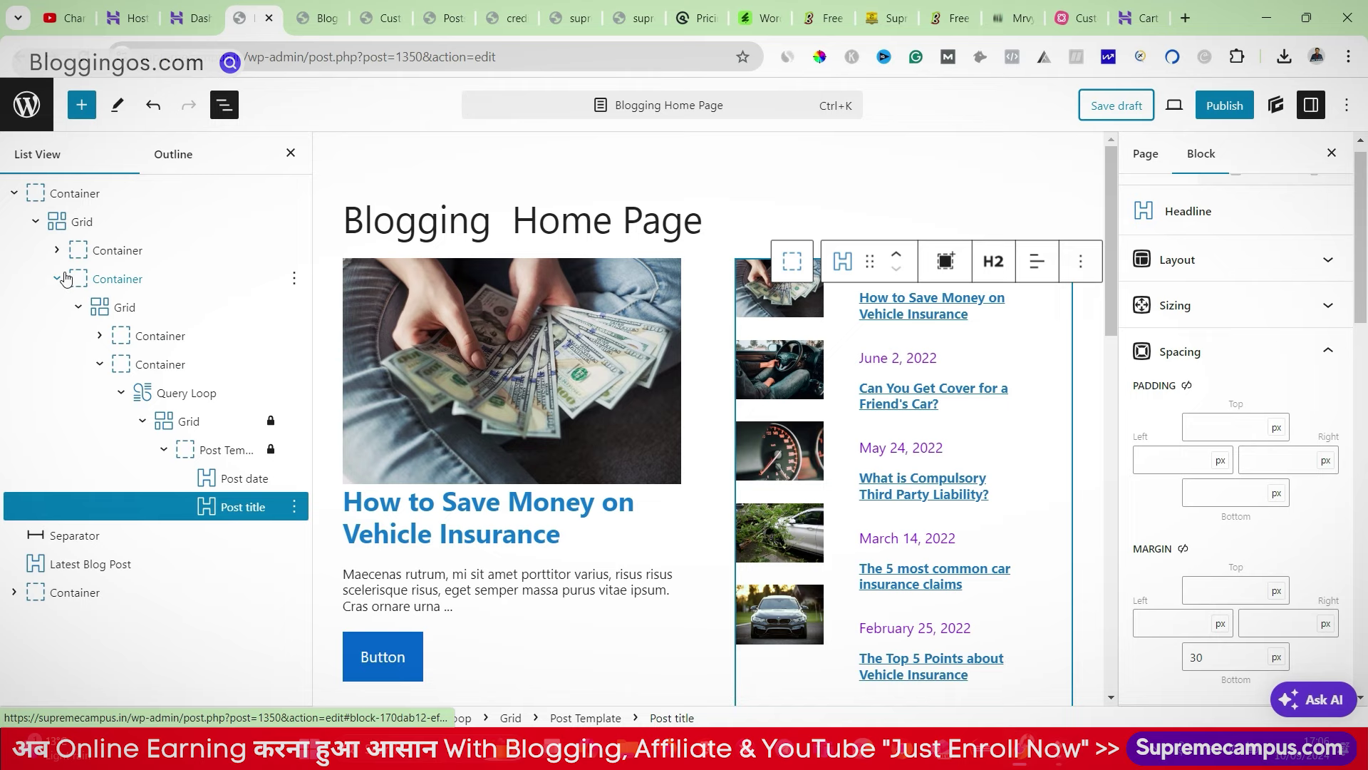
{"action": "left_click", "coordinate": [56, 249]}
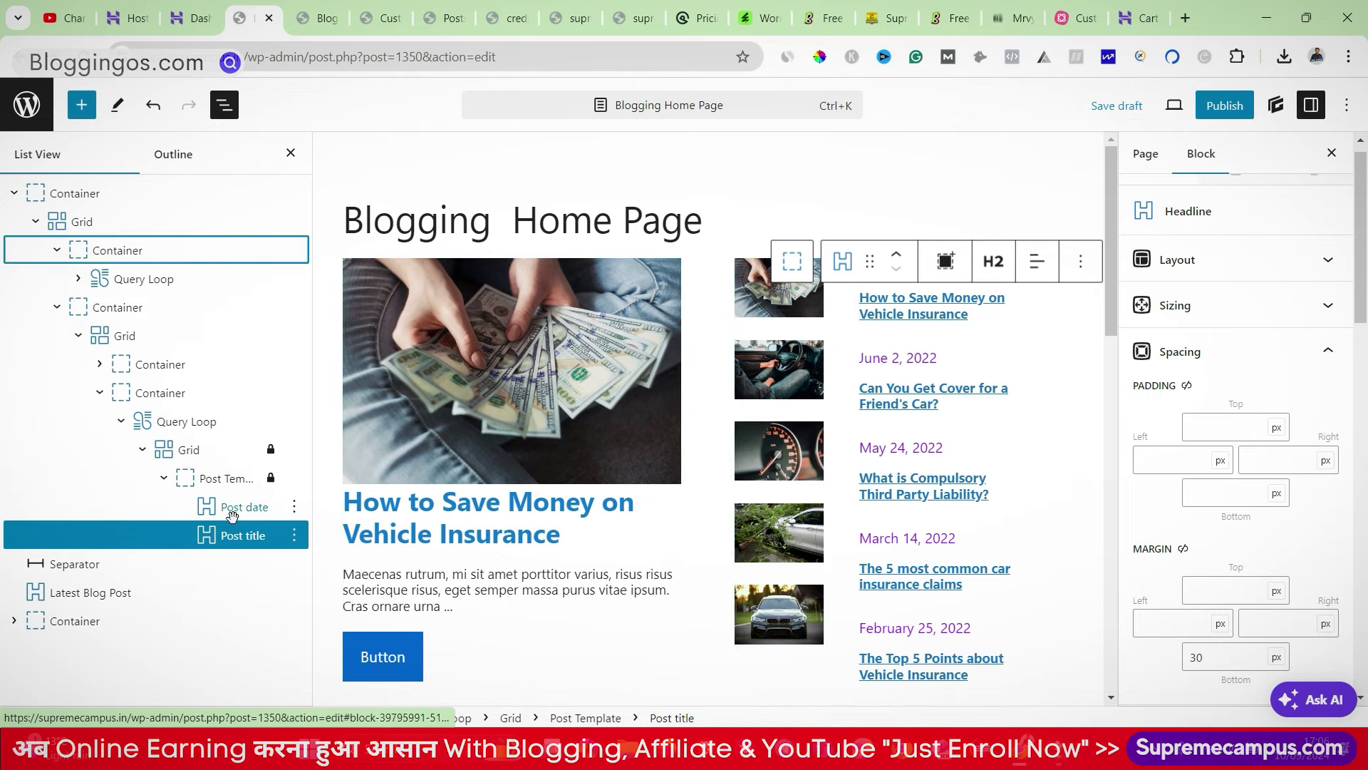
{"action": "left_click", "coordinate": [79, 279]}
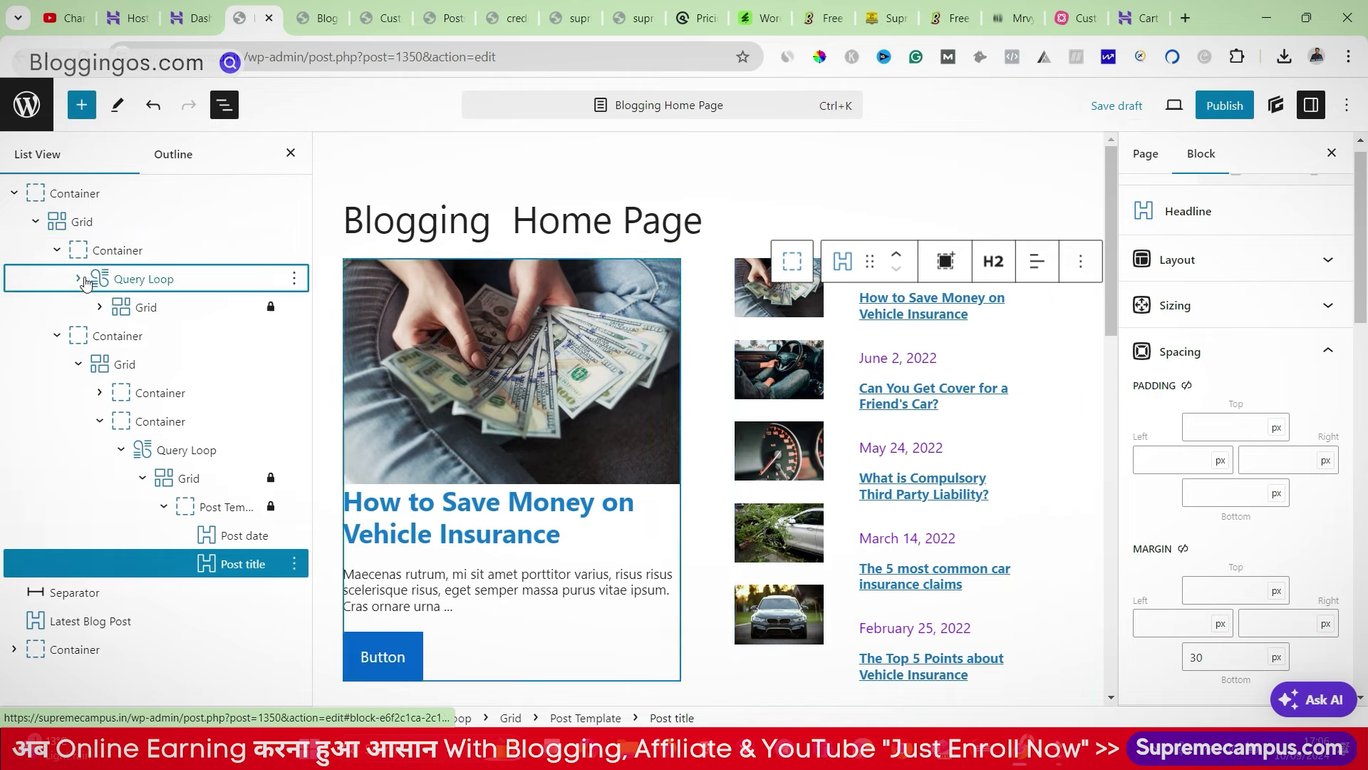
{"action": "left_click", "coordinate": [99, 307]}
{"action": "left_click", "coordinate": [121, 336]}
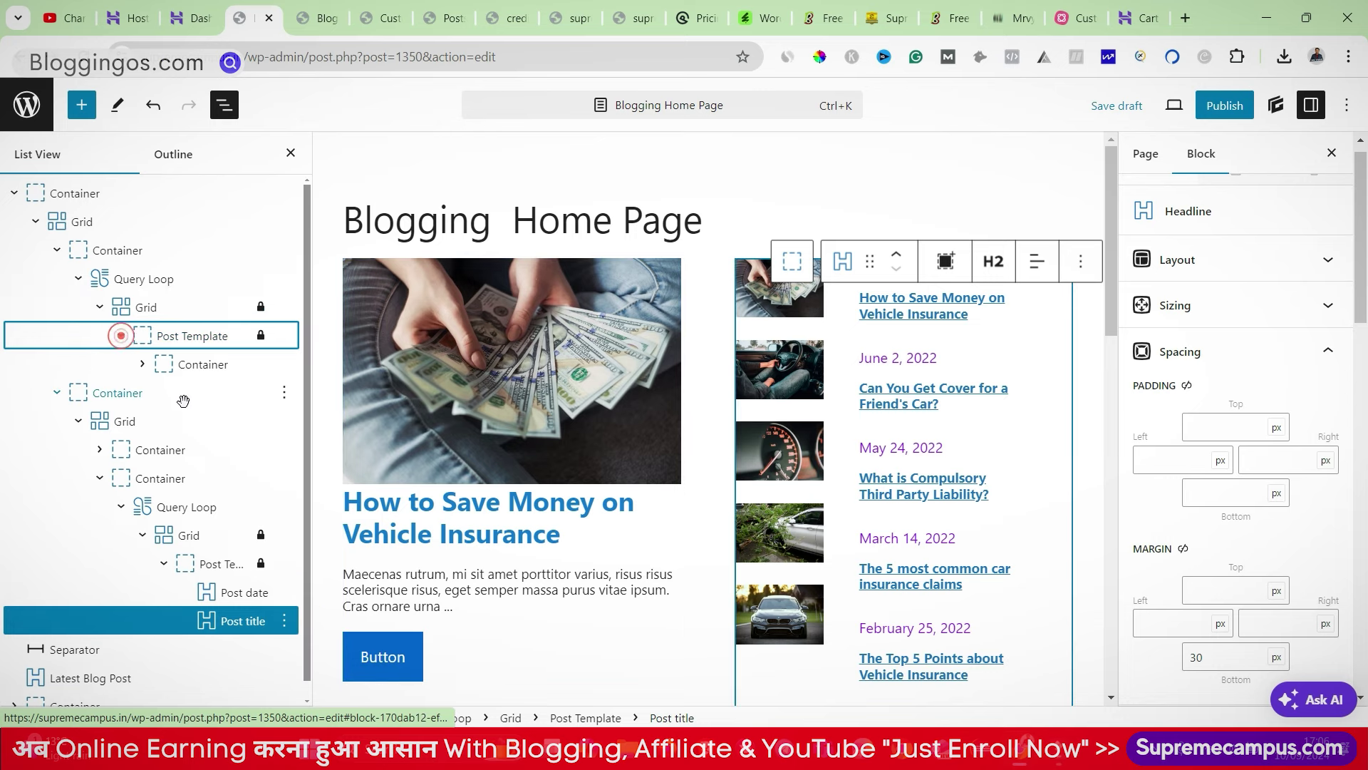
{"action": "left_click", "coordinate": [184, 372]}
{"action": "left_click", "coordinate": [143, 364]}
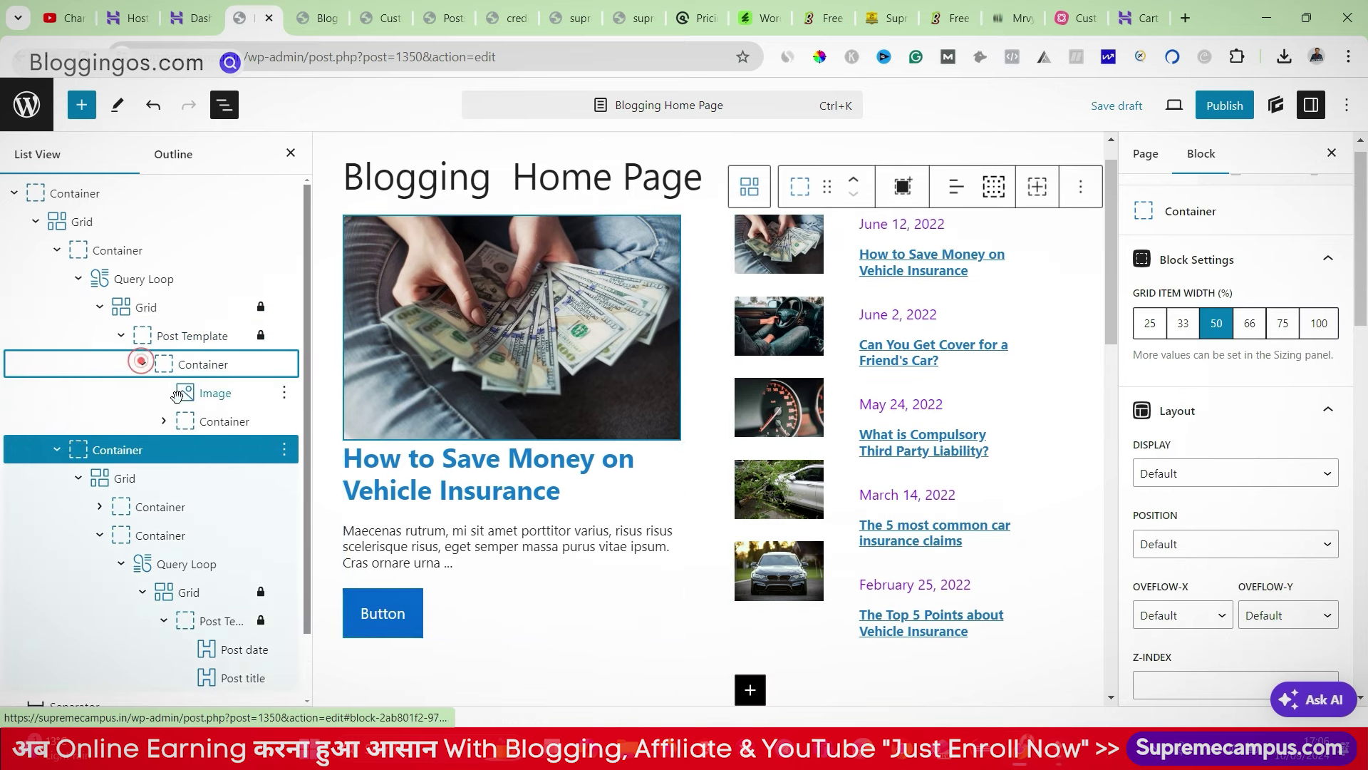
{"action": "left_click", "coordinate": [214, 394]}
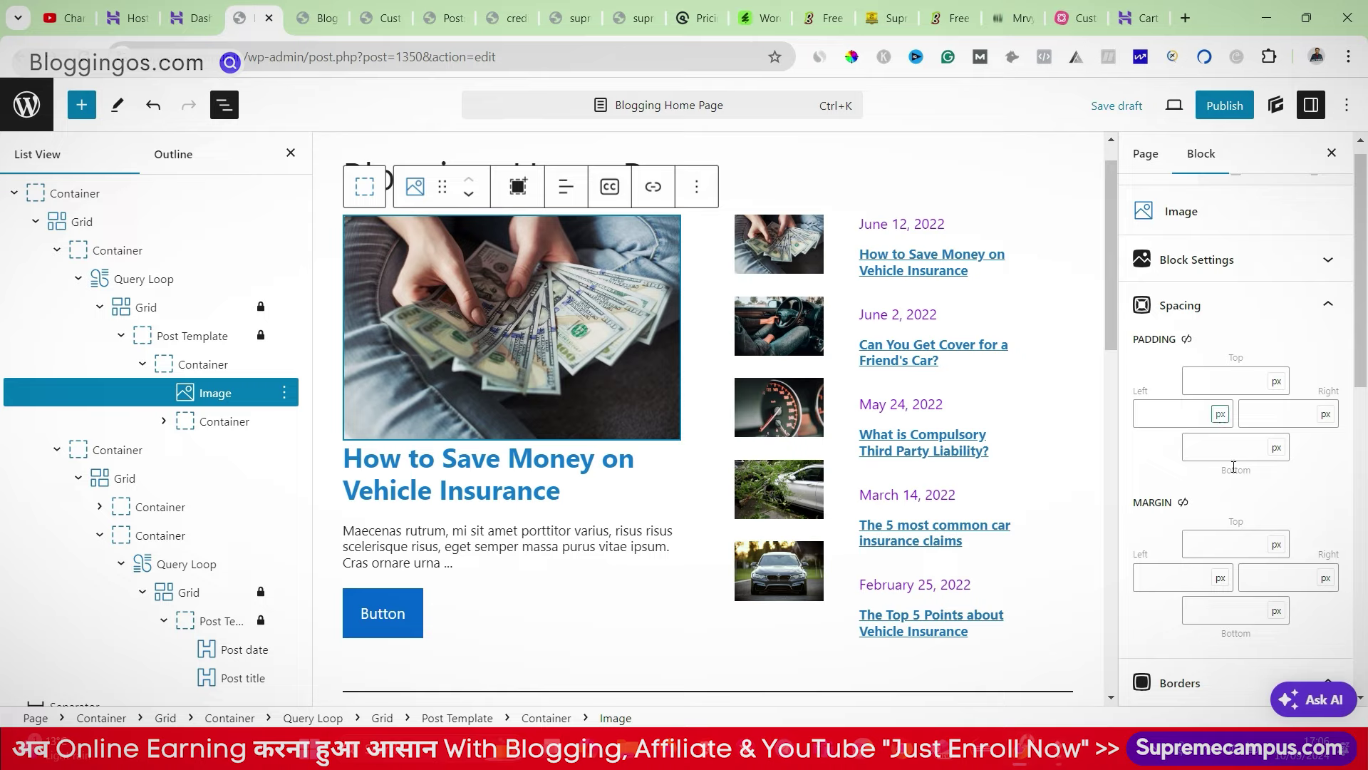
{"action": "left_click", "coordinate": [1237, 539]}
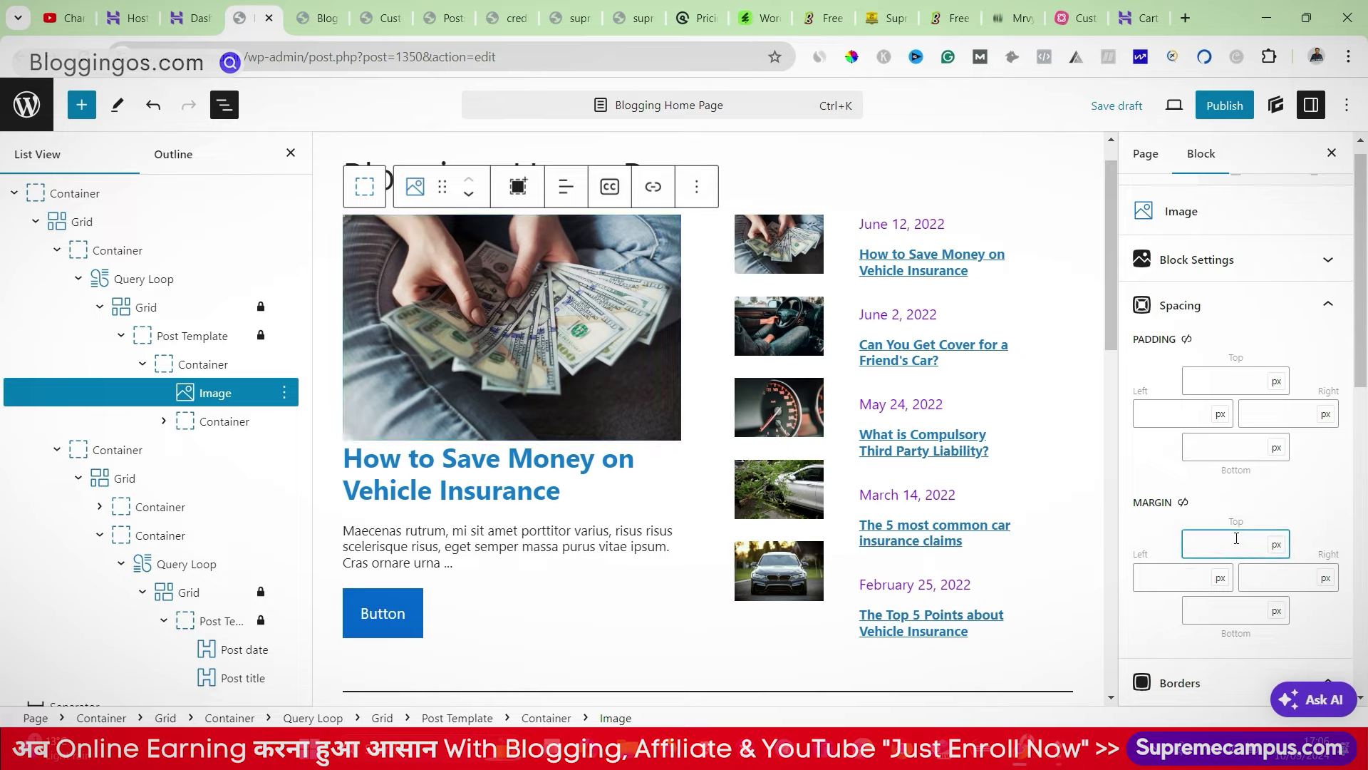
{"action": "type", "text": "10"}
{"action": "key", "text": "BackSpace"}
Step: Set the bottom margin of the recent posts thumbnail Image to 10 px, save the draft and check the preview
{"action": "left_click", "coordinate": [768, 426]}
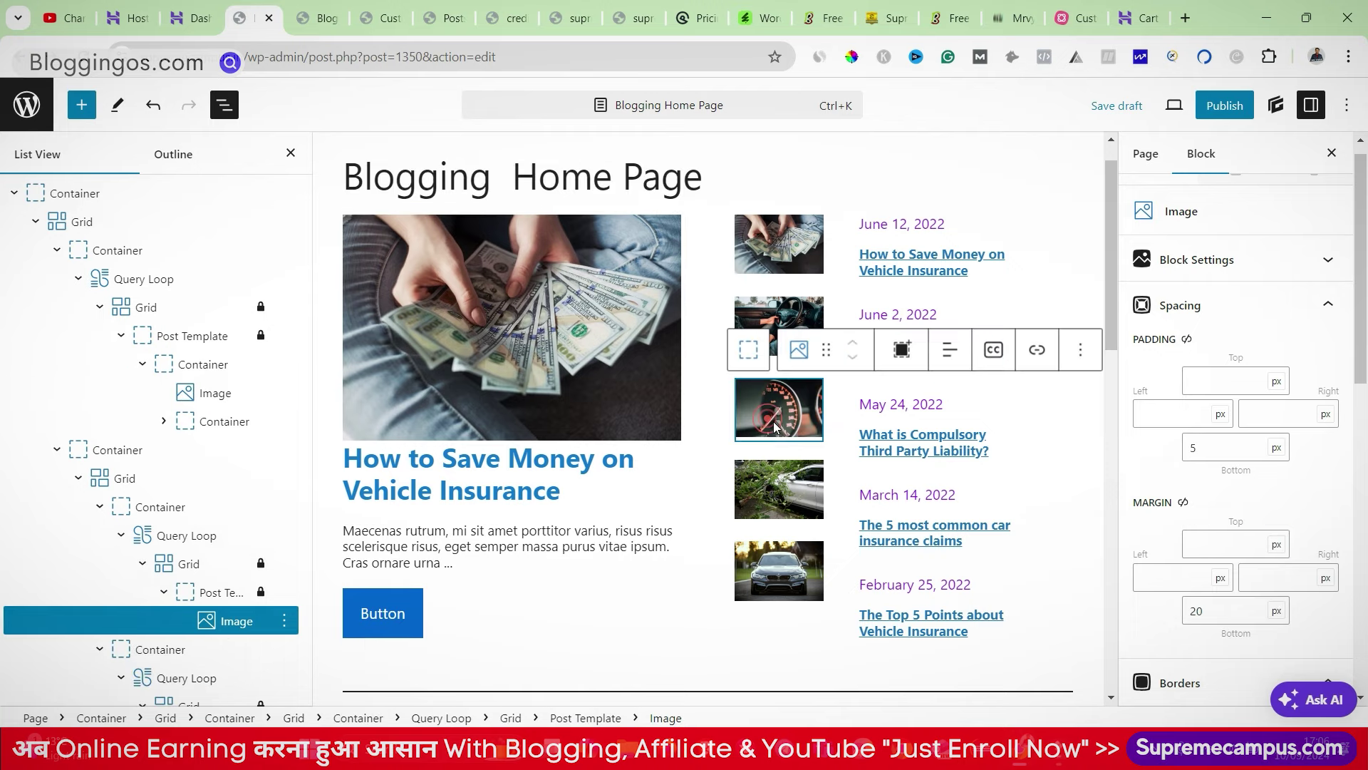
{"action": "double_click", "coordinate": [1203, 611]}
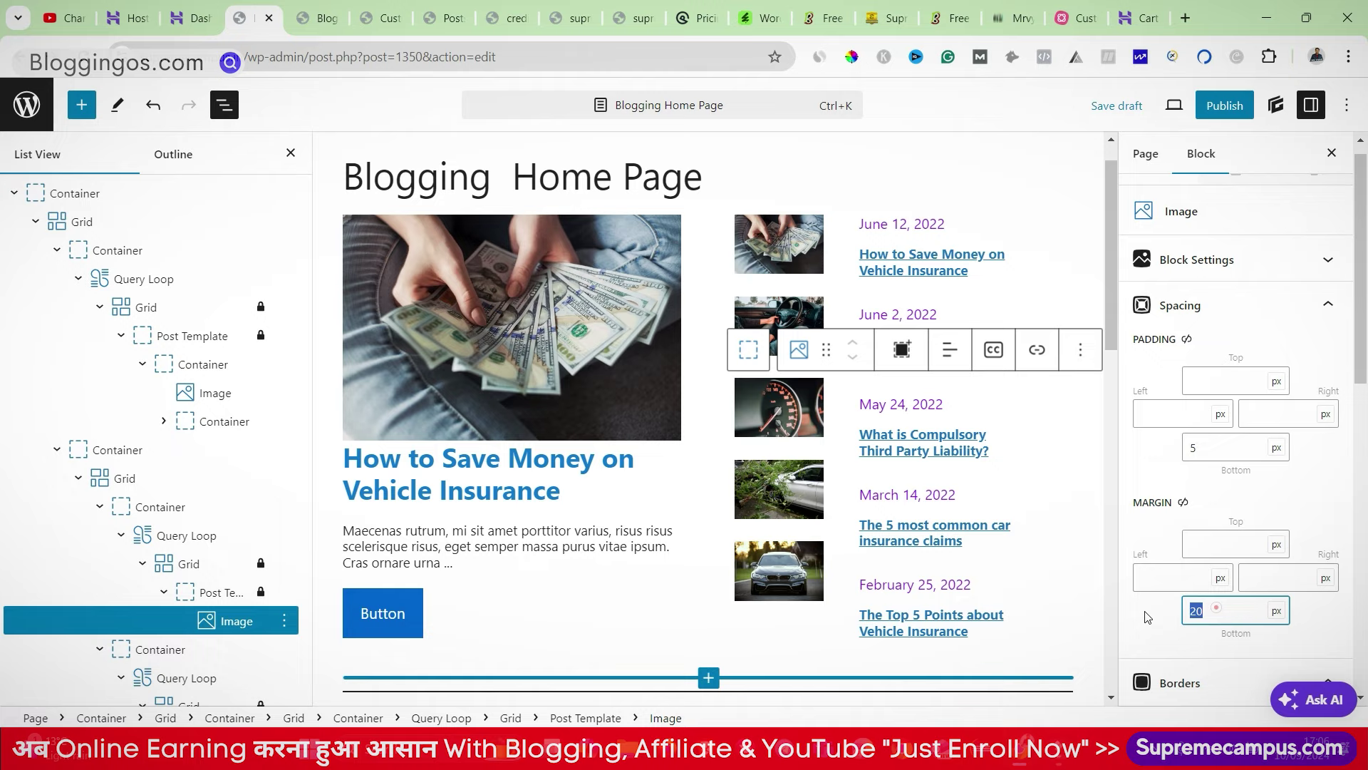
{"action": "type", "text": "14"}
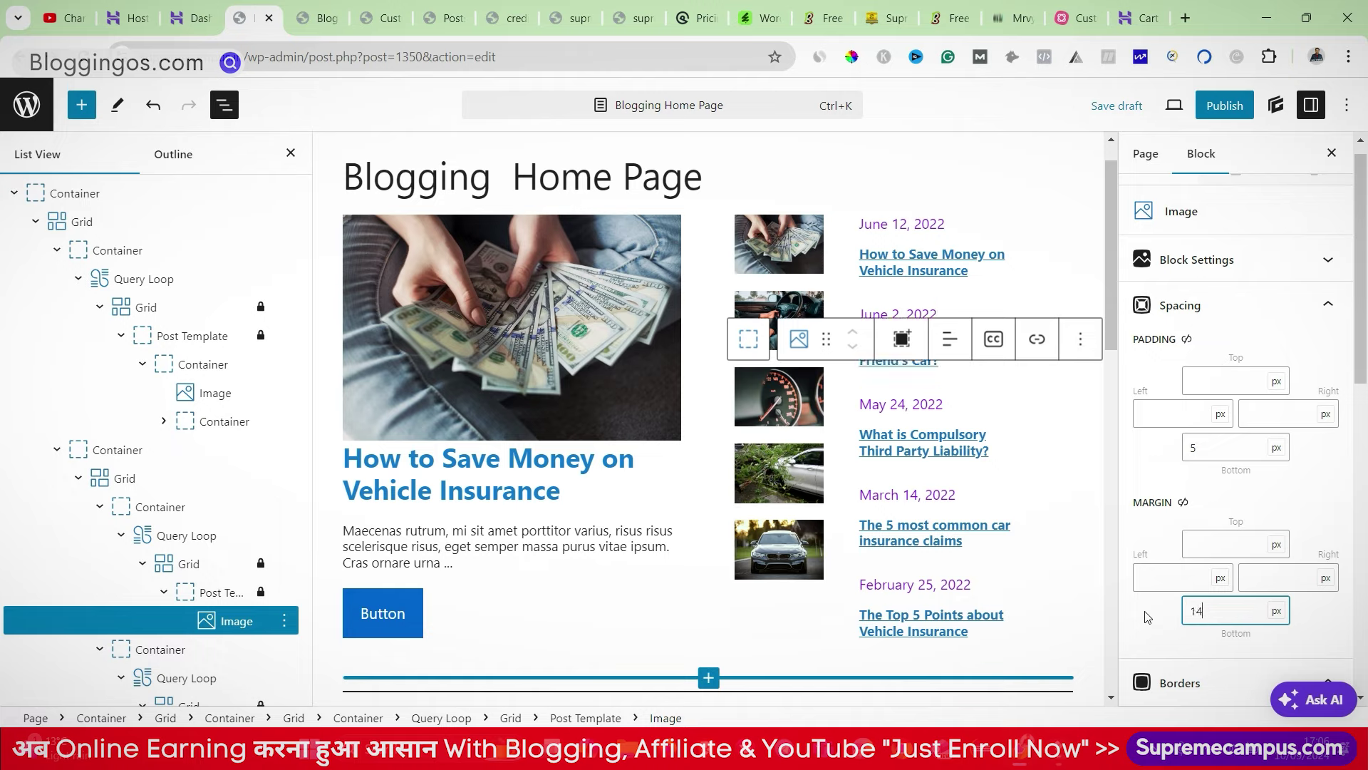
{"action": "key", "text": "BackSpace"}
{"action": "type", "text": "0"}
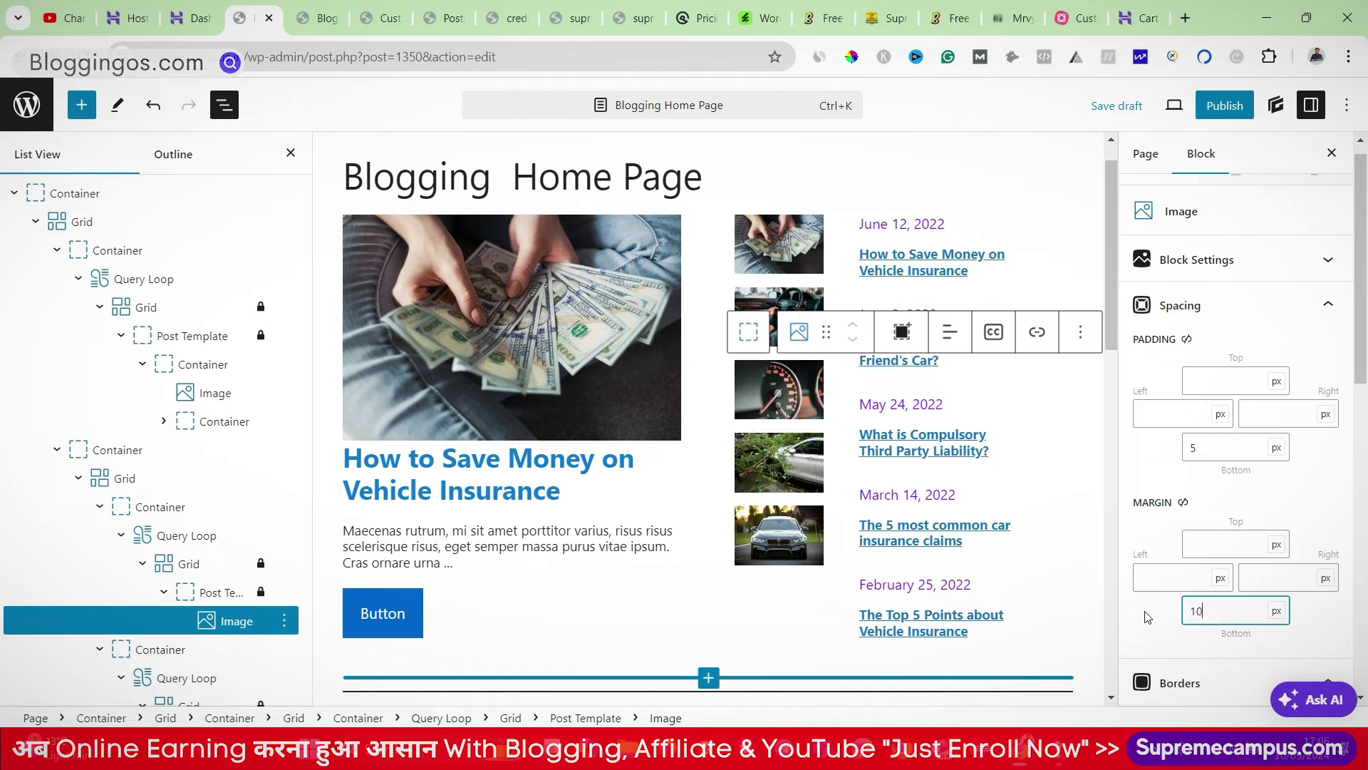
{"action": "left_click", "coordinate": [1105, 105]}
{"action": "left_click", "coordinate": [328, 18]}
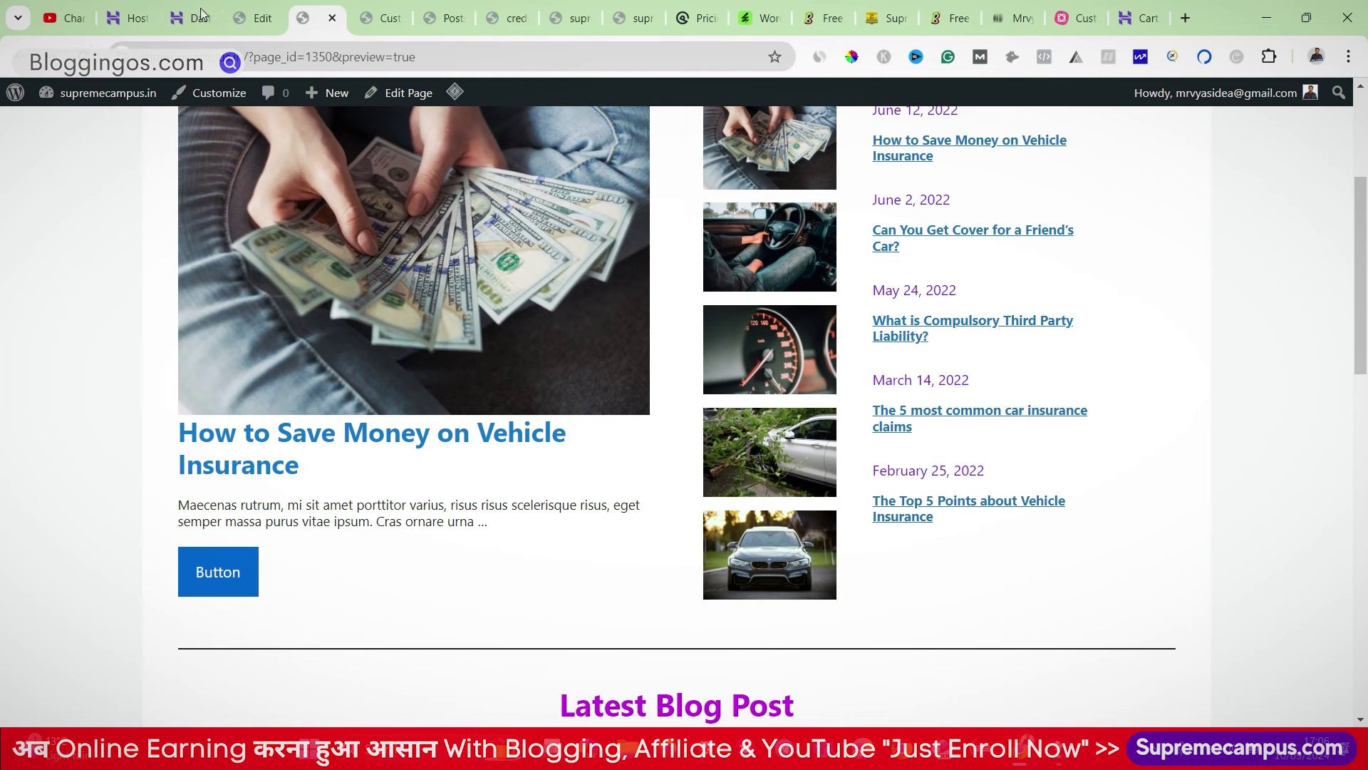
{"action": "left_click", "coordinate": [256, 17]}
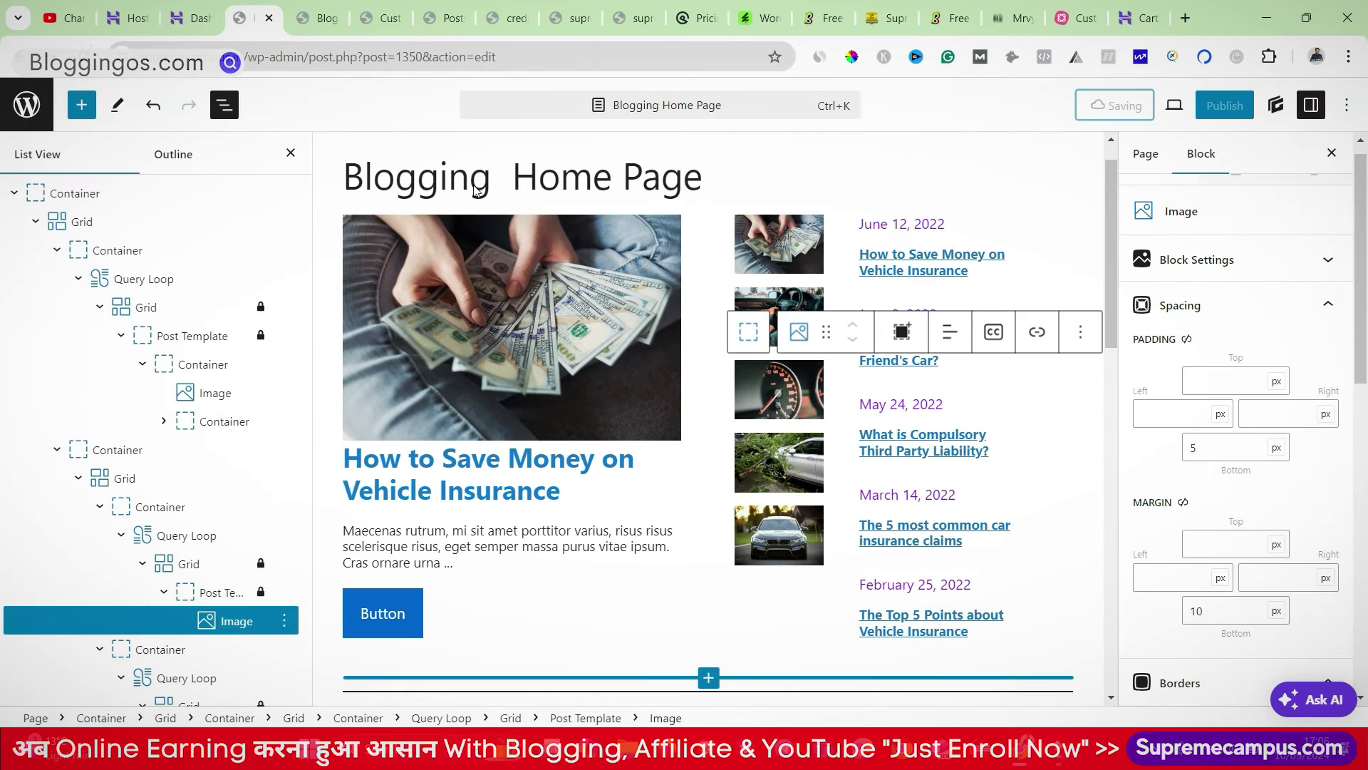
Step: Clear the bottom padding of the recent posts thumbnail Image, save the draft and compare image and title alignment in the preview
{"action": "left_click", "coordinate": [1214, 448]}
{"action": "key", "text": "BackSpace"}
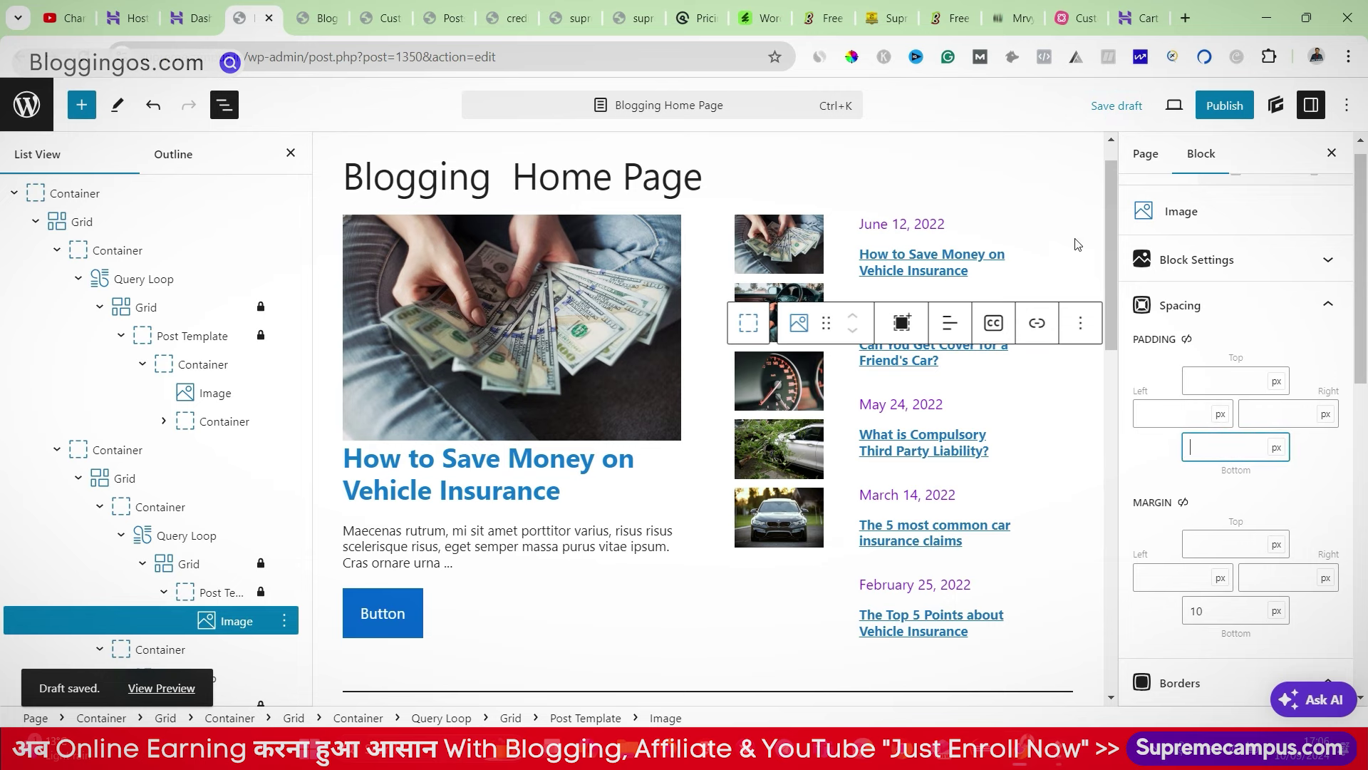
{"action": "left_click", "coordinate": [1117, 106]}
{"action": "left_click", "coordinate": [317, 18]}
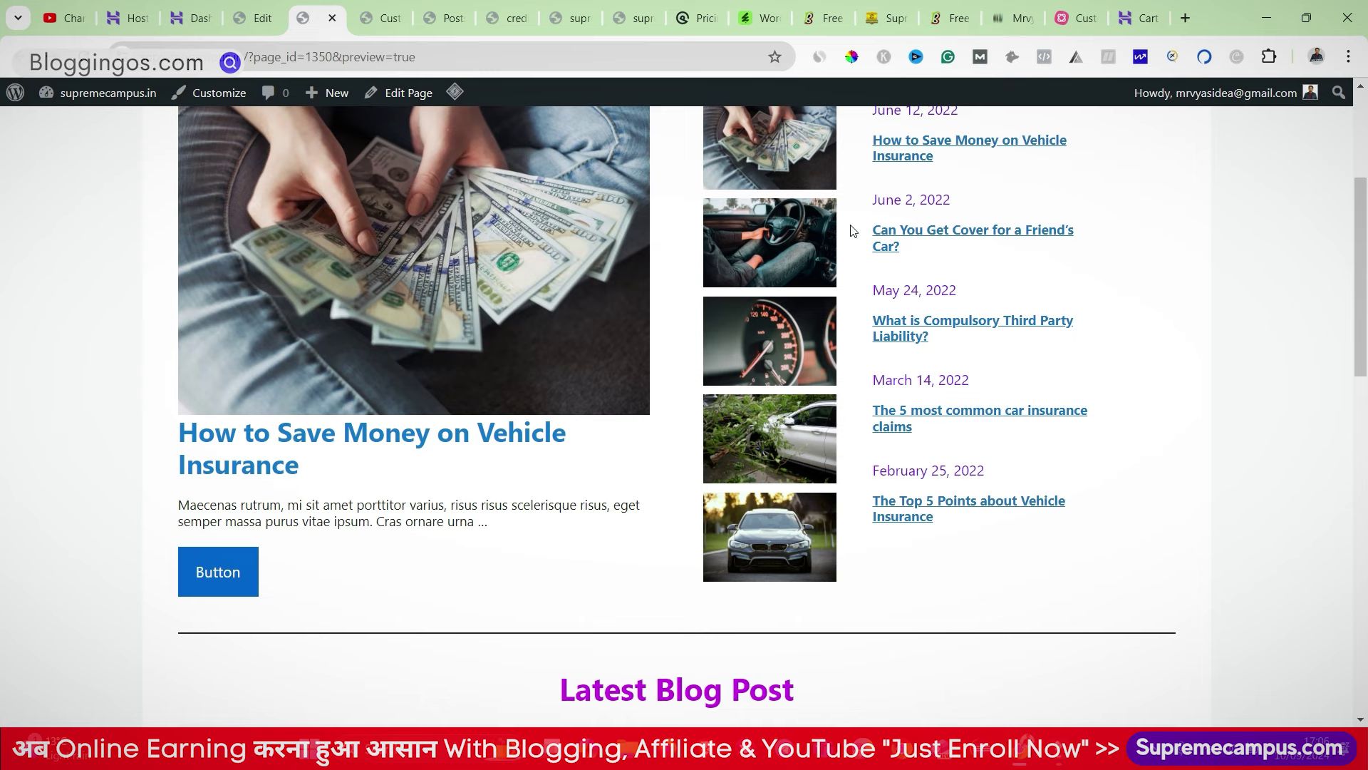
{"action": "scroll", "coordinate": [966, 537], "scroll_direction": "up", "scroll_amount": 3}
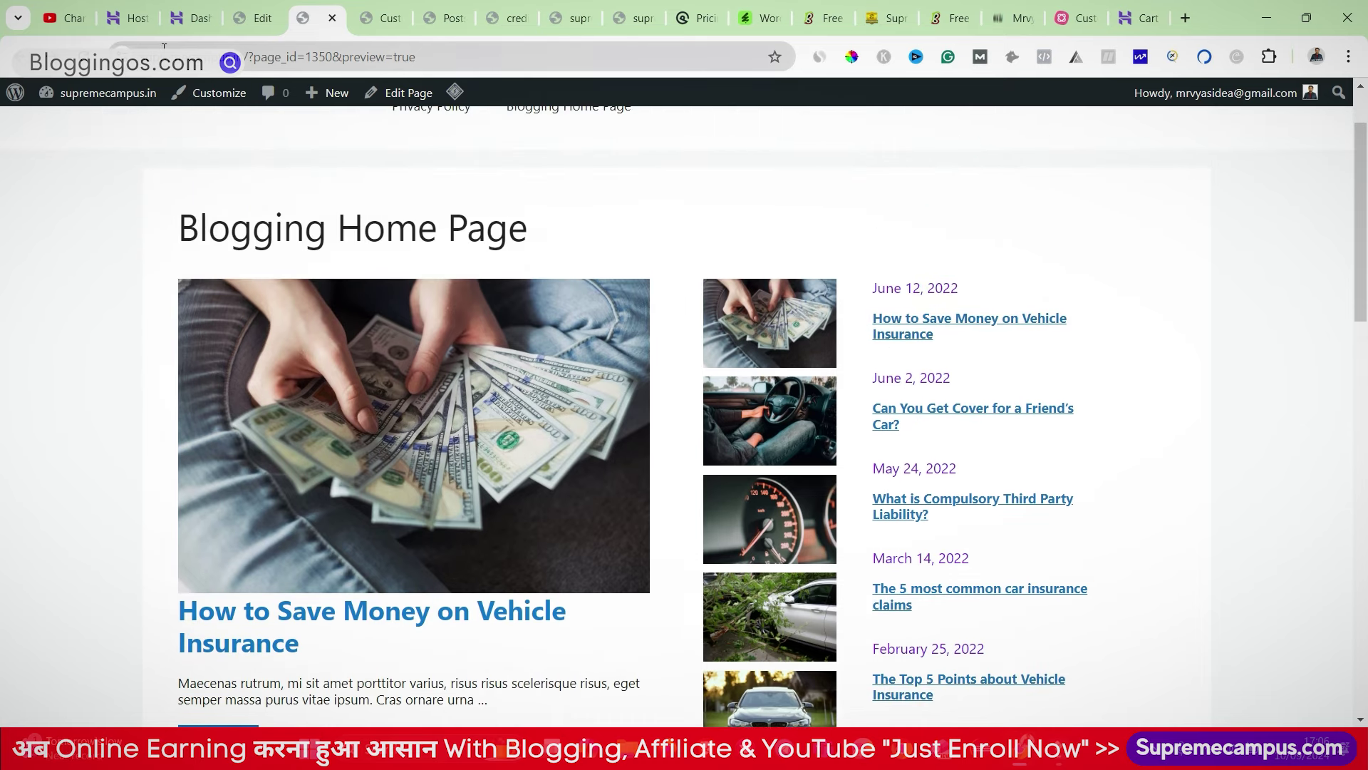
{"action": "left_click", "coordinate": [274, 9]}
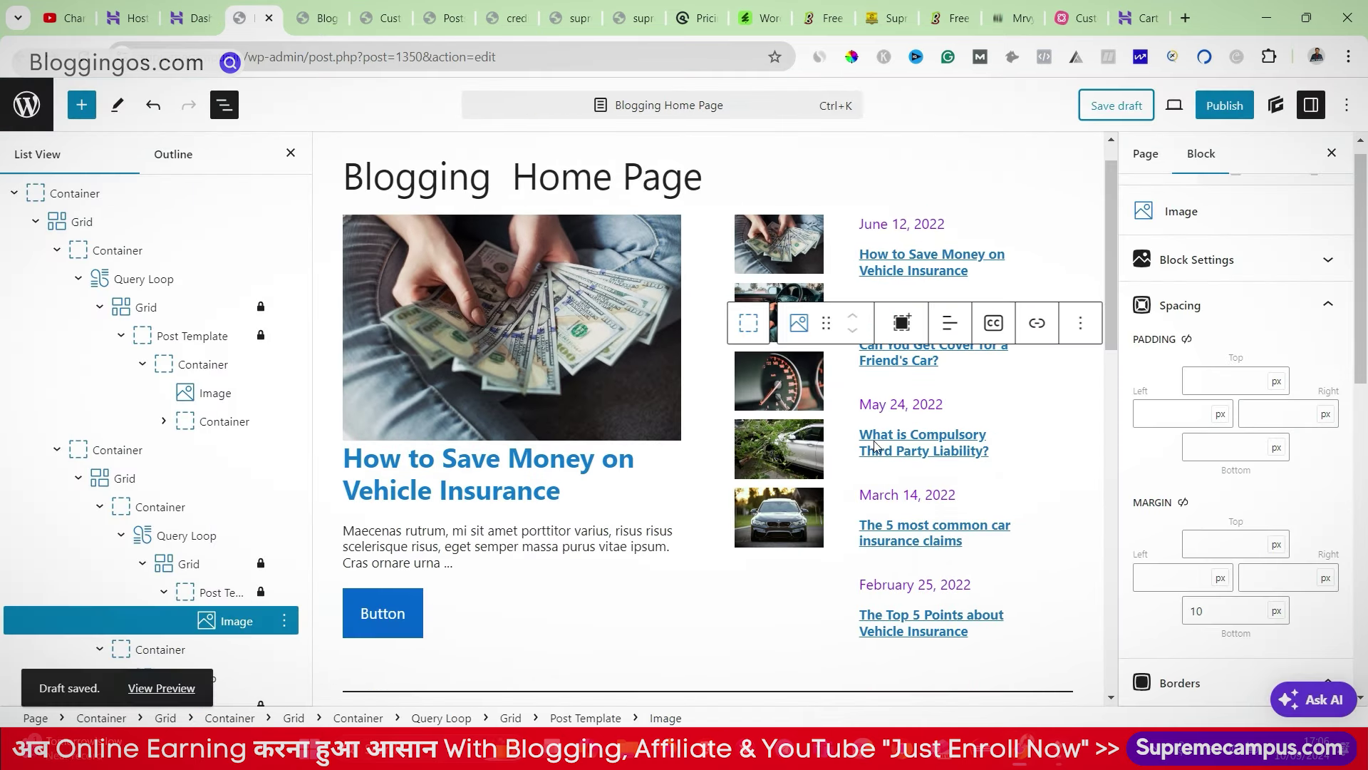
Step: Set the bottom margin of the recent posts list's Post title to 35 px and save the draft
{"action": "left_click", "coordinate": [929, 447]}
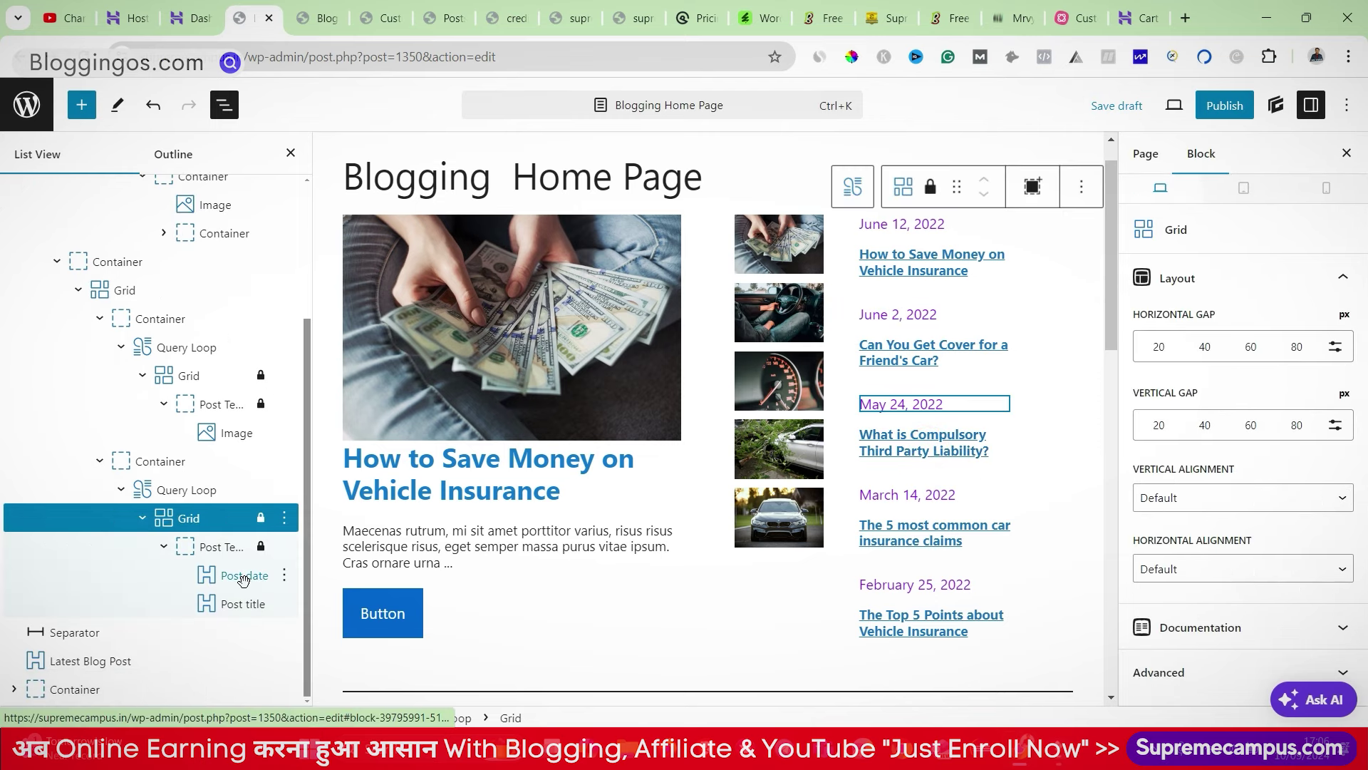
{"action": "left_click", "coordinate": [243, 605]}
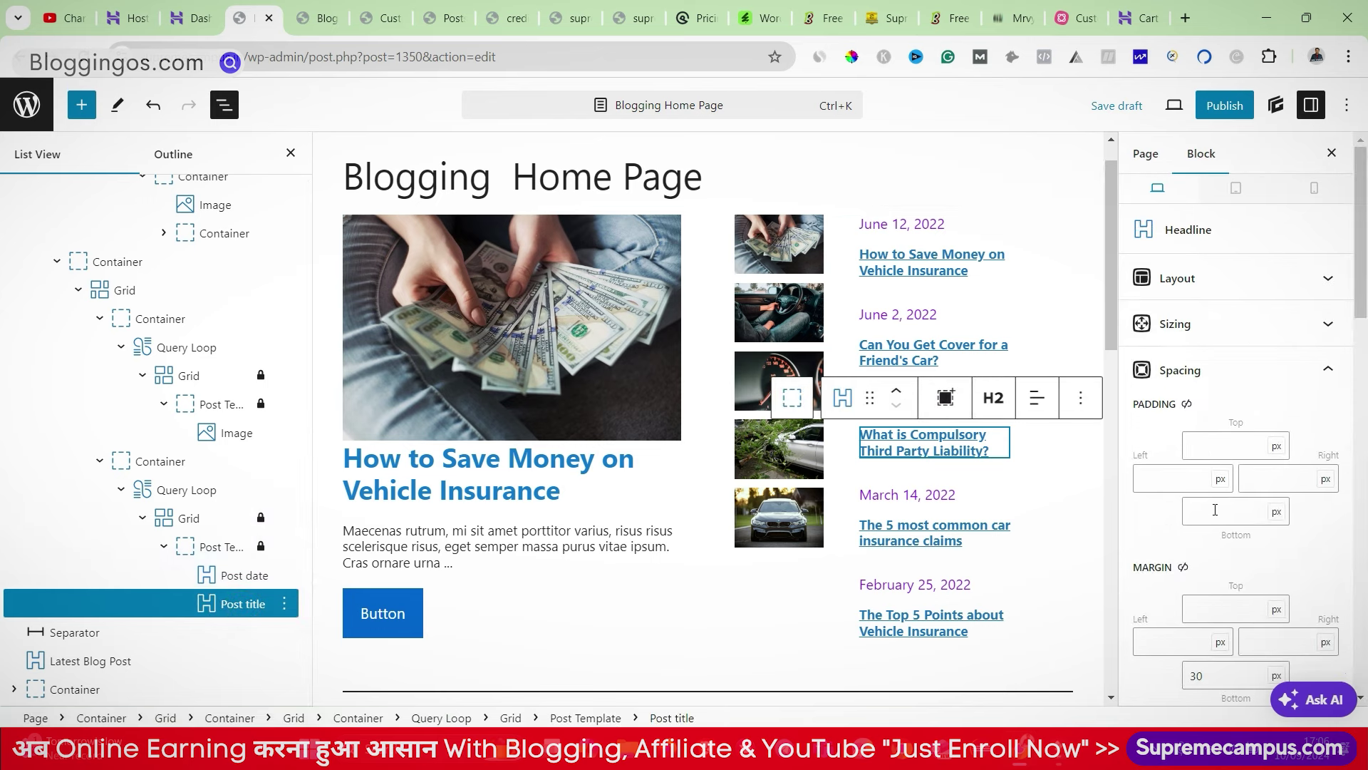
{"action": "left_click_drag", "start_coordinate": [1219, 675], "coordinate": [1169, 683]}
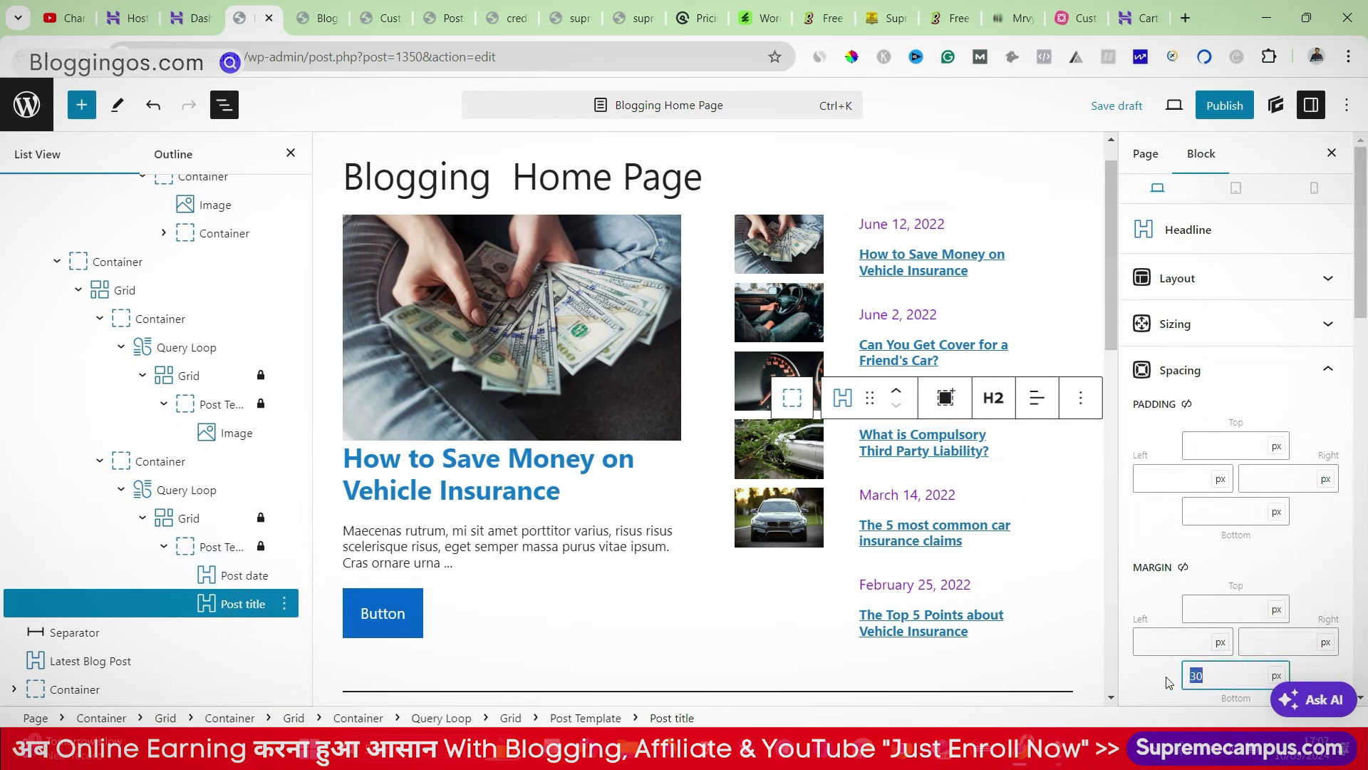
{"action": "type", "text": "35"}
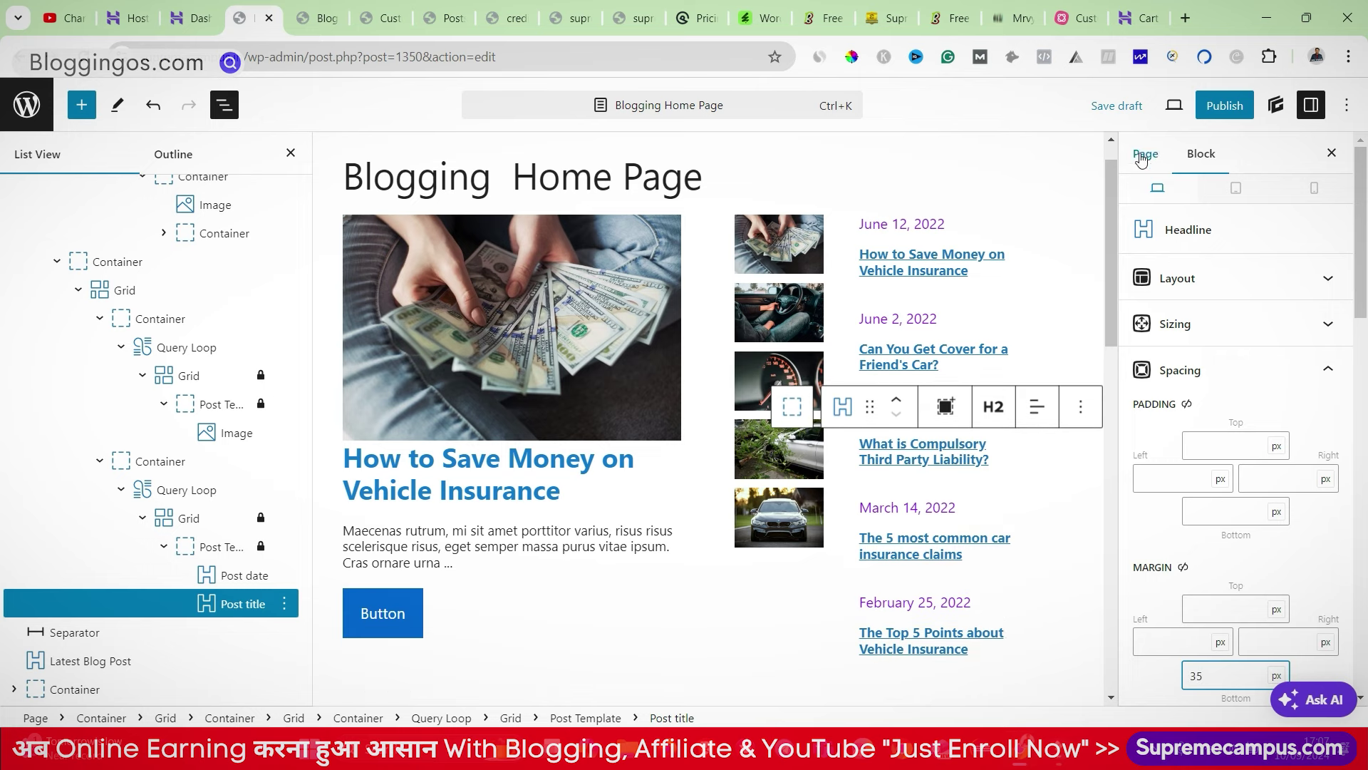
{"action": "left_click", "coordinate": [1124, 105]}
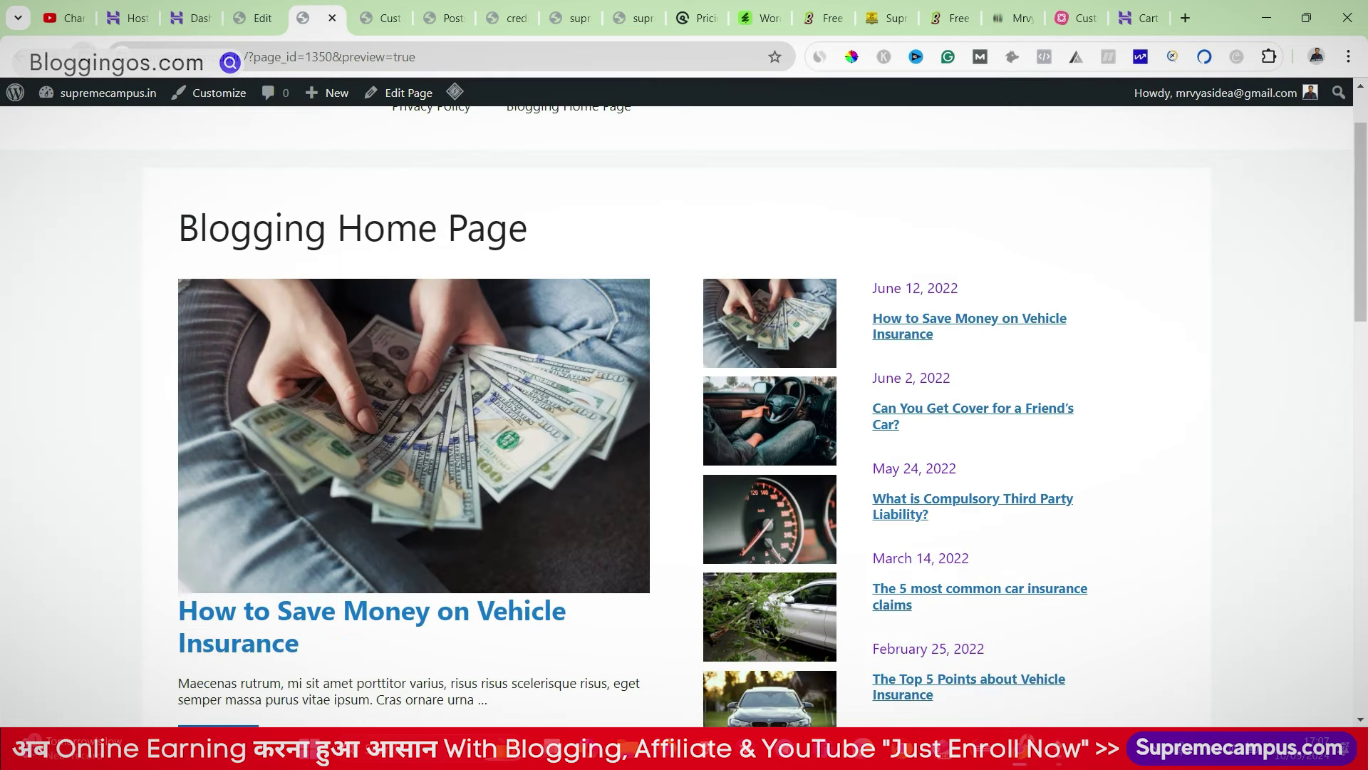
Step: Review the page preview from the recent posts section to the footer and highlight the Blogging Home Page title
{"action": "scroll", "coordinate": [905, 409], "scroll_direction": "down", "scroll_amount": 5}
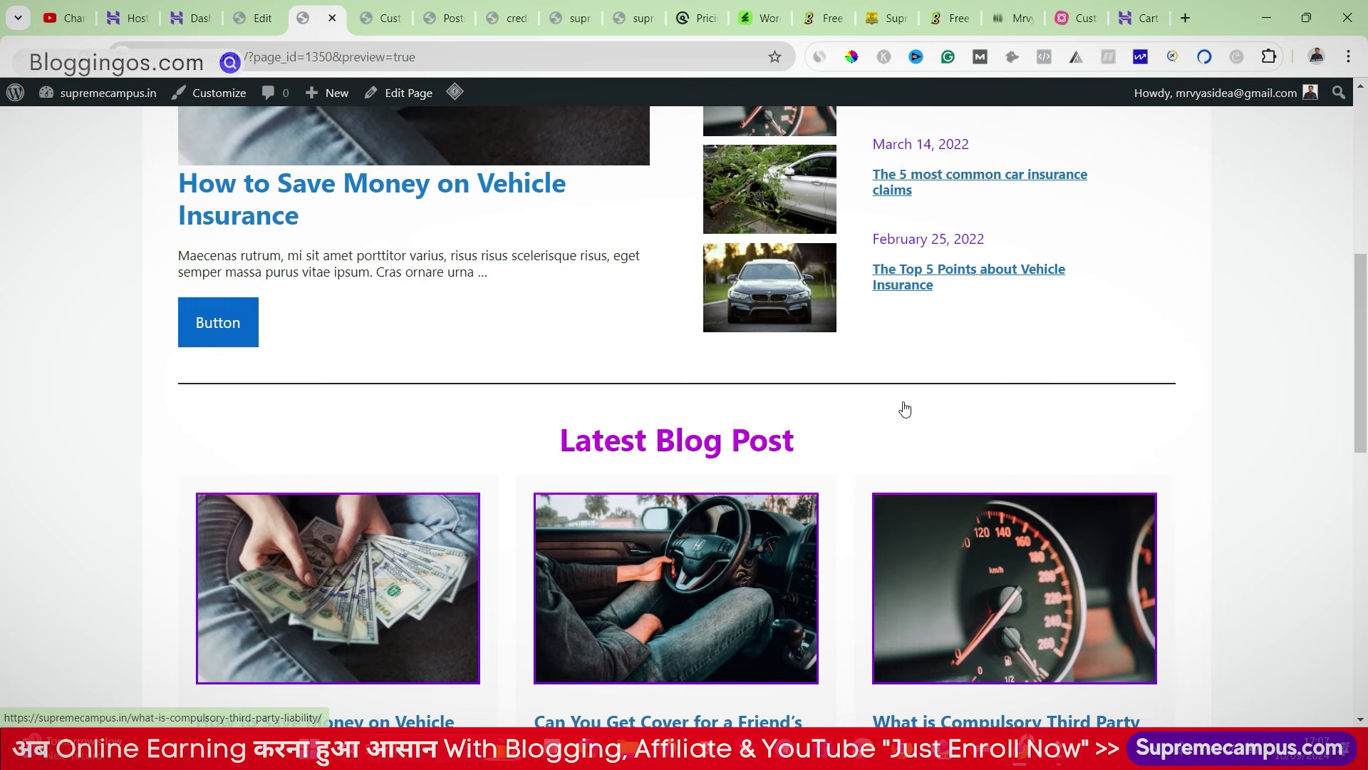
{"action": "scroll", "coordinate": [905, 409], "scroll_direction": "up", "scroll_amount": 5}
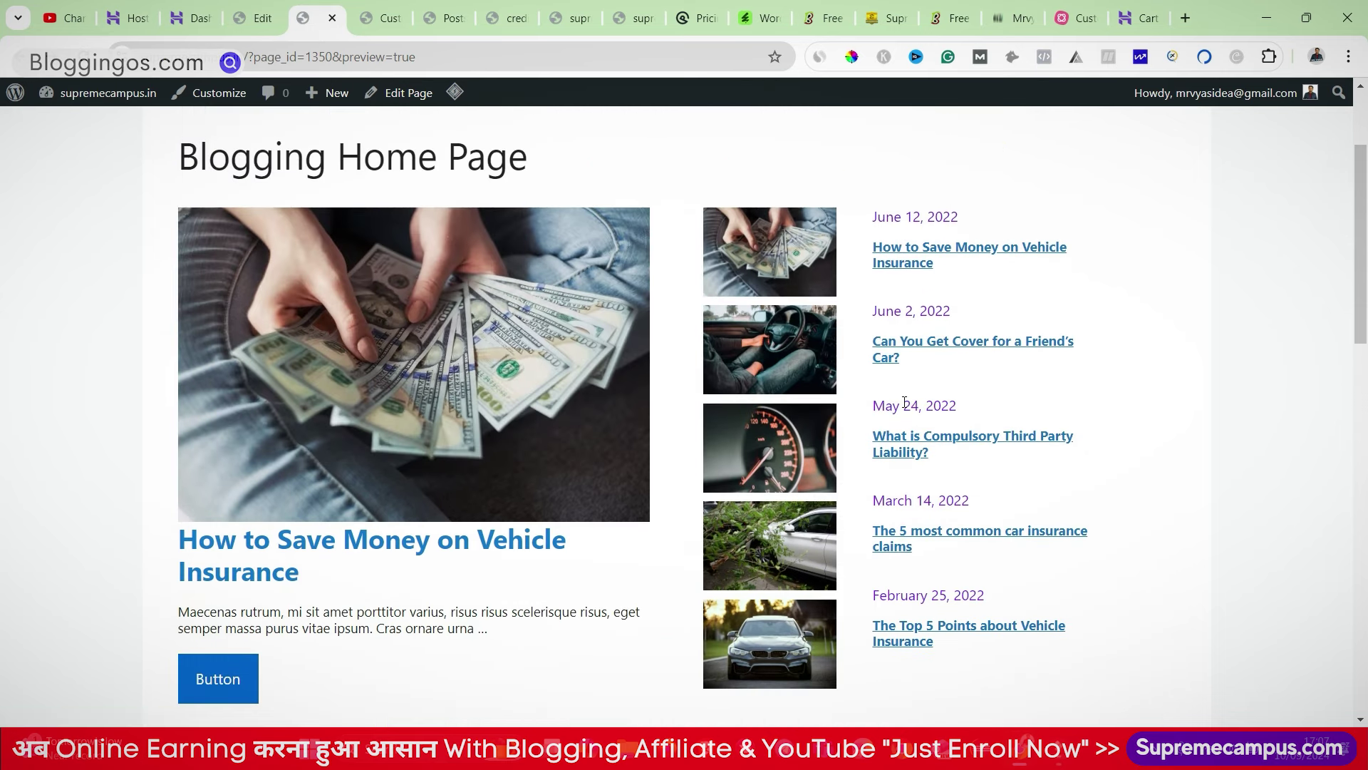
{"action": "scroll", "coordinate": [675, 406], "scroll_direction": "down", "scroll_amount": 12}
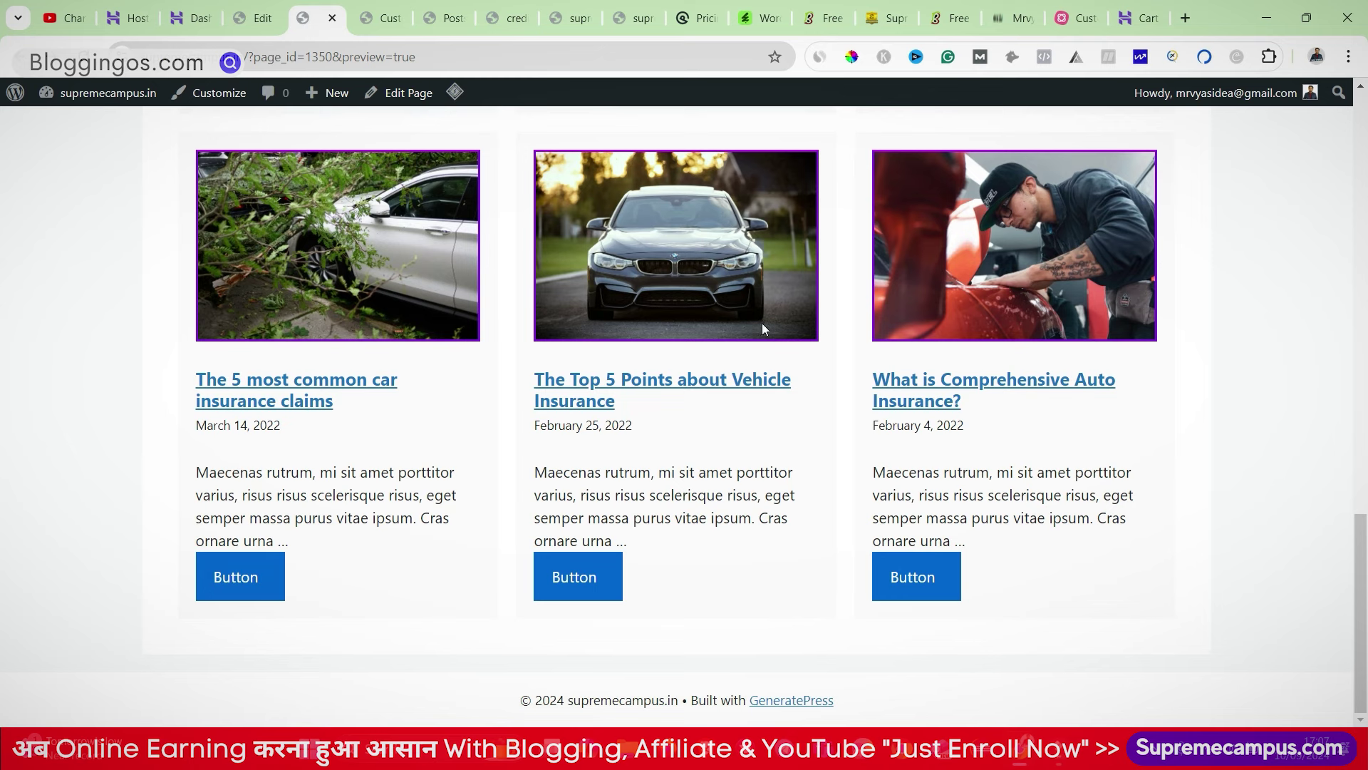
{"action": "scroll", "coordinate": [763, 324], "scroll_direction": "up", "scroll_amount": 15}
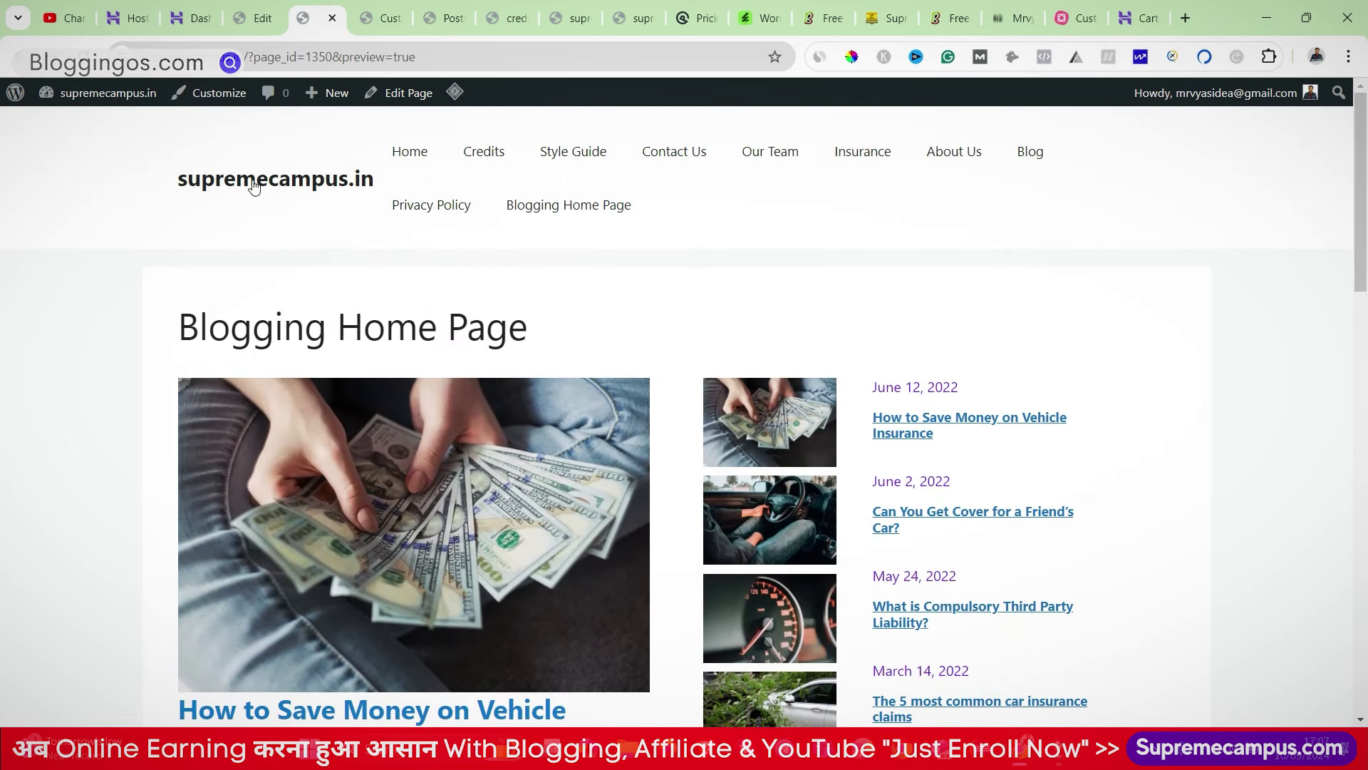
{"action": "left_click_drag", "start_coordinate": [182, 330], "coordinate": [568, 335]}
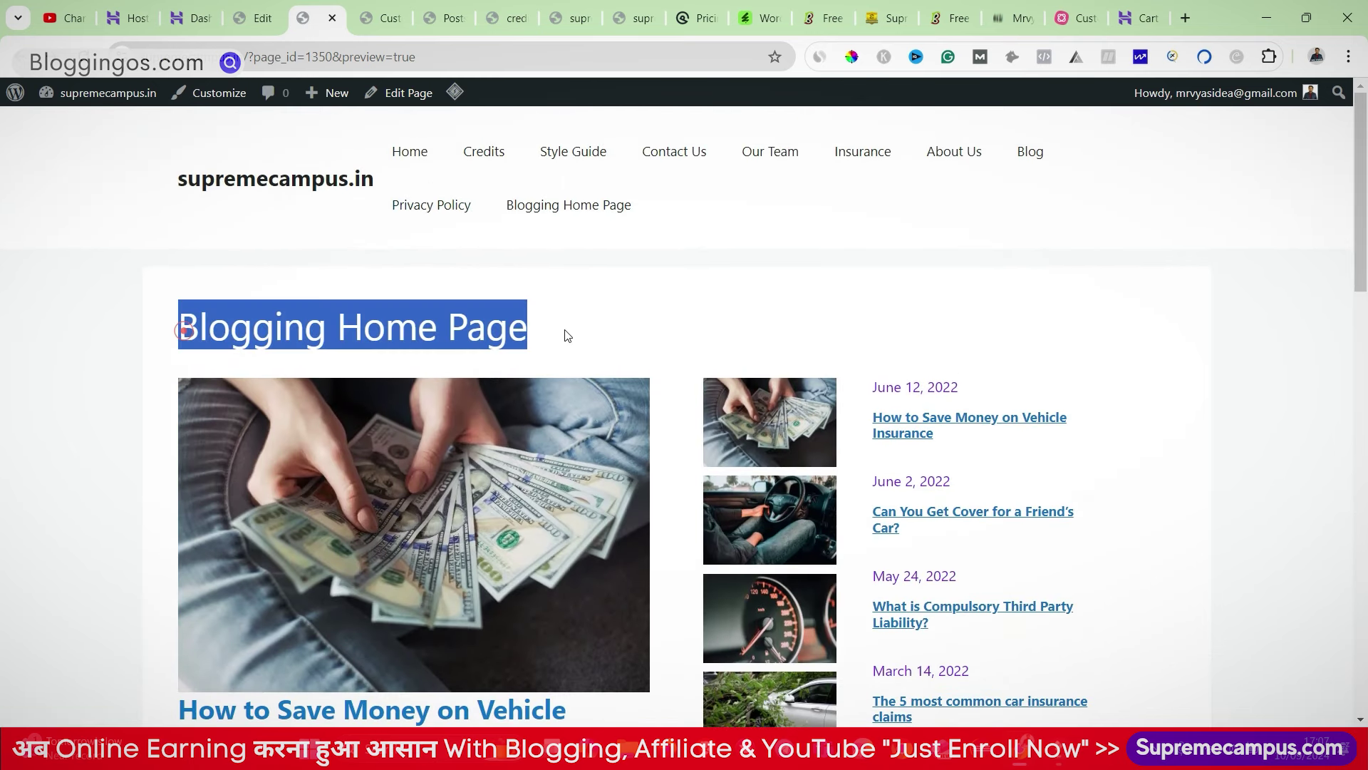
Step: Save the Blogging Home Page draft and set the page's Sidebar Layout to No Sidebars
{"action": "left_click", "coordinate": [250, 18]}
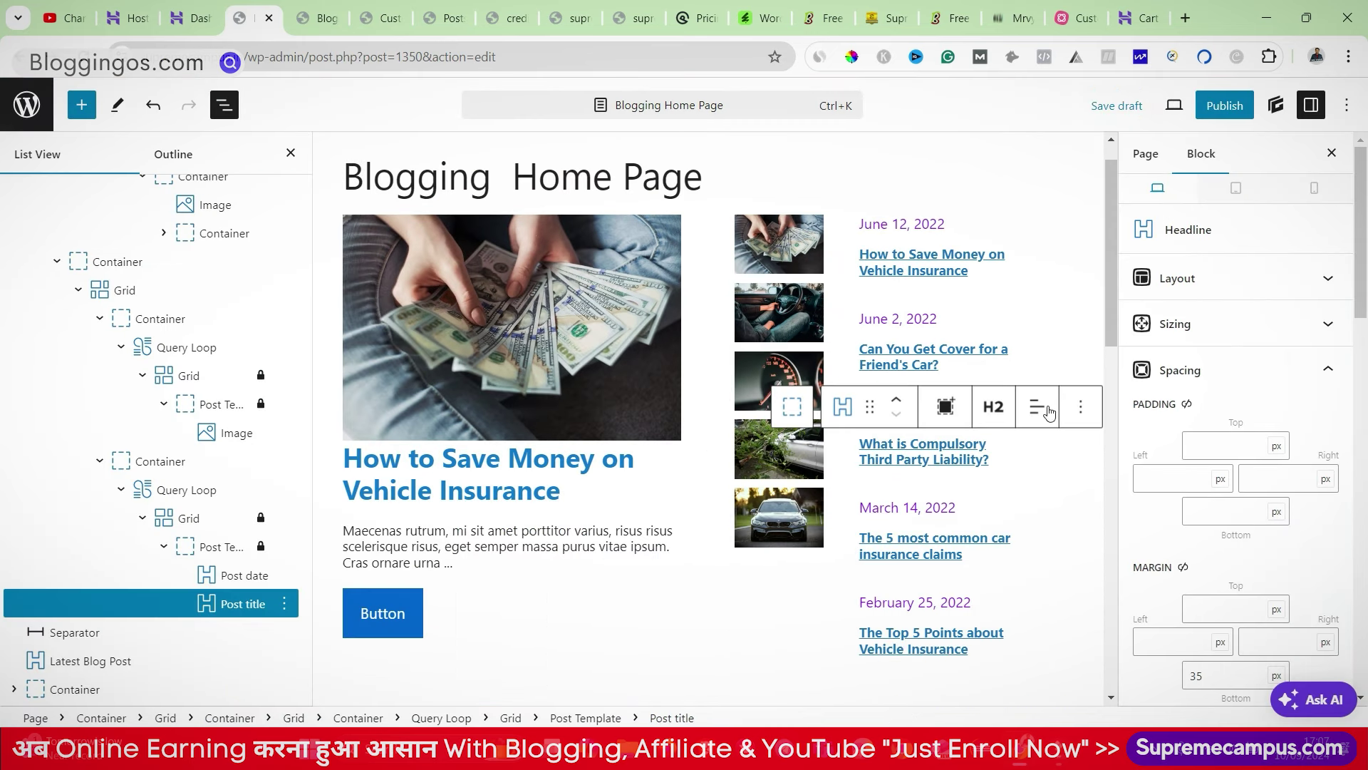
{"action": "left_click", "coordinate": [1132, 105]}
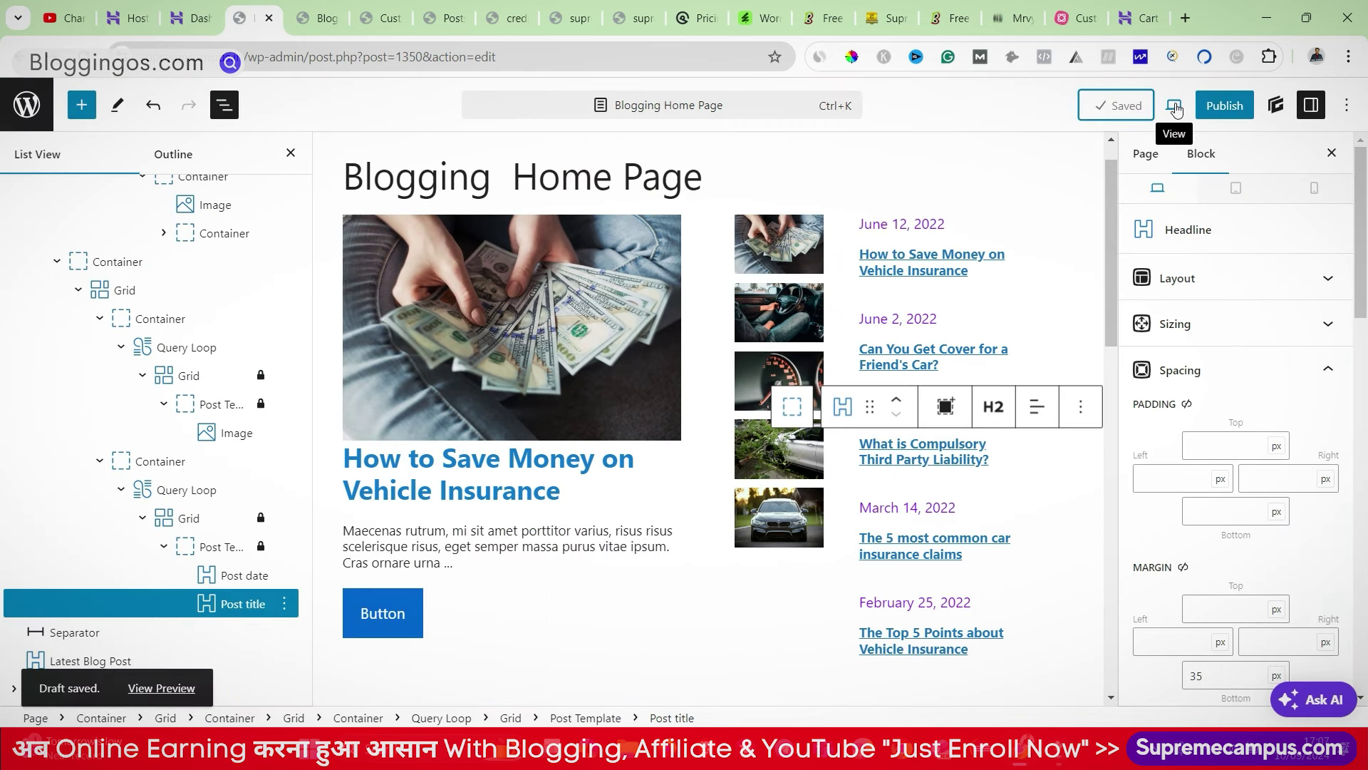
{"action": "left_click", "coordinate": [1150, 156]}
{"action": "scroll", "coordinate": [1212, 356], "scroll_direction": "down", "scroll_amount": 5}
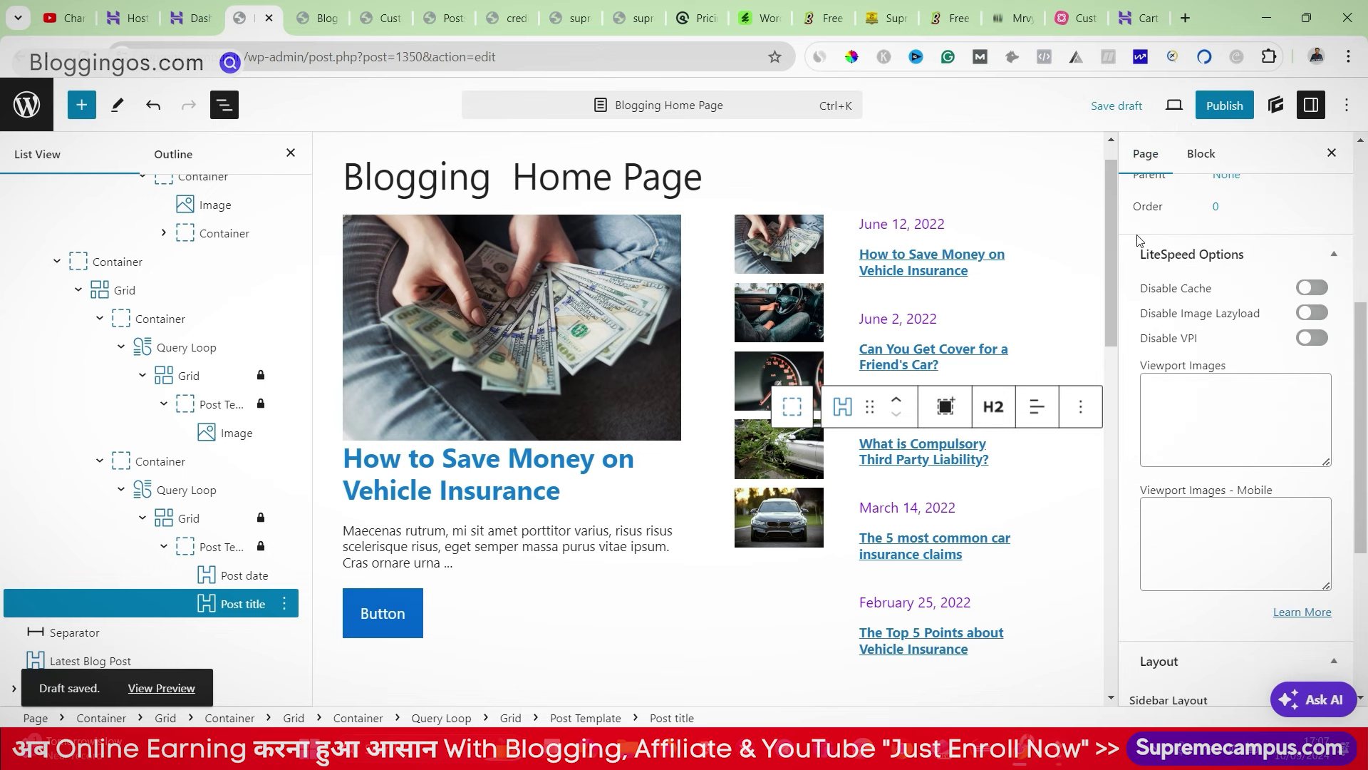
{"action": "scroll", "coordinate": [712, 428], "scroll_direction": "down", "scroll_amount": 6}
{"action": "scroll", "coordinate": [1293, 565], "scroll_direction": "down", "scroll_amount": 4}
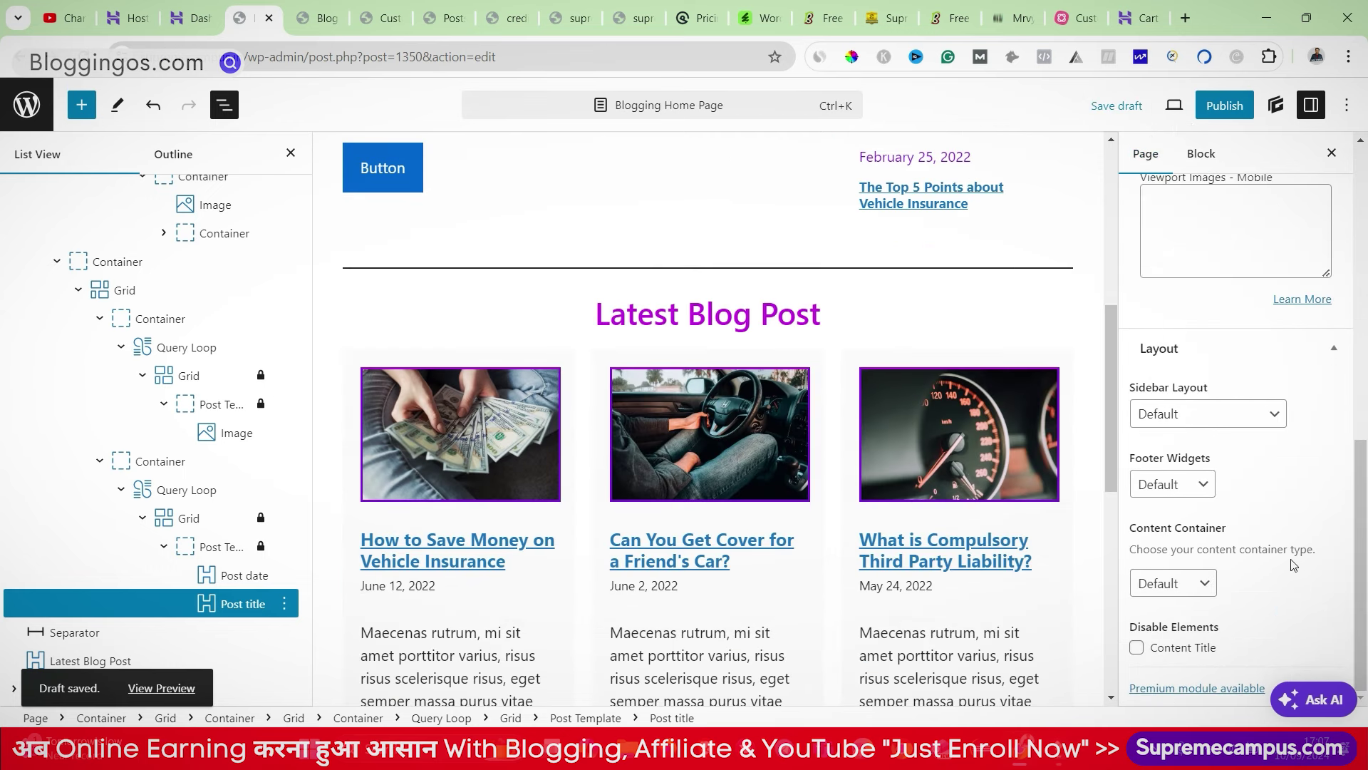
{"action": "left_click", "coordinate": [1171, 419]}
{"action": "left_click", "coordinate": [1173, 511]}
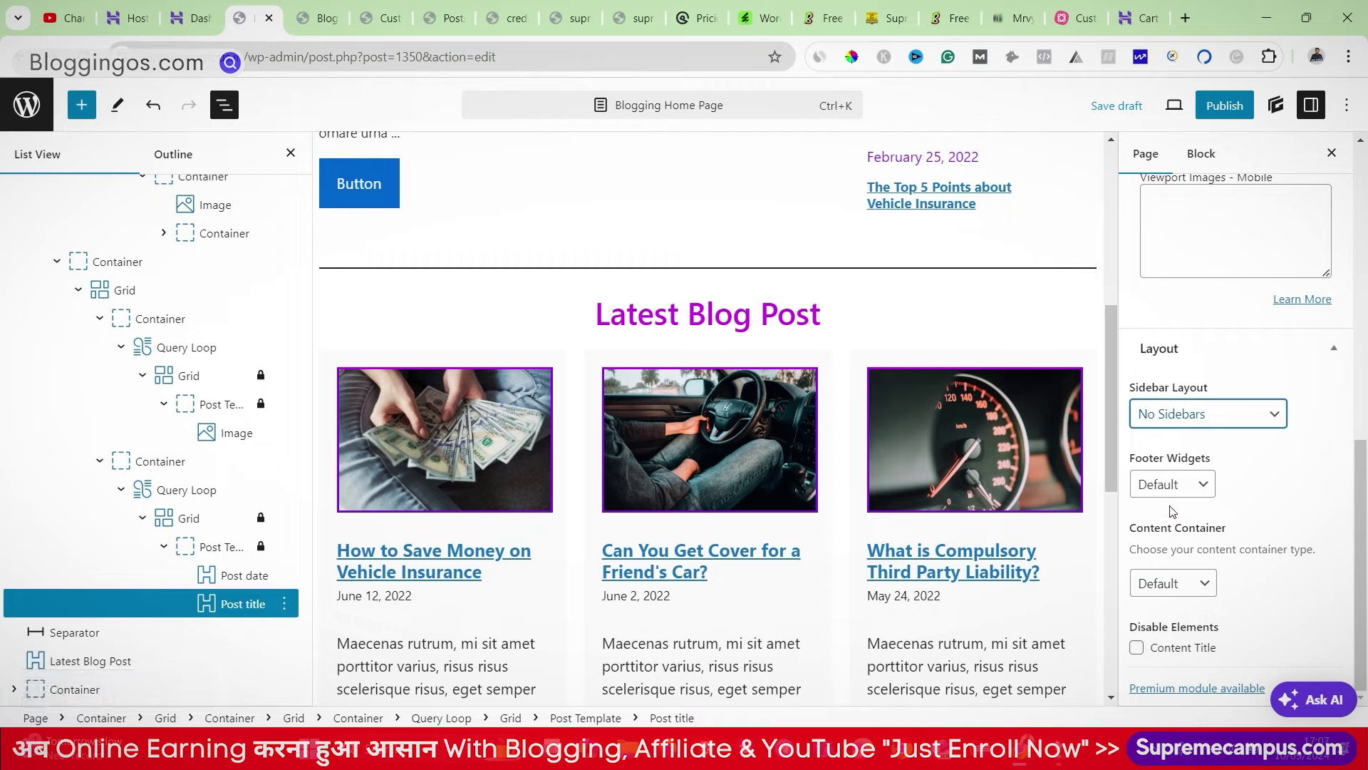
Step: Set the page's Content Container to Contained, disable the Content Title and save the draft
{"action": "left_click", "coordinate": [1157, 490]}
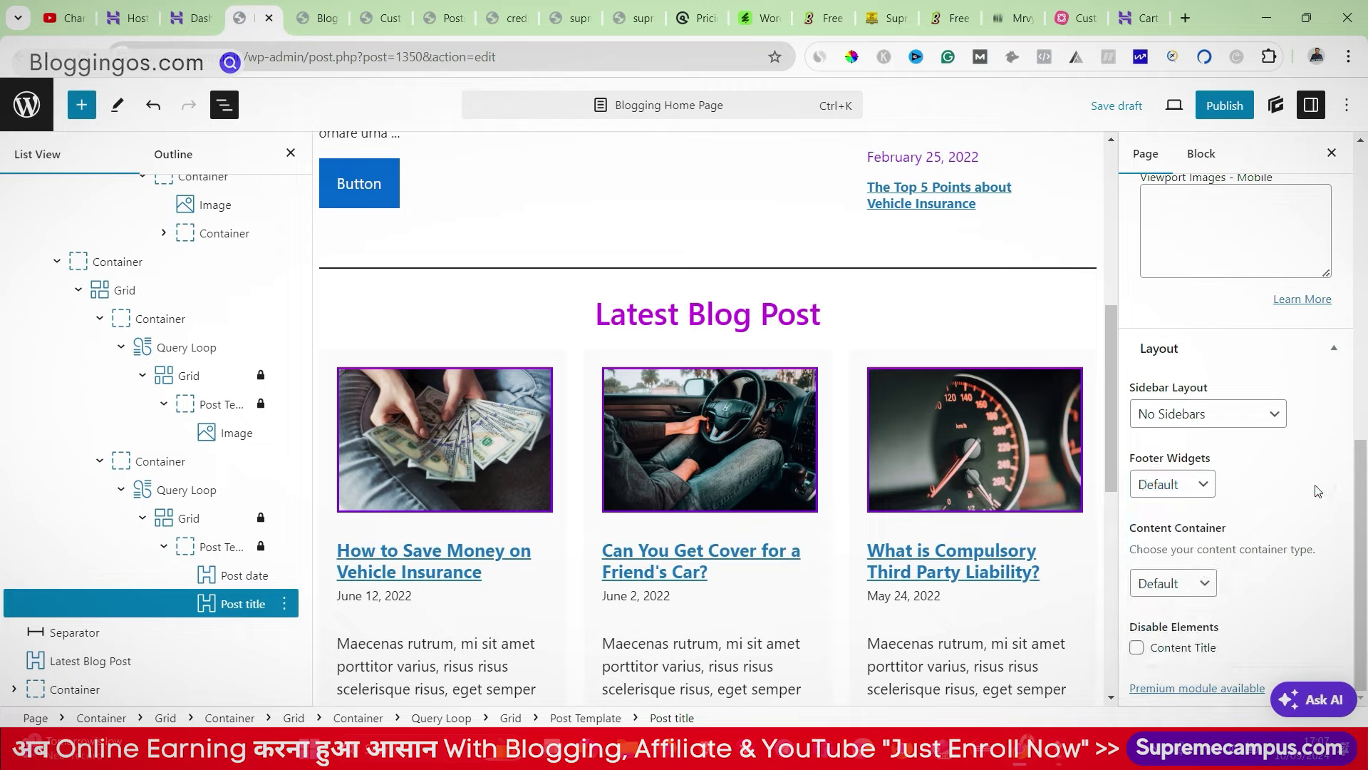
{"action": "left_click", "coordinate": [1196, 579]}
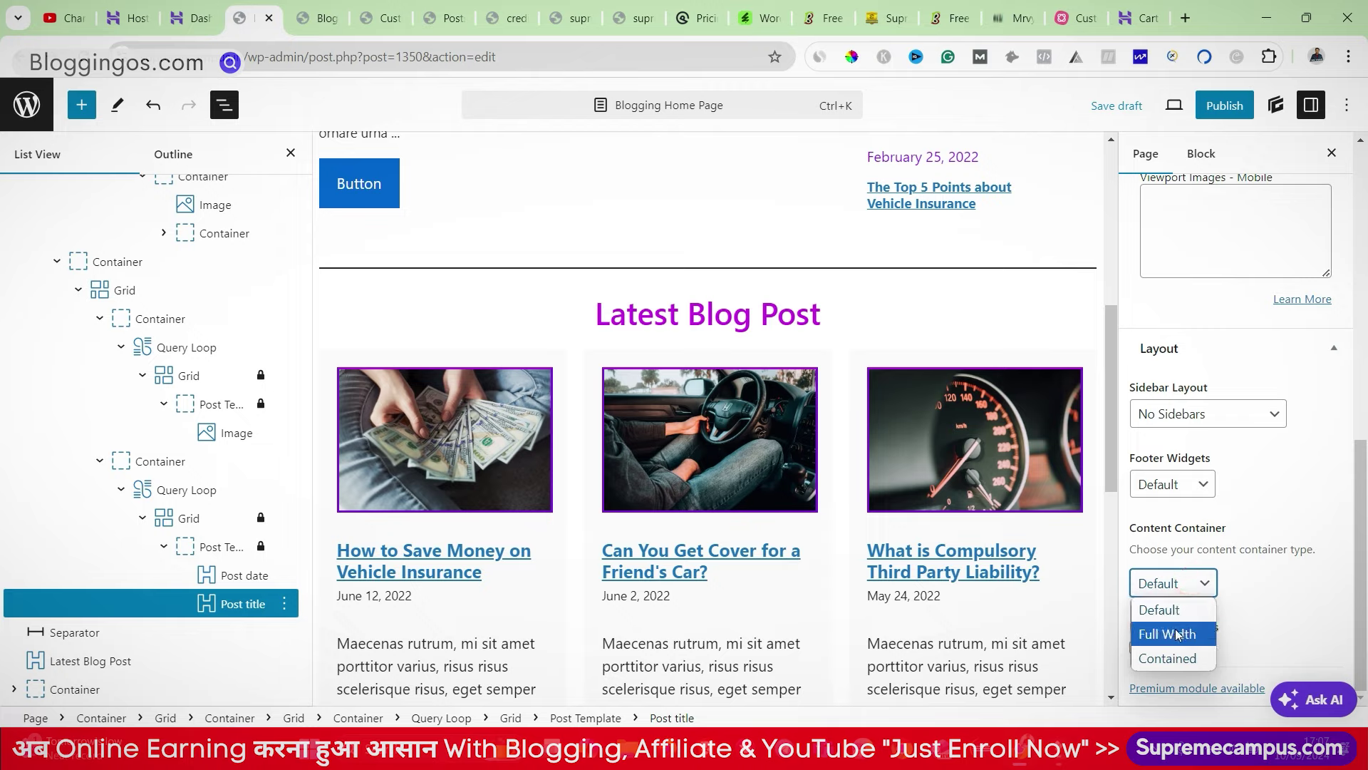
{"action": "left_click", "coordinate": [1178, 663]}
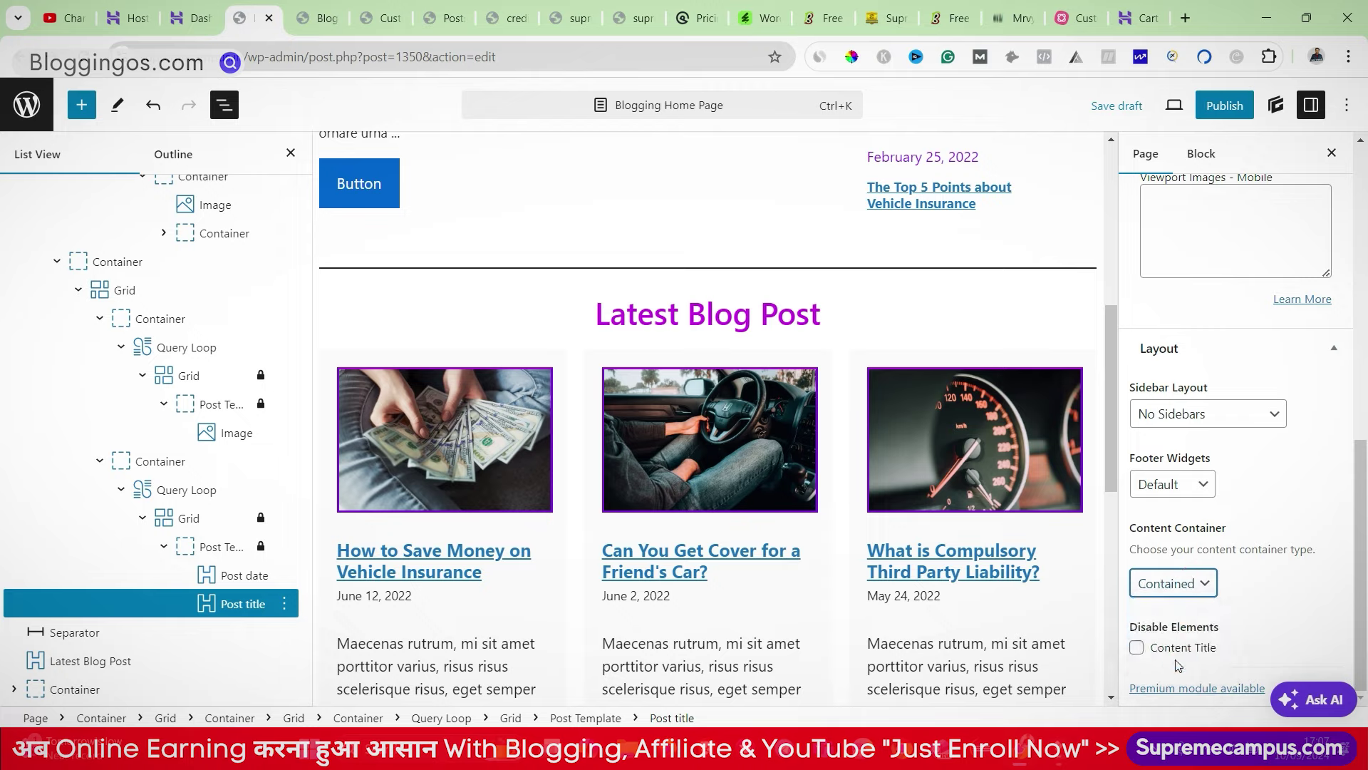
{"action": "left_click", "coordinate": [1136, 647]}
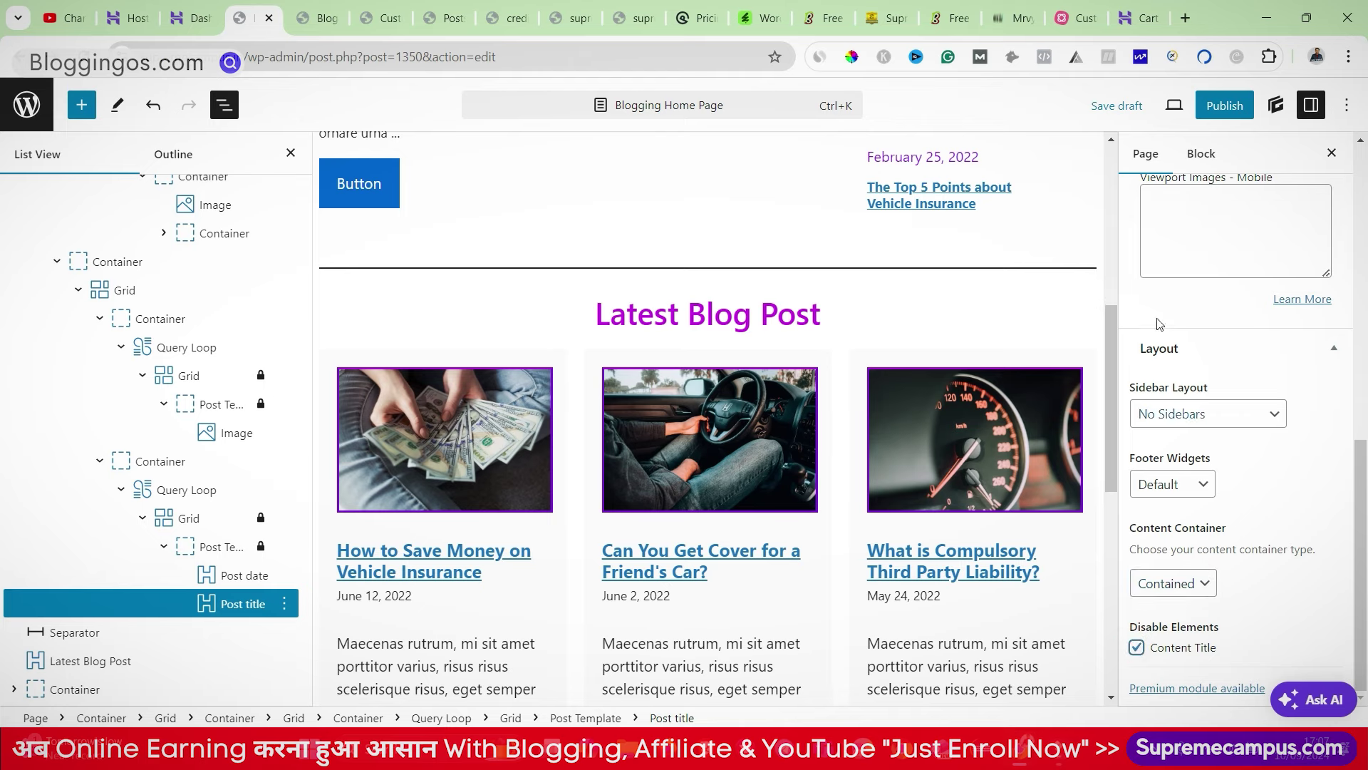
{"action": "left_click", "coordinate": [1117, 106]}
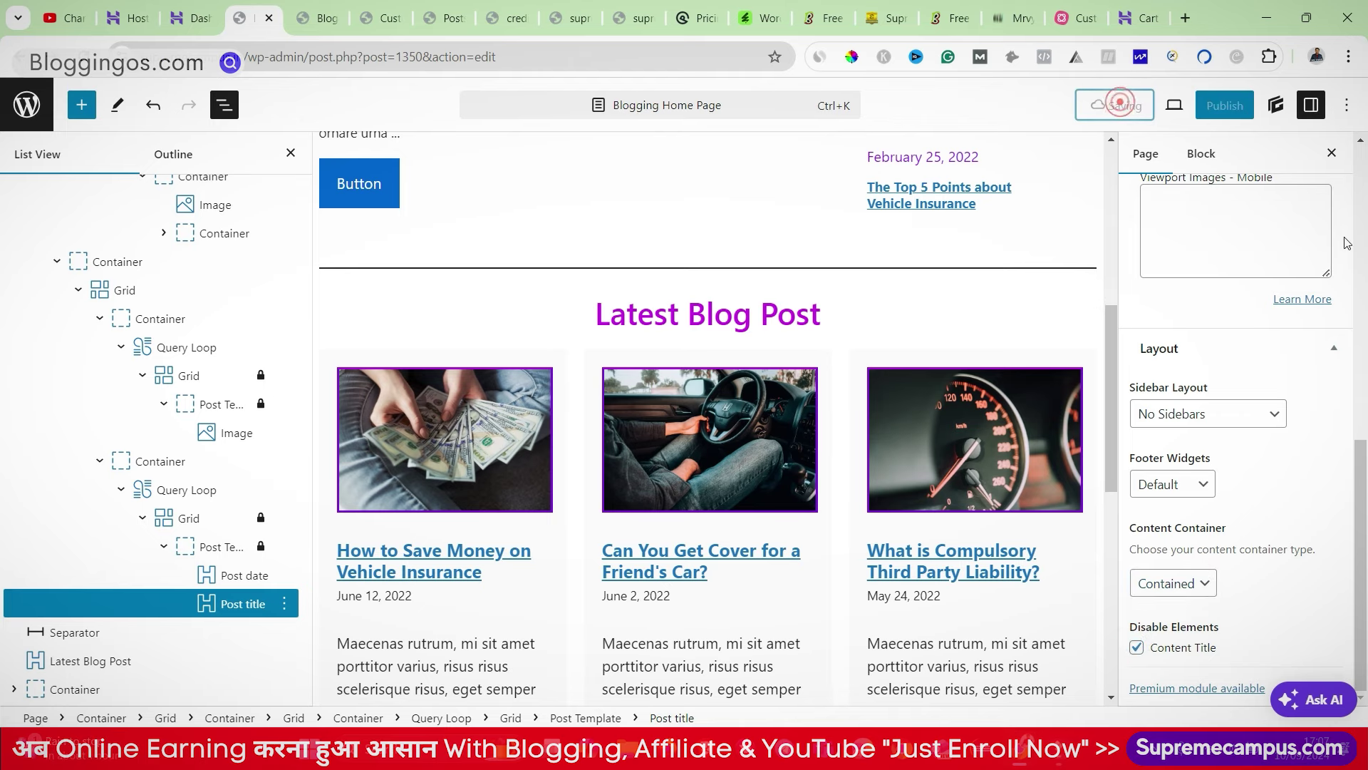
Step: Review the Blogging Home Page preview with the content title disabled, through to its lower sections
{"action": "left_click", "coordinate": [299, 9]}
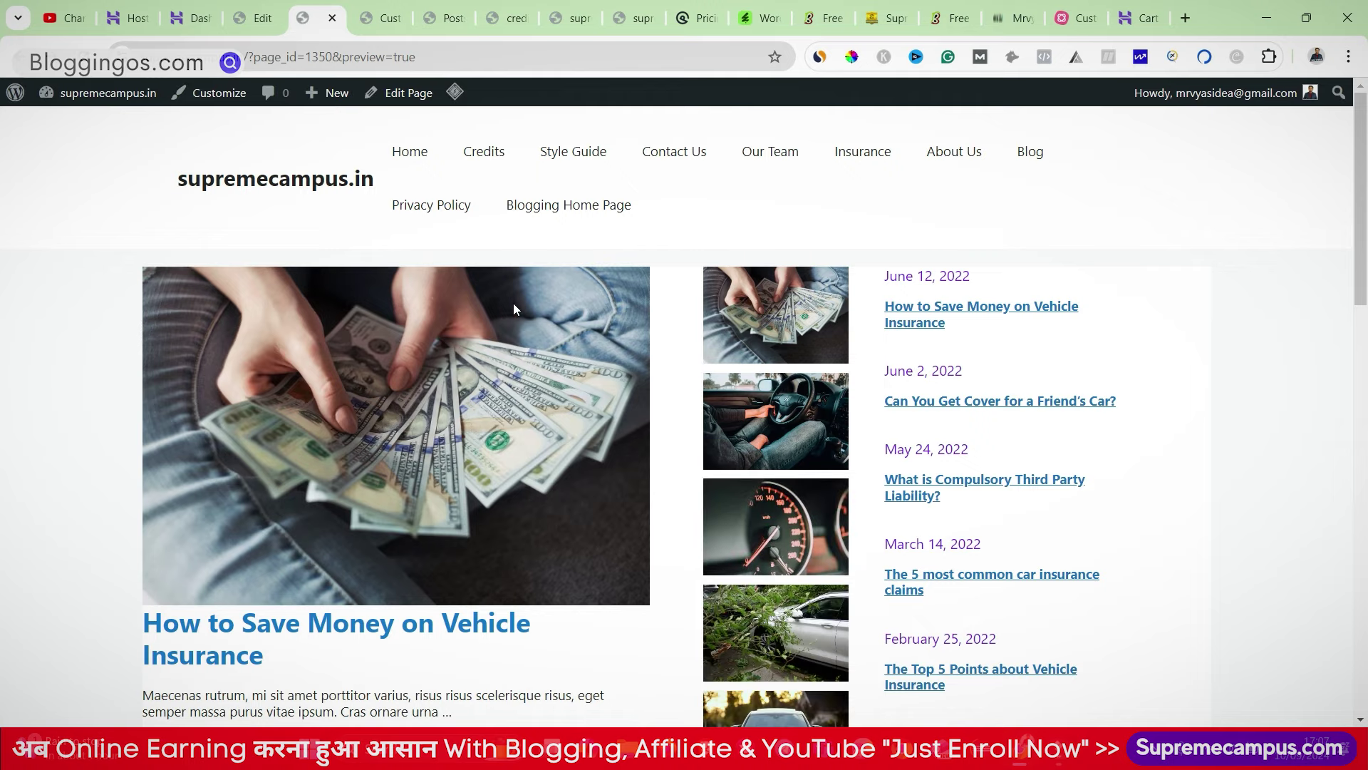
{"action": "scroll", "coordinate": [886, 367], "scroll_direction": "down", "scroll_amount": 10}
{"action": "scroll", "coordinate": [886, 362], "scroll_direction": "down", "scroll_amount": 5}
{"action": "scroll", "coordinate": [891, 365], "scroll_direction": "up", "scroll_amount": 20}
Step: Open the site's existing Home page in a new tab and compare it with the blogging page preview
{"action": "right_click", "coordinate": [425, 154]}
{"action": "left_click", "coordinate": [440, 173]}
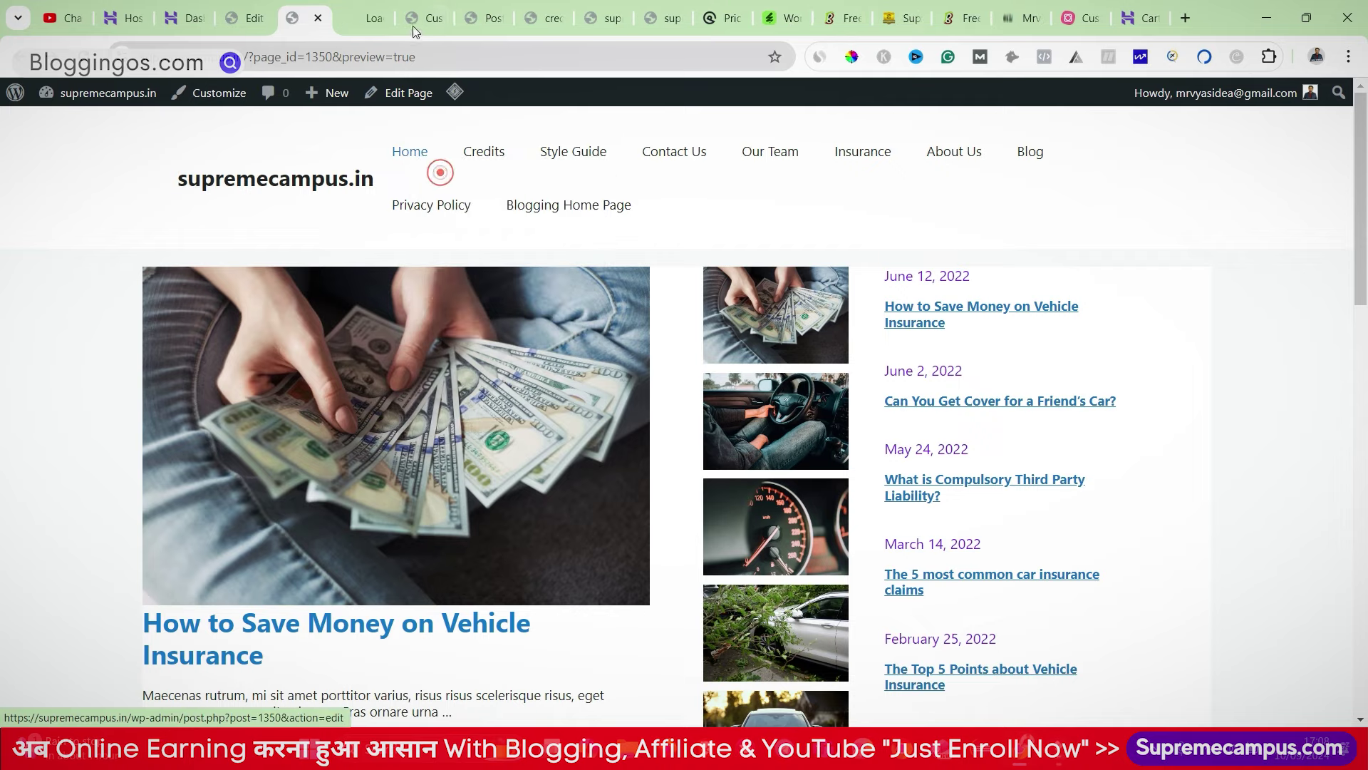
{"action": "left_click", "coordinate": [371, 18]}
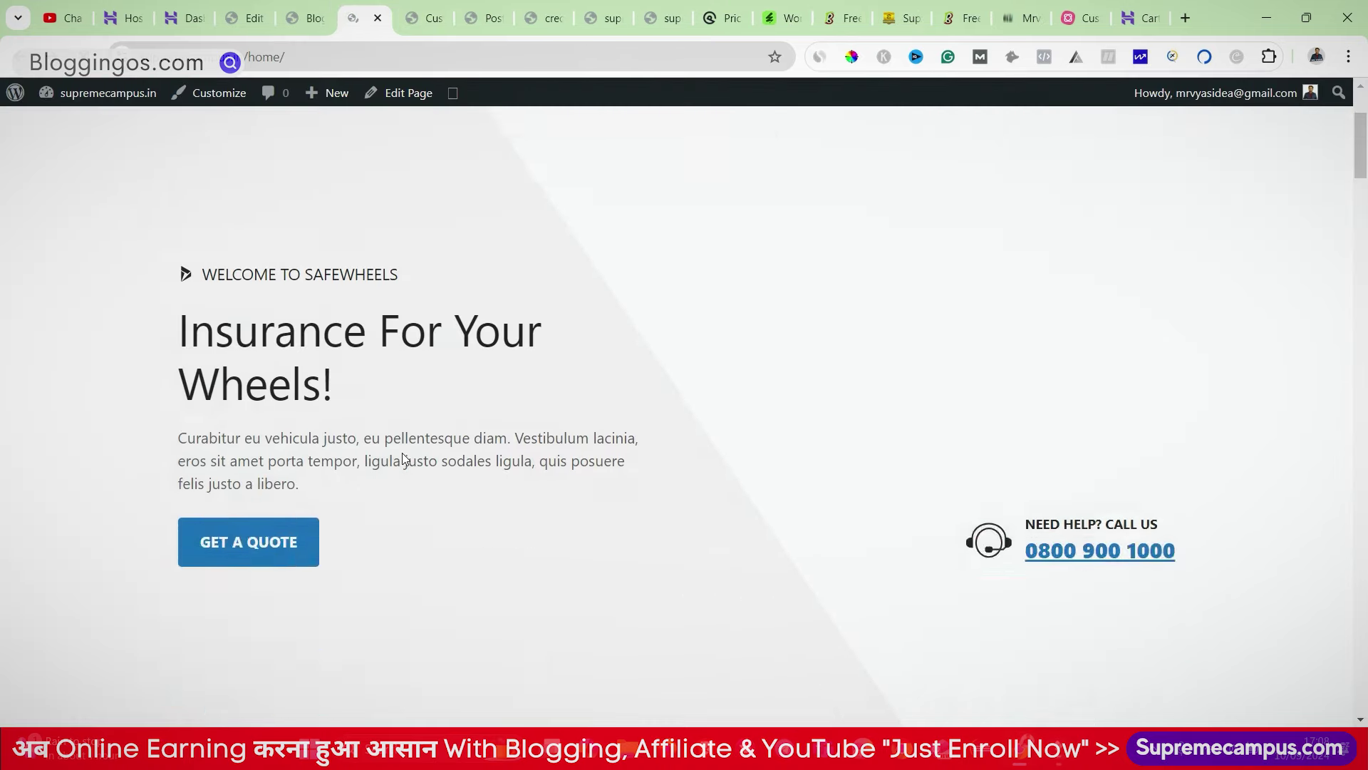
{"action": "scroll", "coordinate": [403, 465], "scroll_direction": "down", "scroll_amount": 5}
{"action": "scroll", "coordinate": [402, 463], "scroll_direction": "down", "scroll_amount": 9}
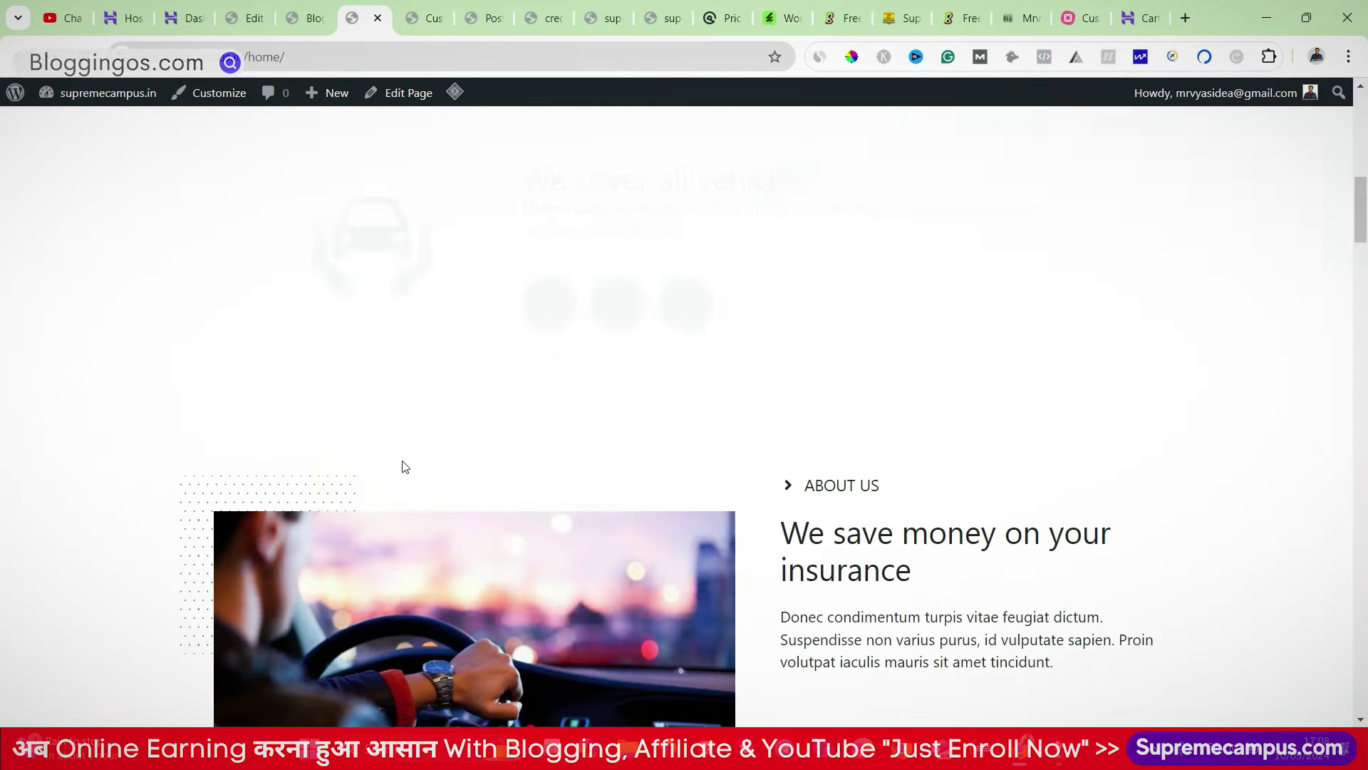
{"action": "scroll", "coordinate": [402, 463], "scroll_direction": "up", "scroll_amount": 10}
{"action": "left_click", "coordinate": [308, 6]}
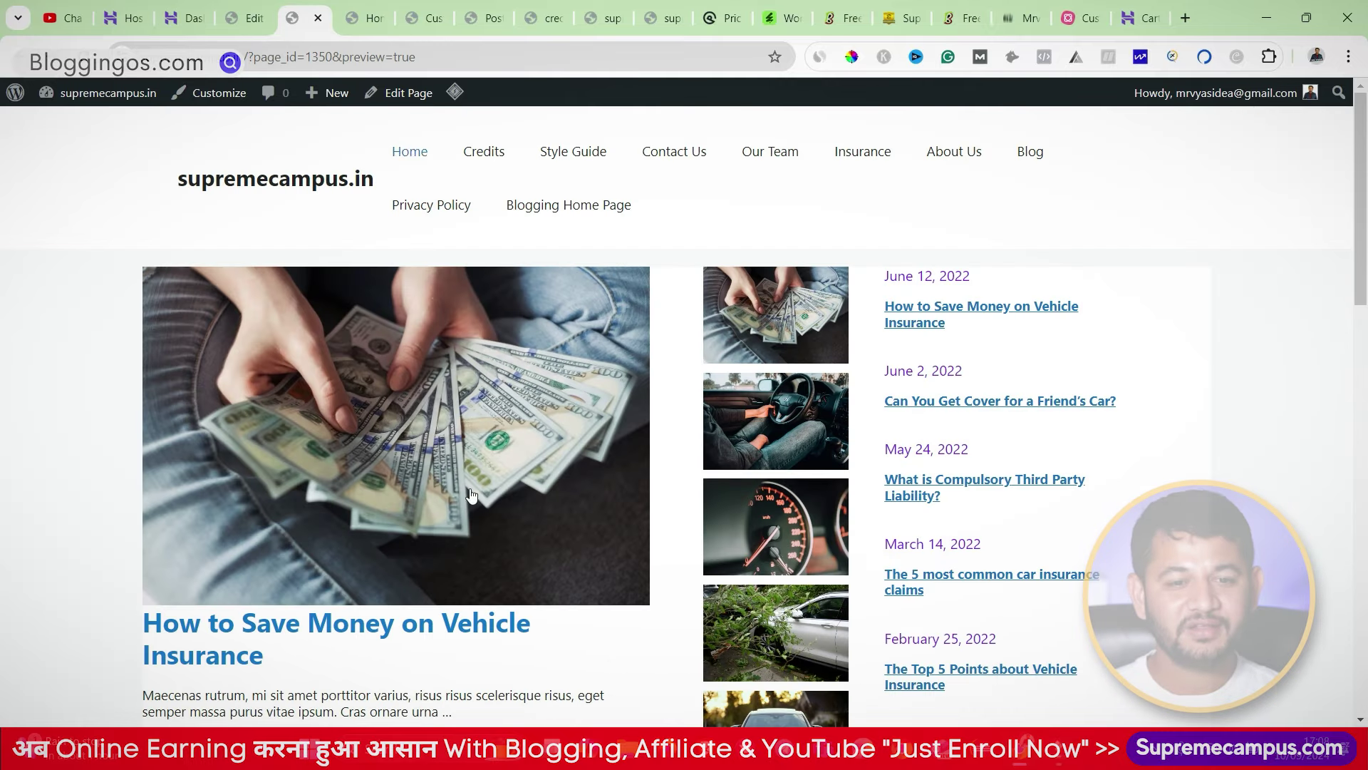
{"action": "scroll", "coordinate": [846, 466], "scroll_direction": "down", "scroll_amount": 4}
{"action": "scroll", "coordinate": [846, 466], "scroll_direction": "up", "scroll_amount": 4}
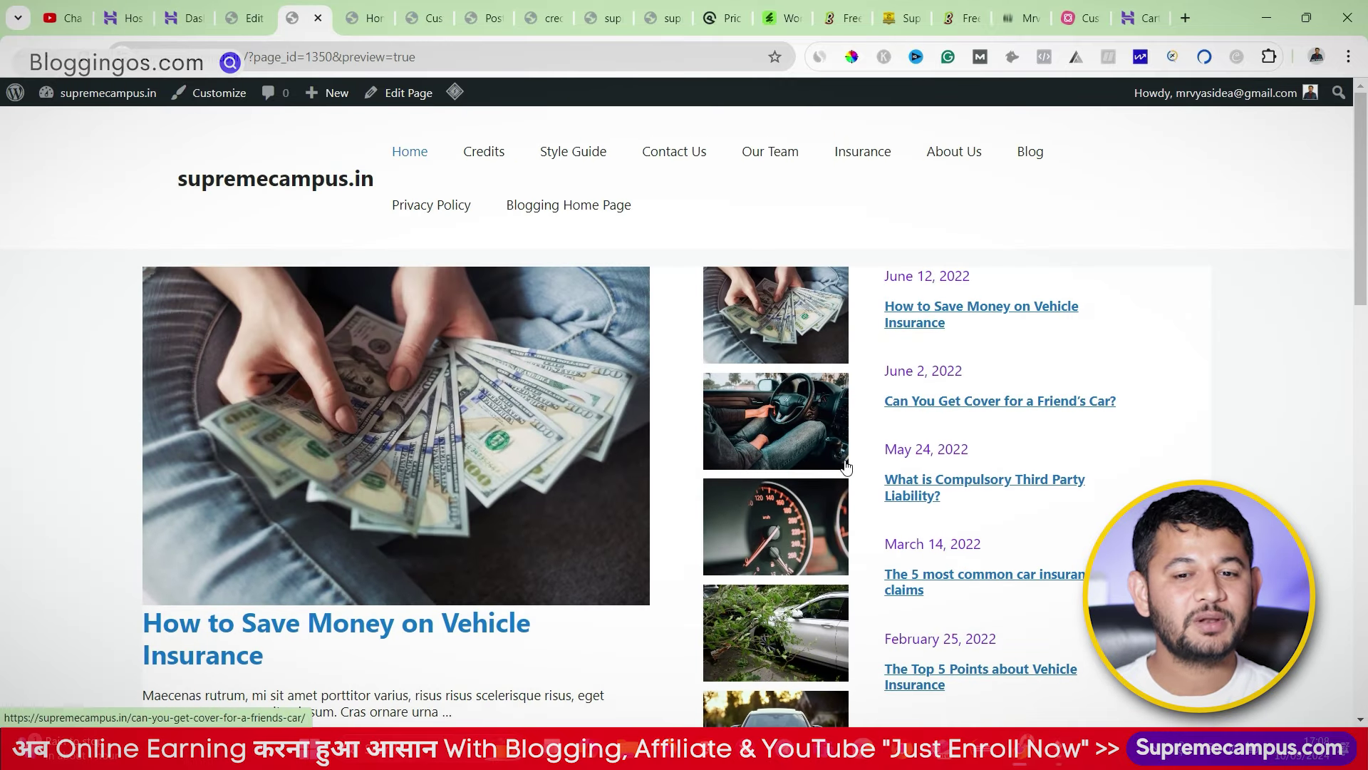
Step: Publish the Blogging Home Page and view the live page
{"action": "left_click", "coordinate": [249, 13]}
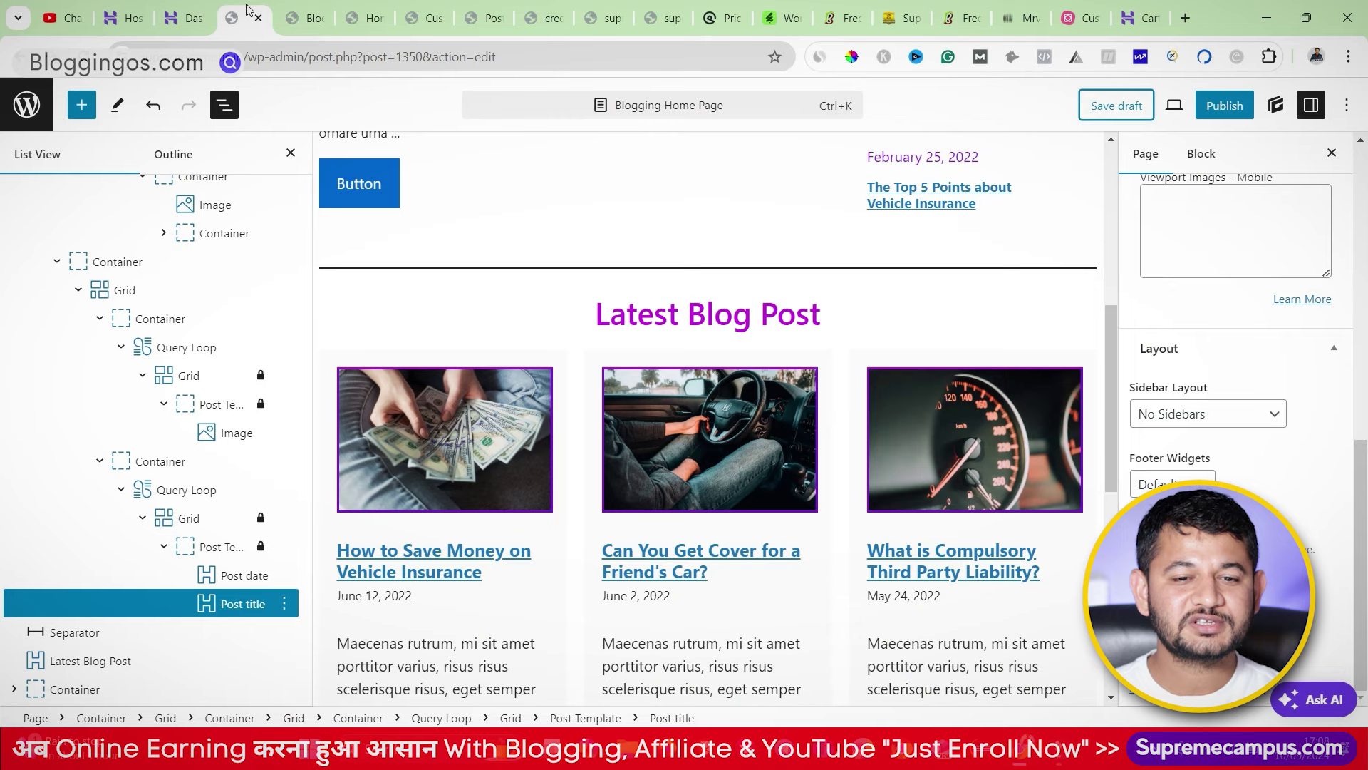
{"action": "left_click", "coordinate": [1224, 105]}
{"action": "left_click", "coordinate": [1181, 107]}
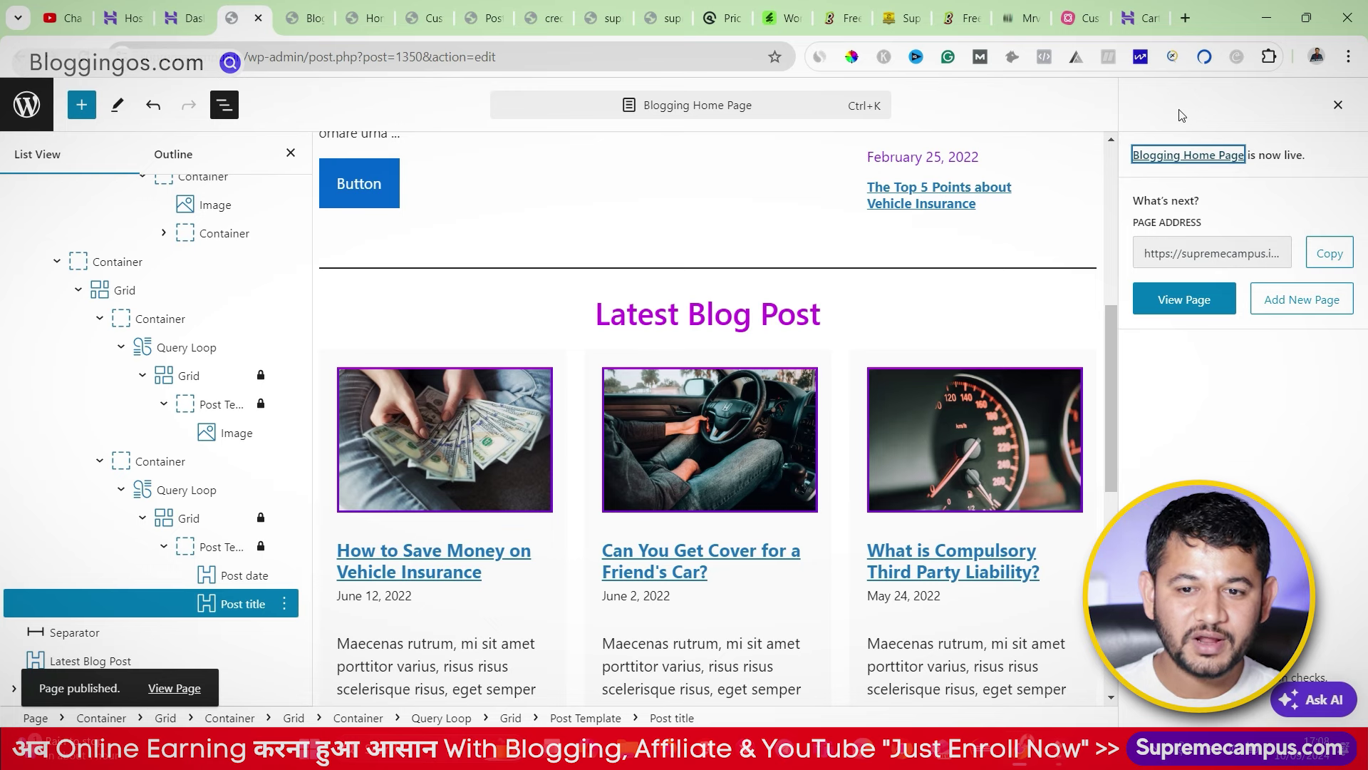
{"action": "left_click", "coordinate": [1182, 301]}
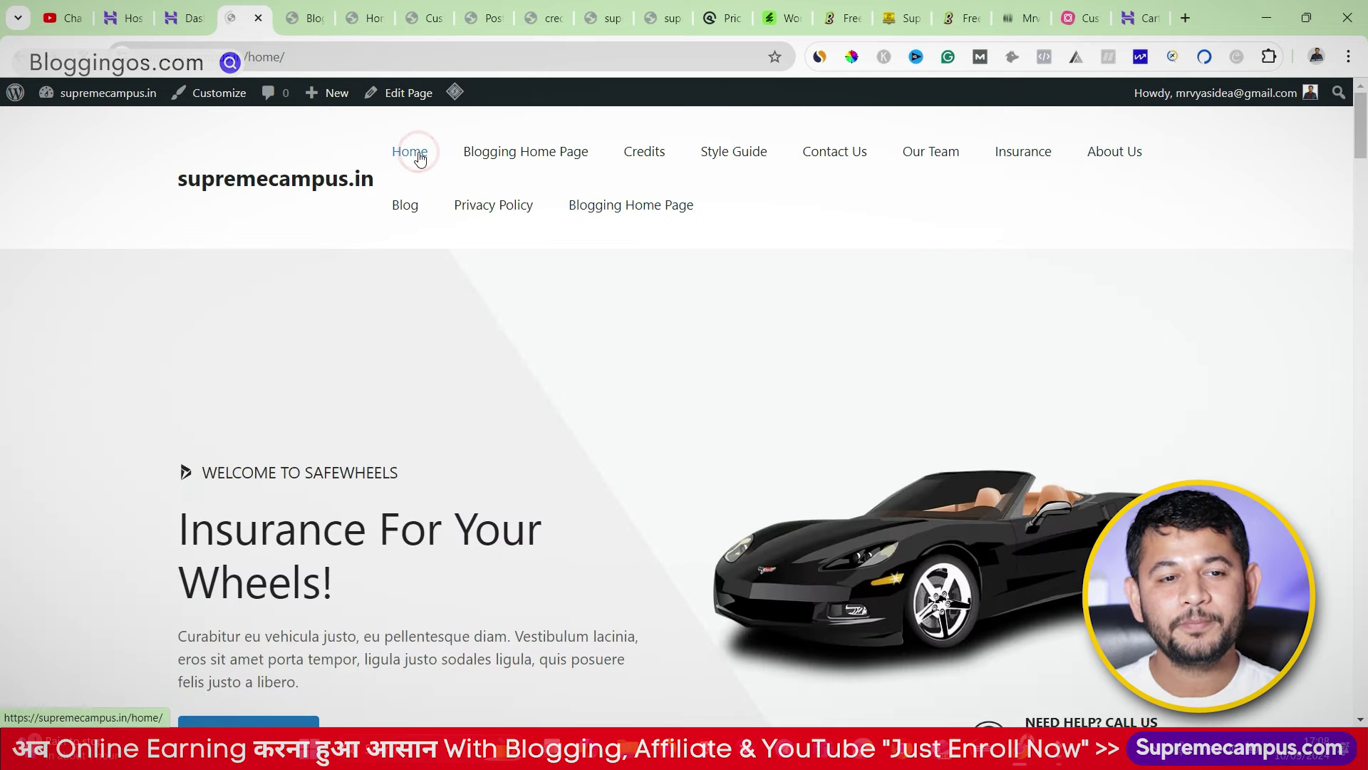
Step: In the Customizer's Homepage Settings, set a static page with Blogging Home Page as the homepage and publish
{"action": "left_click", "coordinate": [166, 15]}
{"action": "left_click", "coordinate": [246, 10]}
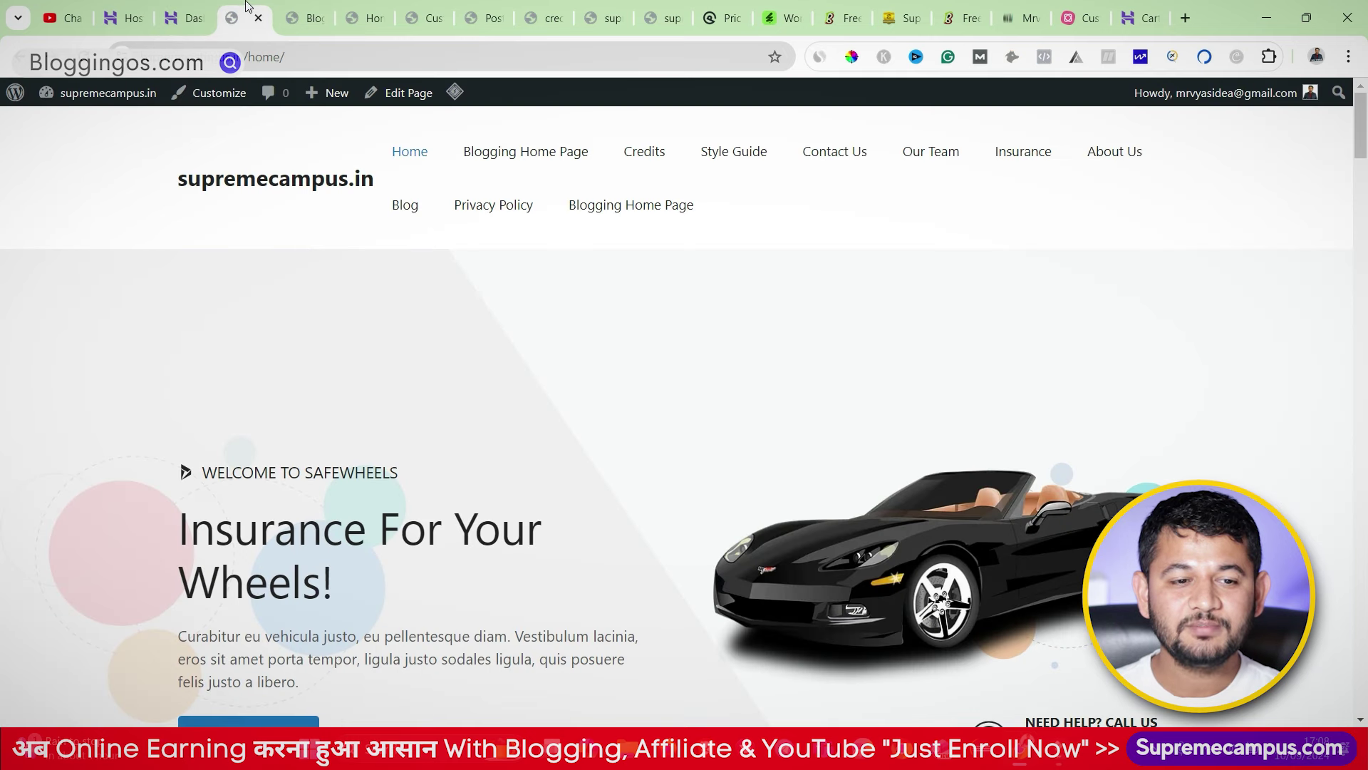
{"action": "left_click", "coordinate": [314, 5]}
{"action": "left_click", "coordinate": [369, 5]}
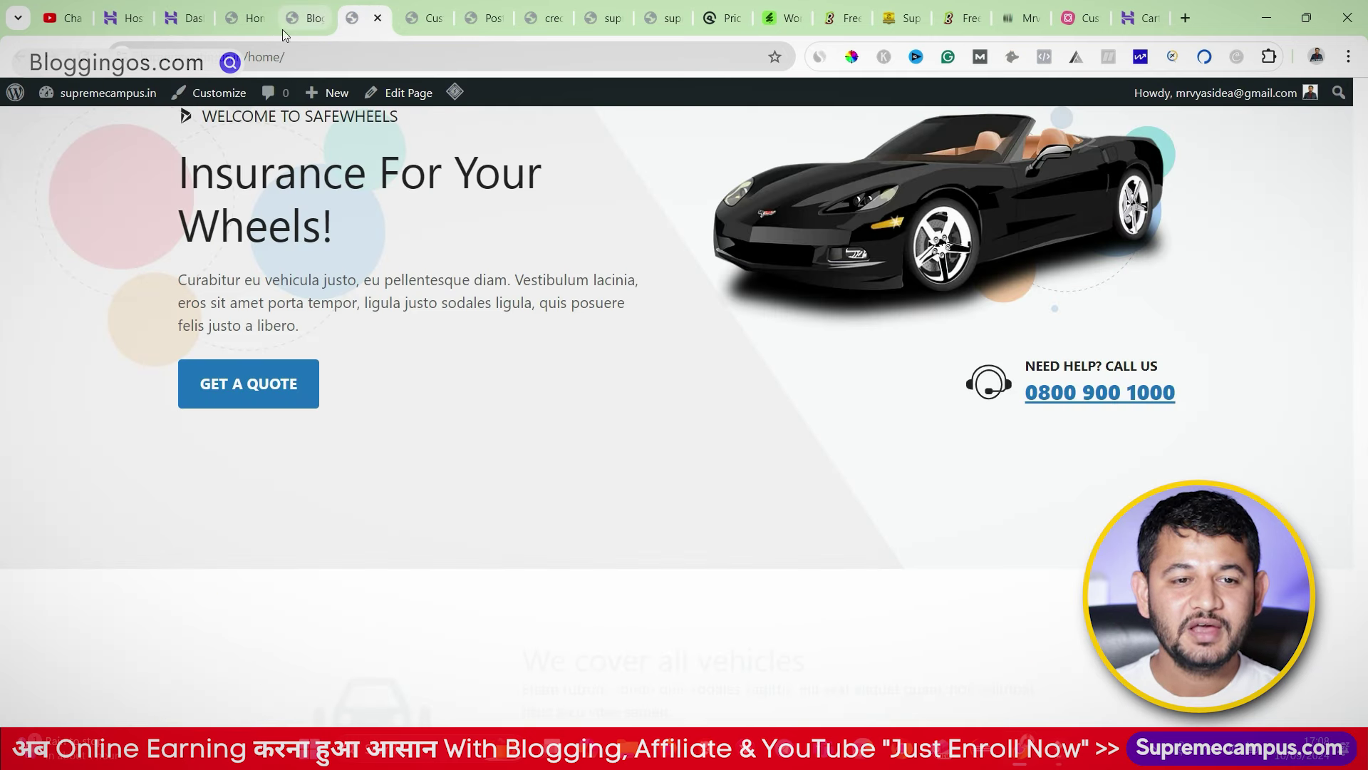
{"action": "left_click", "coordinate": [191, 92]}
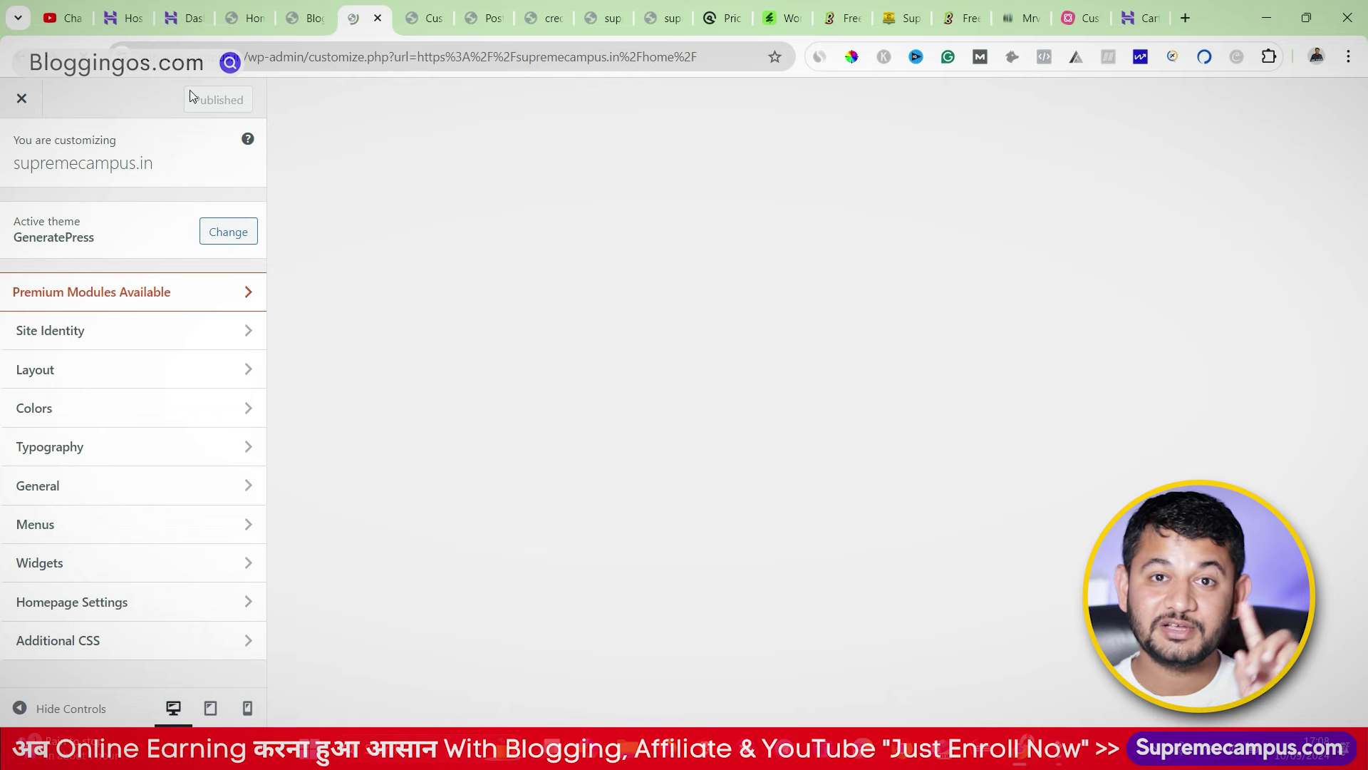
{"action": "left_click", "coordinate": [43, 599]}
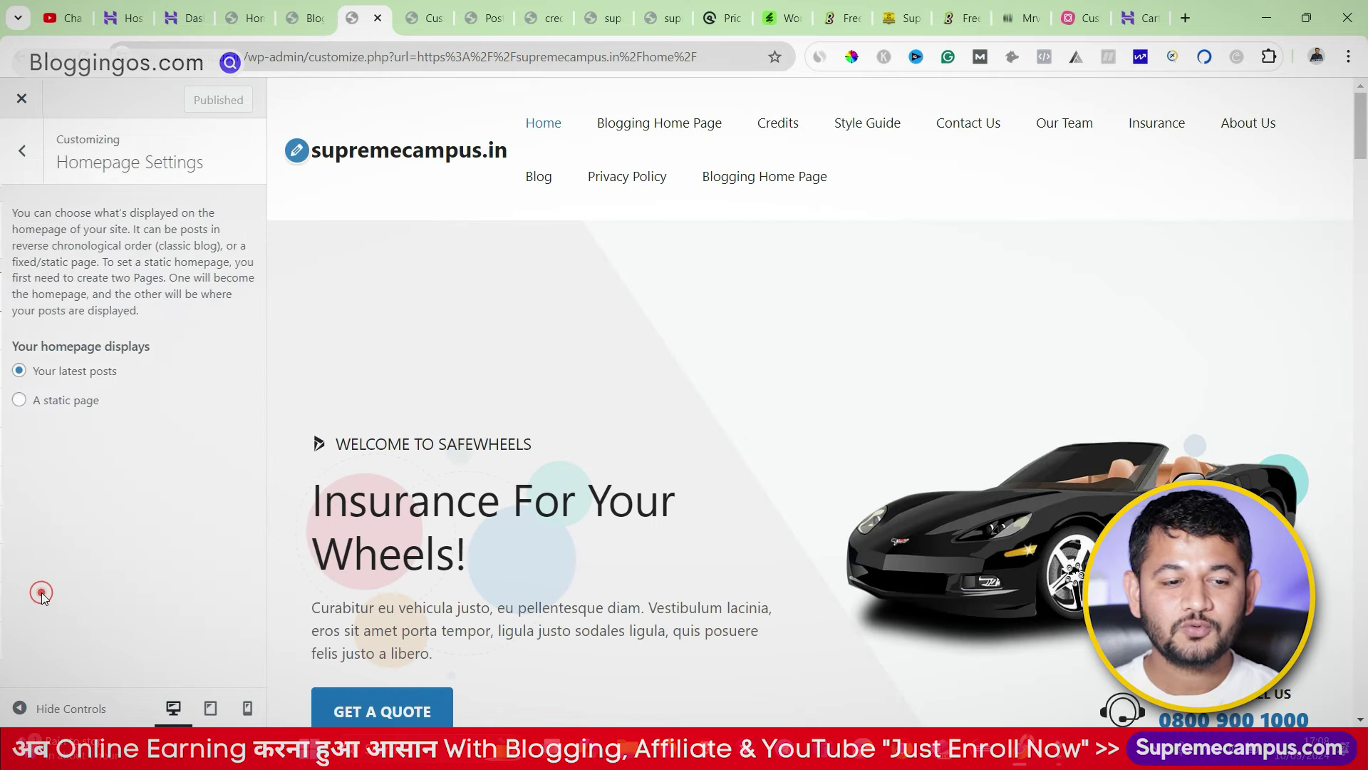
{"action": "left_click", "coordinate": [17, 399]}
{"action": "left_click", "coordinate": [31, 472]}
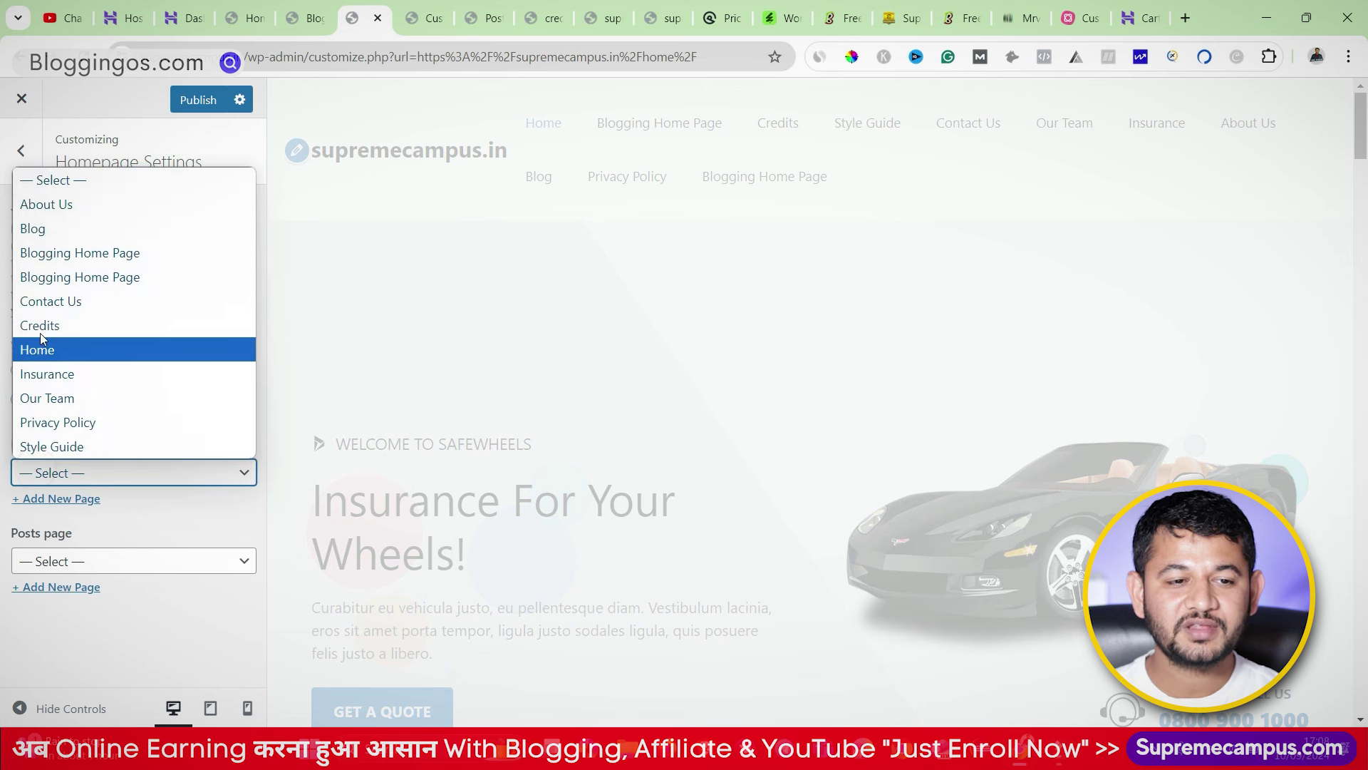
{"action": "left_click", "coordinate": [61, 253]}
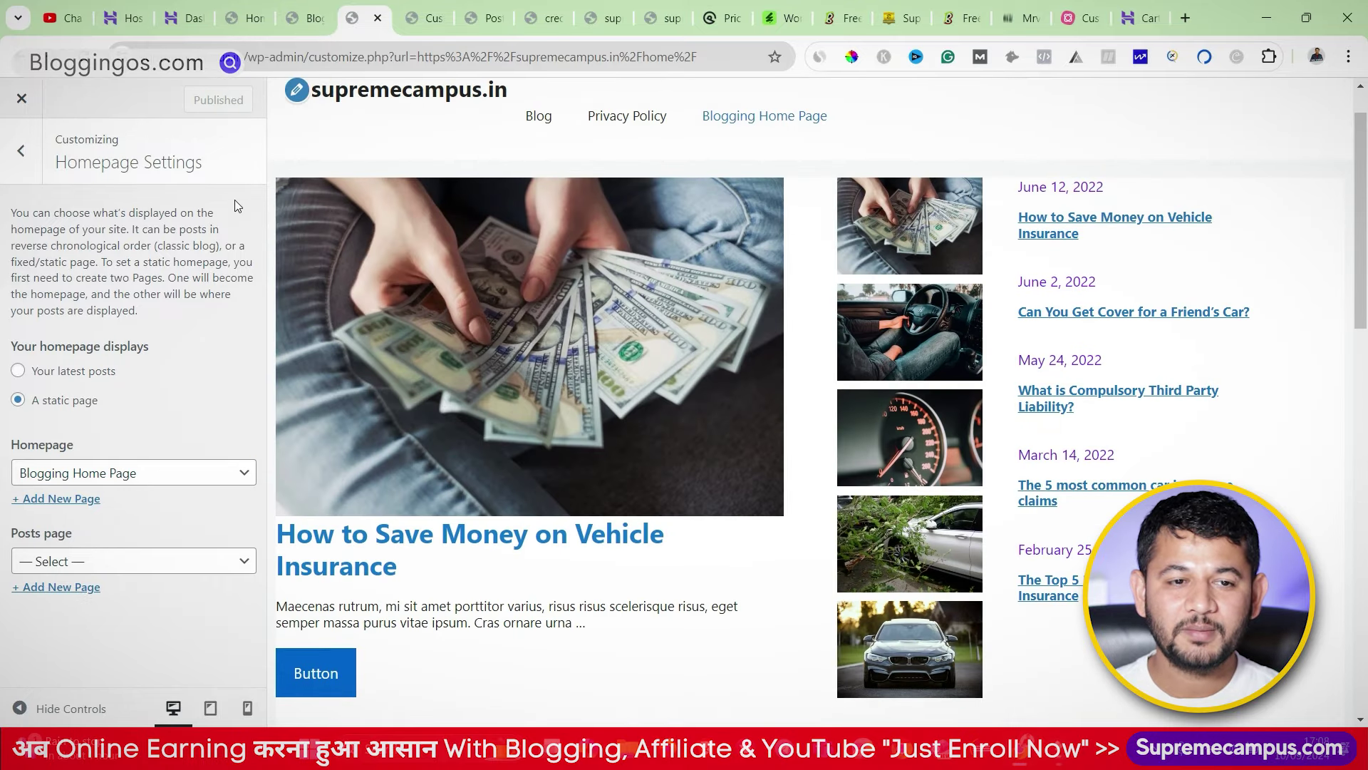
Step: Open the site's front page through the site title to check which homepage it shows
{"action": "left_click", "coordinate": [306, 17]}
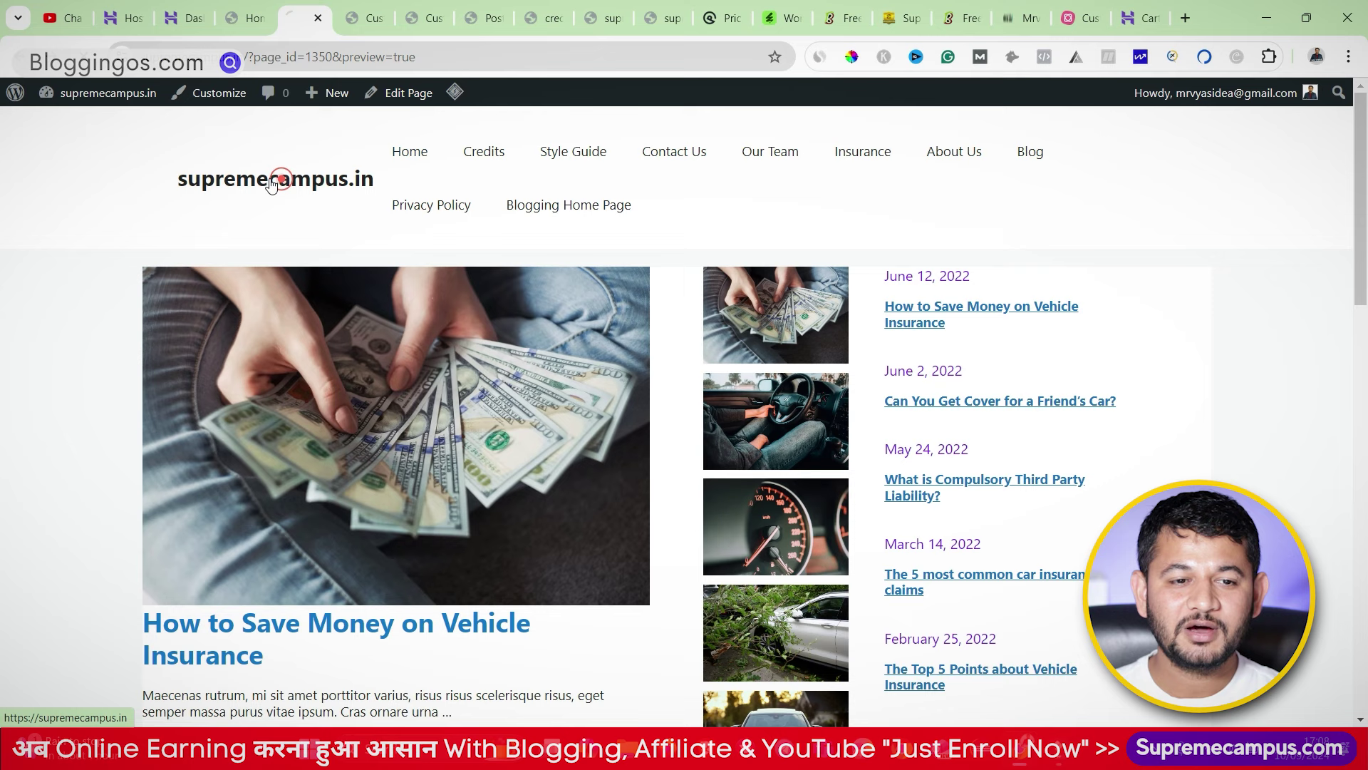
{"action": "left_click", "coordinate": [273, 184]}
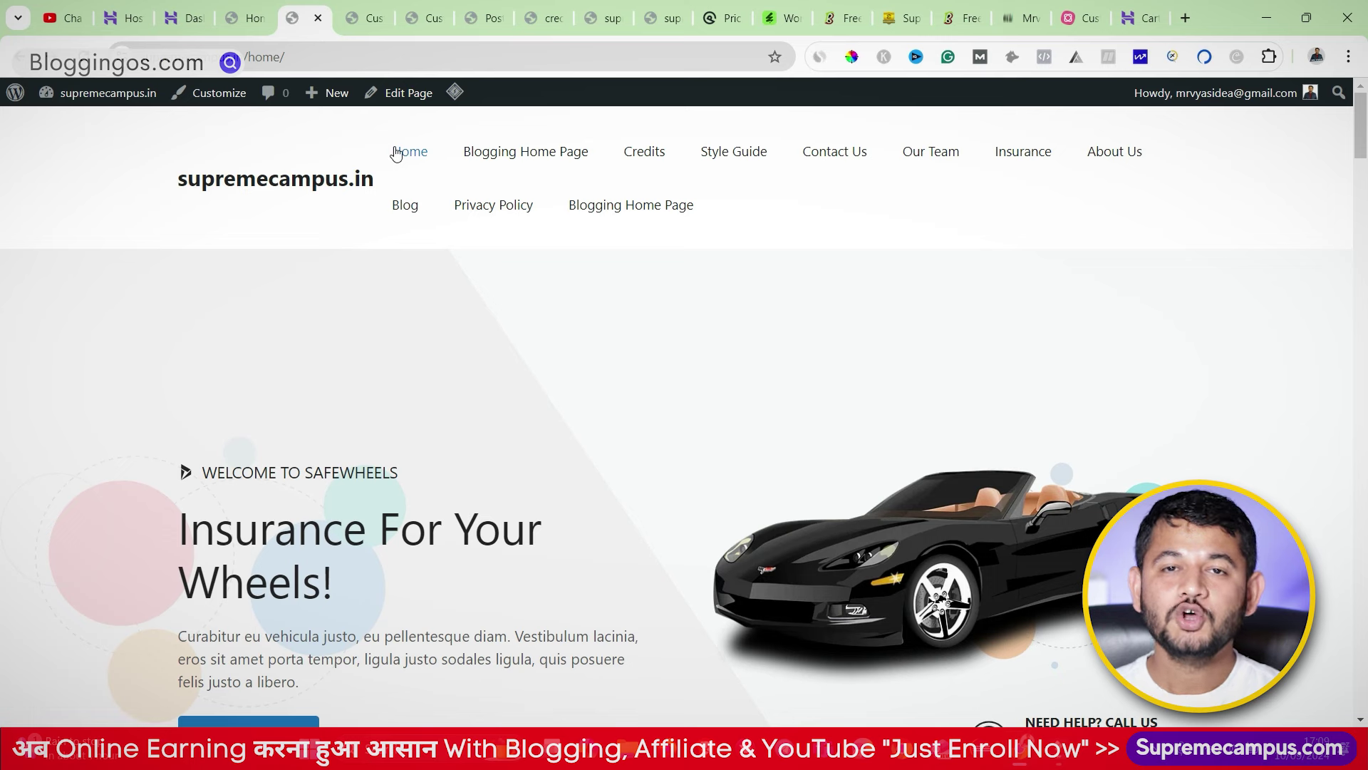
{"action": "left_click", "coordinate": [288, 176]}
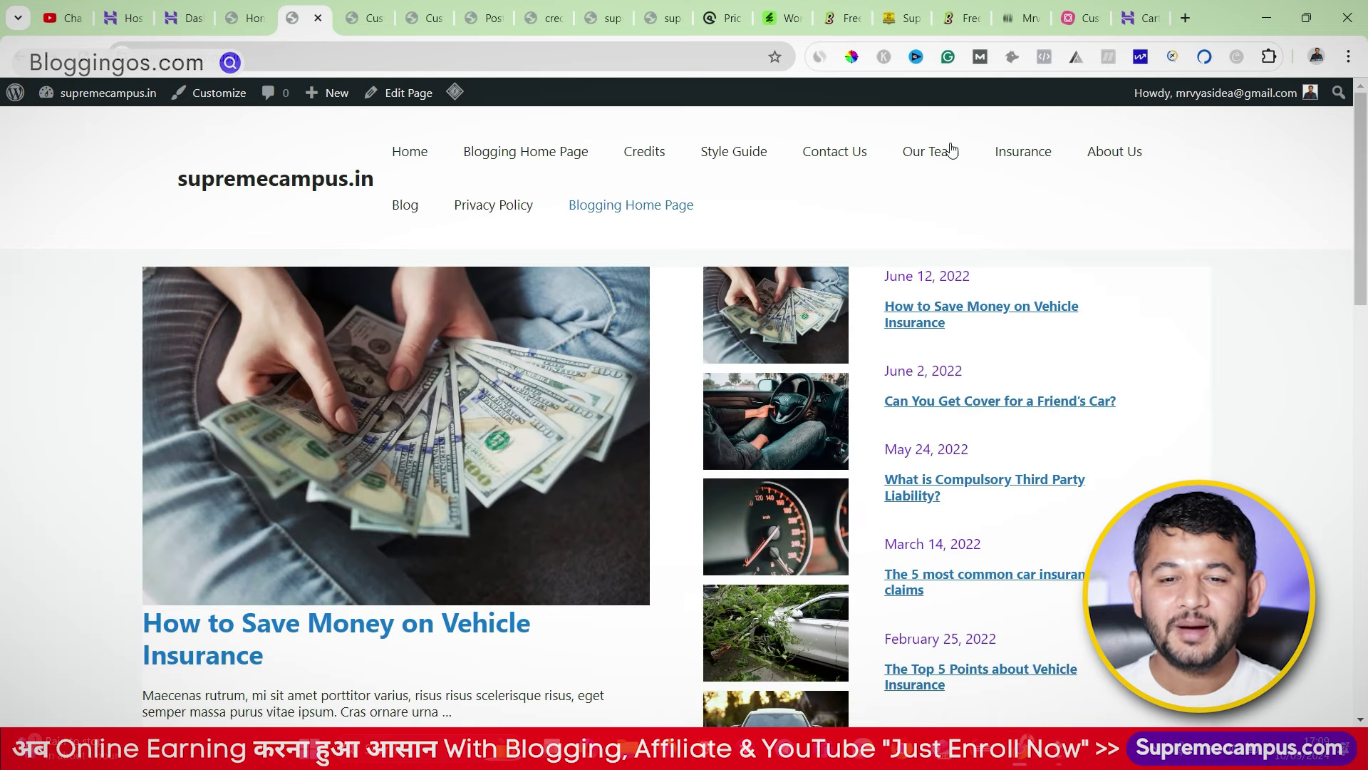
Step: Return to the Customizer and close it
{"action": "left_click", "coordinate": [243, 18]}
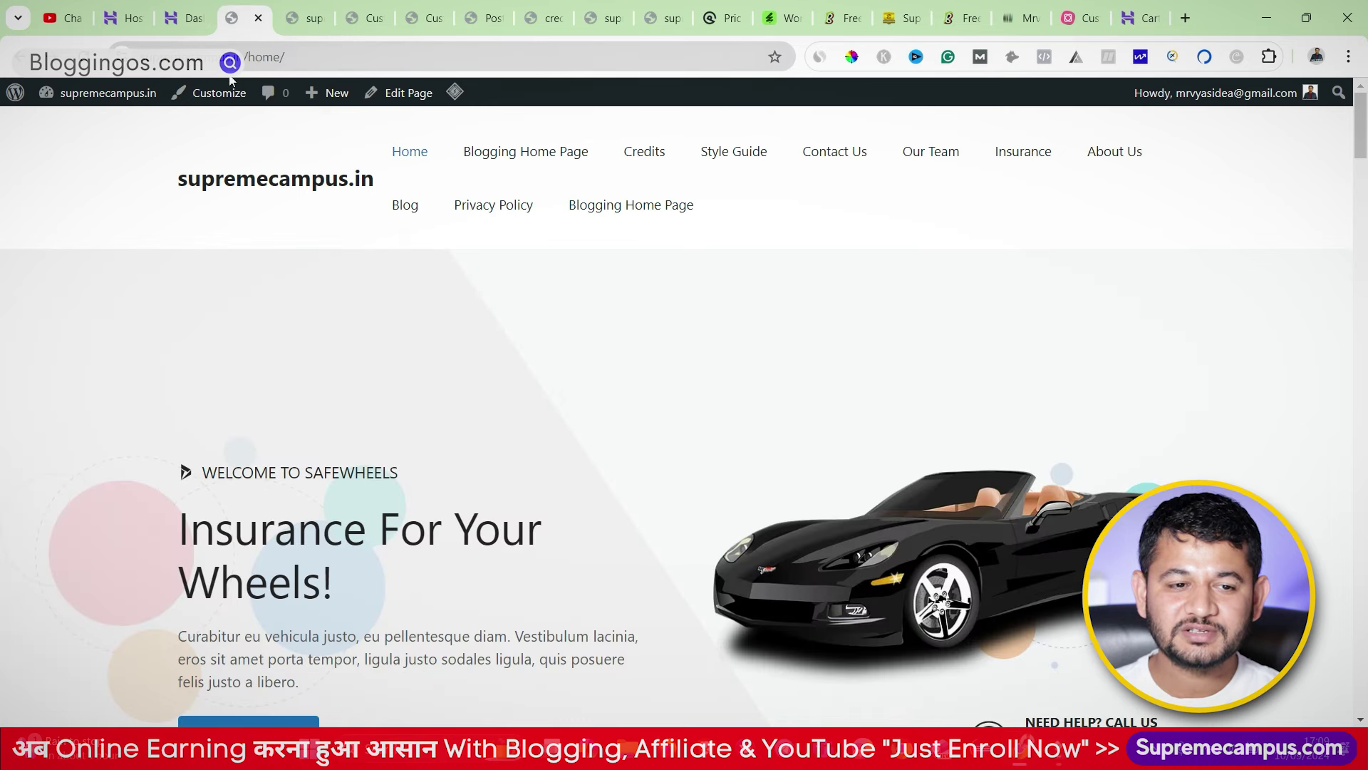
{"action": "left_click", "coordinate": [303, 18]}
{"action": "left_click", "coordinate": [362, 15]}
{"action": "left_click", "coordinate": [19, 150]}
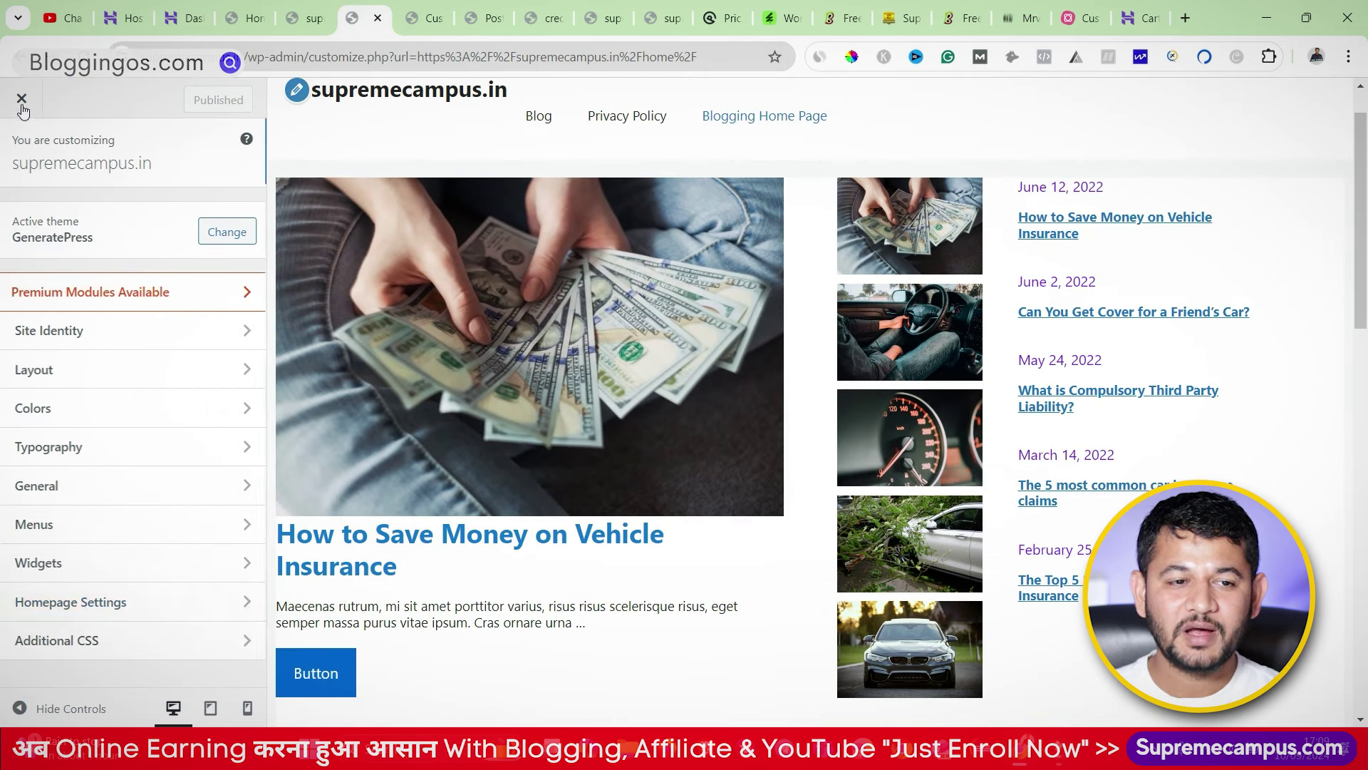
{"action": "left_click", "coordinate": [22, 101]}
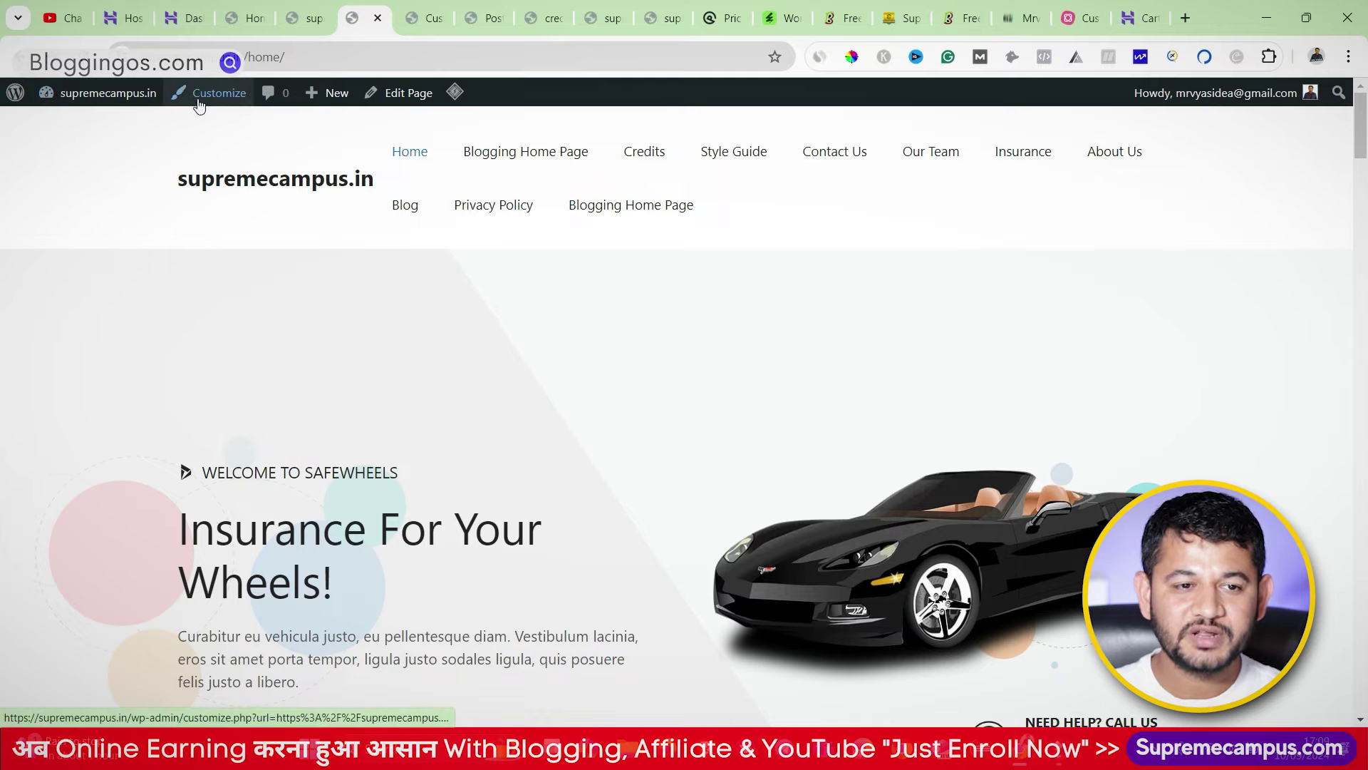
Step: Go to the WordPress dashboard and open the site's menu editor under Appearance
{"action": "mouse_move", "coordinate": [16, 111]}
{"action": "mouse_move", "coordinate": [77, 94]}
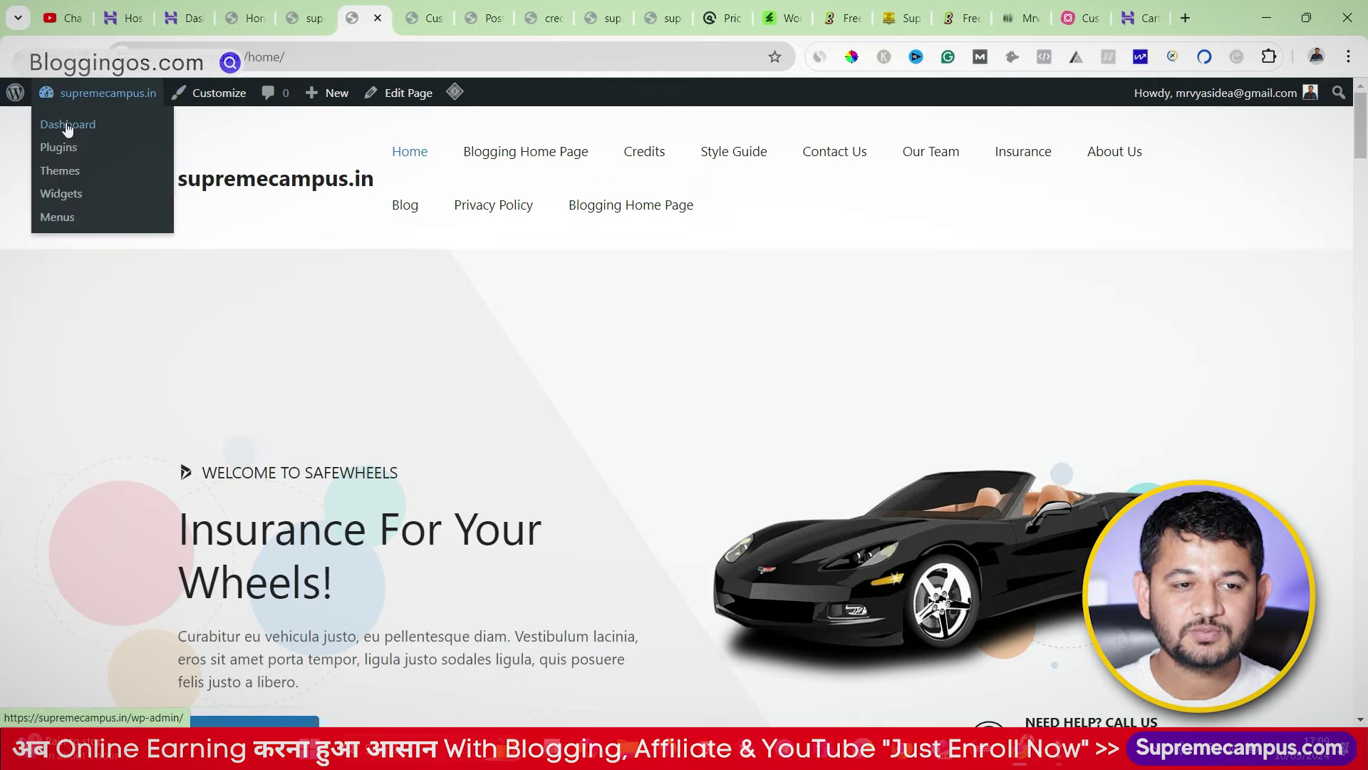
{"action": "left_click", "coordinate": [67, 124]}
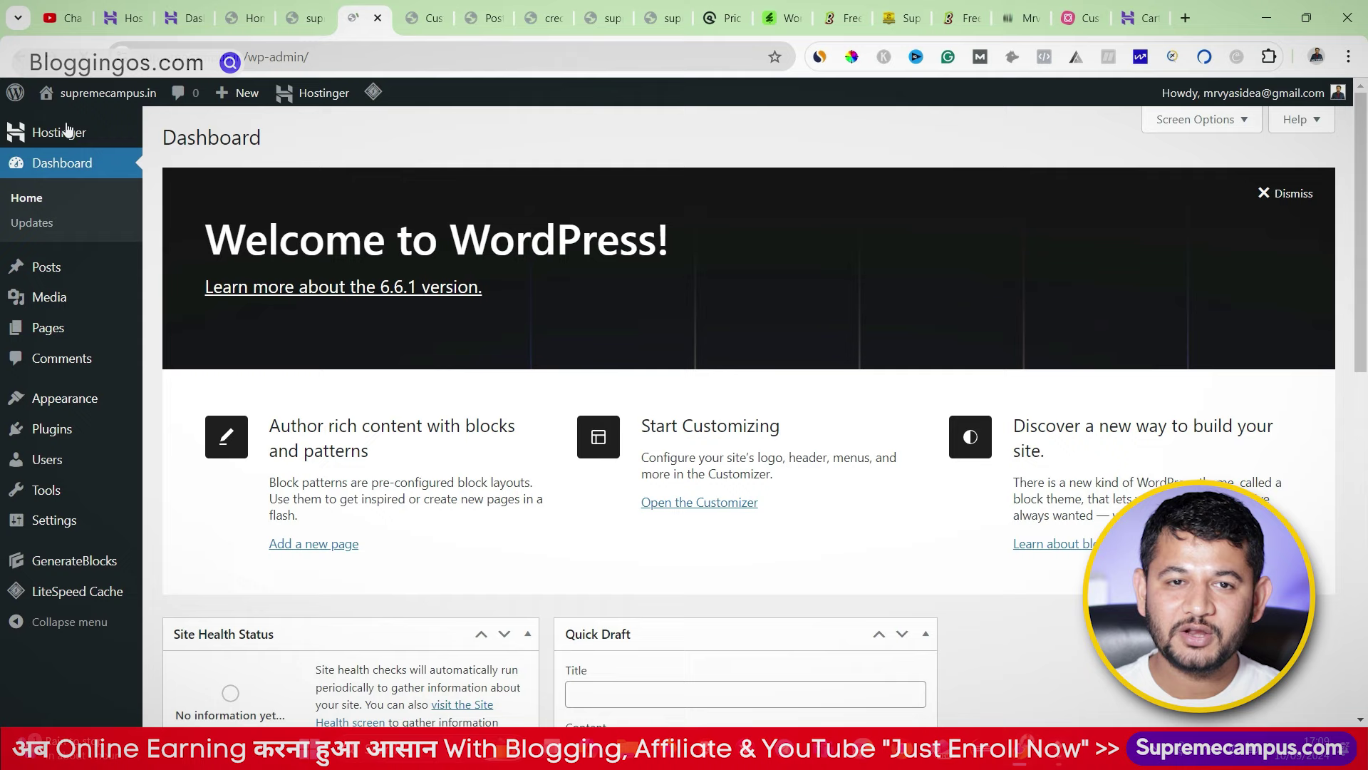
{"action": "mouse_move", "coordinate": [73, 431]}
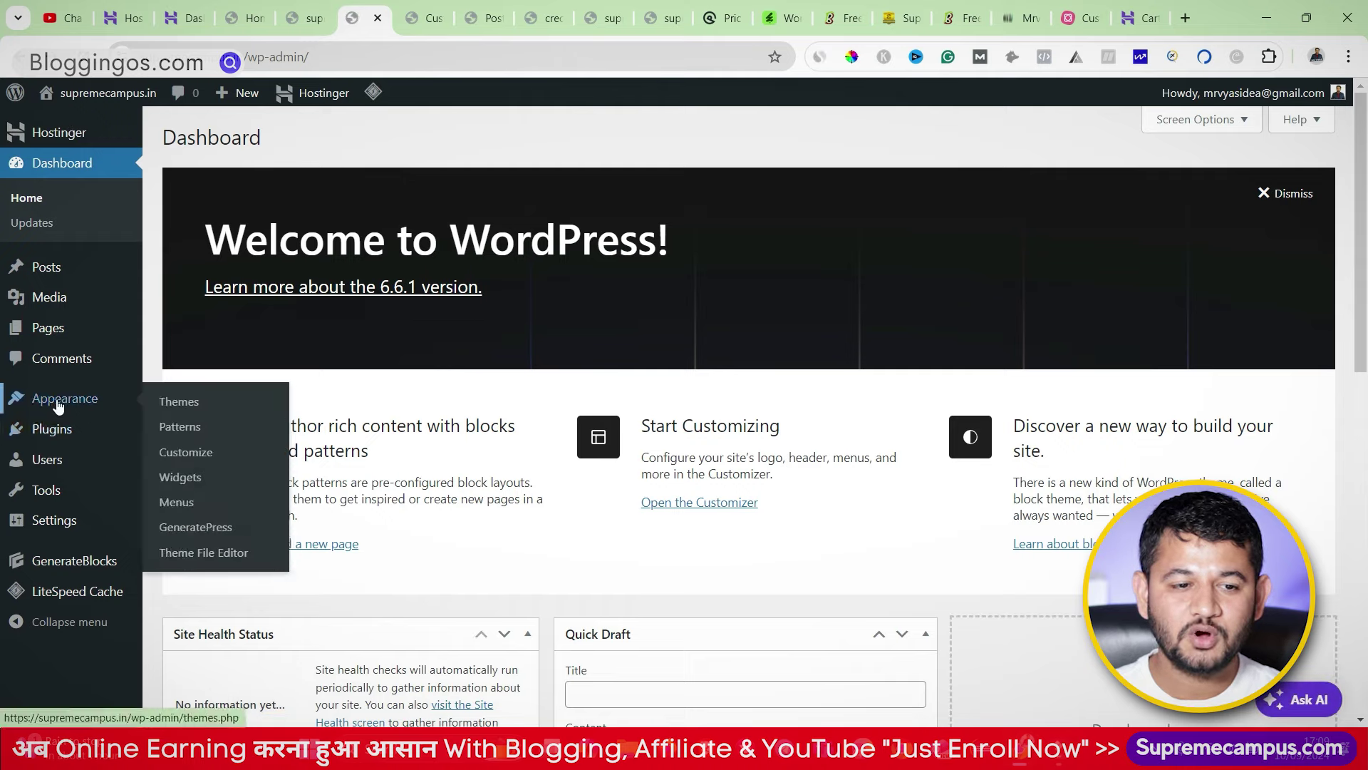
{"action": "mouse_move", "coordinate": [76, 407]}
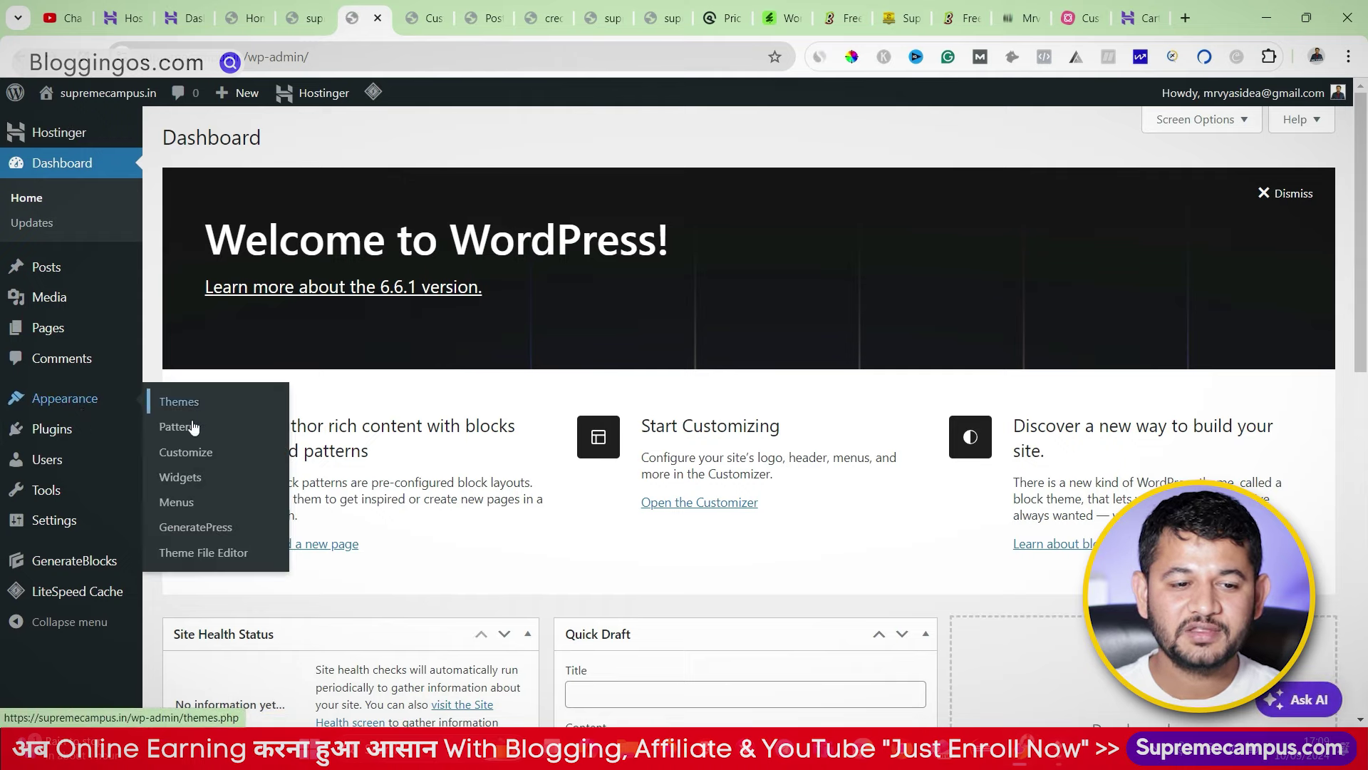
{"action": "left_click", "coordinate": [176, 502]}
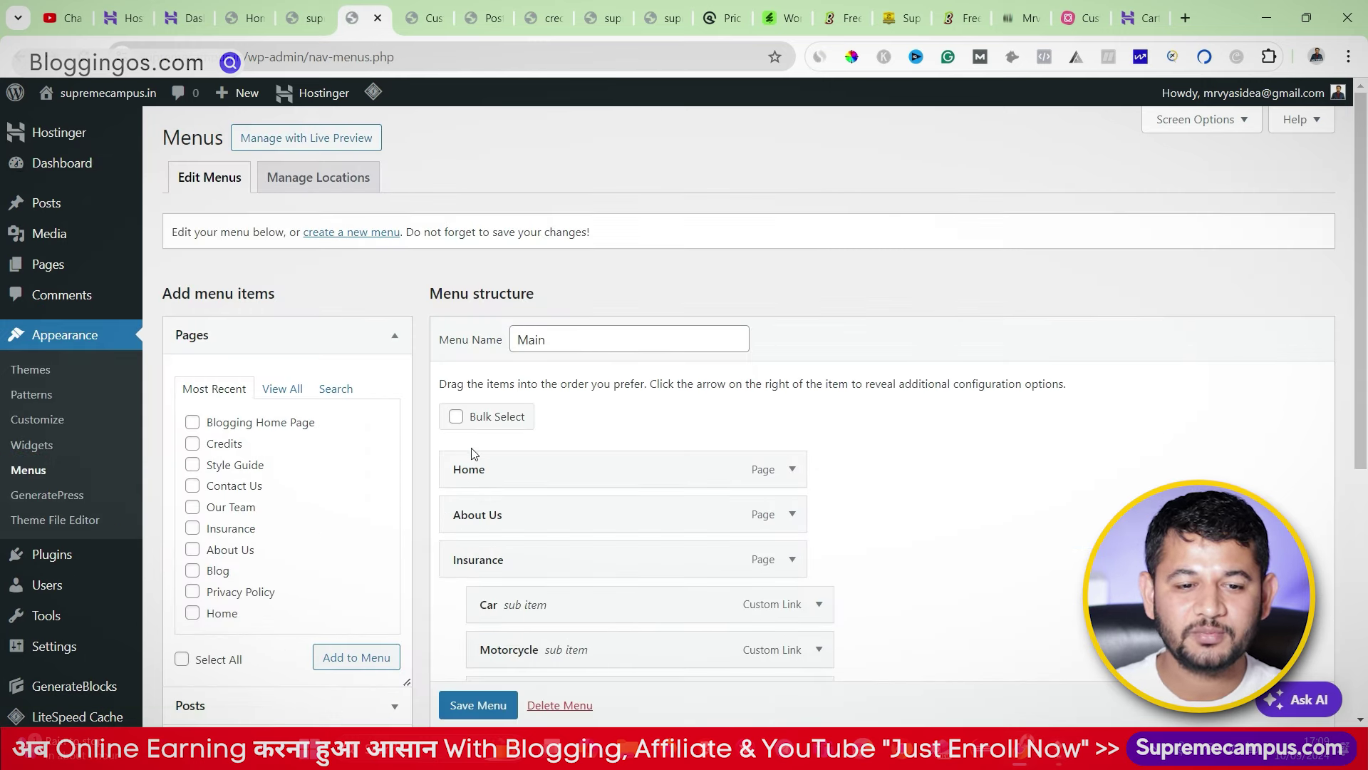
Step: Remove the Home item from the structure of the Main menu
{"action": "scroll", "coordinate": [474, 454], "scroll_direction": "down", "scroll_amount": 3}
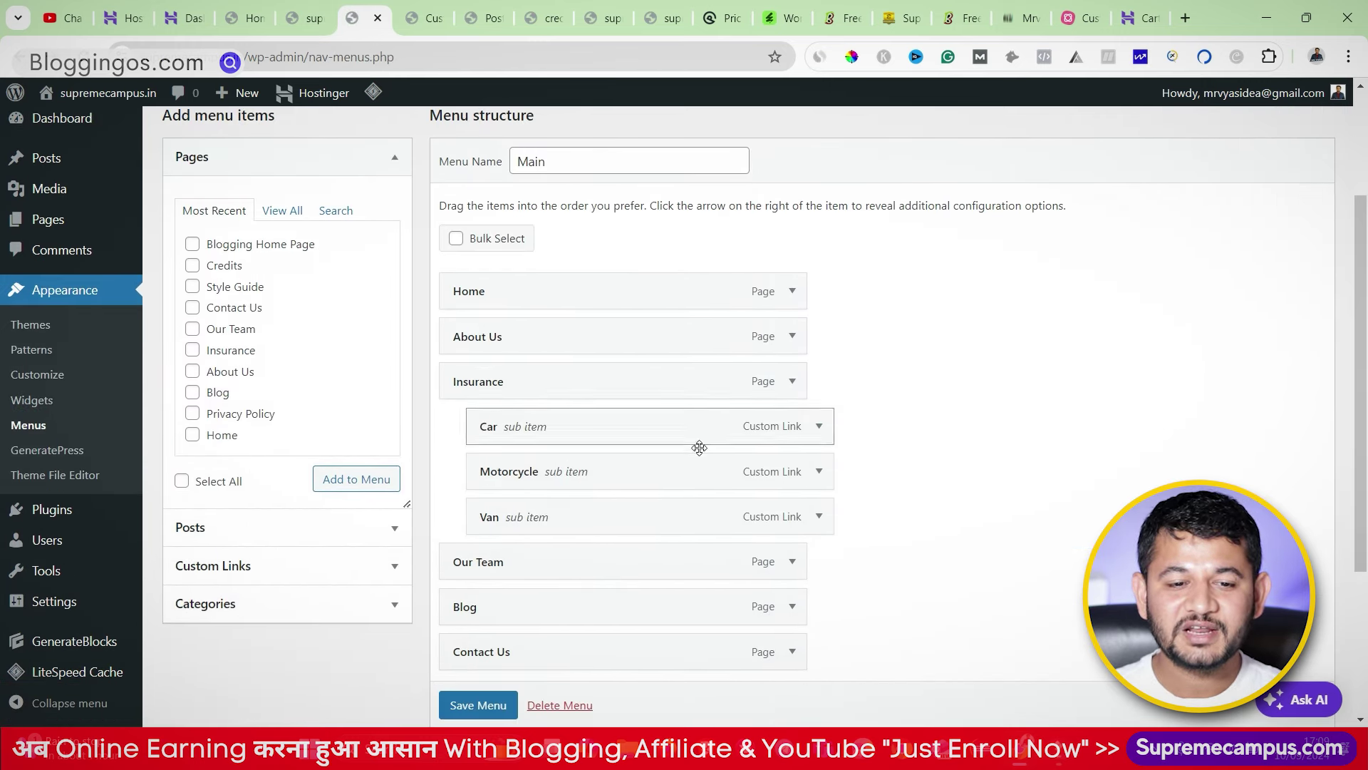
{"action": "scroll", "coordinate": [699, 448], "scroll_direction": "down", "scroll_amount": 2}
{"action": "scroll", "coordinate": [570, 464], "scroll_direction": "up", "scroll_amount": 1}
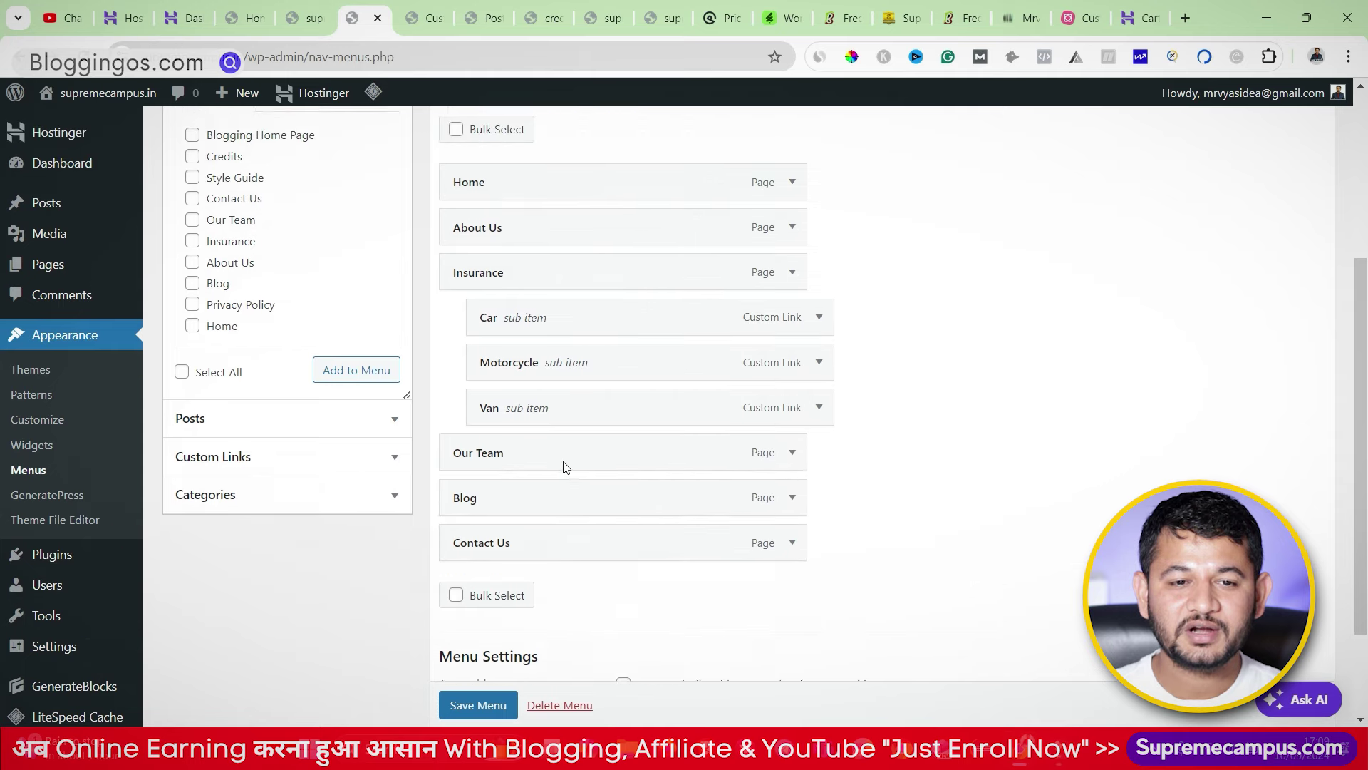
{"action": "scroll", "coordinate": [566, 466], "scroll_direction": "up", "scroll_amount": 1}
{"action": "left_click", "coordinate": [792, 201]}
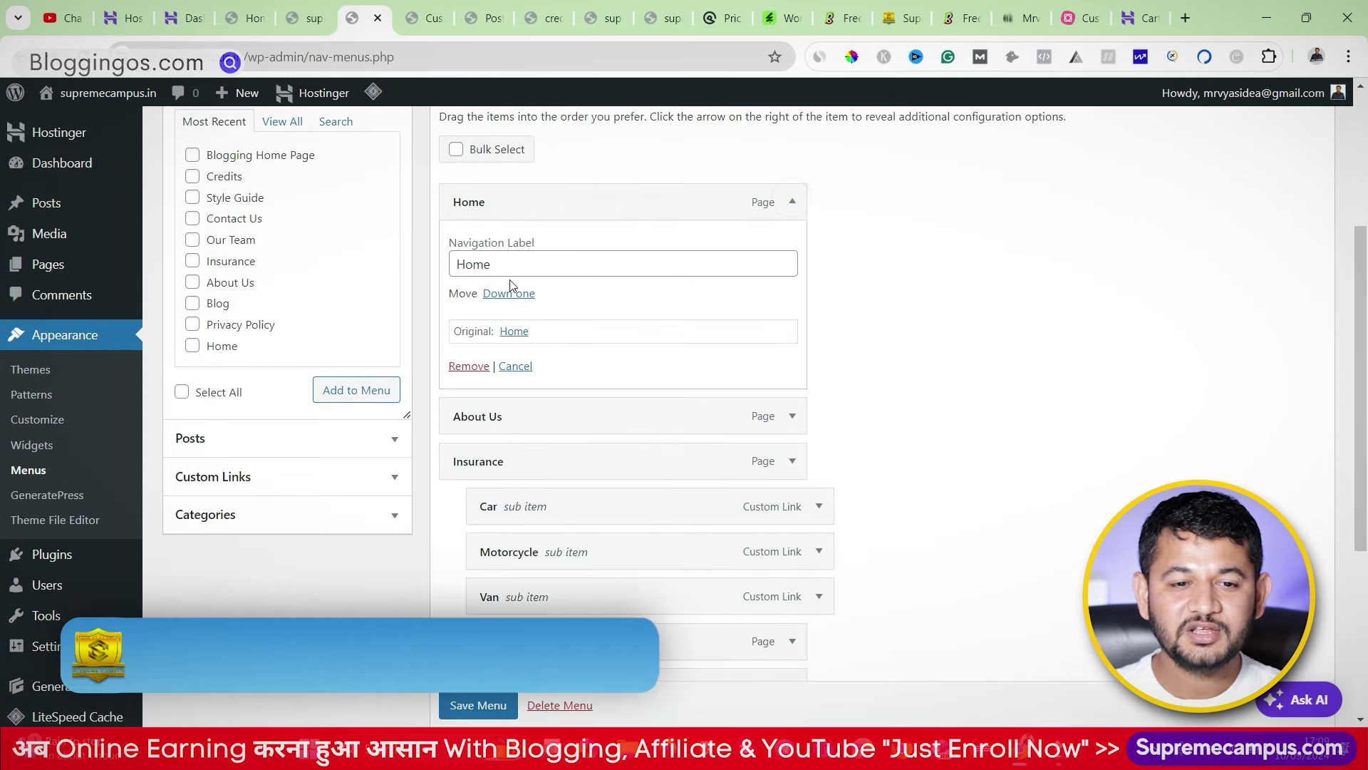
{"action": "left_click", "coordinate": [465, 367]}
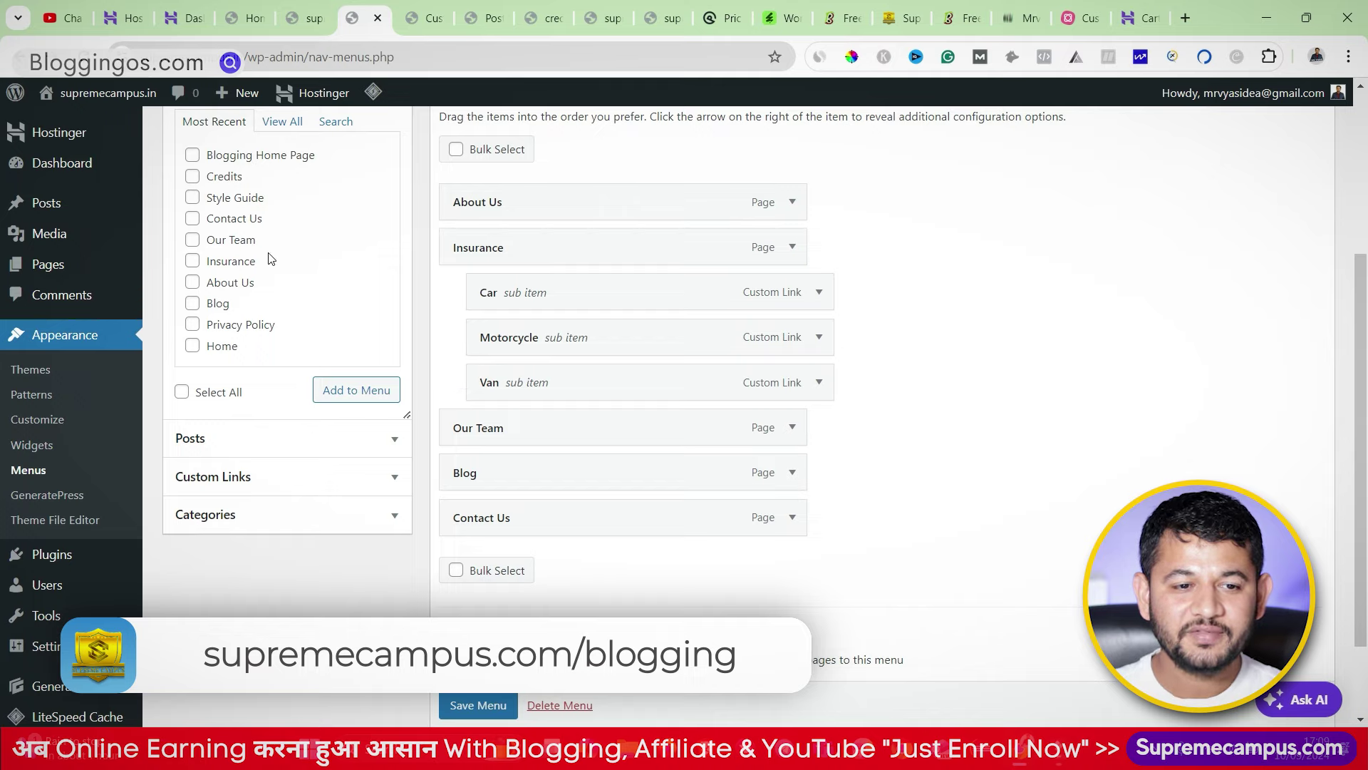
Step: List all pages available as menu items and select the Home page for the Main menu
{"action": "scroll", "coordinate": [208, 348], "scroll_direction": "up", "scroll_amount": 2}
{"action": "left_click", "coordinate": [283, 210]}
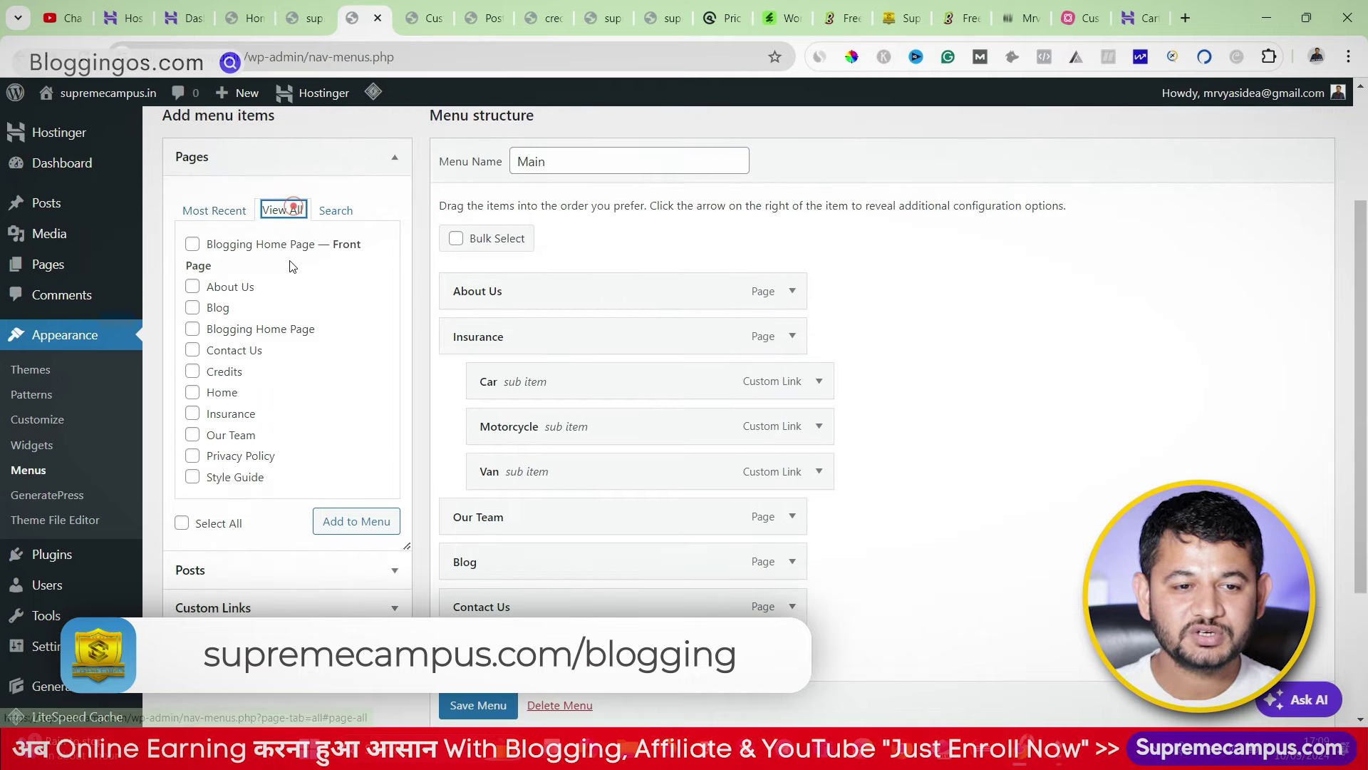
{"action": "left_click", "coordinate": [193, 394]}
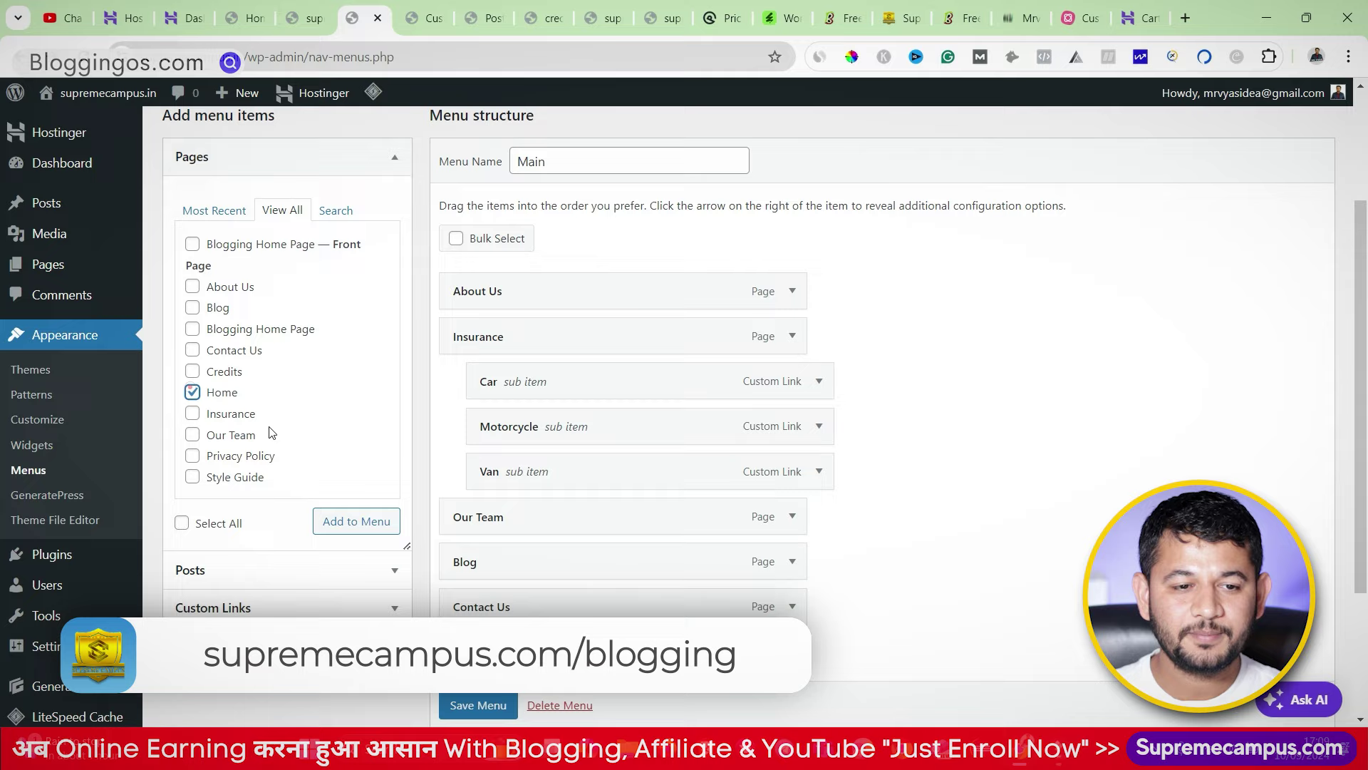